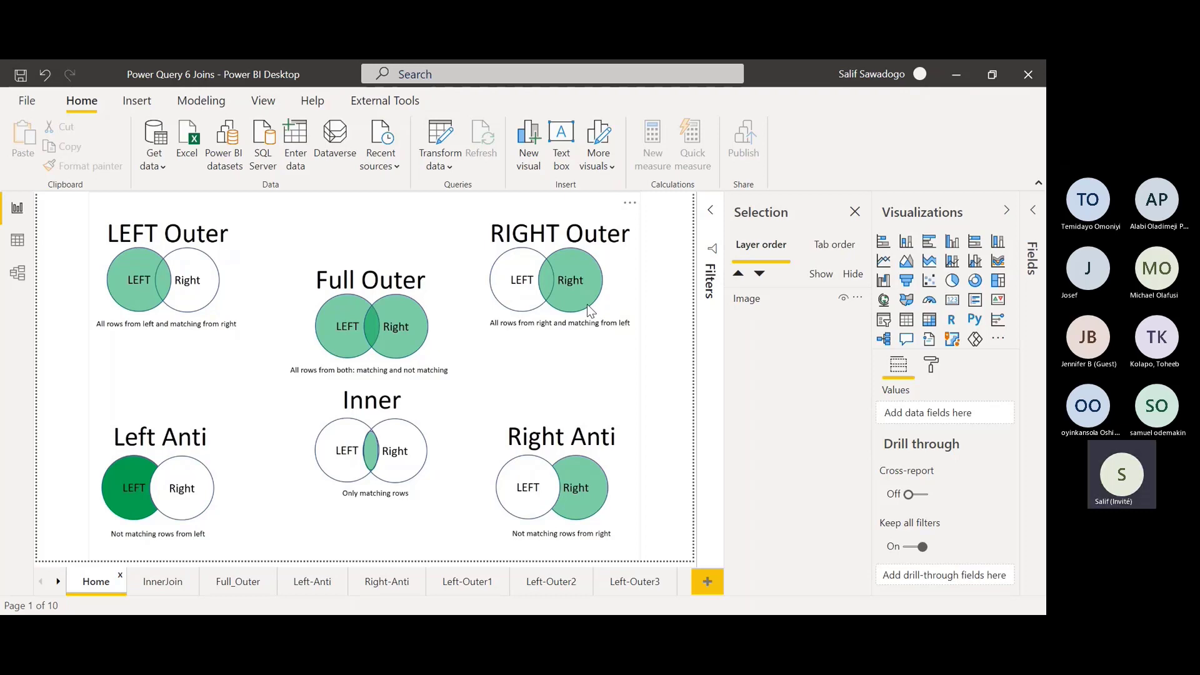
On the InnerJoin page, import the DaxCourseStudent01 and PwerBICourseStudent02 tables from 1.InnerJoin.xlsx and send them to Power Query for transformation.
click(161, 583)
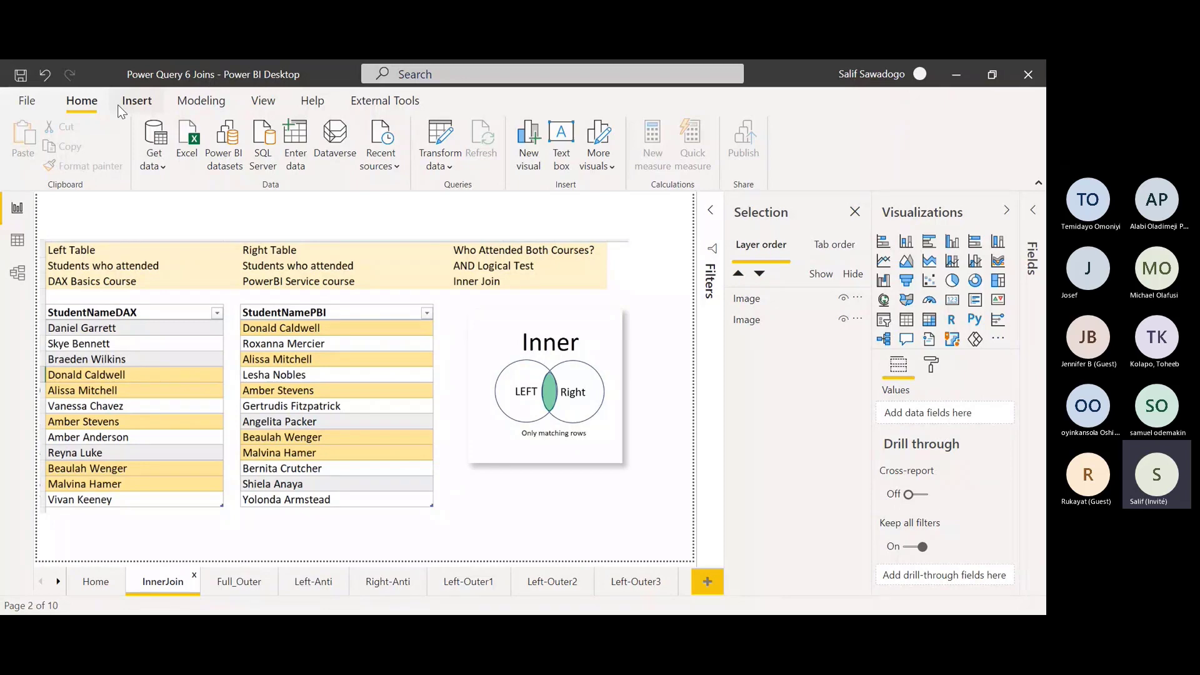
click(185, 134)
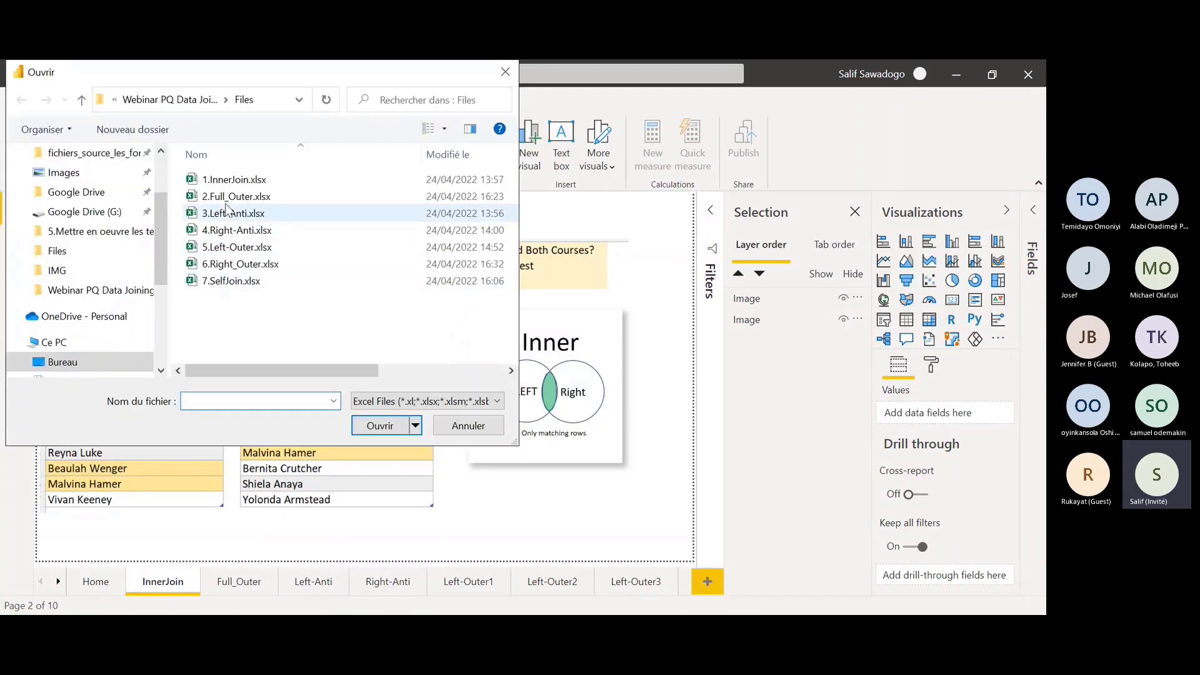
key(Escape)
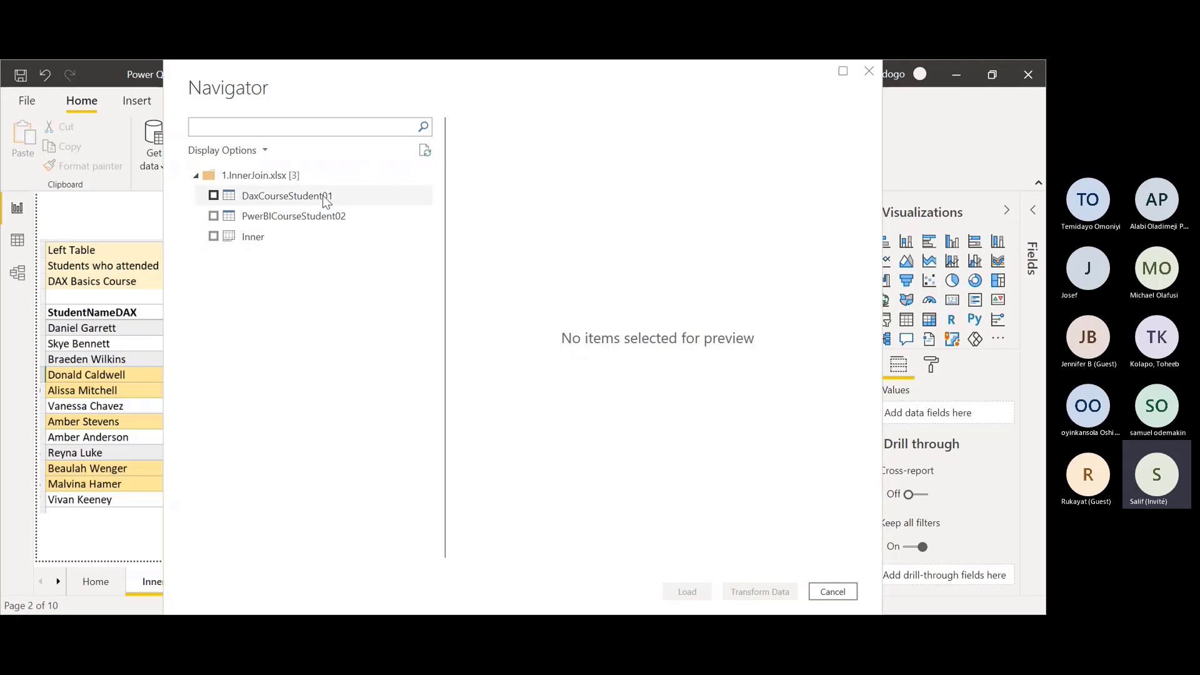
click(213, 196)
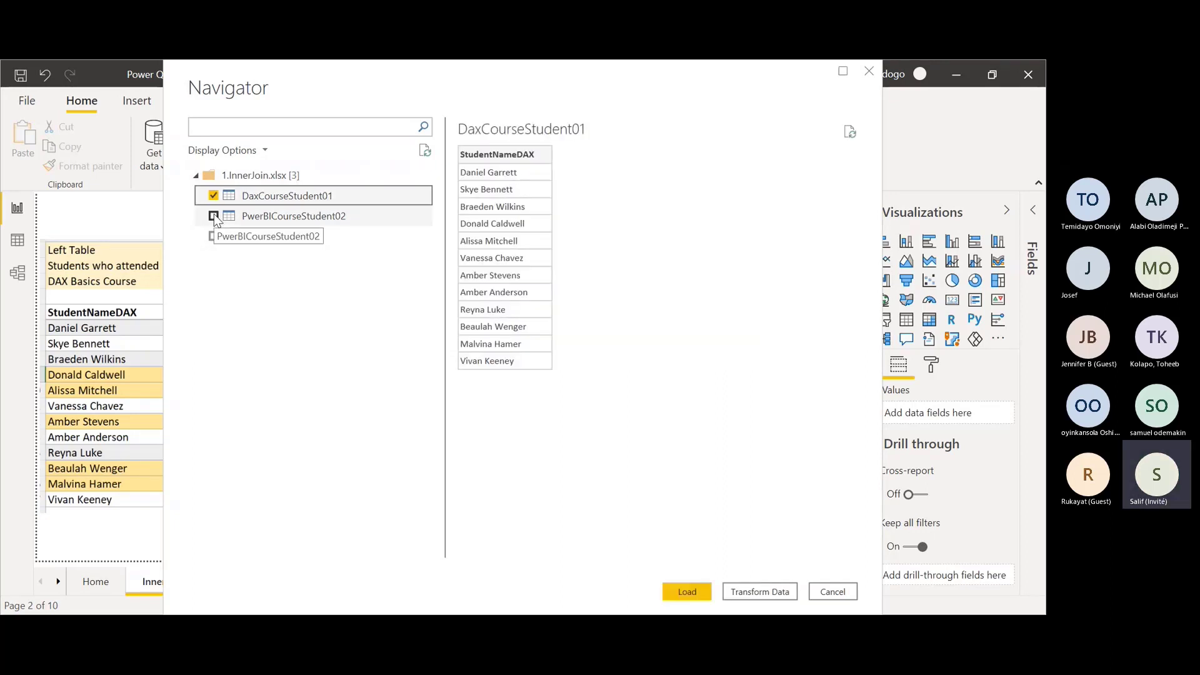
click(213, 217)
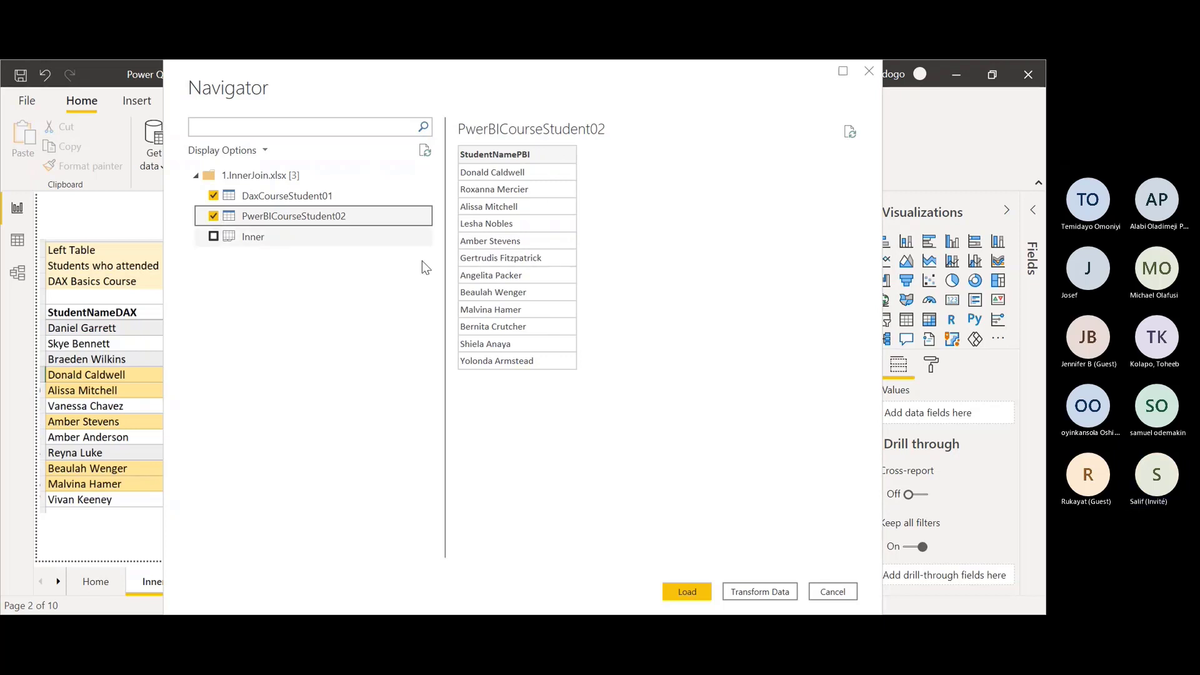
click(756, 592)
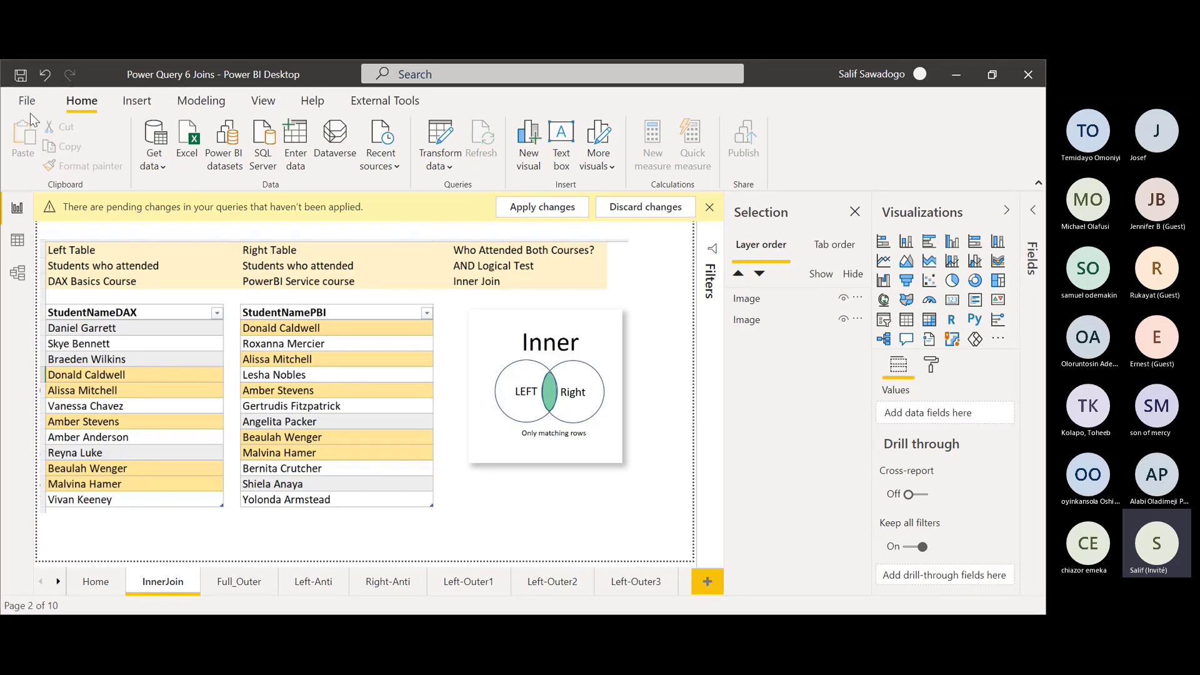
Apply the pending query changes and compare the StudentTakingBothCourse table's rows with the InnerJoin report page.
click(542, 207)
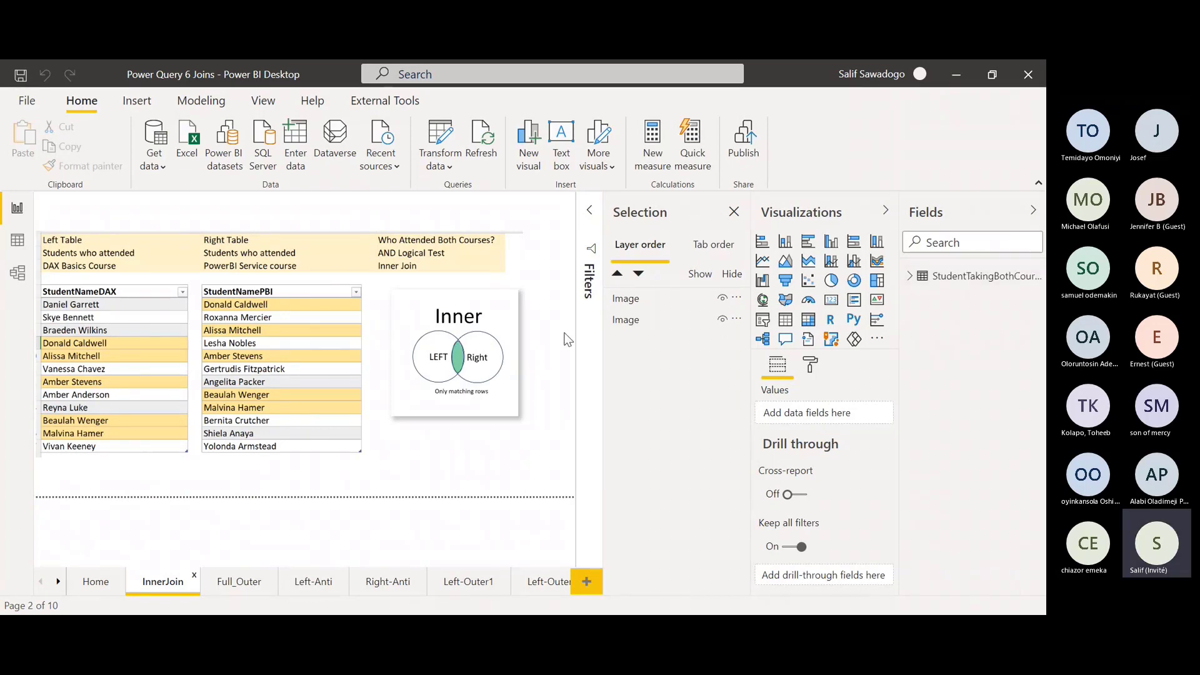
click(15, 242)
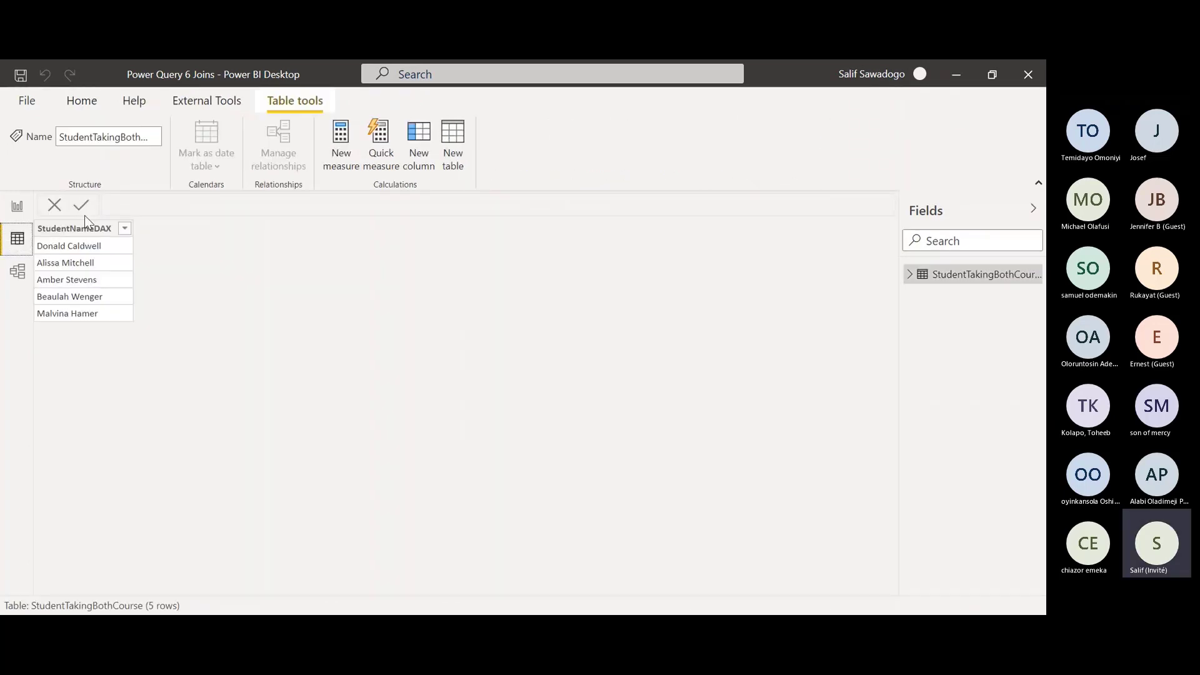
click(52, 298)
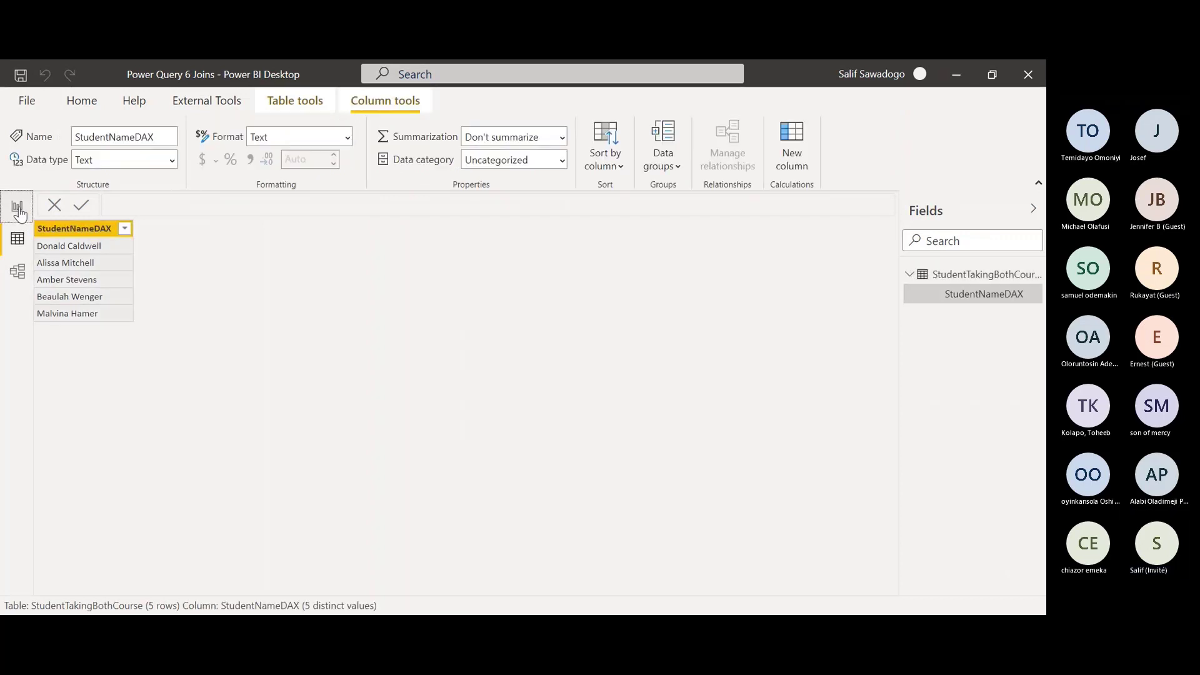
click(18, 208)
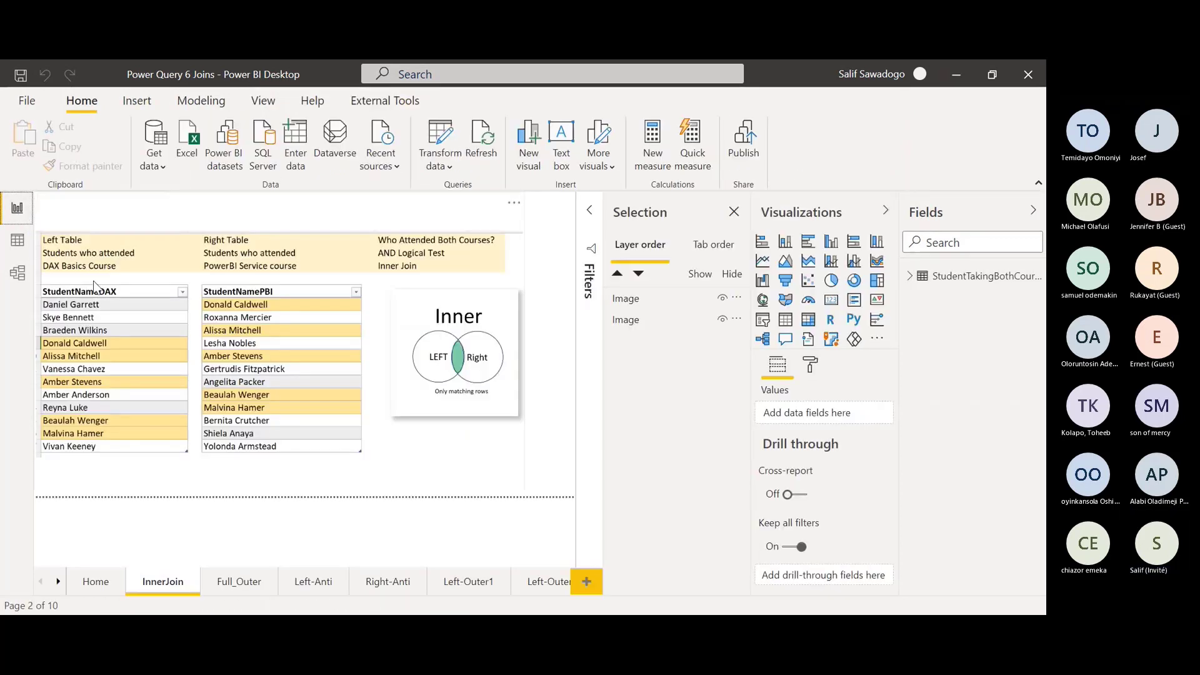
click(17, 241)
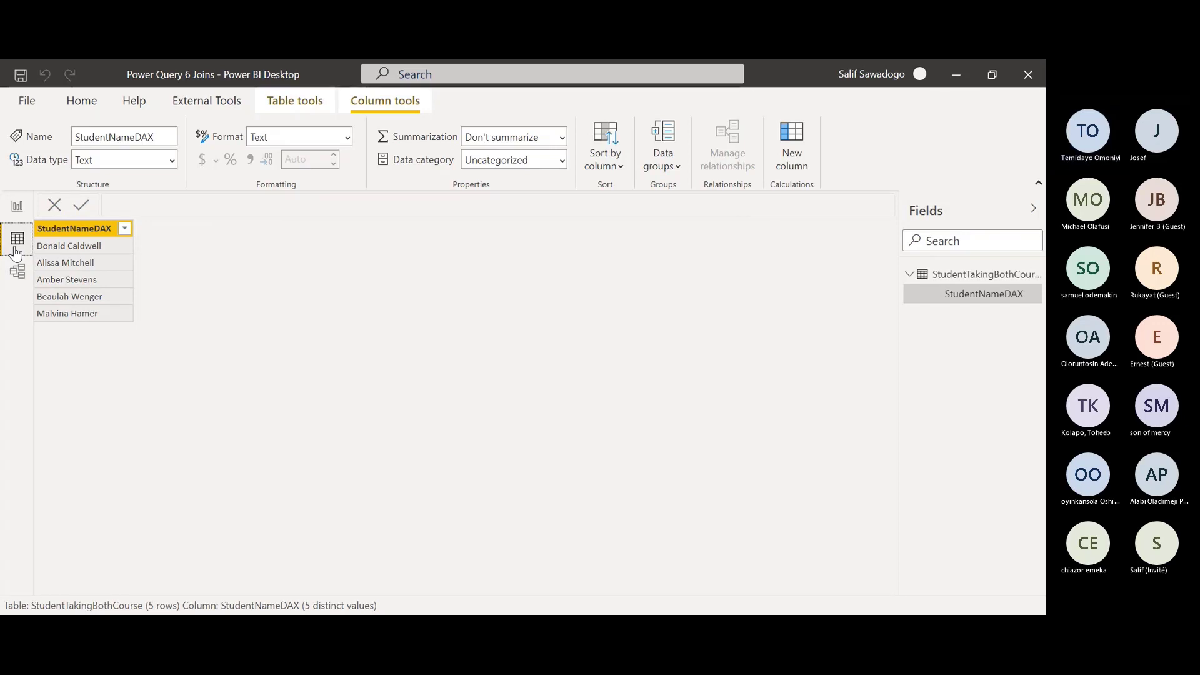
click(17, 206)
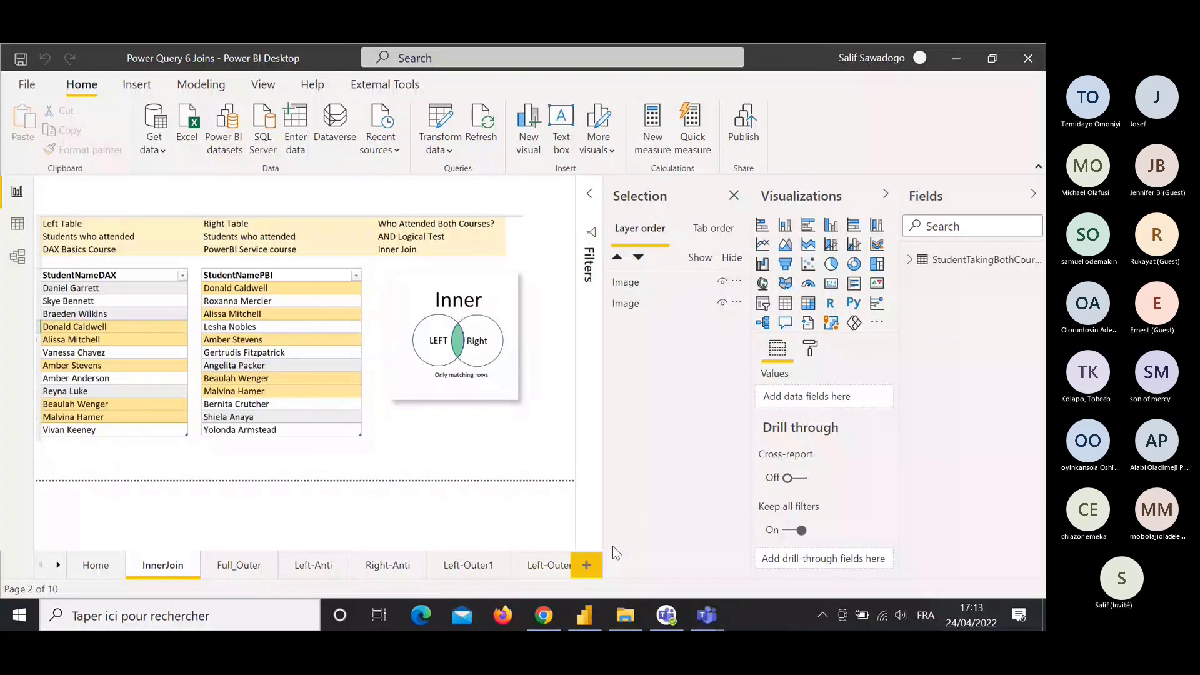
mouse_move(625, 619)
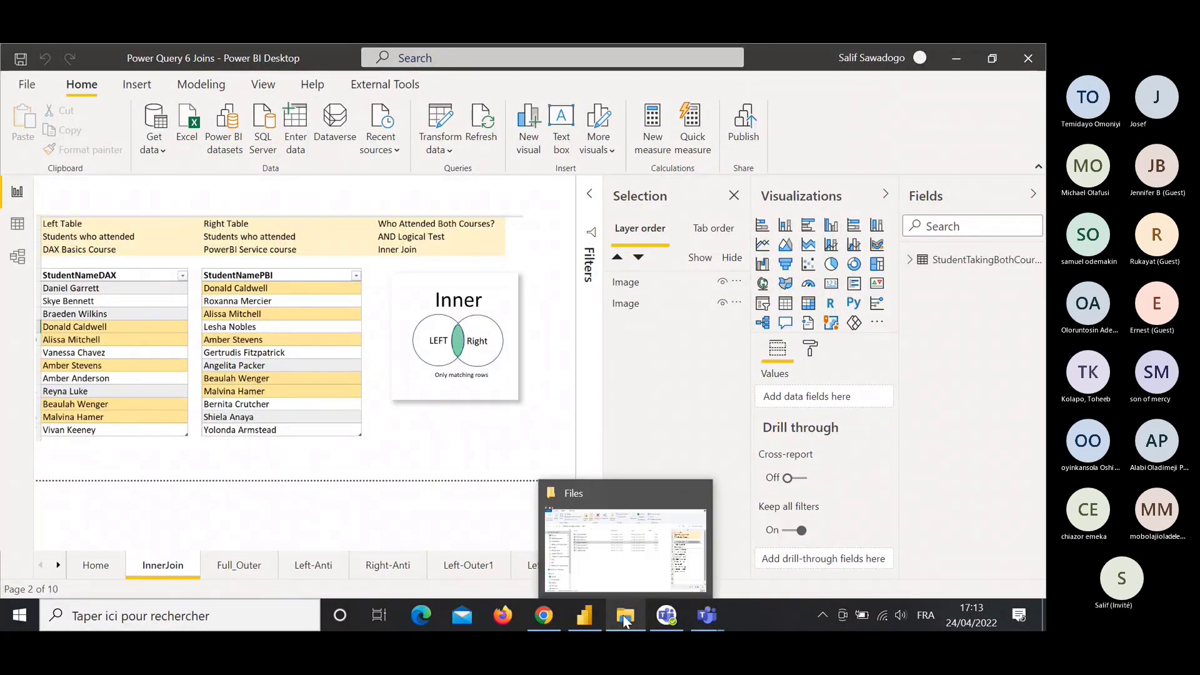
click(625, 619)
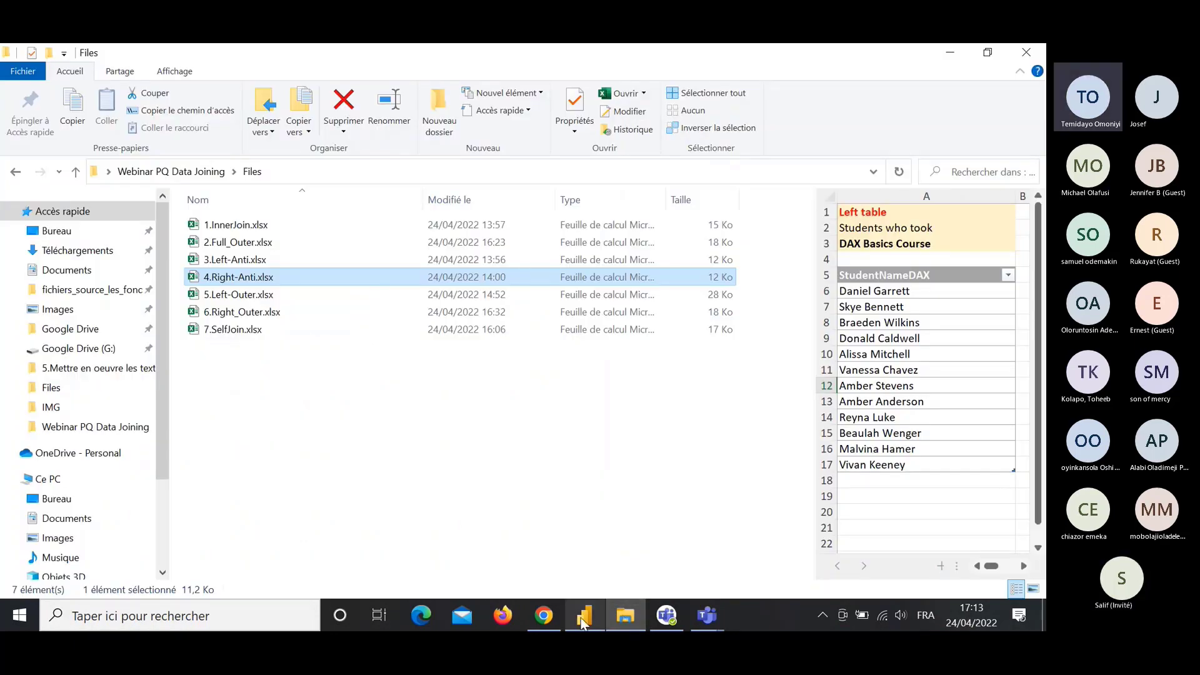
click(617, 621)
click(614, 621)
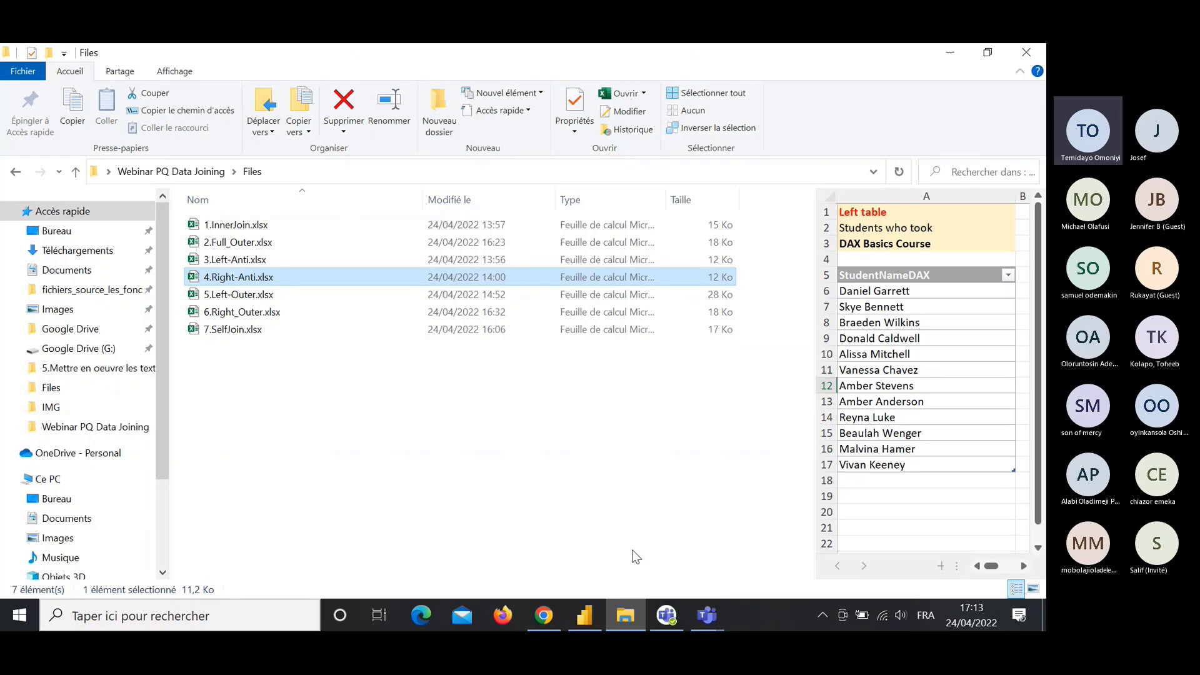
click(592, 609)
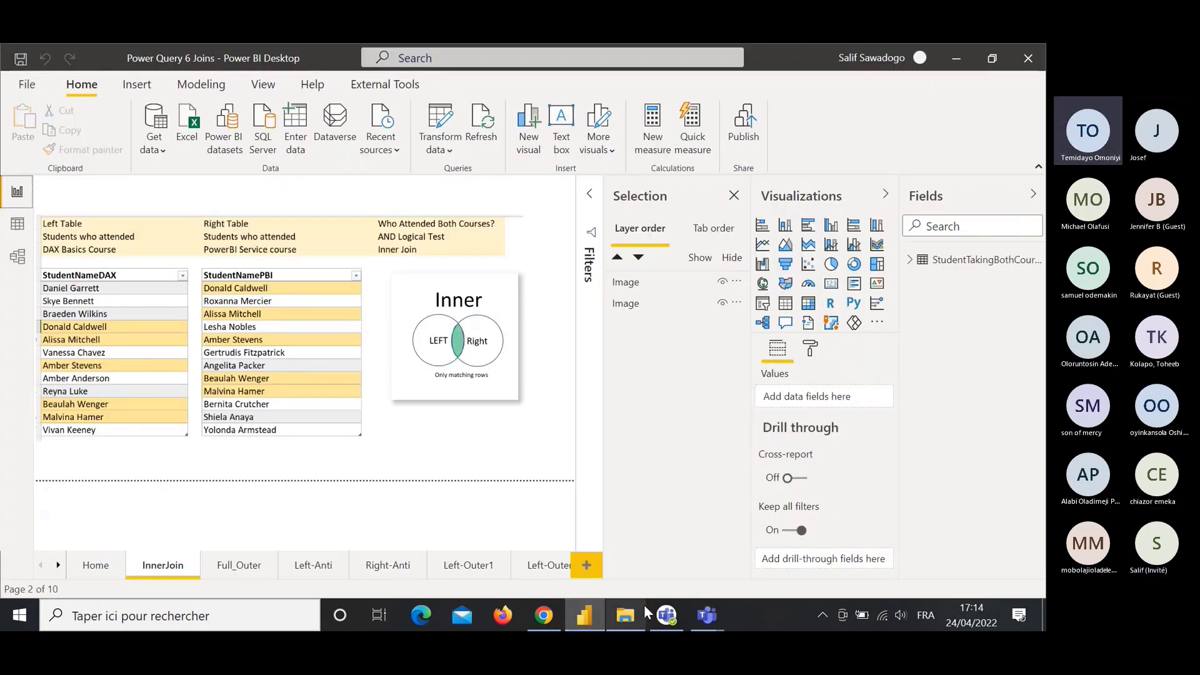
click(667, 616)
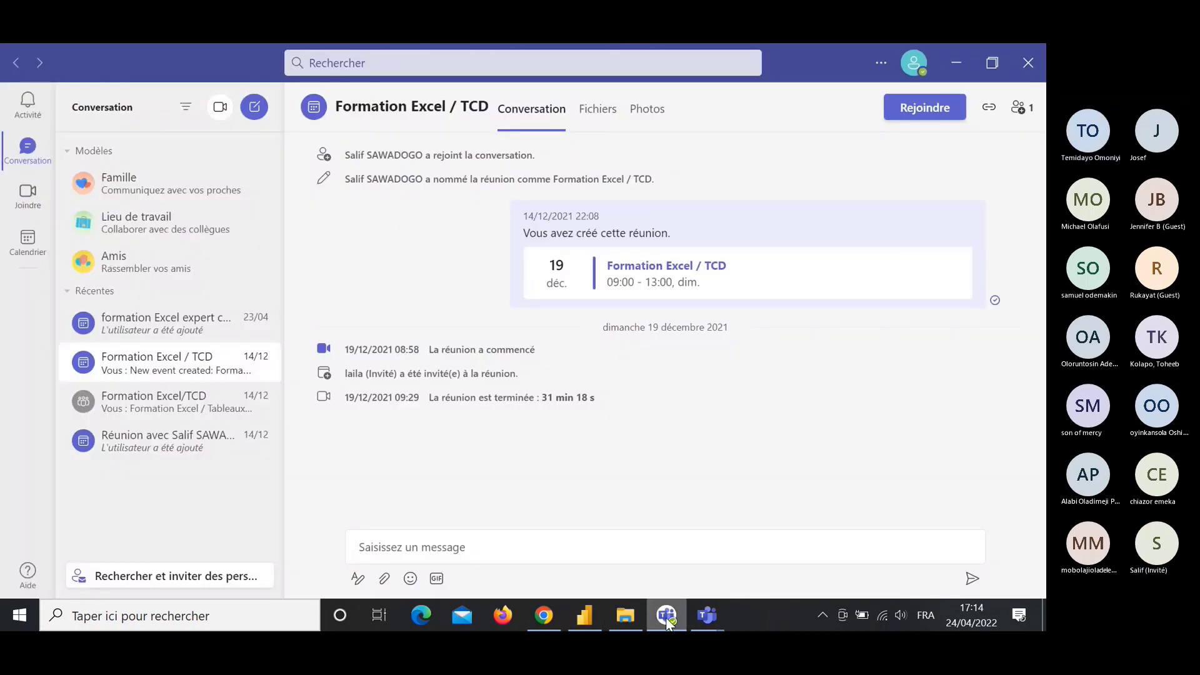
click(624, 621)
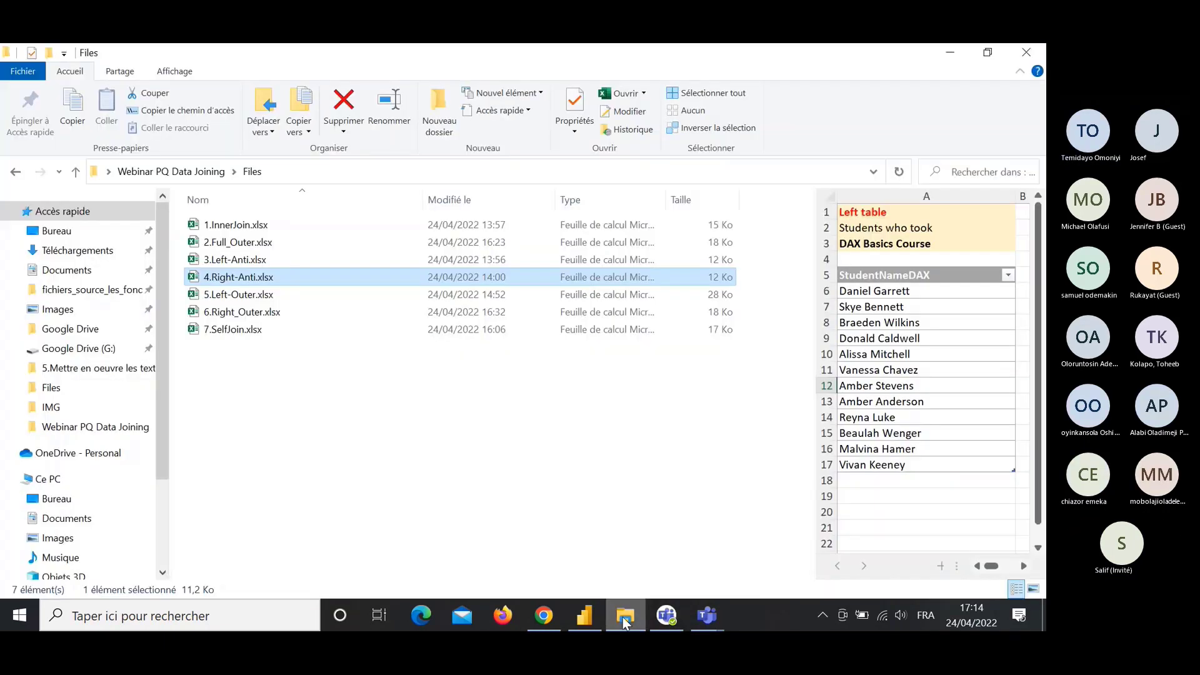
click(586, 617)
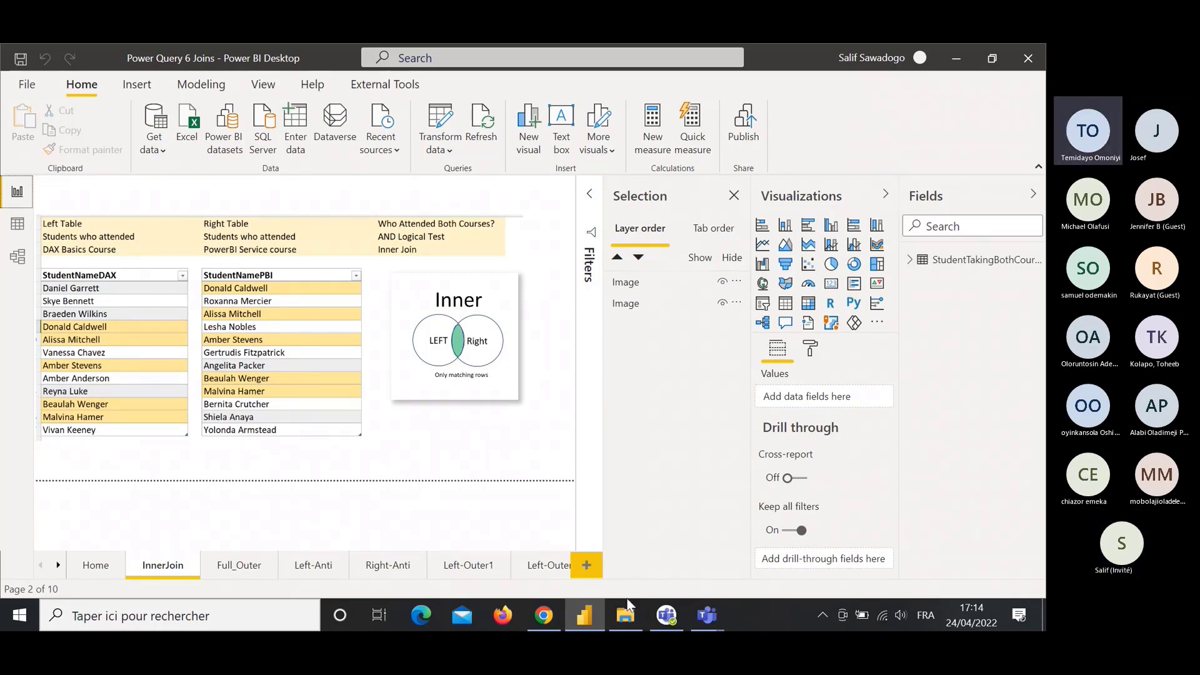
mouse_move(625, 611)
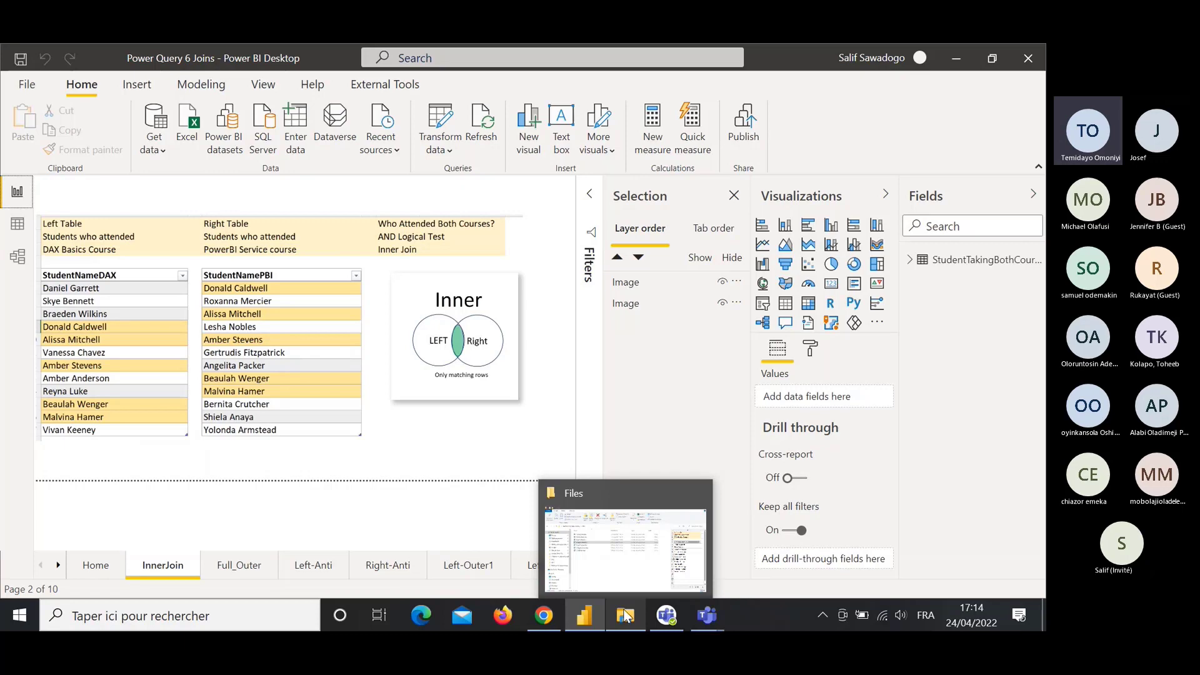
click(625, 616)
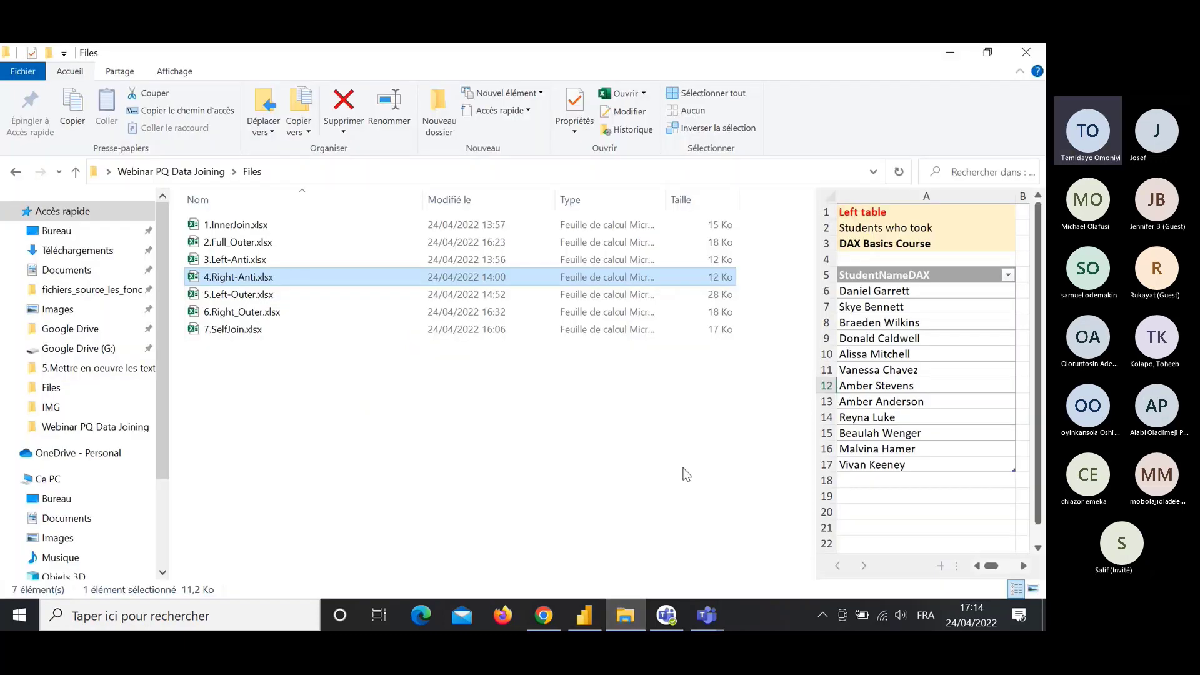
click(662, 612)
click(638, 605)
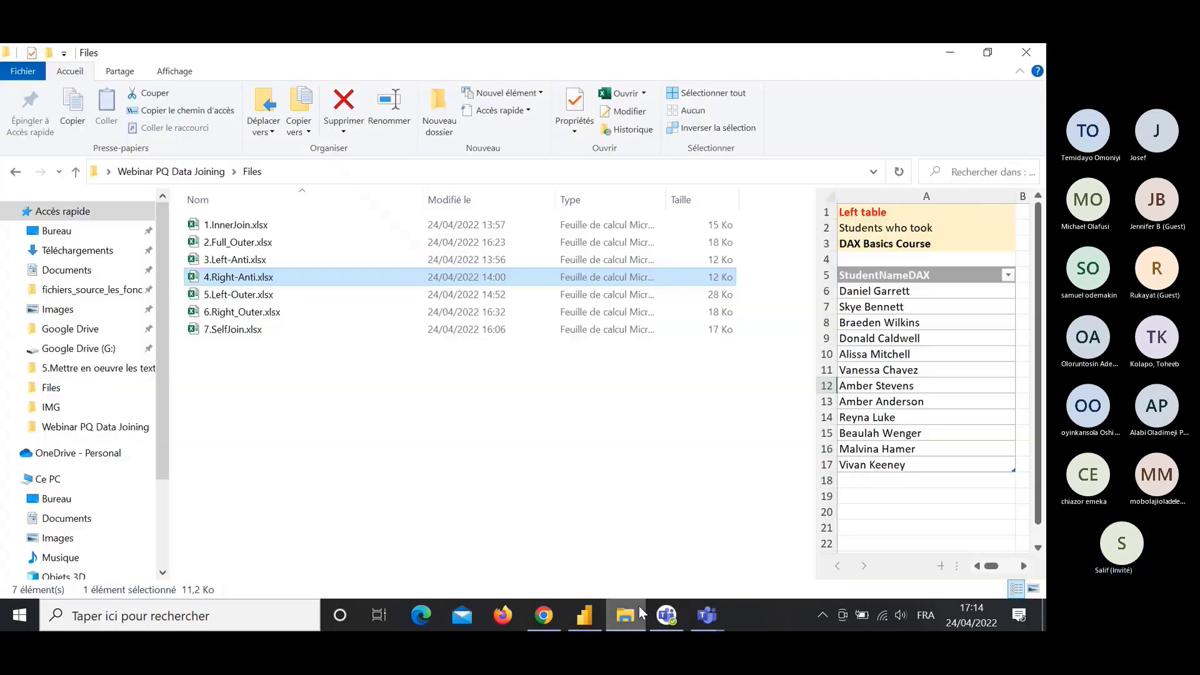
Switch to Power BI Desktop and check the StudentTakingBothCourse table's rows once more before returning to the report page.
click(585, 616)
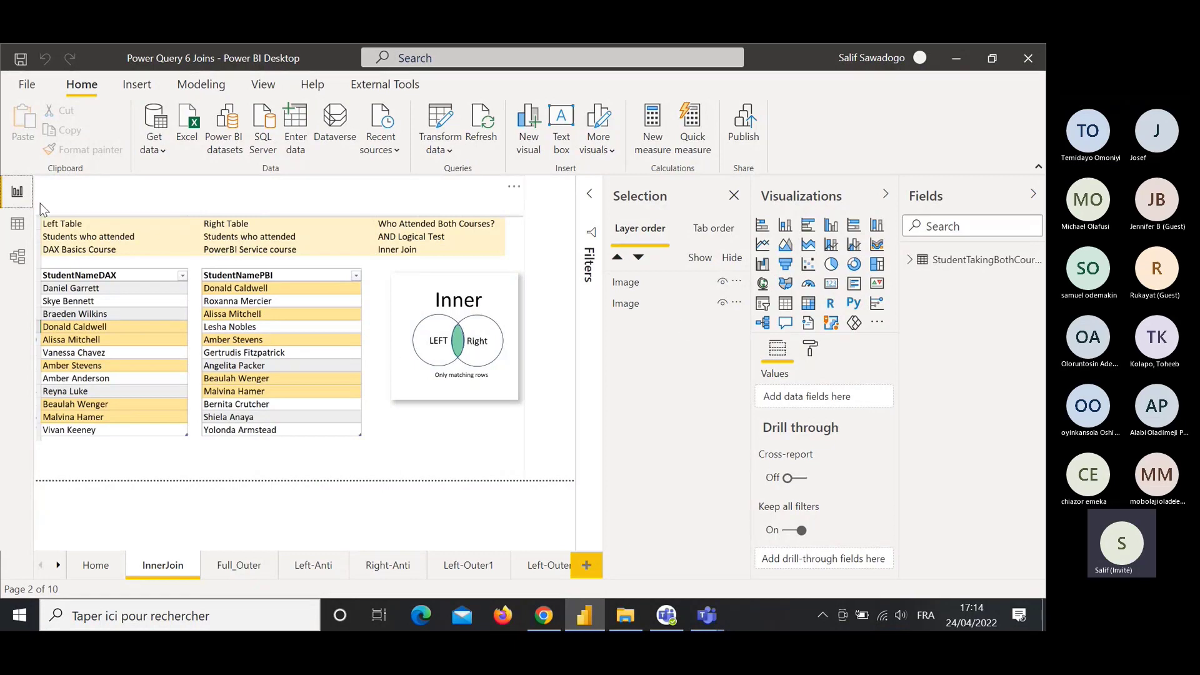
click(16, 225)
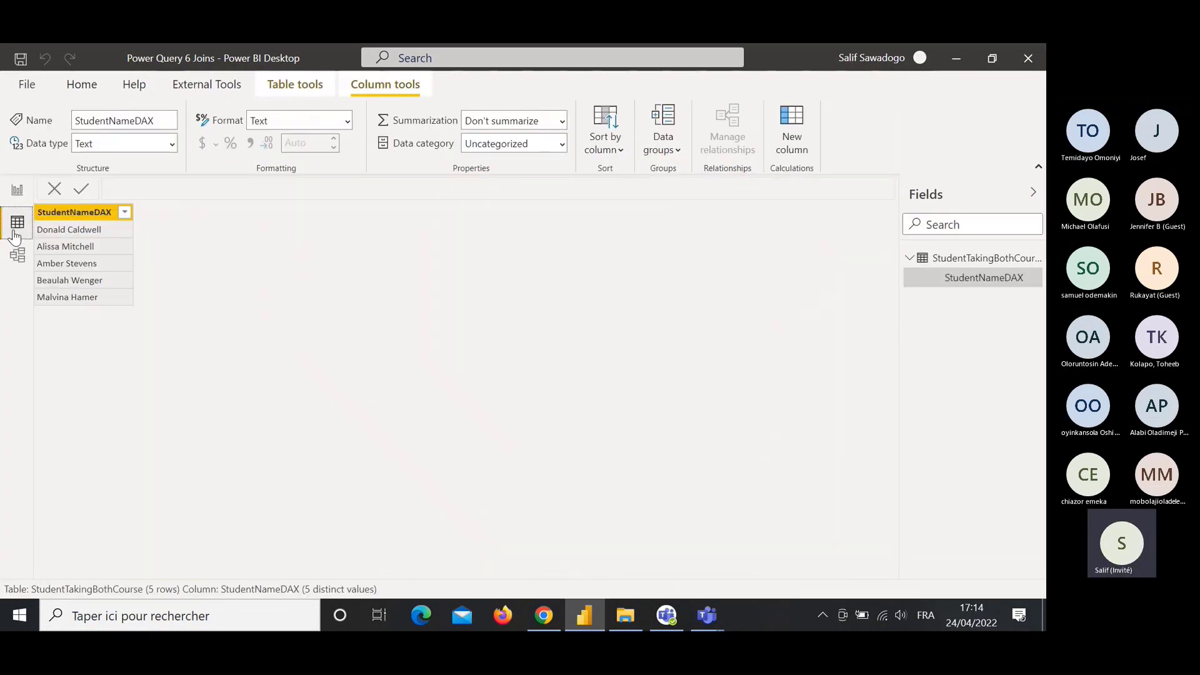
click(16, 191)
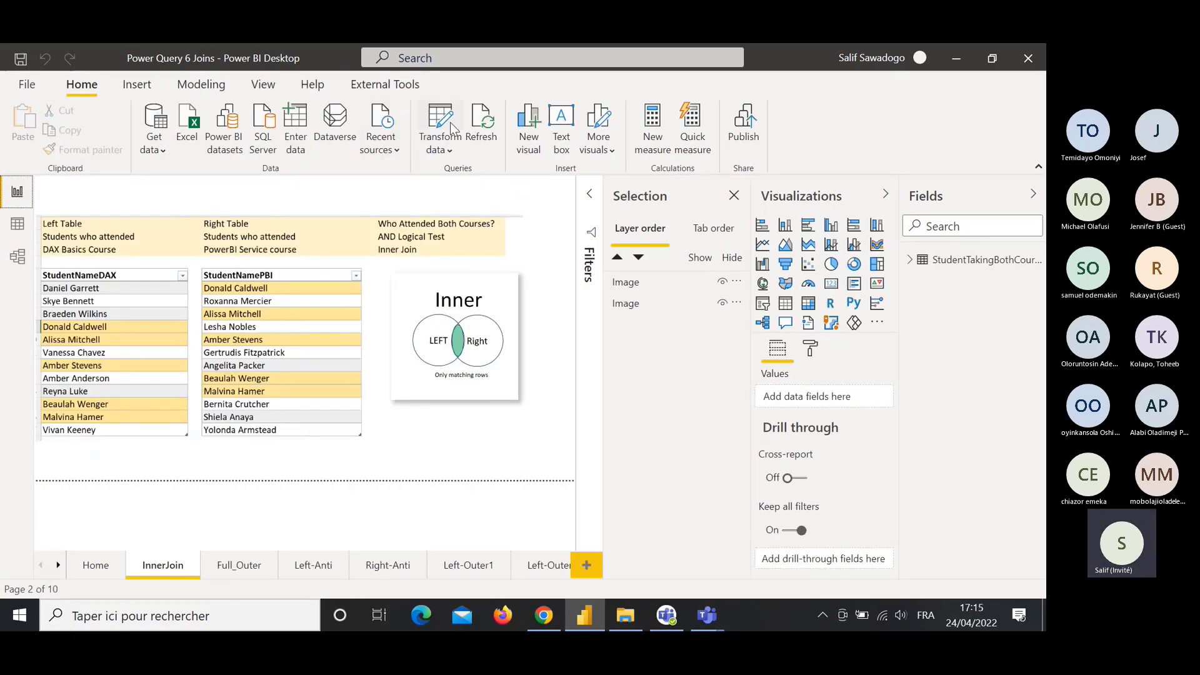
Open the Power Query Editor and delete the DaxCourseStudent01, PwerBICourseStudent02 and StudentTakingBothCourse queries from the InnerJoin group.
click(443, 145)
click(481, 176)
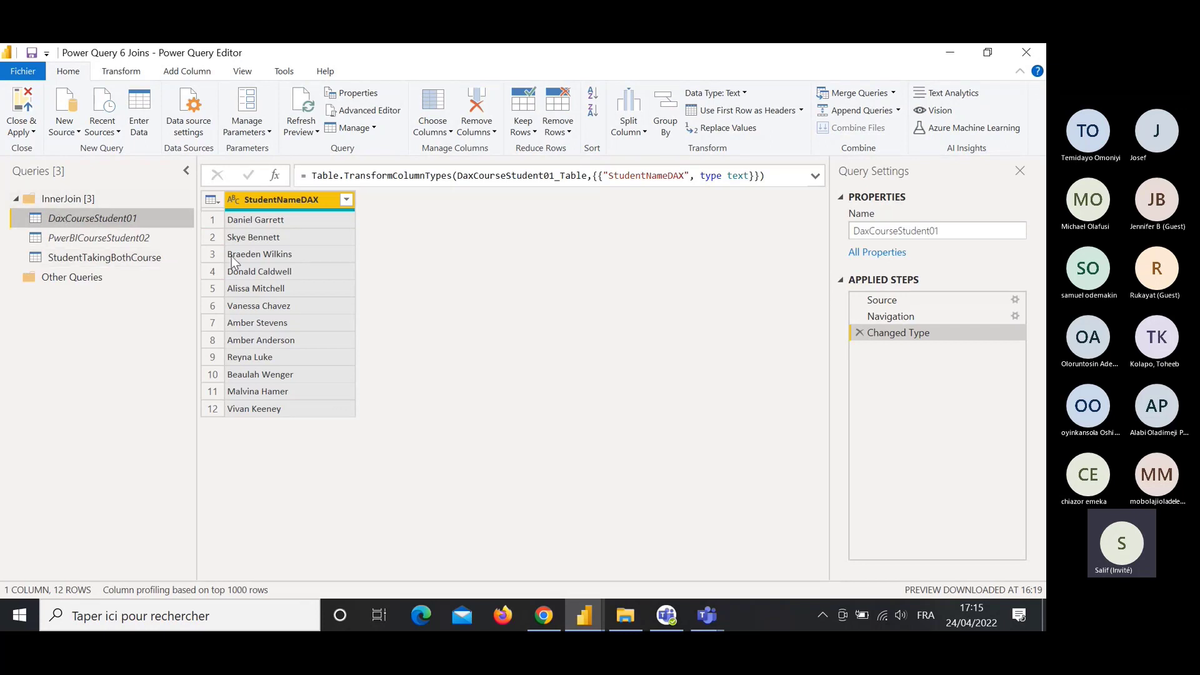
shift+click(117, 267)
right_click(97, 234)
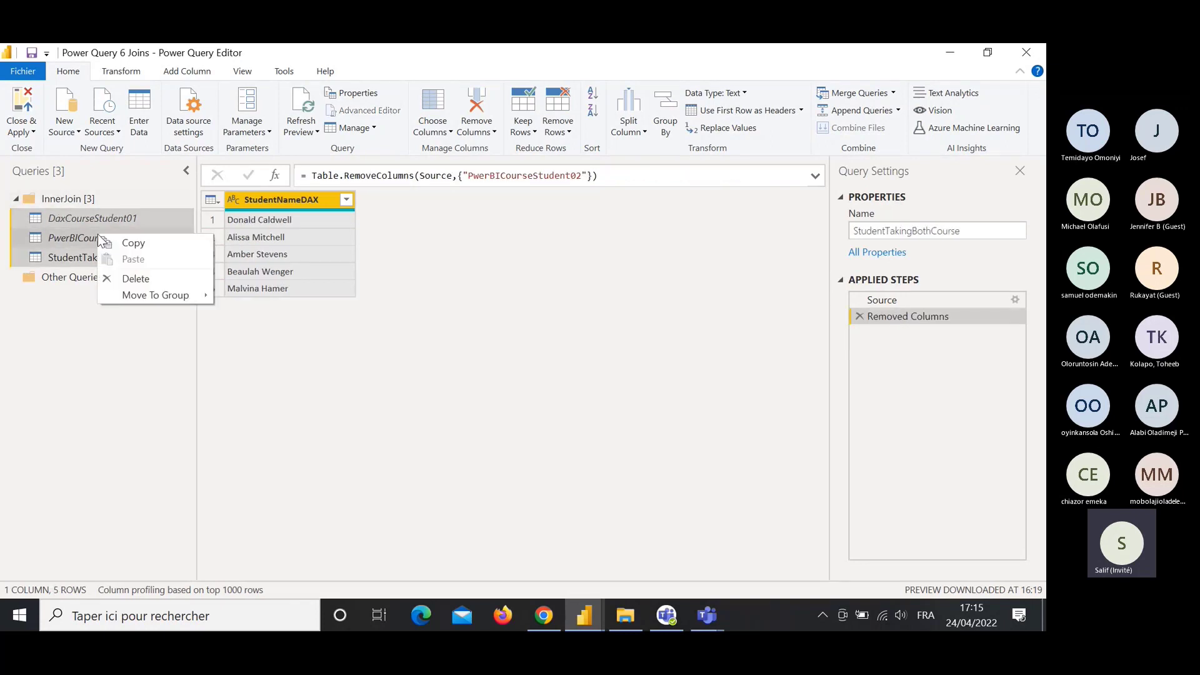
click(150, 283)
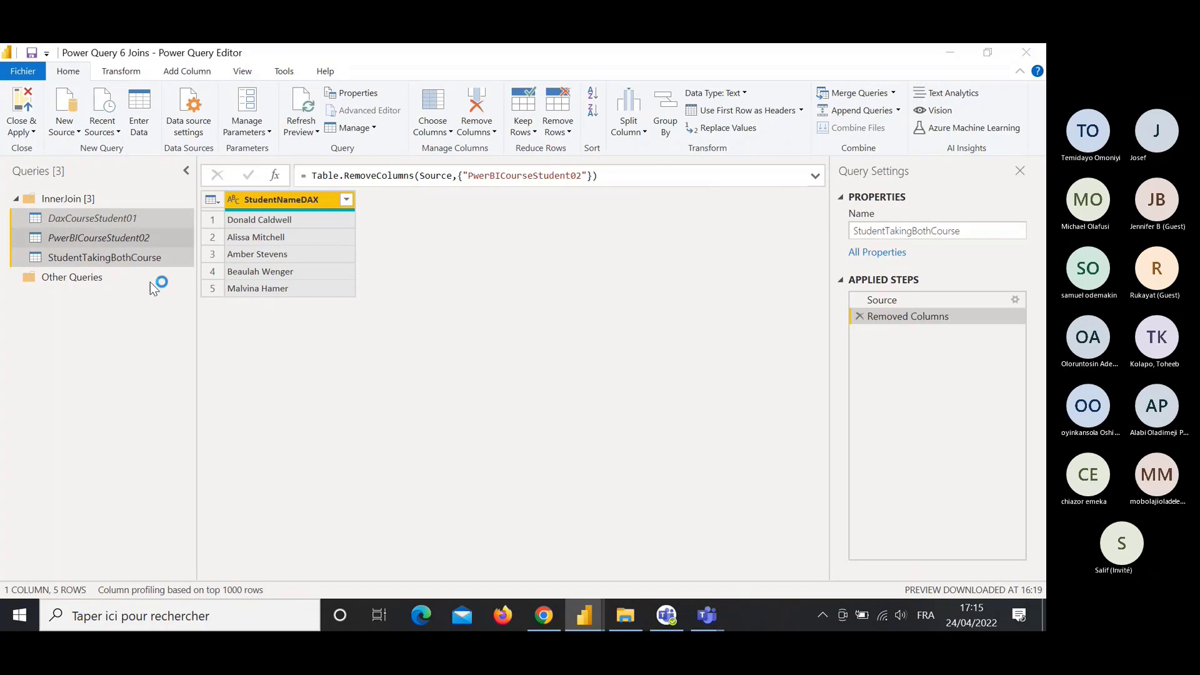
click(598, 350)
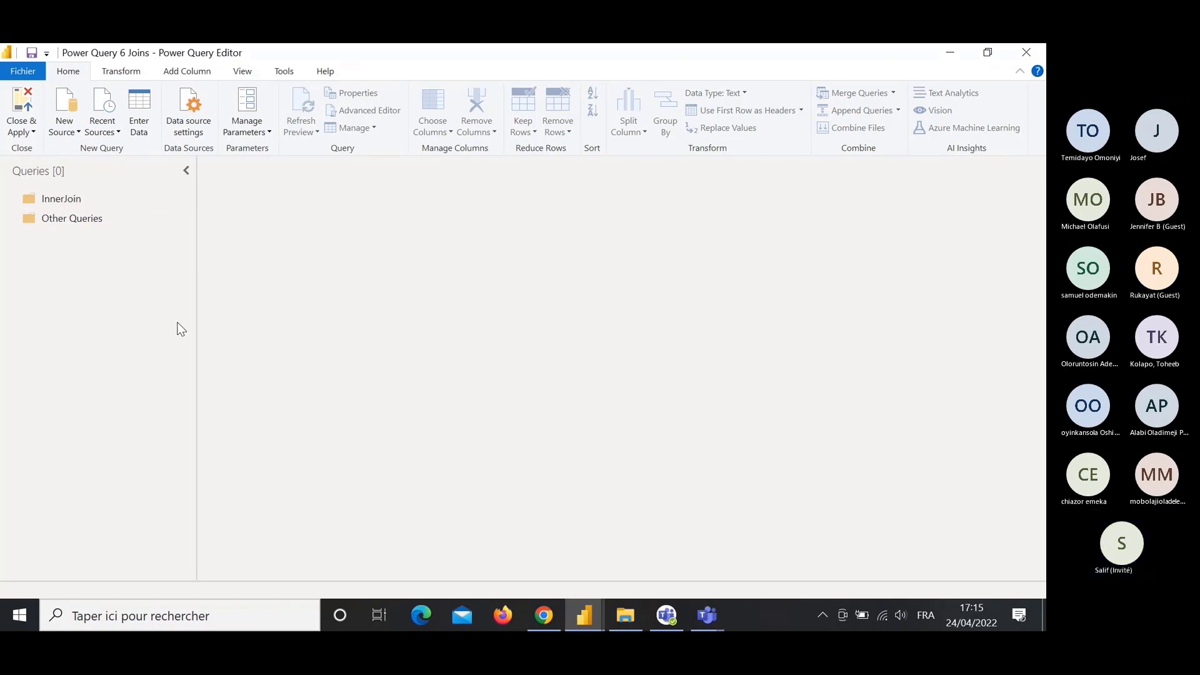
Connect to the Excel workbook 1.InnerJoin.xlsx and preview its Inner sheet and the DaxCourseStudent01 and PwerBICourseStudent02 tables.
click(77, 131)
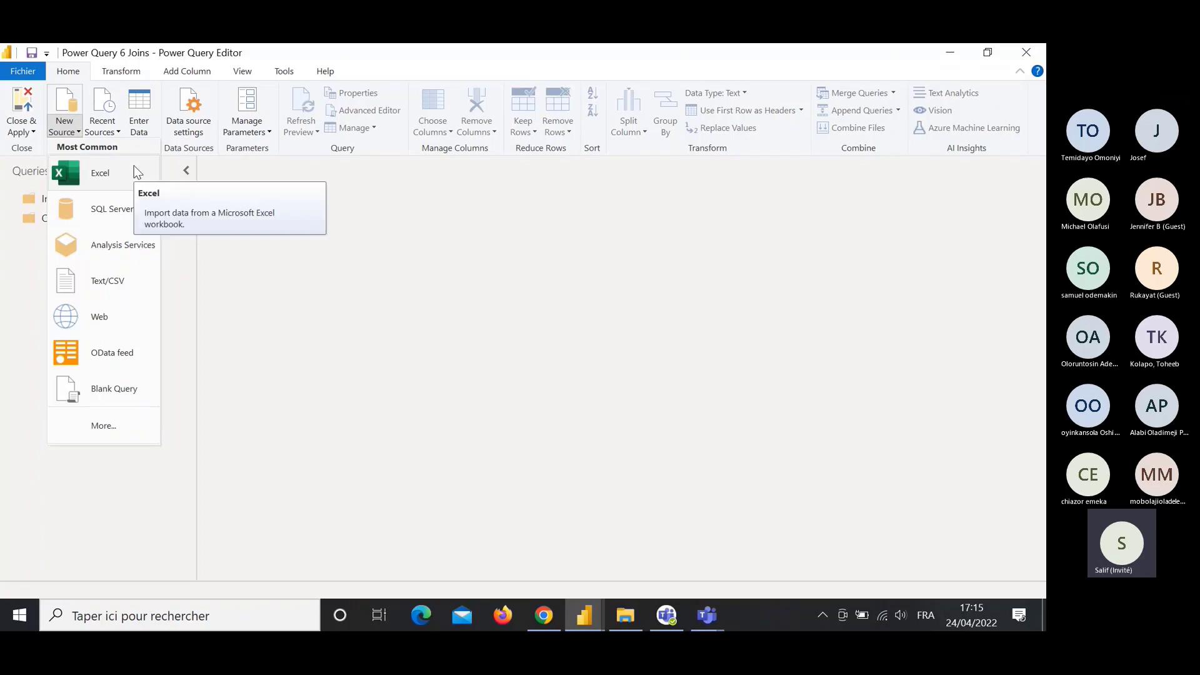
click(80, 175)
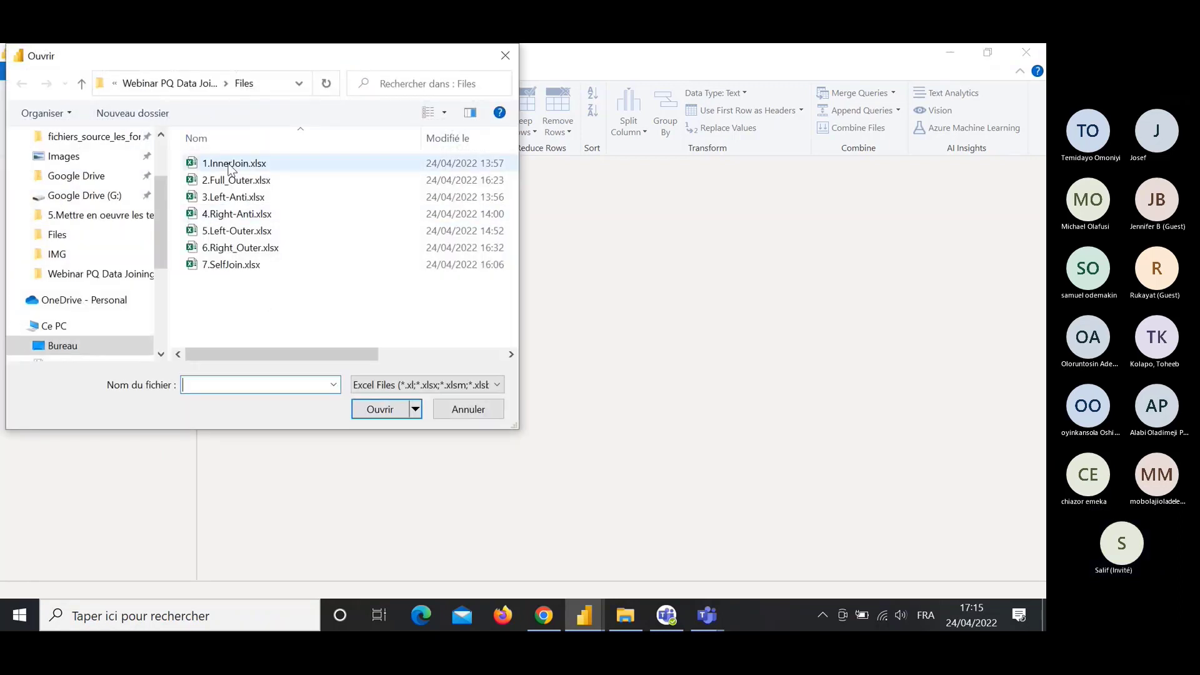
double_click(230, 164)
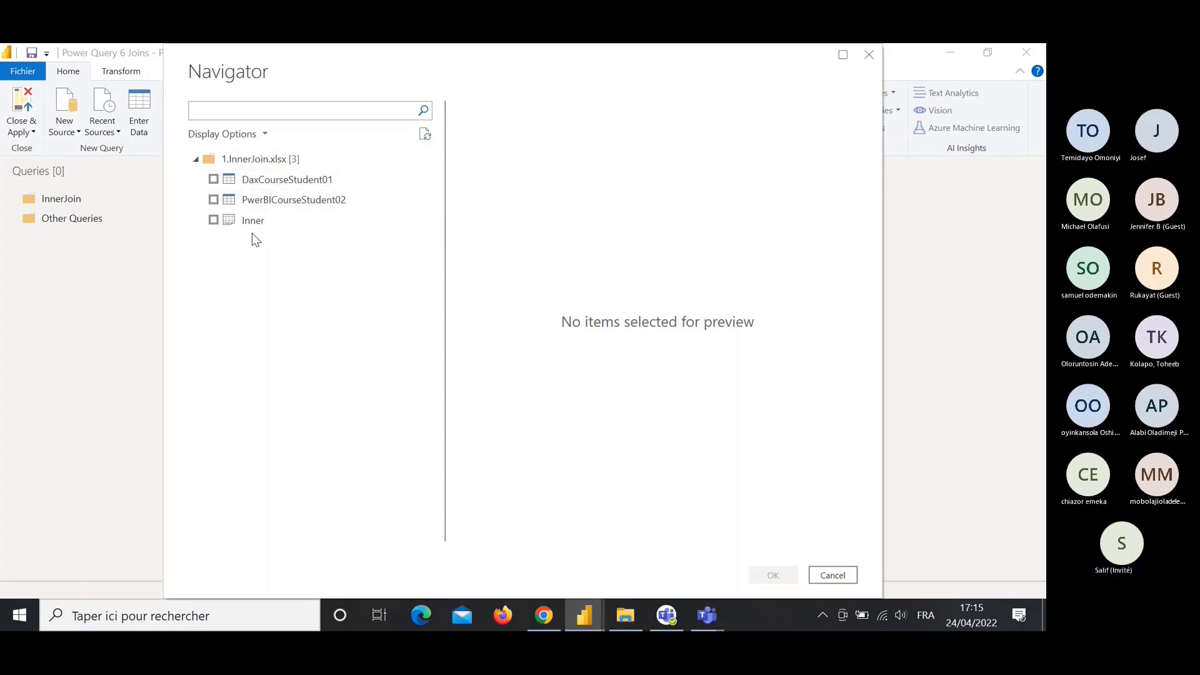
click(268, 224)
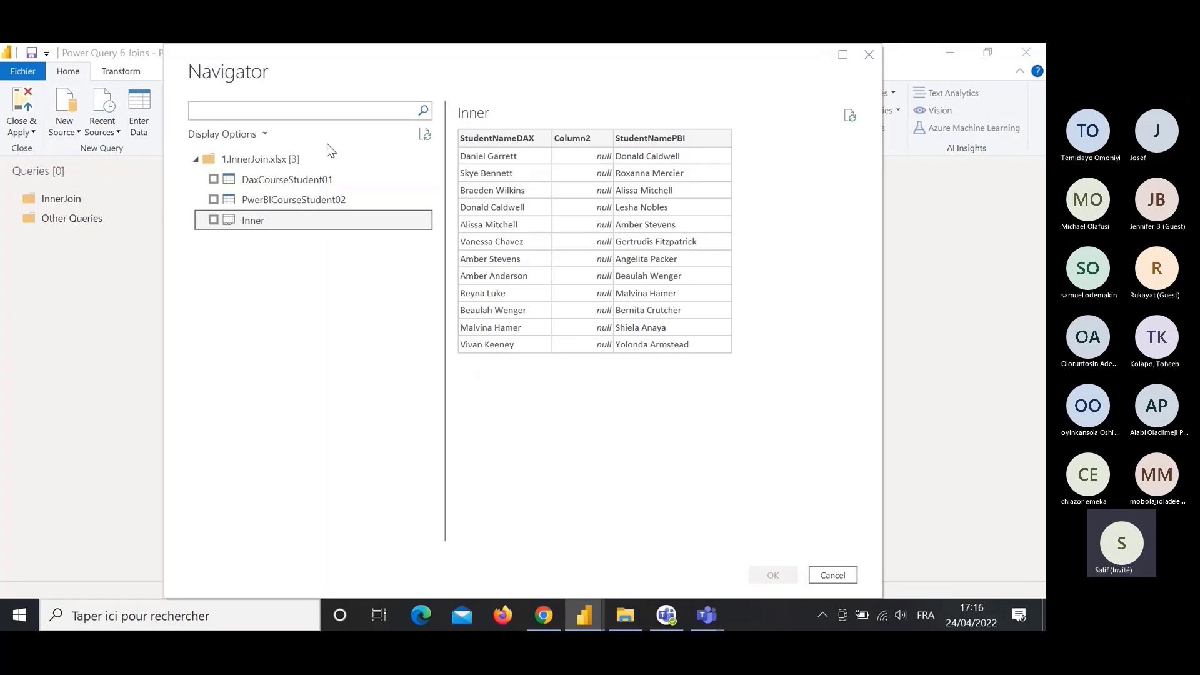
click(268, 179)
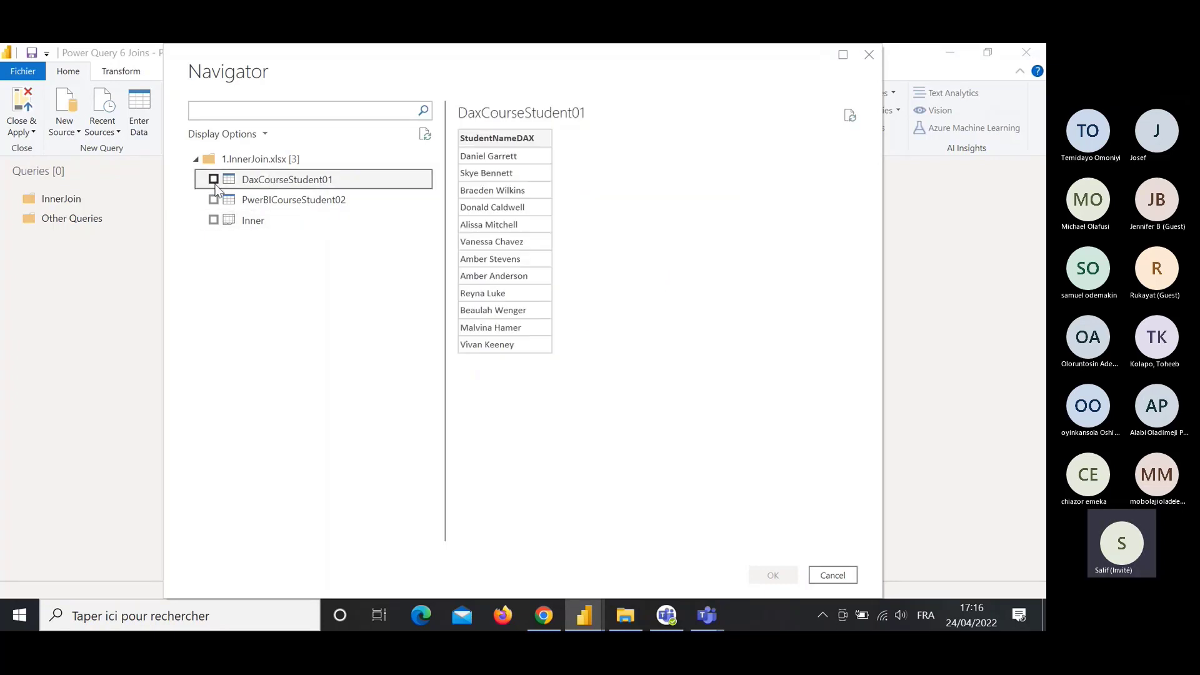
click(234, 199)
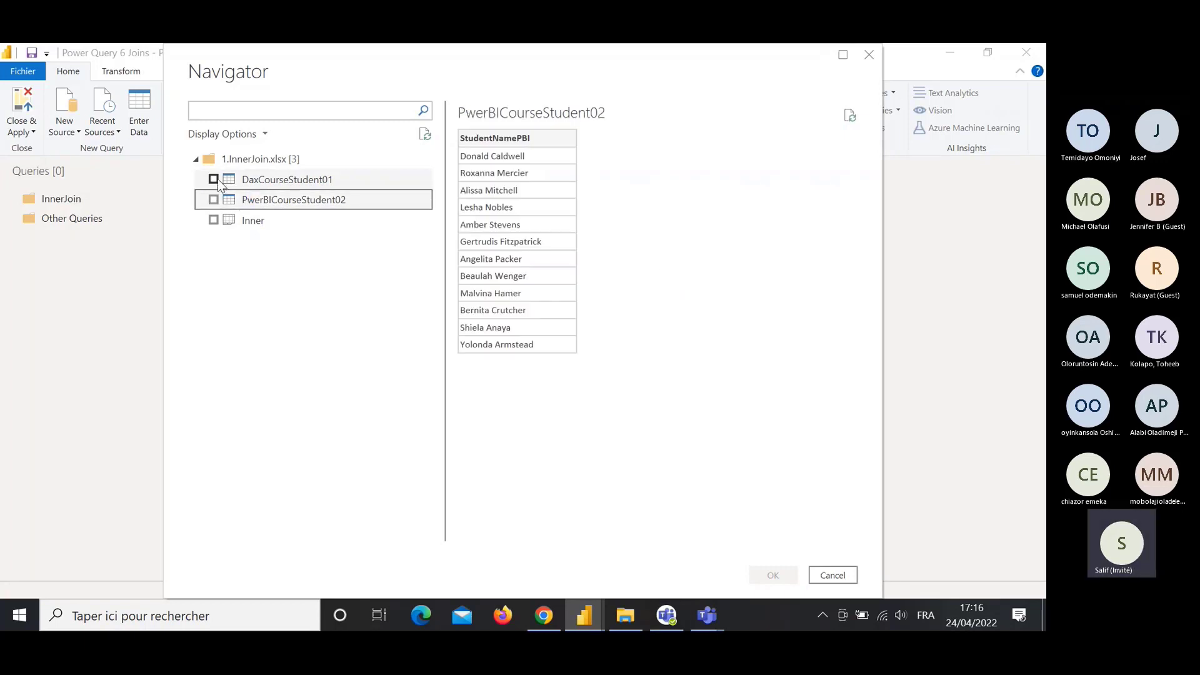
Include the DaxCourseStudent01 and PwerBICourseStudent02 tables and load them as queries.
click(214, 179)
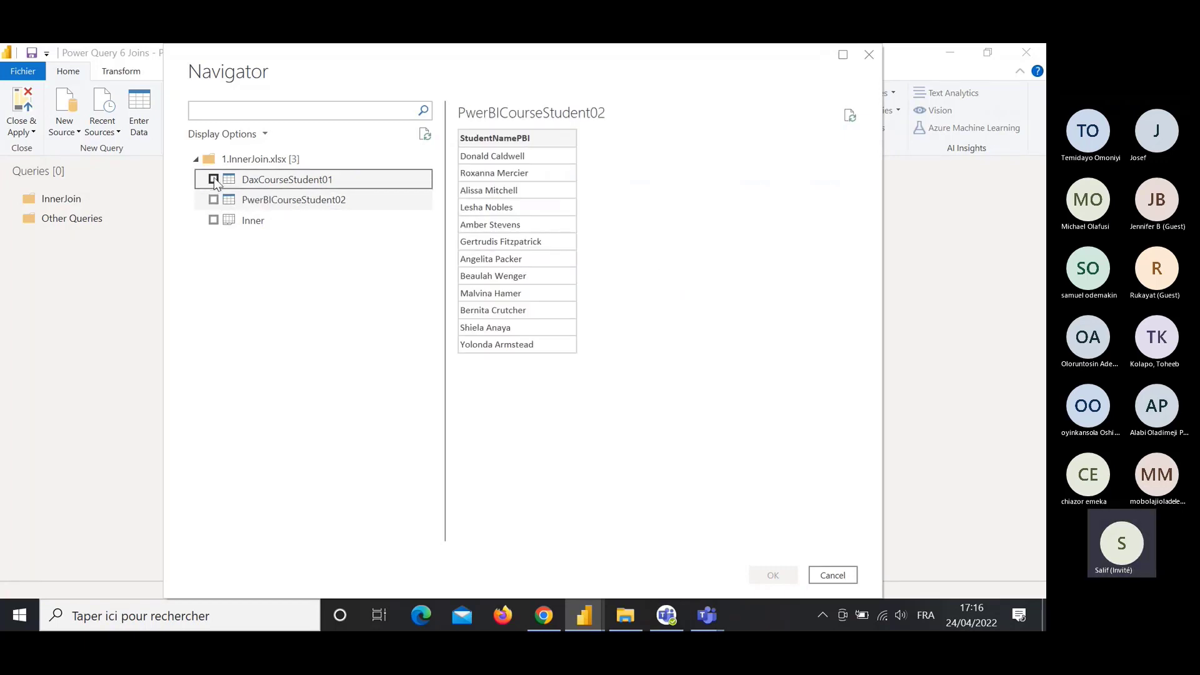
click(213, 179)
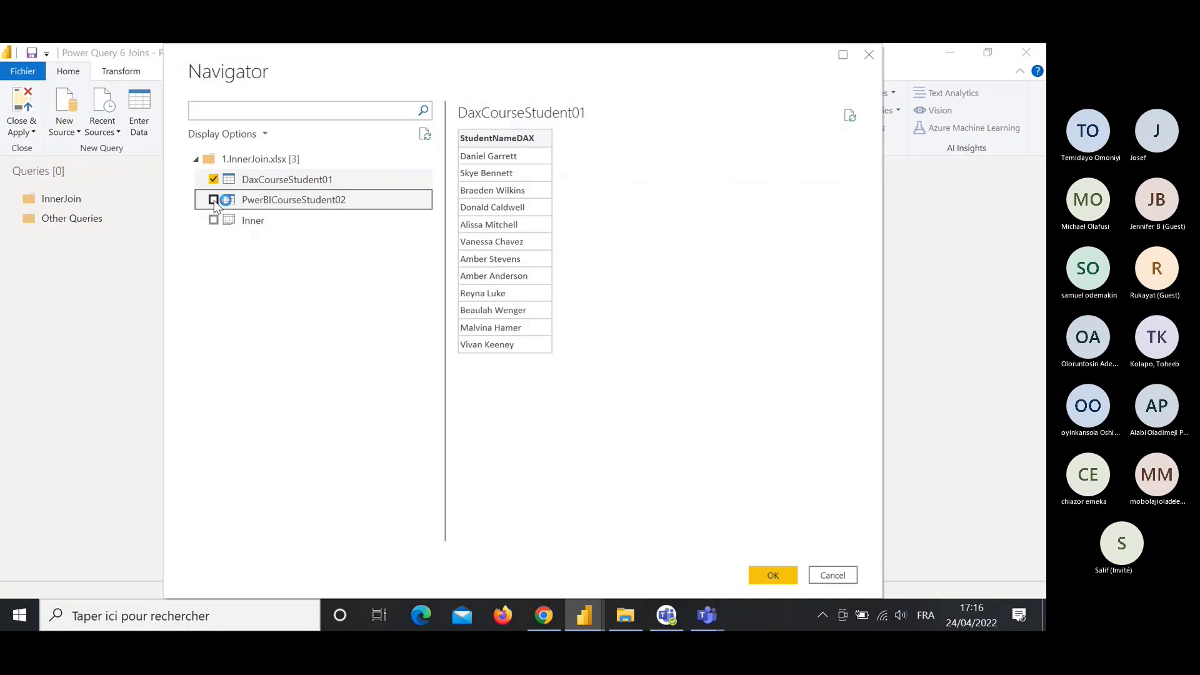
click(214, 200)
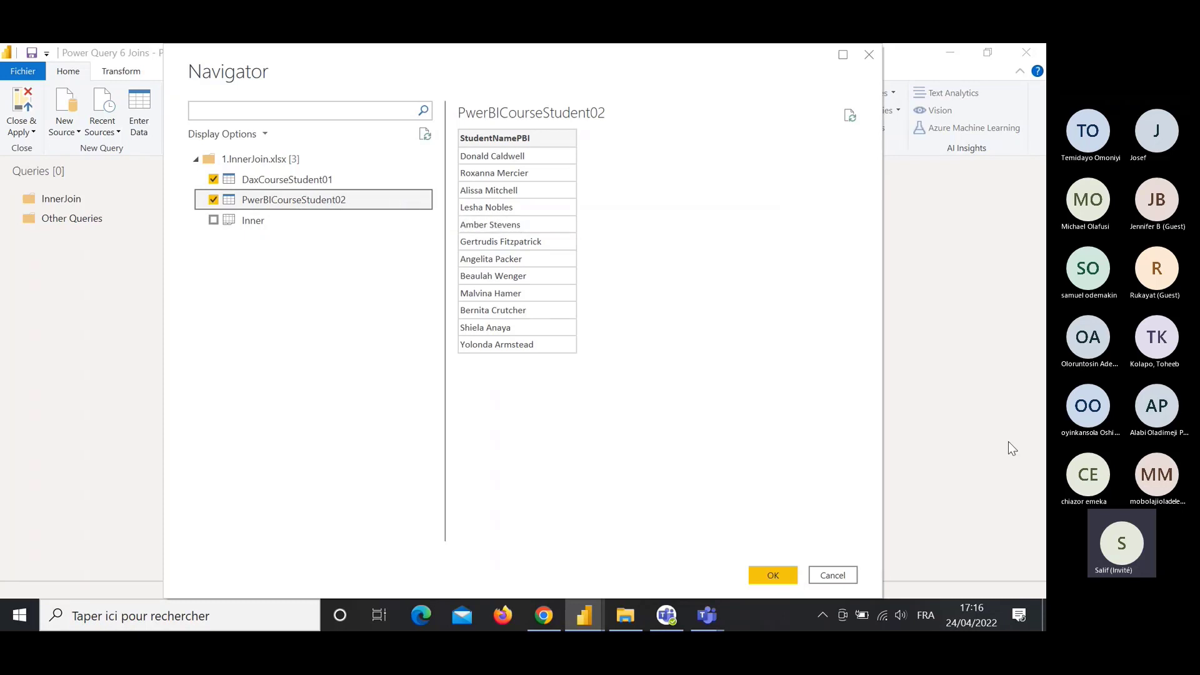
click(775, 570)
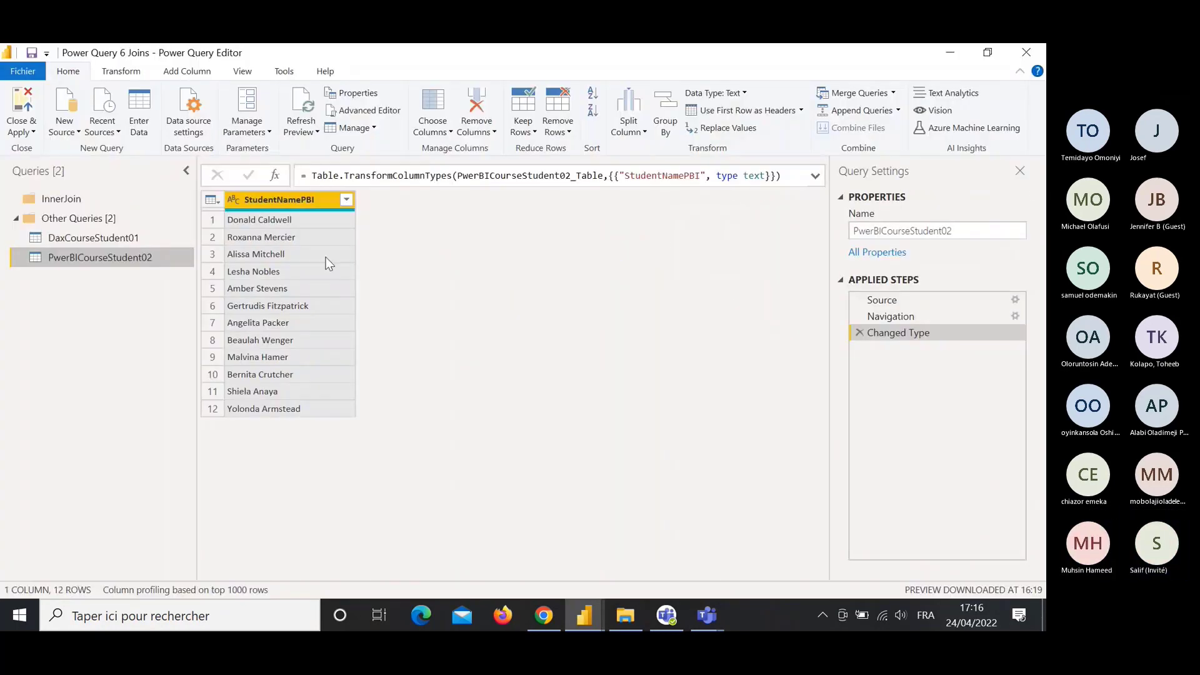
Review the student rows in the DaxCourseStudent01 and PwerBICourseStudent02 queries.
click(112, 240)
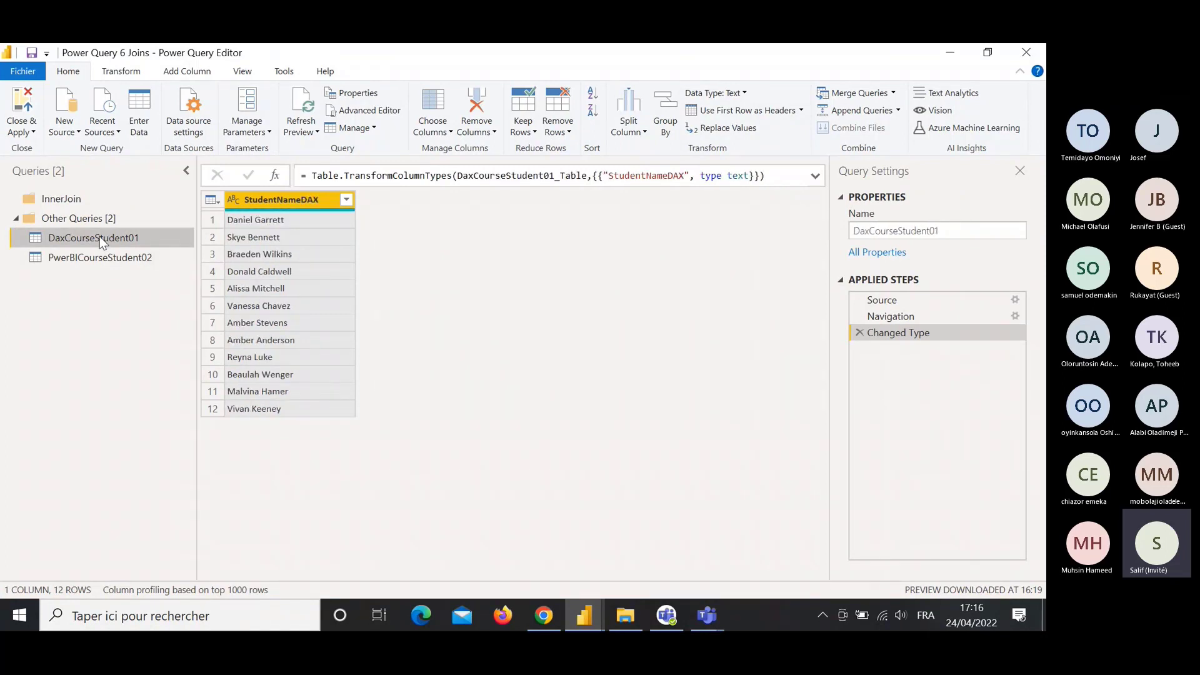
click(102, 253)
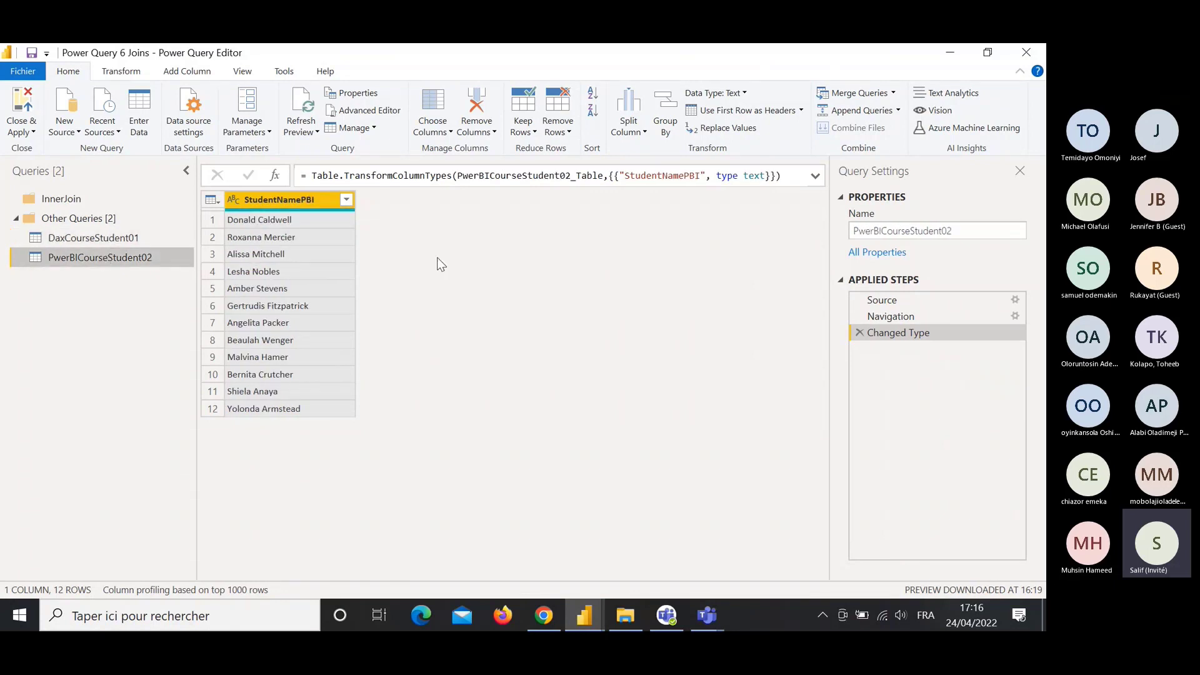
click(137, 73)
click(69, 71)
click(734, 47)
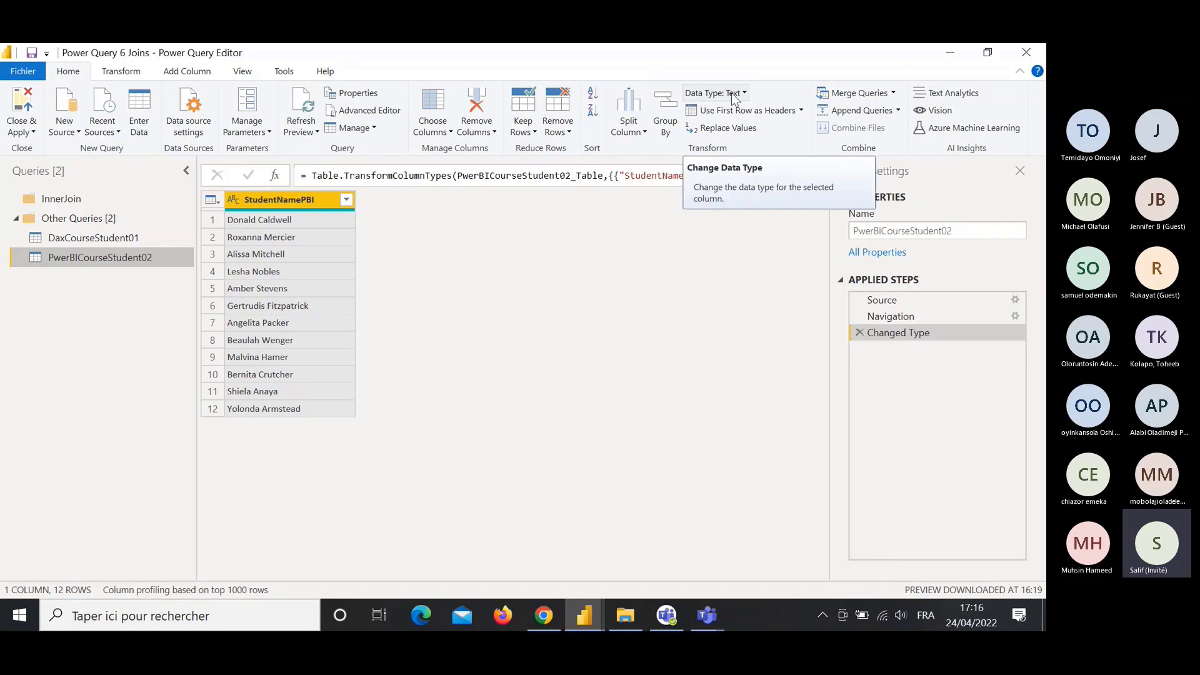
Set up a merge as a new query from DaxCourseStudent01 and PwerBICourseStudent02, matching StudentNameDAX to StudentNamePBI.
click(140, 230)
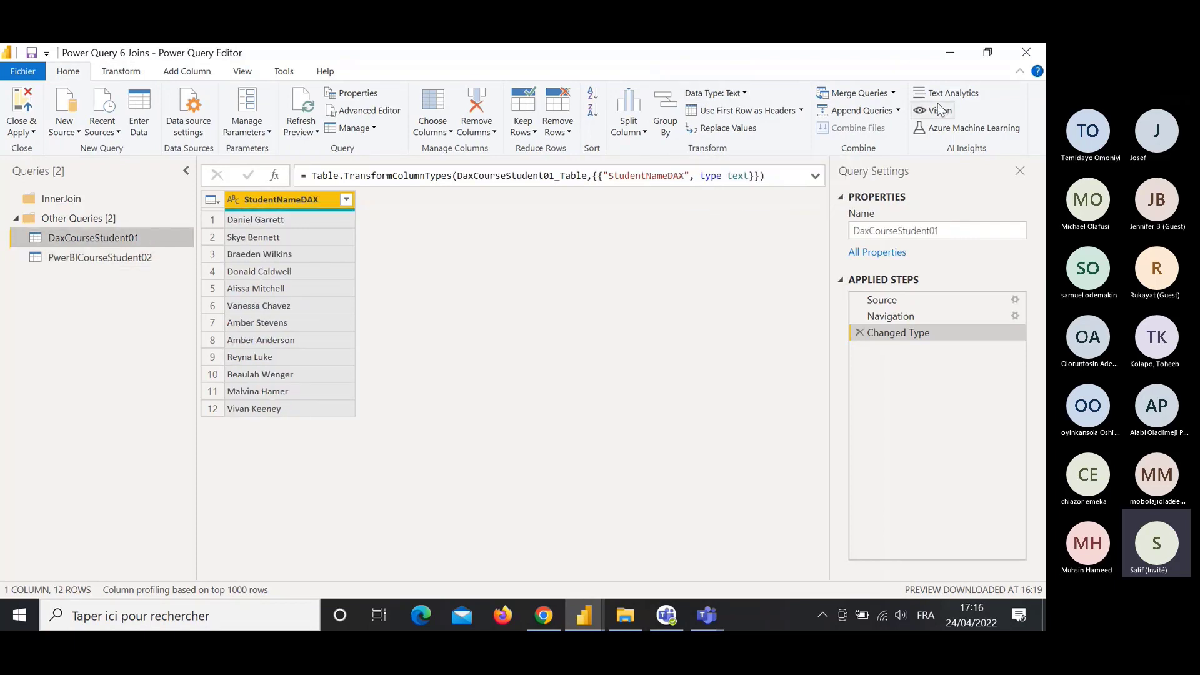
click(894, 92)
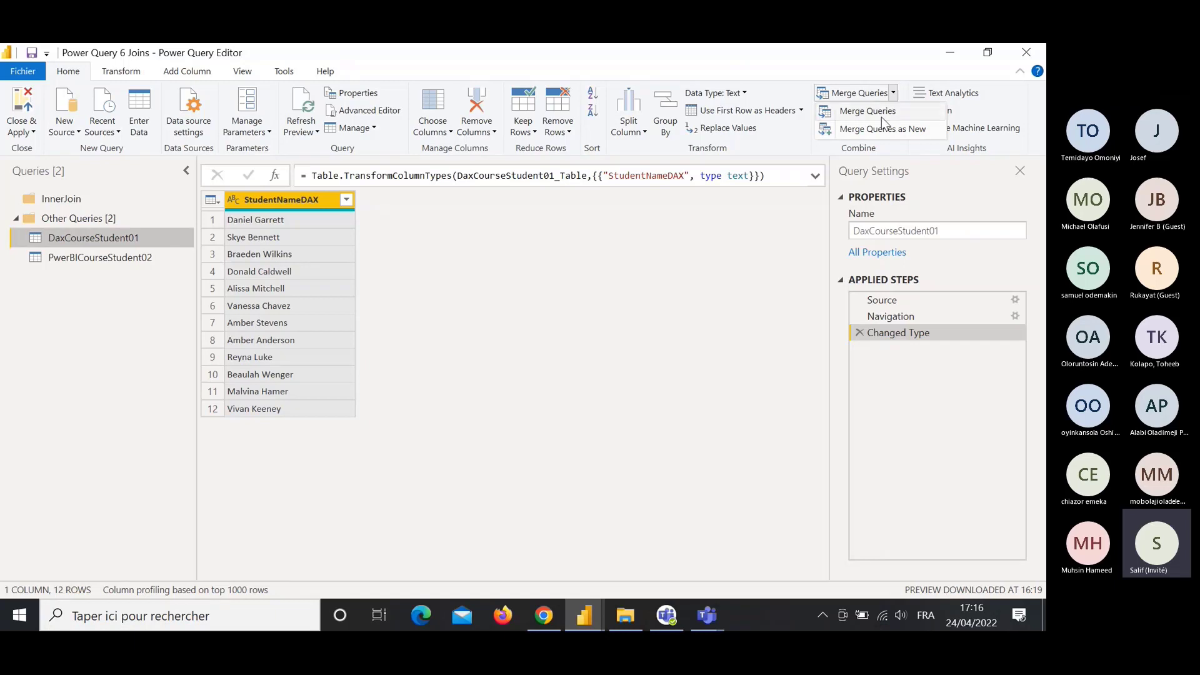
click(882, 117)
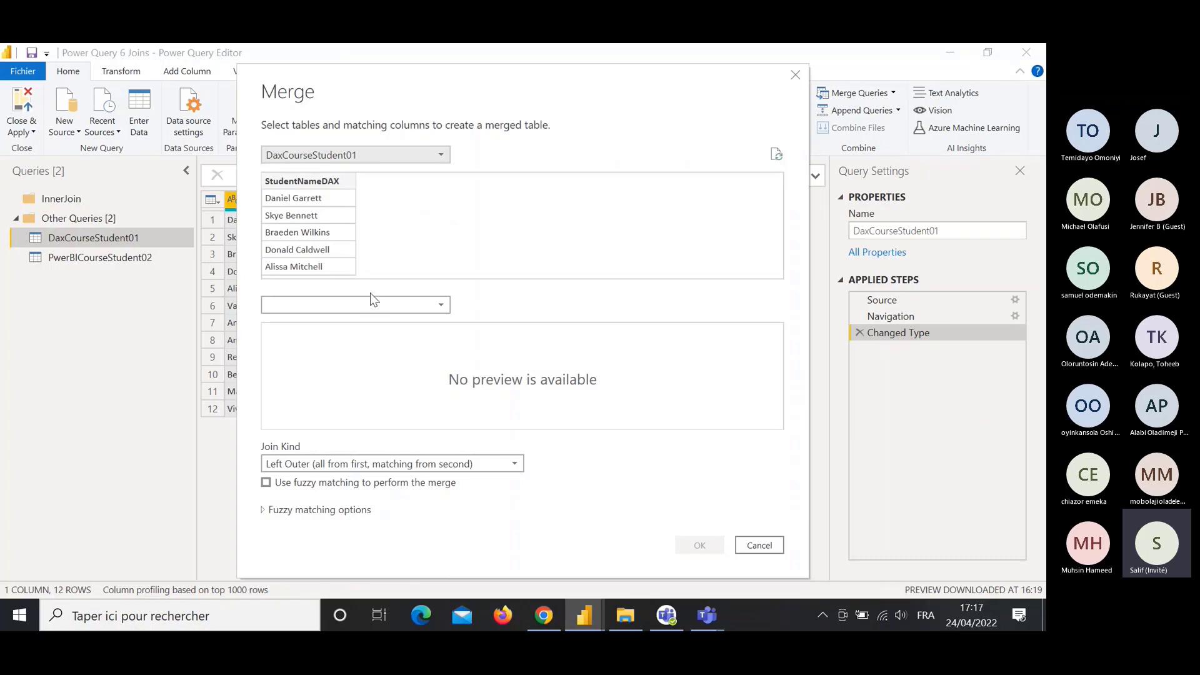
click(319, 181)
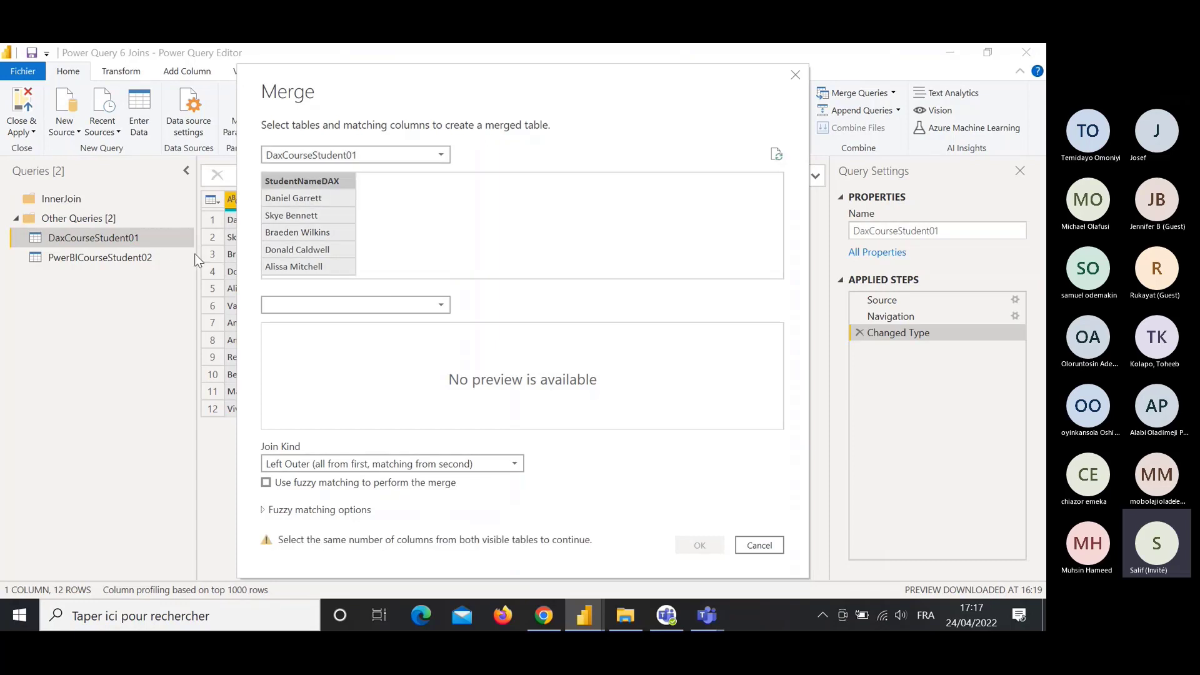
click(382, 303)
click(334, 340)
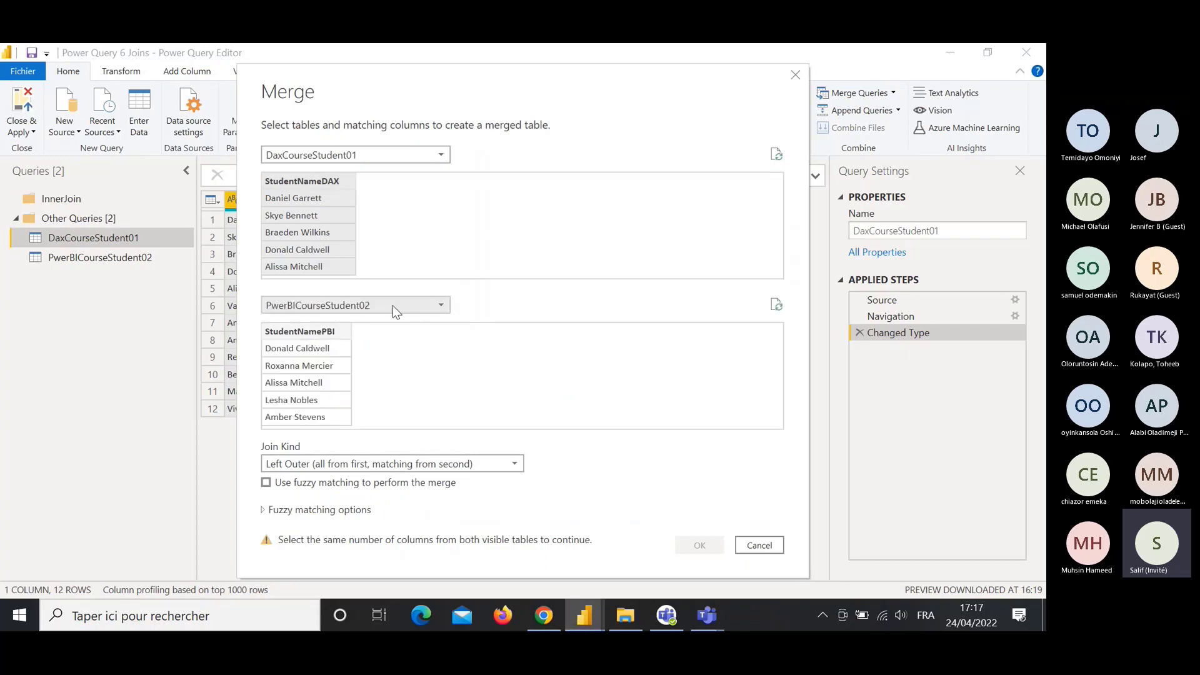
click(302, 333)
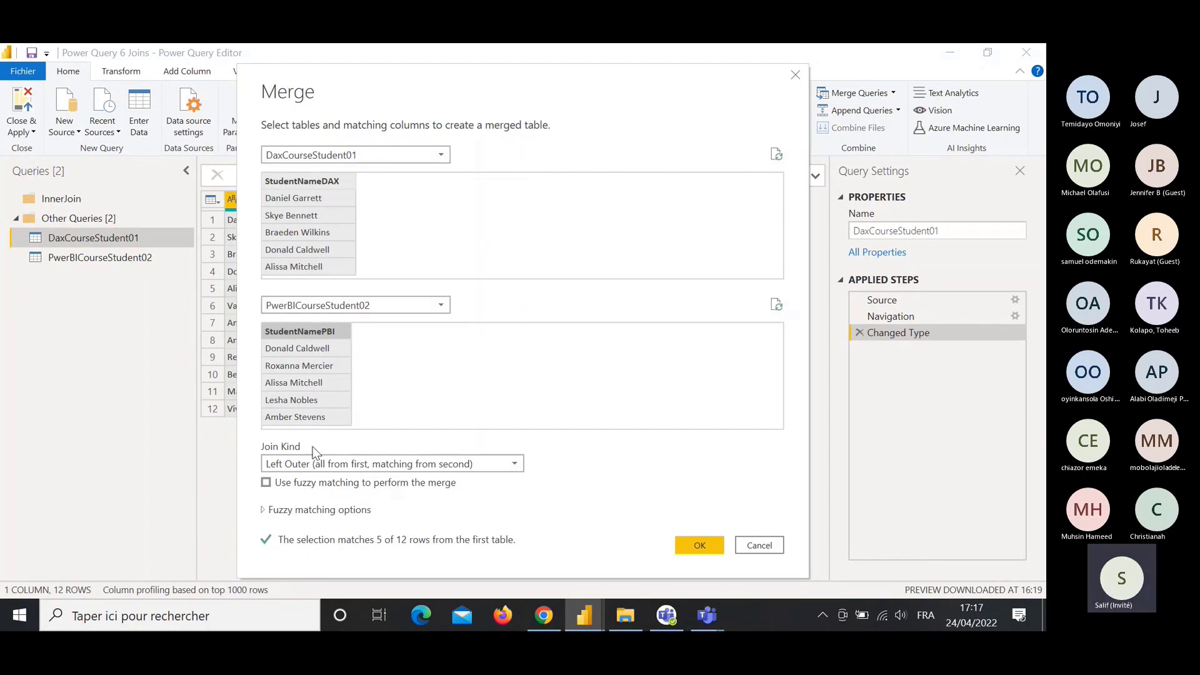
Set the join kind to Inner (only matching rows), leave fuzzy matching off, and create the merged query.
click(317, 480)
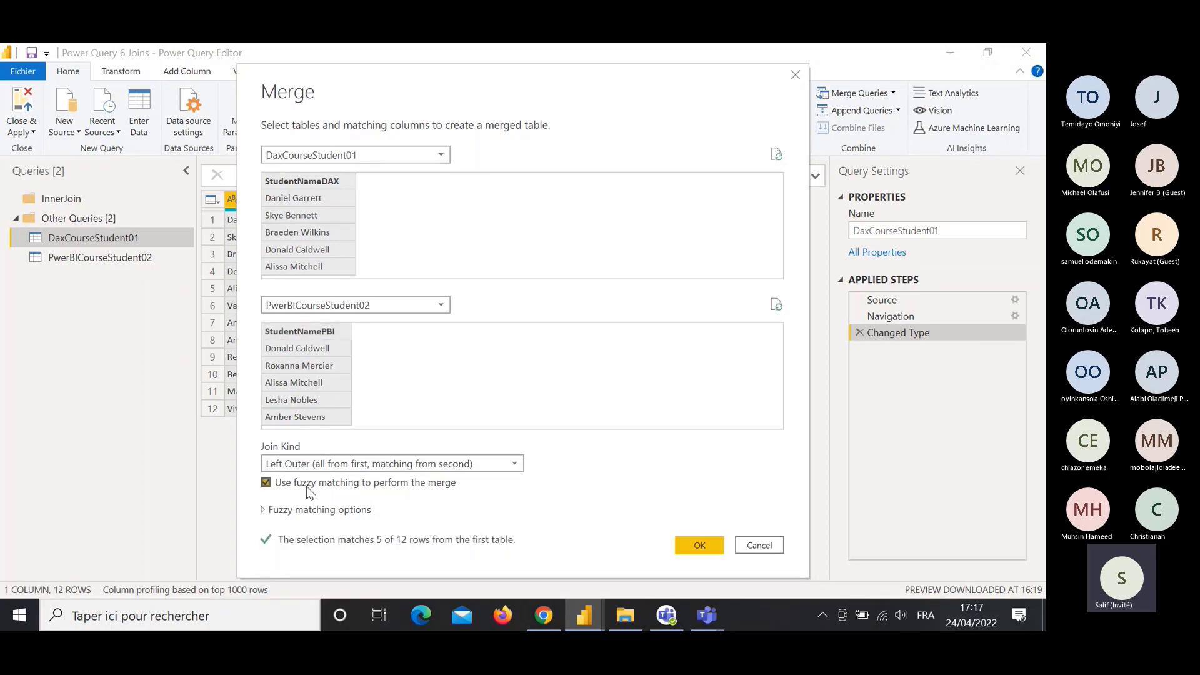
click(309, 464)
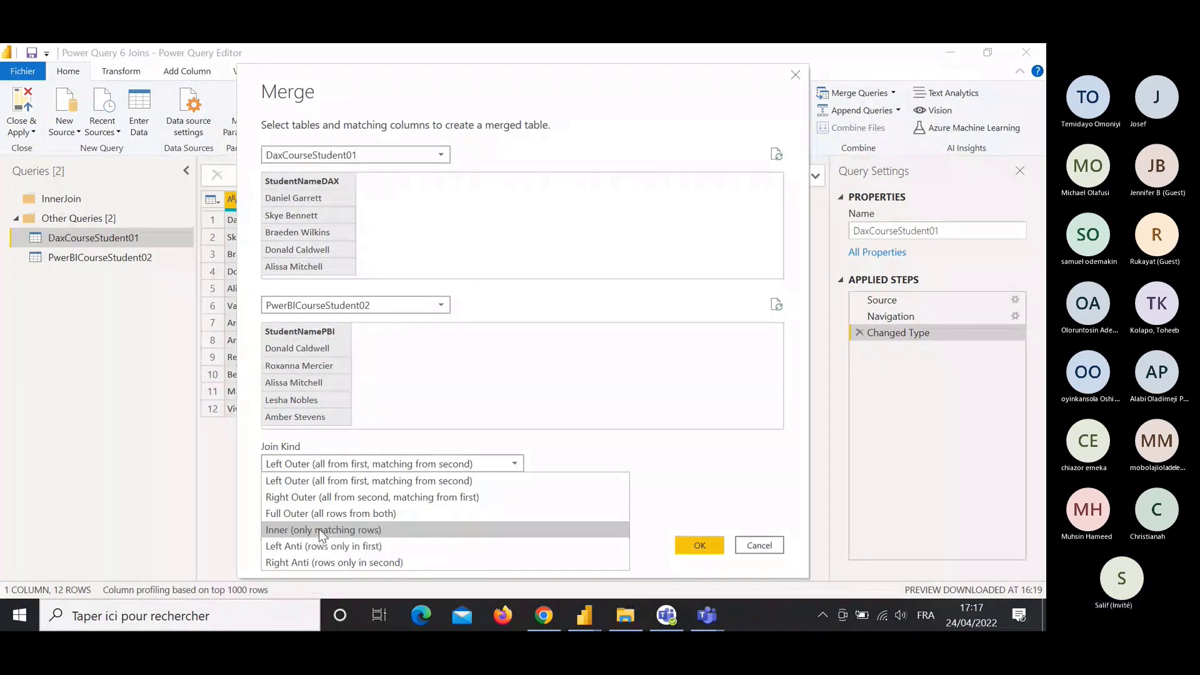
click(319, 529)
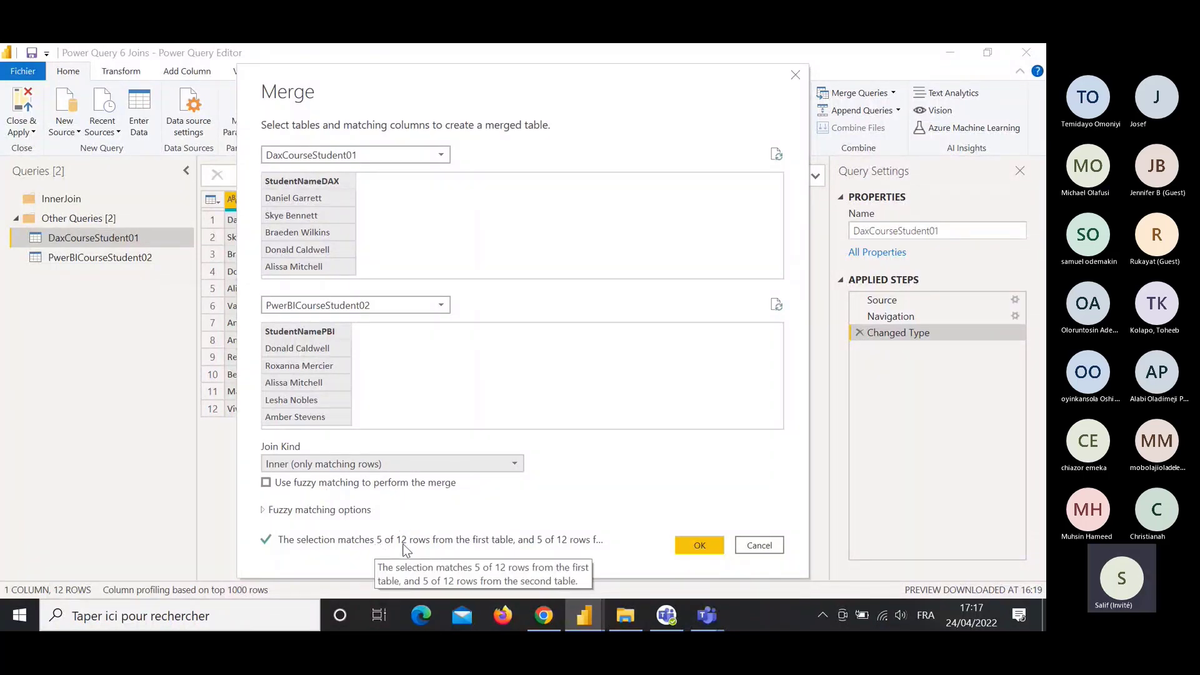
click(695, 544)
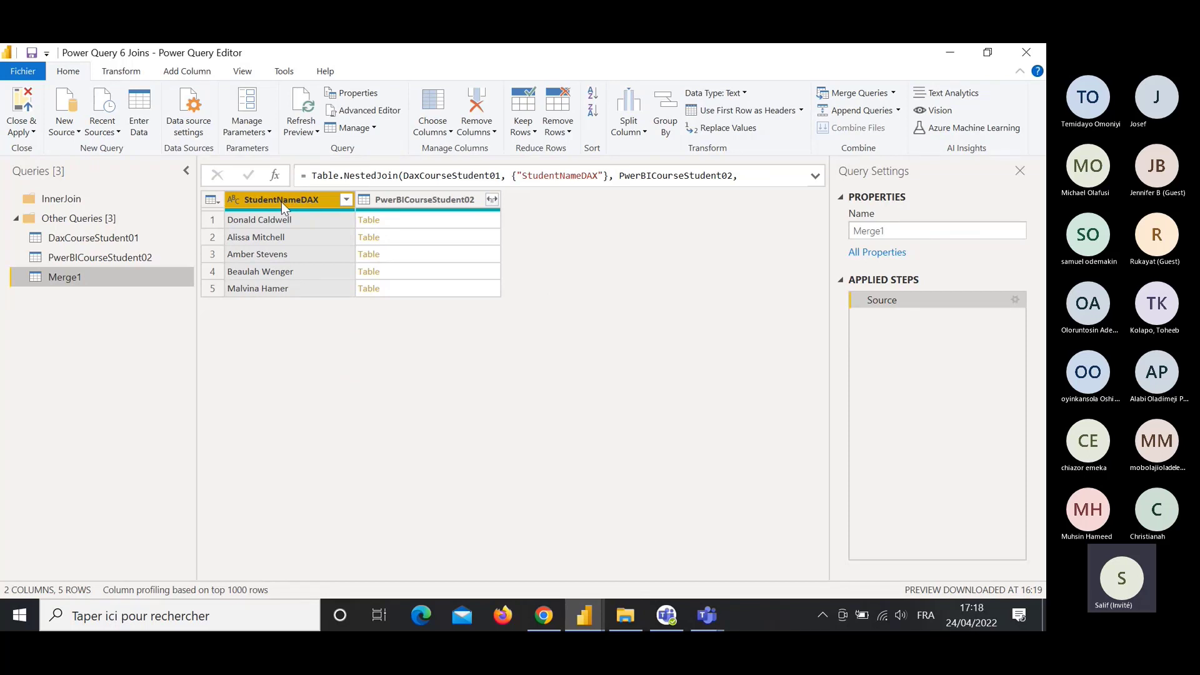
Inspect the nested tables in the merged query's PwerBICourseStudent02 column and remove that column.
click(424, 200)
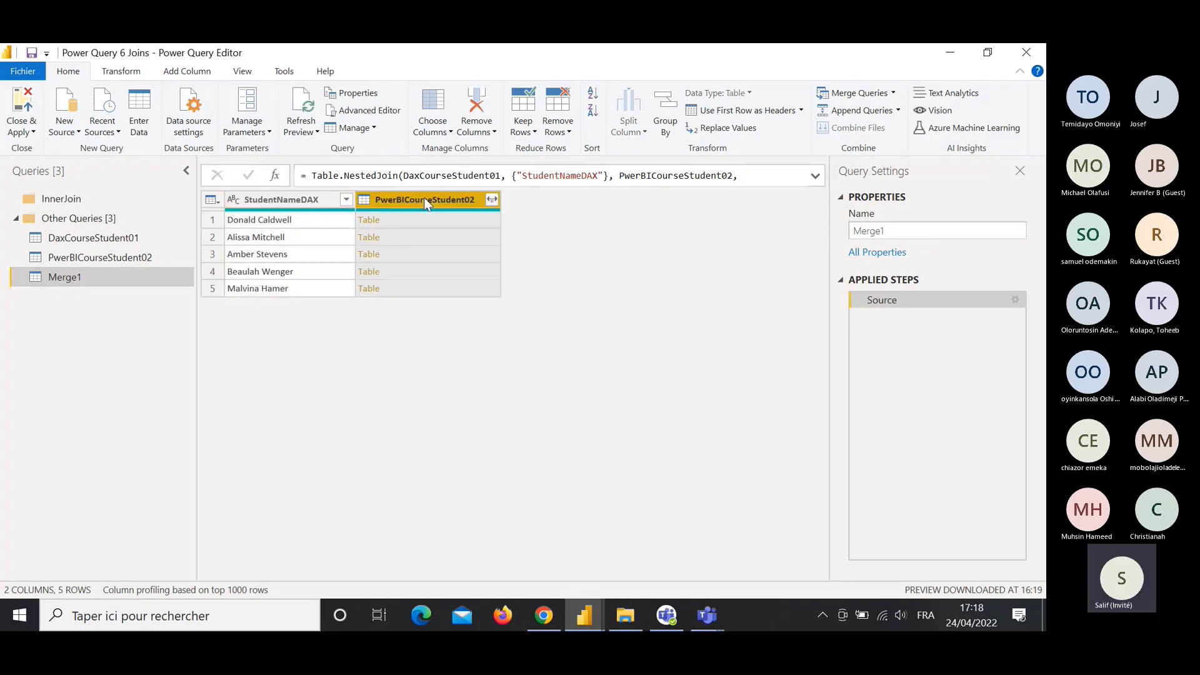
click(403, 225)
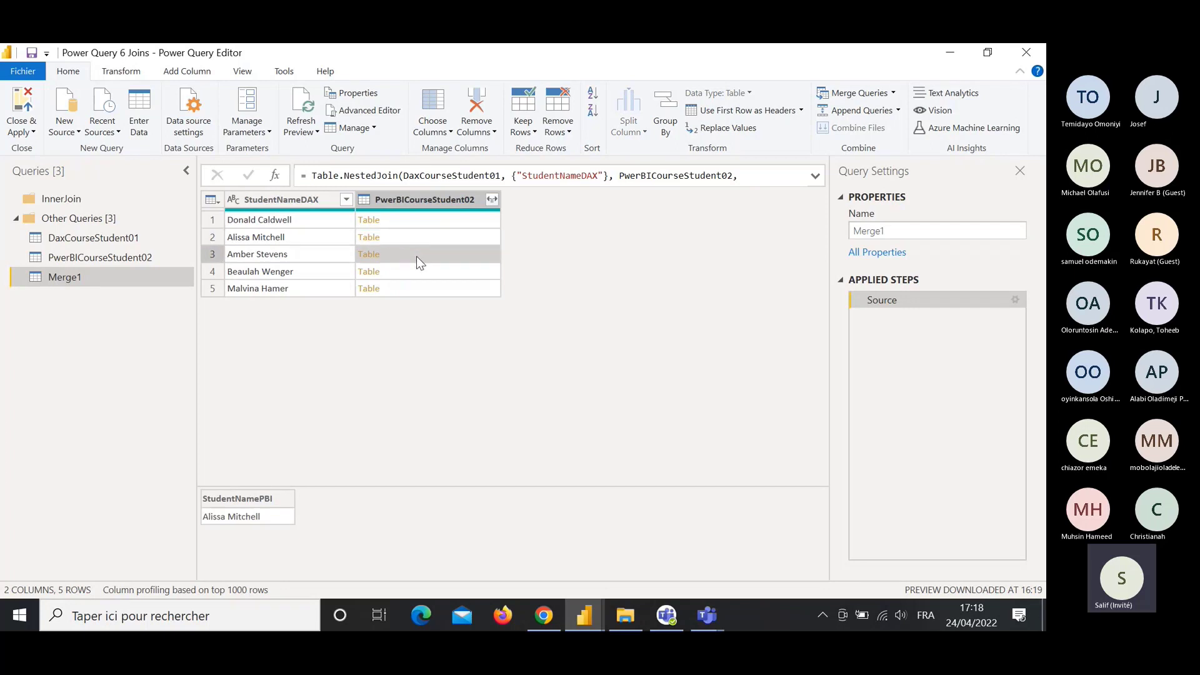
click(416, 257)
click(422, 273)
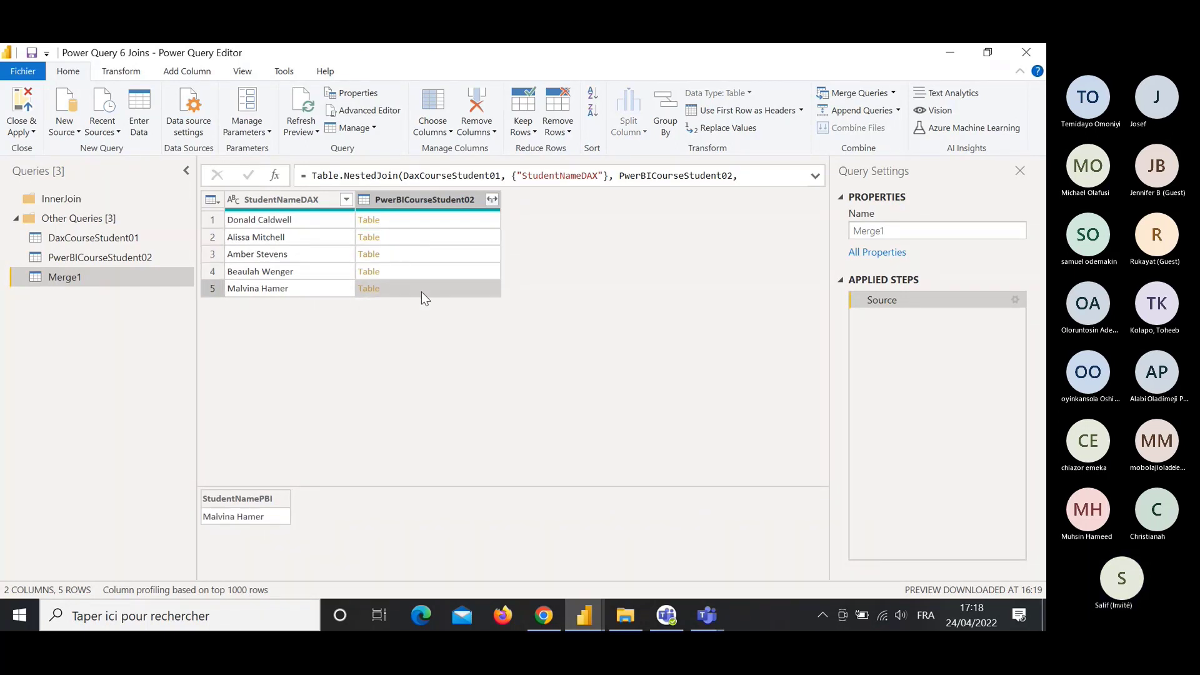
click(415, 203)
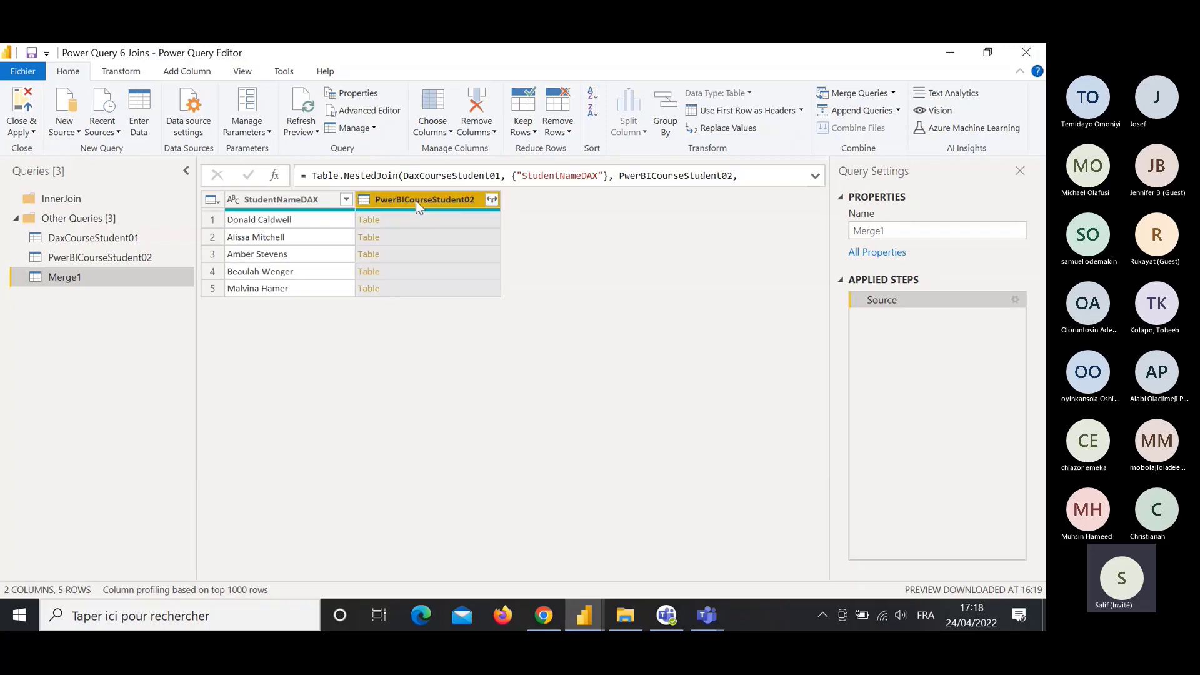
right_click(416, 200)
click(452, 230)
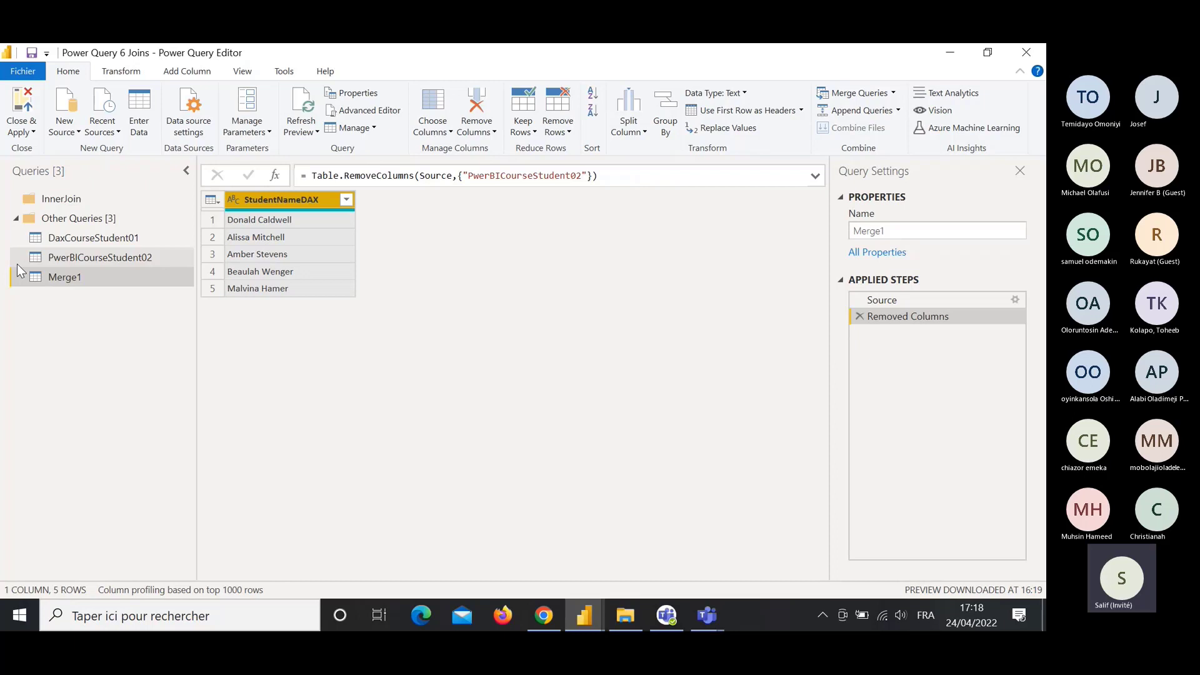
Rename the merged query as StudentTakingBothCourse.
double_click(900, 230)
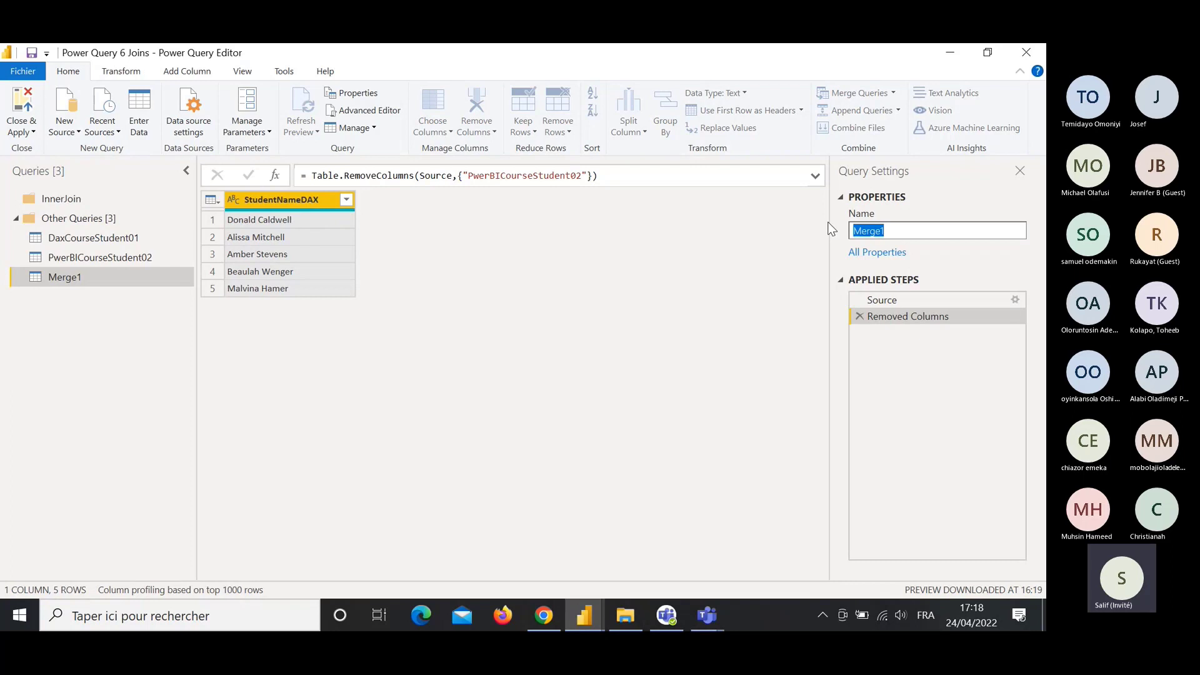
text(StudentTaking)
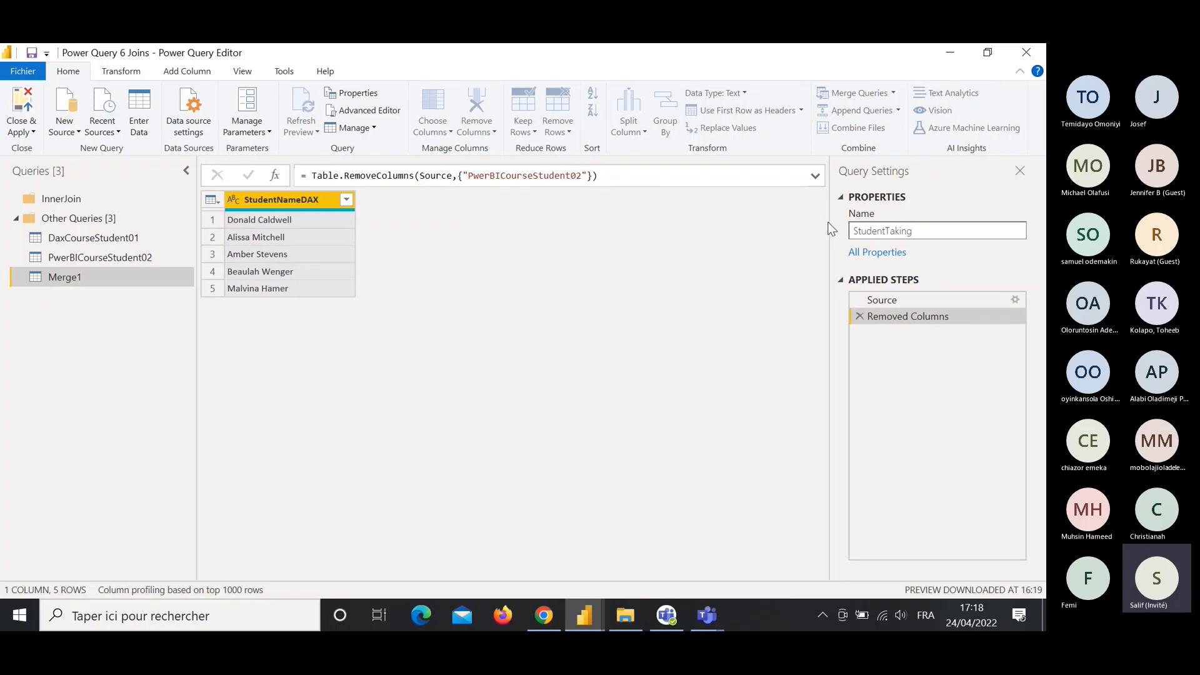
text(Bot)
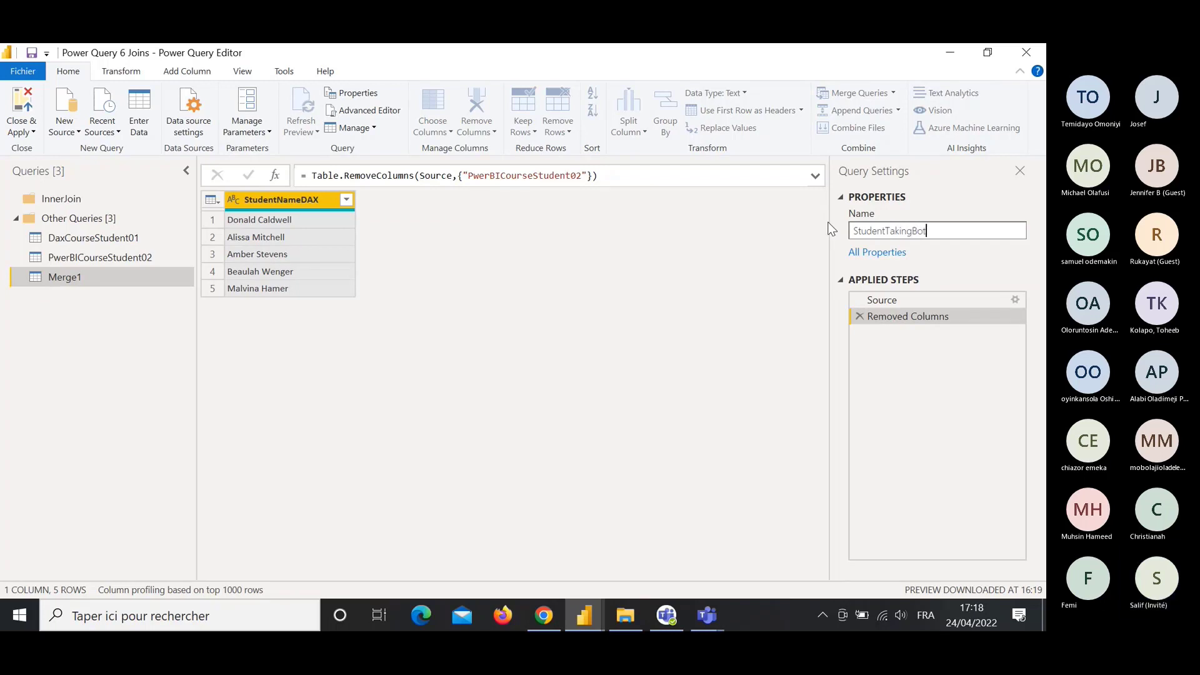
text(hCourse)
key(Return)
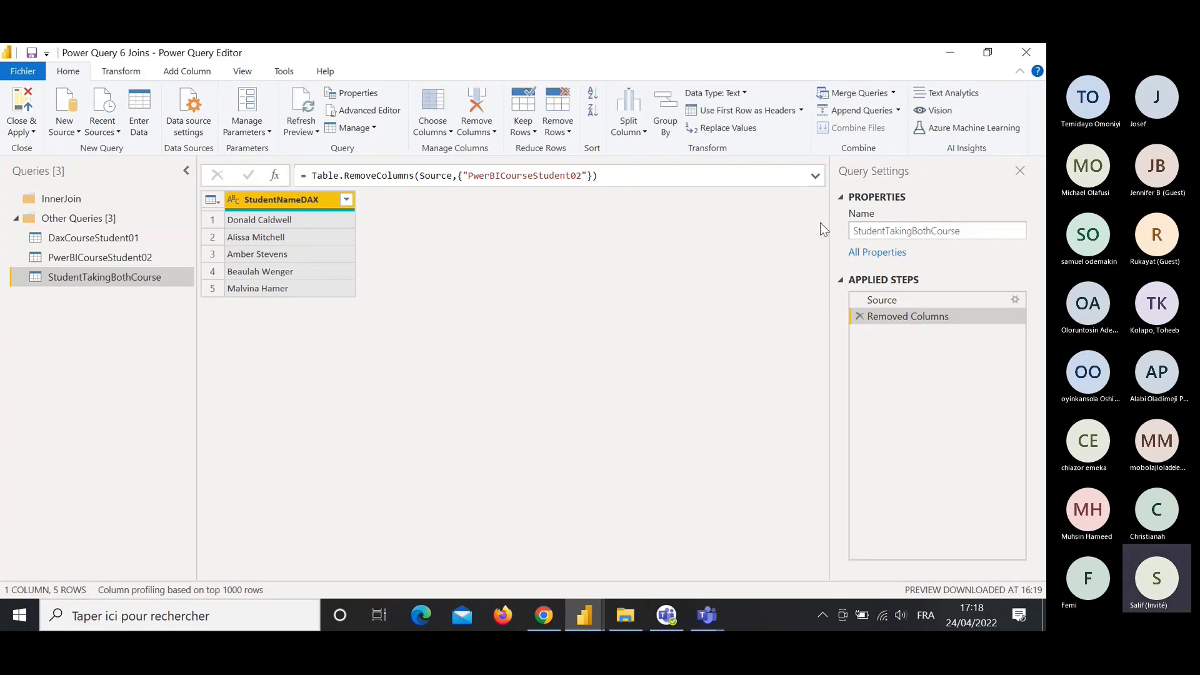
Move DaxCourseStudent01, PwerBICourseStudent02 and StudentTakingBothCourse together into the InnerJoin query group.
right_click(67, 327)
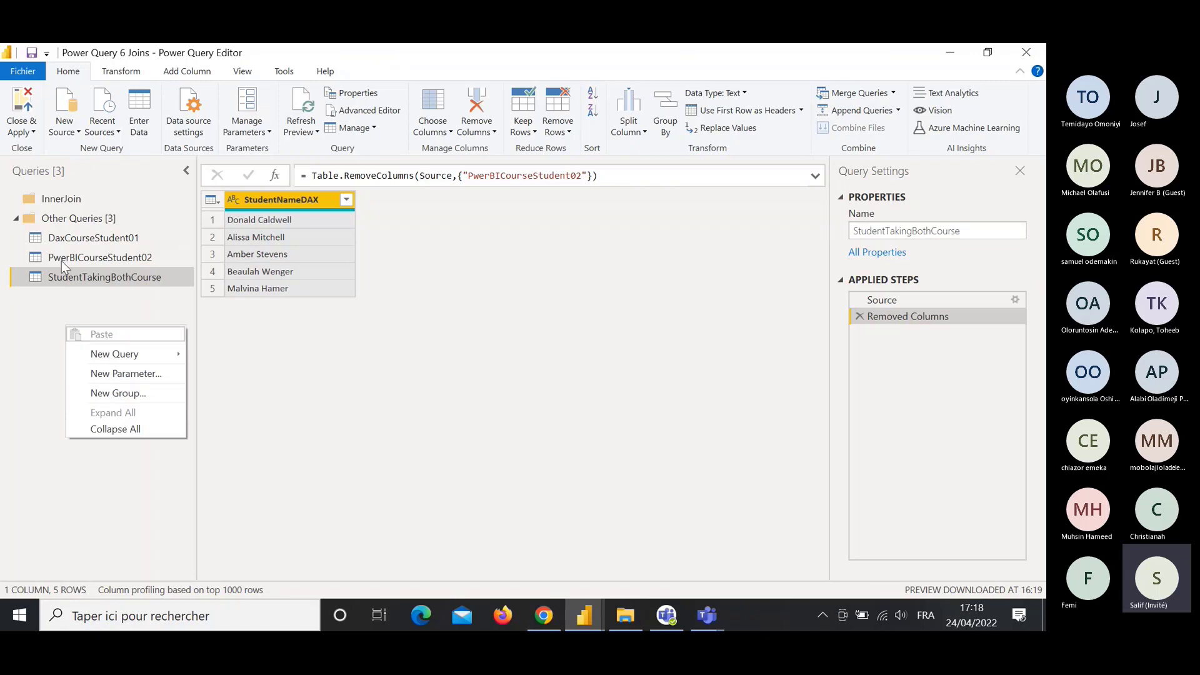
click(103, 239)
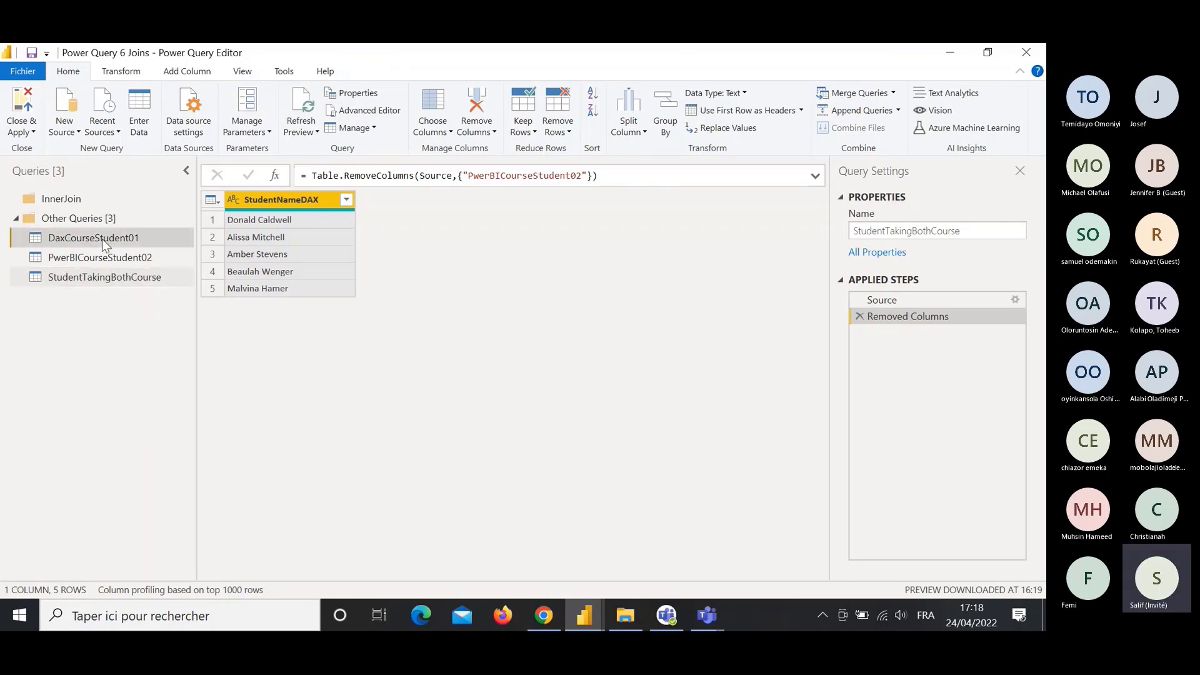
shift+click(108, 278)
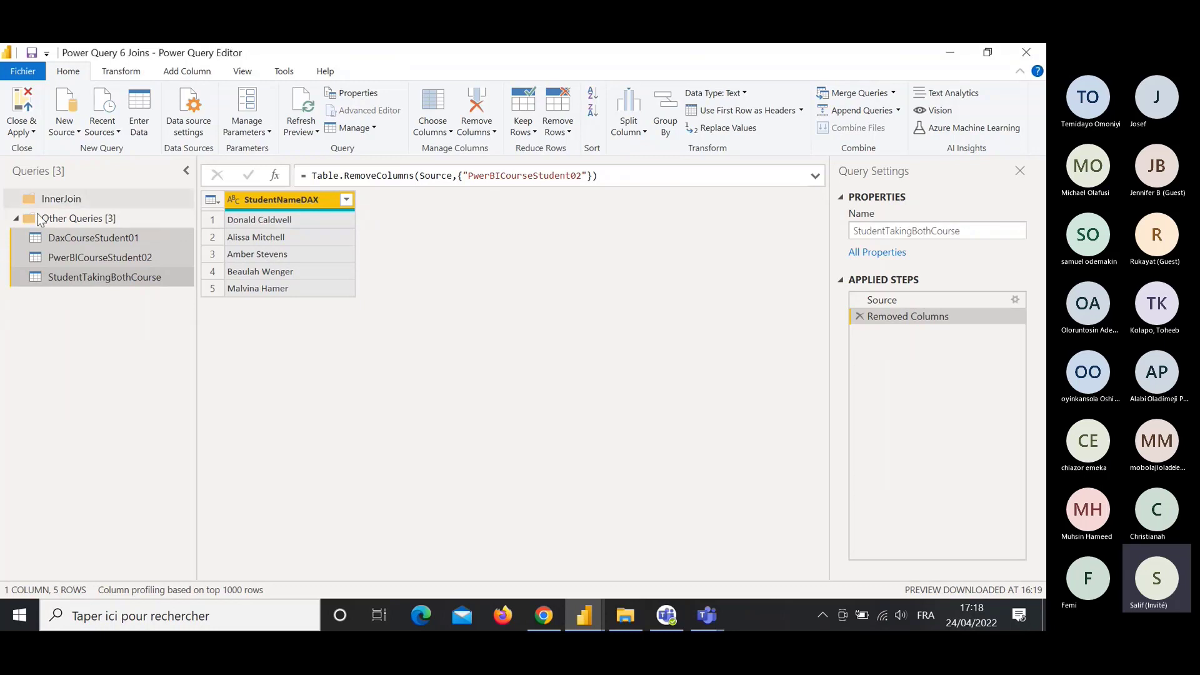
drag(126, 264, 95, 196)
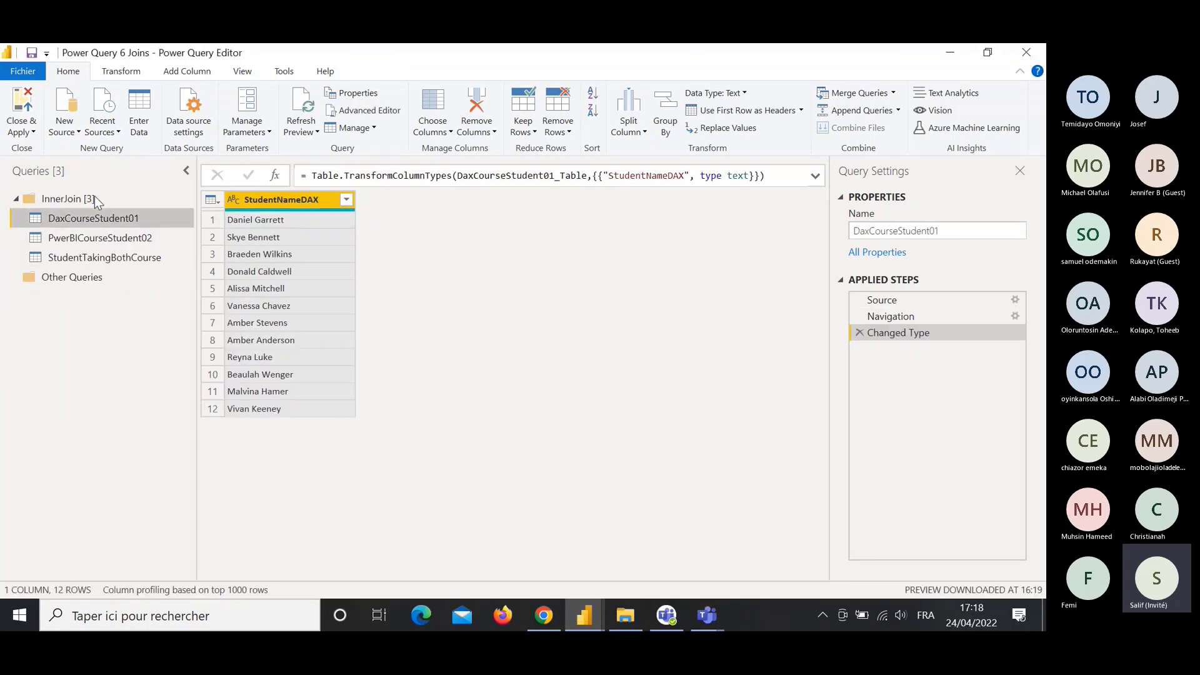
click(14, 200)
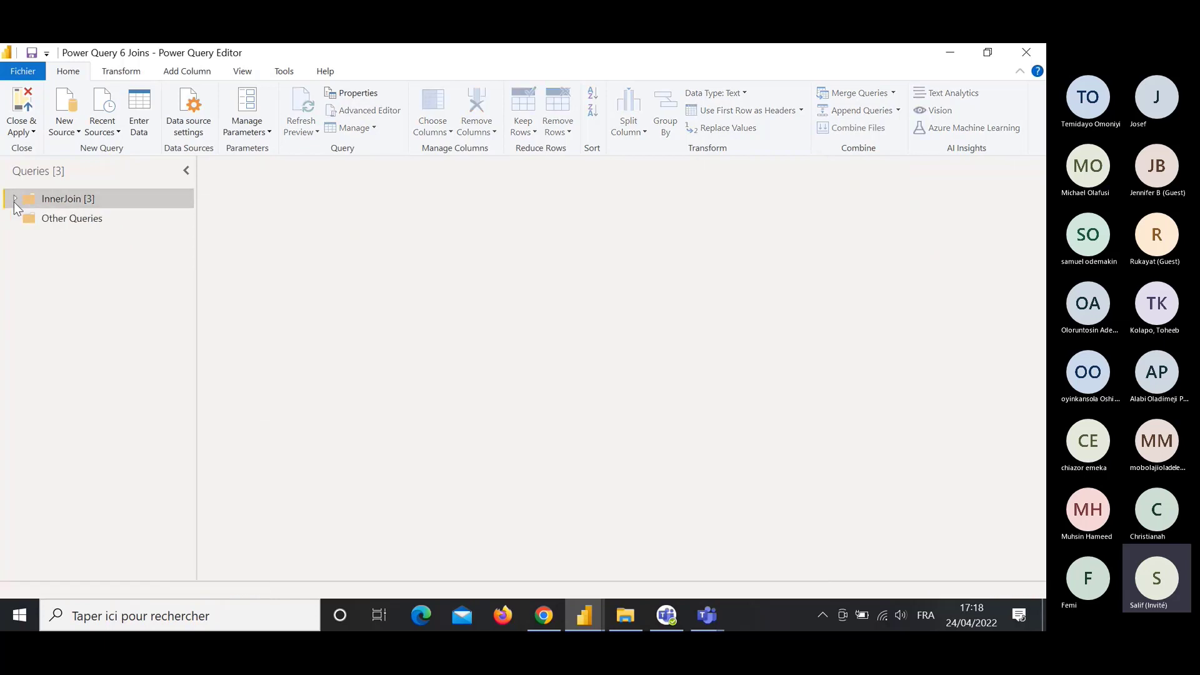
click(14, 201)
Disable loading to the model for the source queries DaxCourseStudent01 and PwerBICourseStudent02.
click(101, 219)
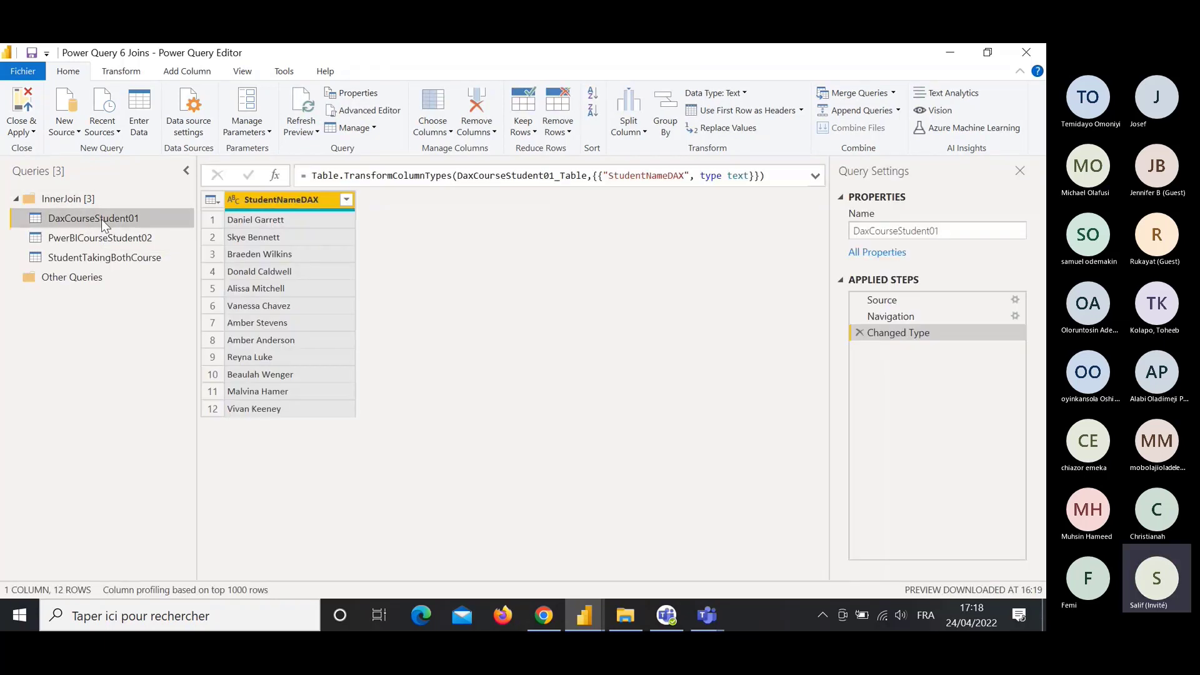
click(126, 247)
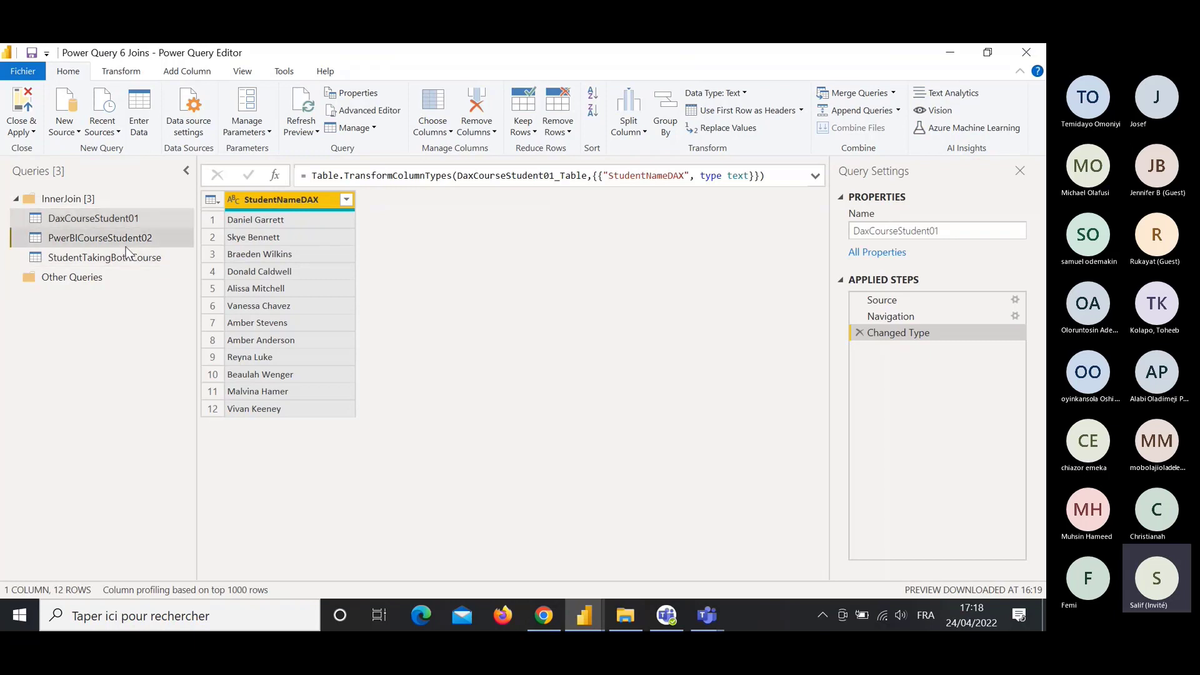
click(110, 219)
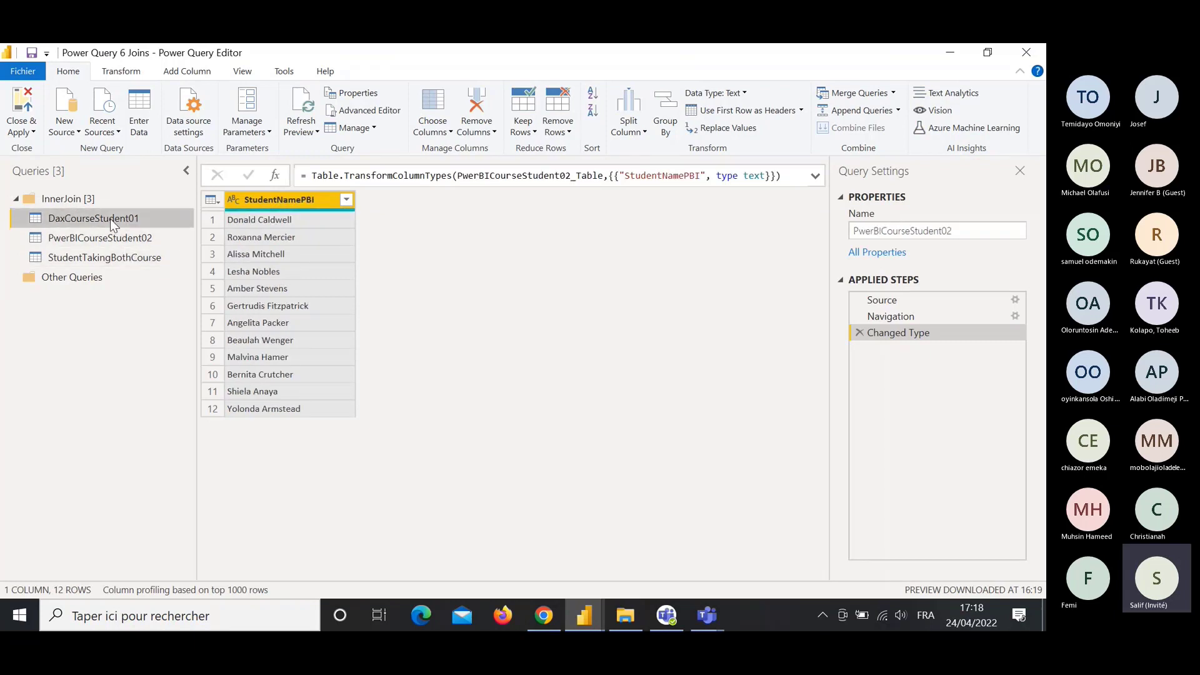
click(131, 231)
click(122, 220)
right_click(124, 224)
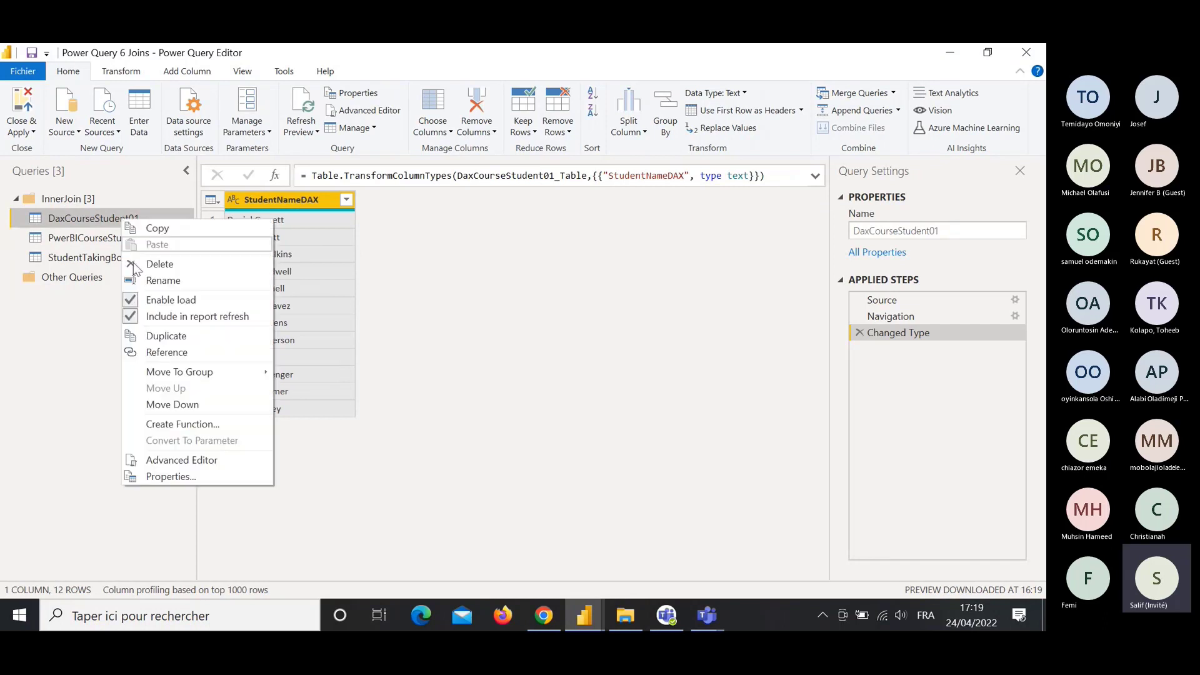
click(138, 300)
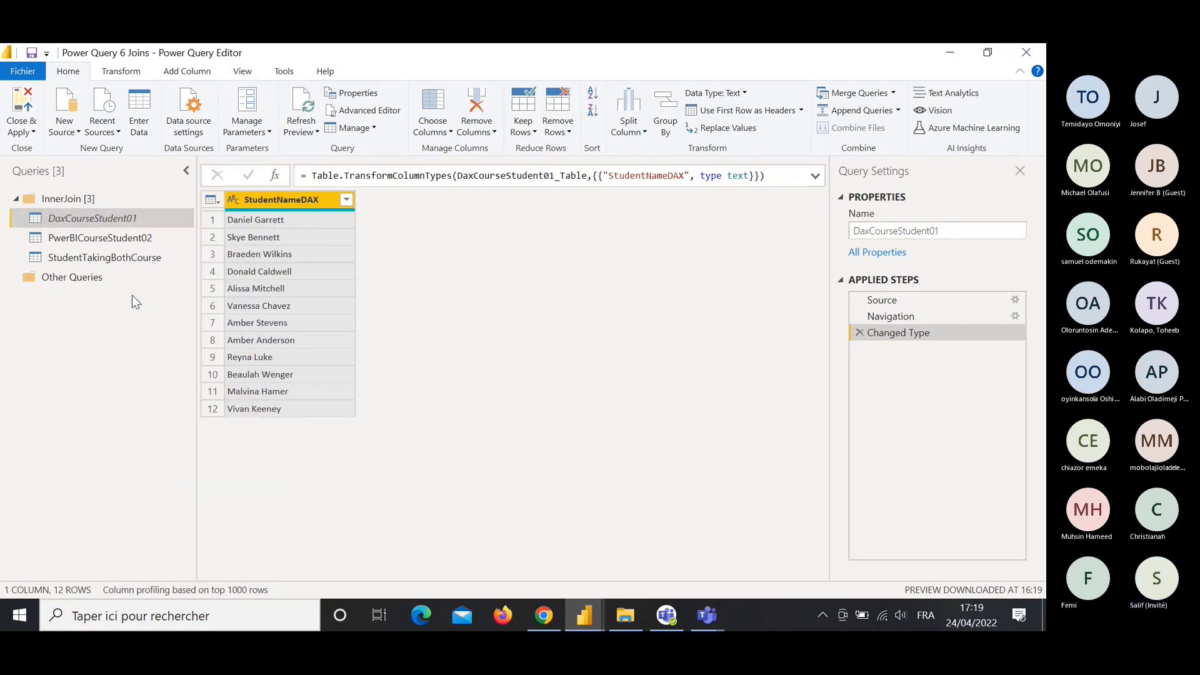
click(97, 237)
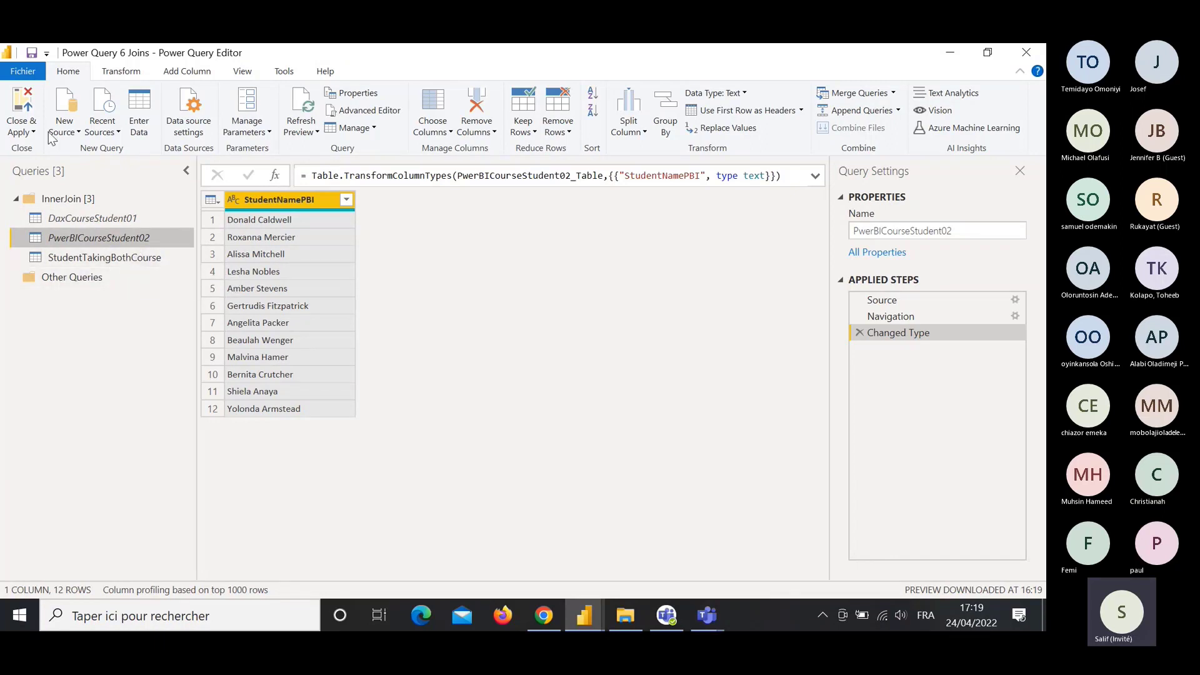
Close the query editor applying the changes, and check the loaded StudentTakingBothCourse table in the data view.
click(27, 100)
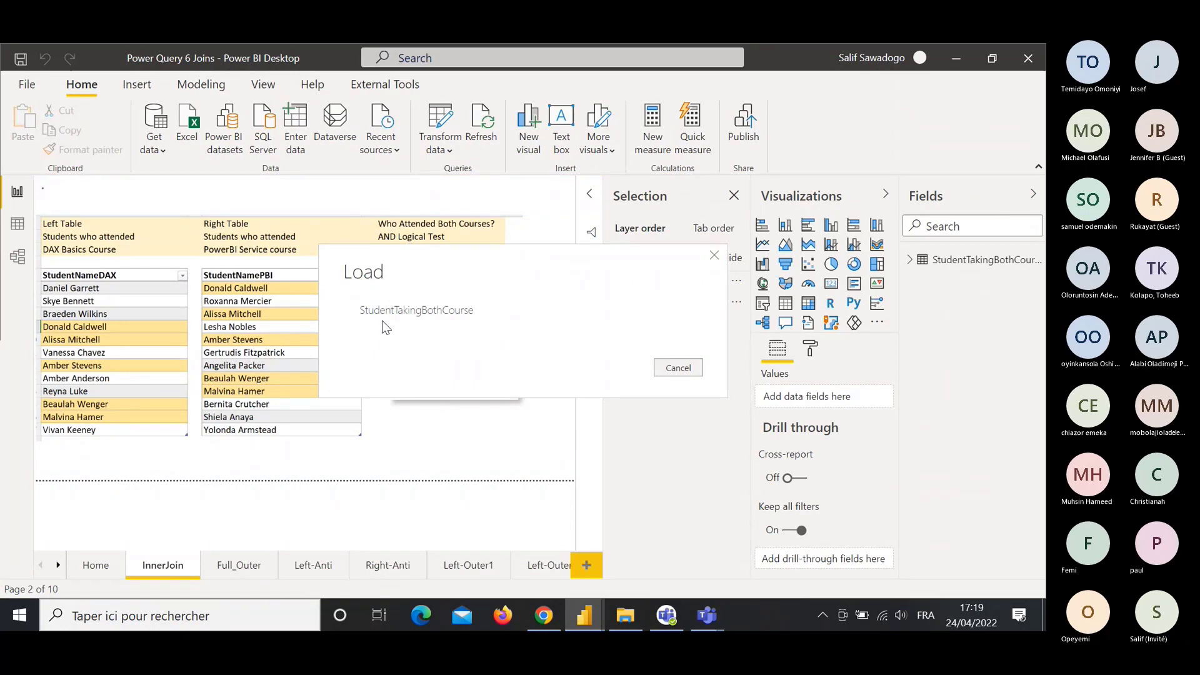
click(18, 224)
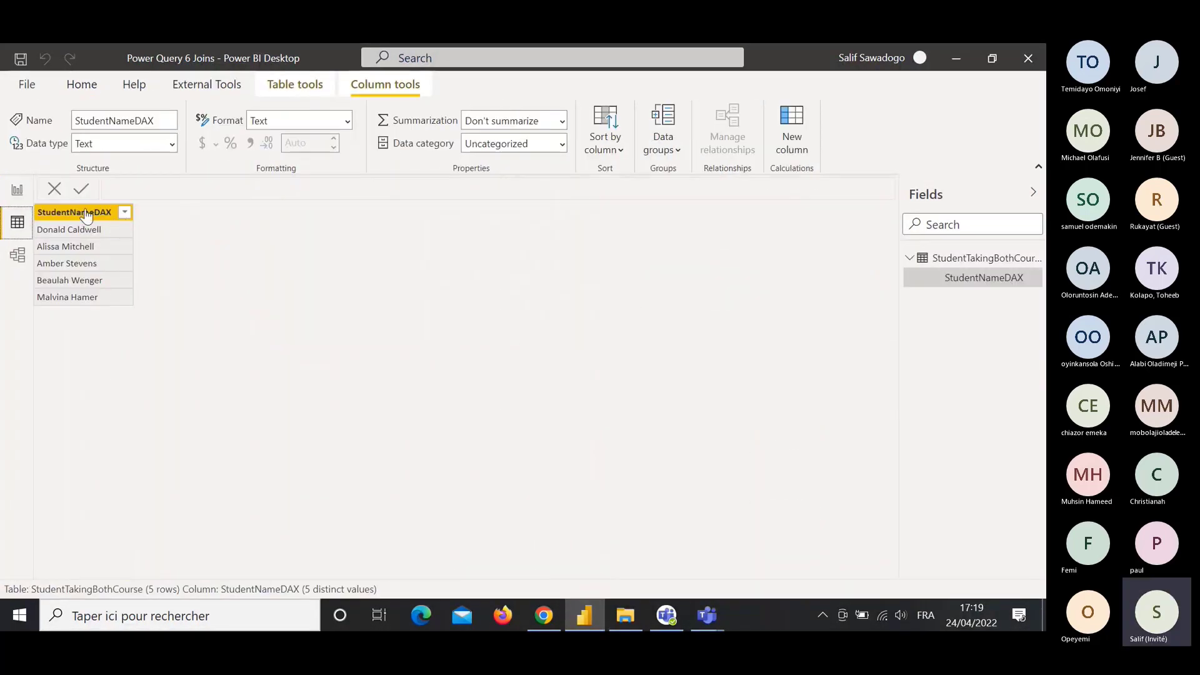
click(16, 190)
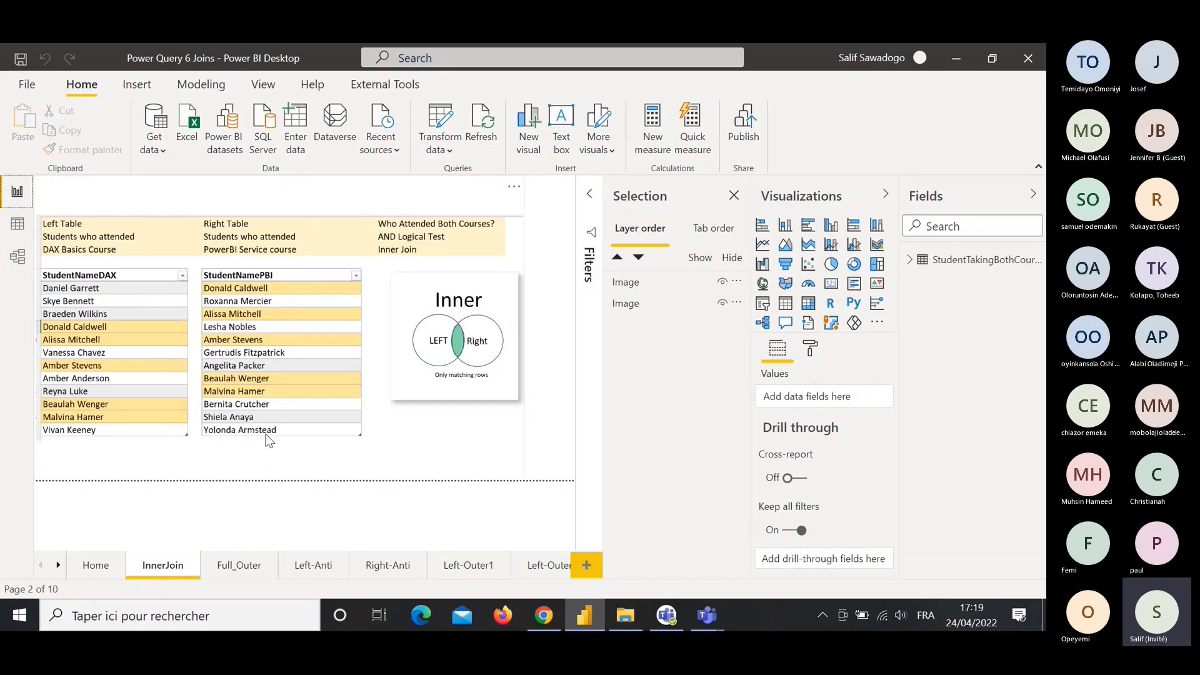
Go to the Full_Outer report page and connect to the Excel workbook 2.Full_Outer.xlsx.
click(230, 568)
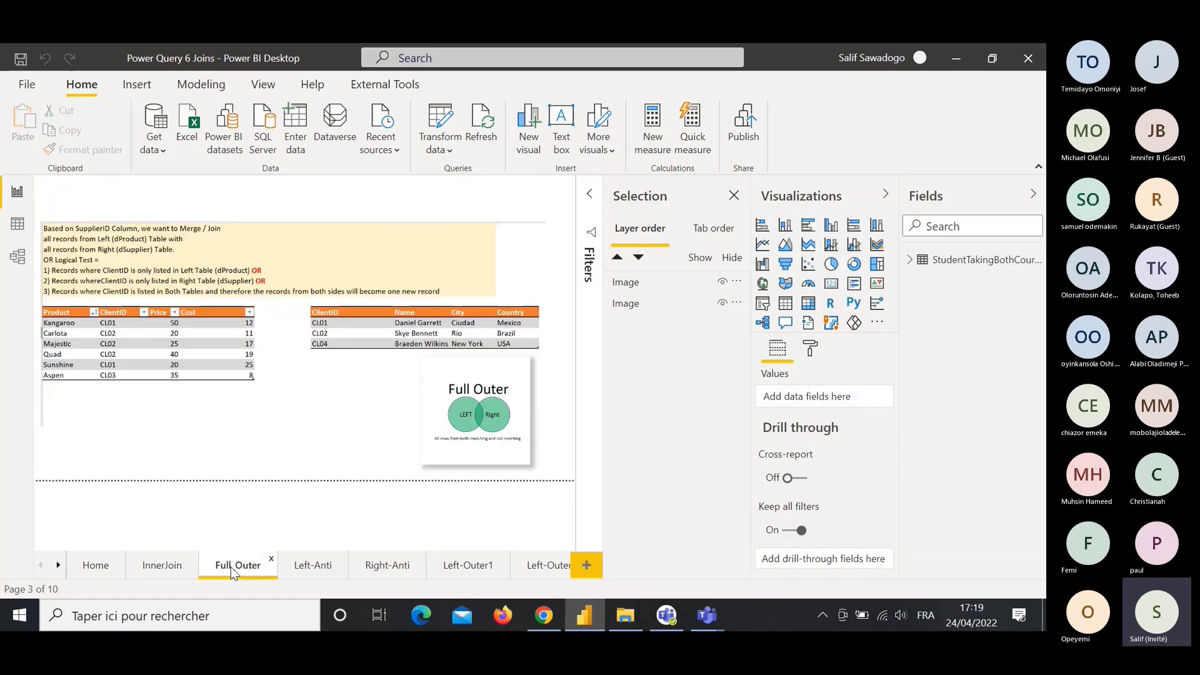
click(449, 374)
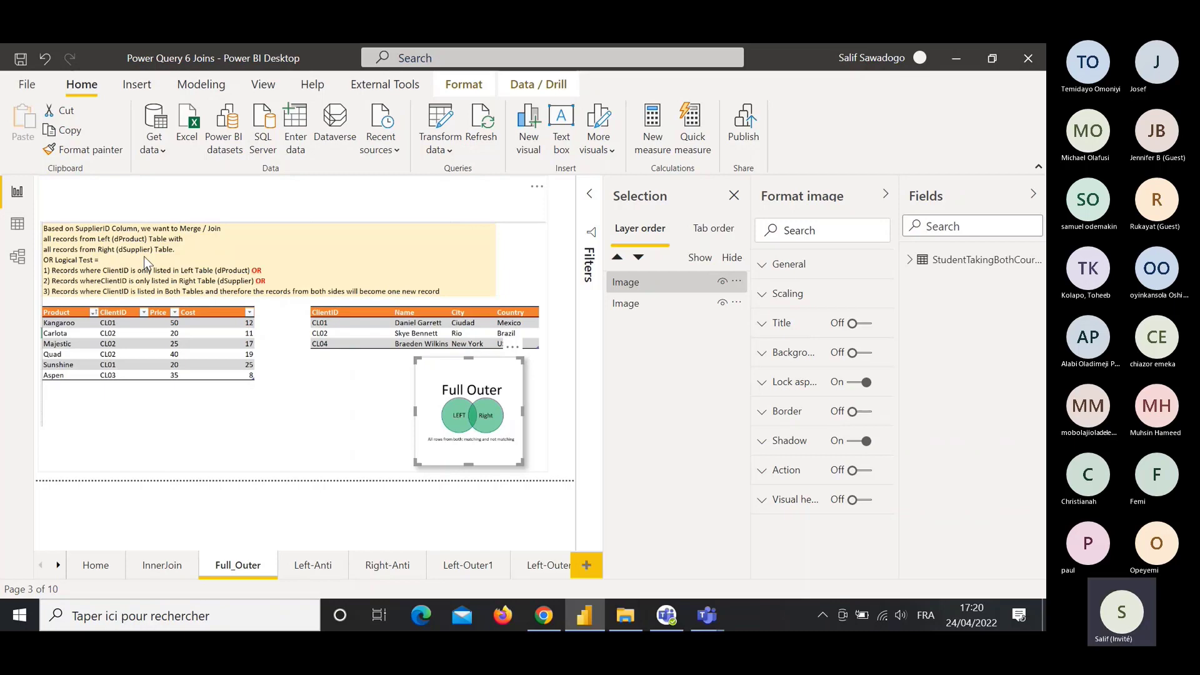
click(180, 148)
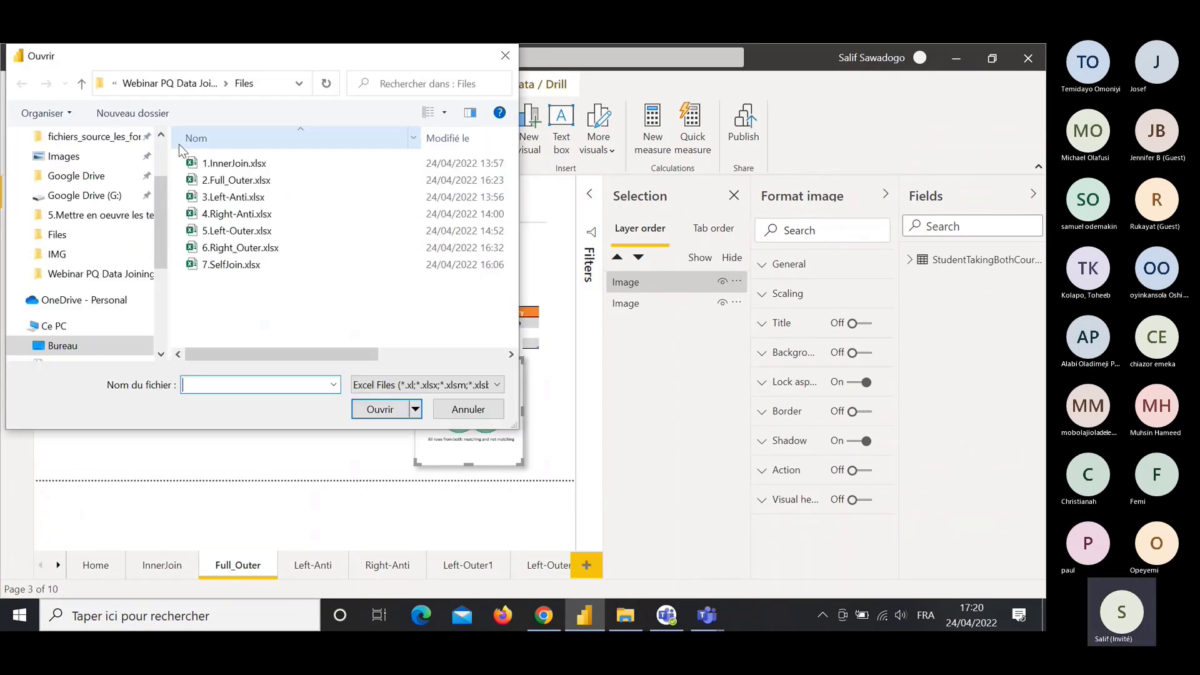
click(263, 181)
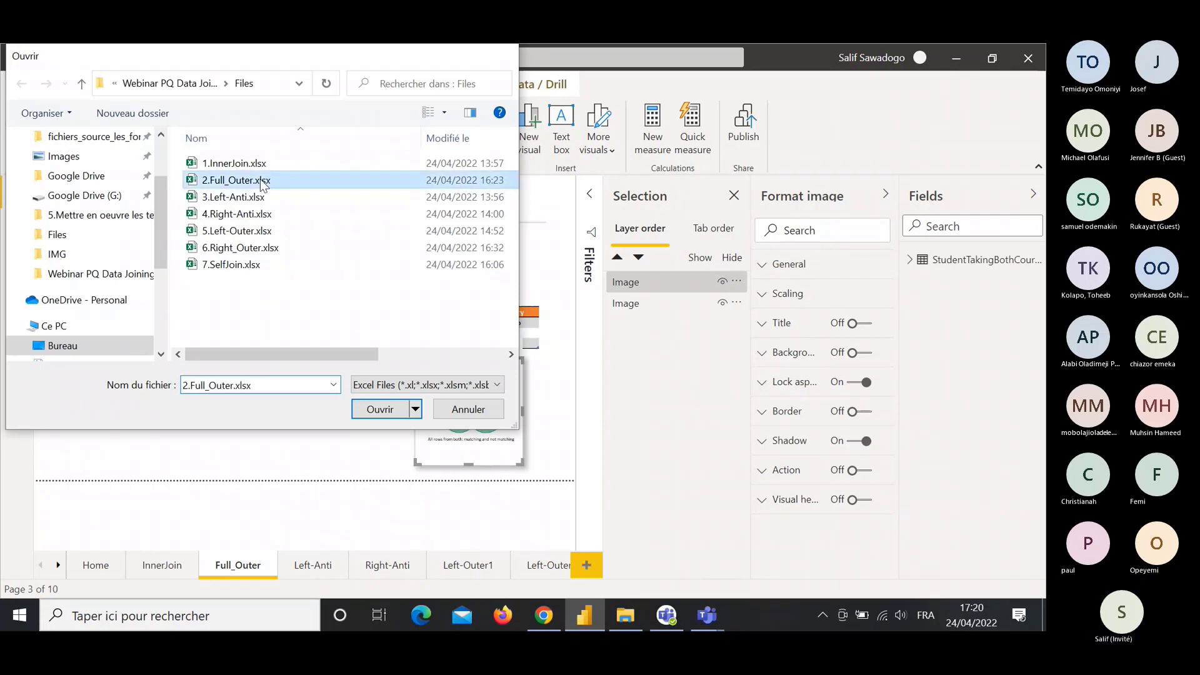
double_click(263, 182)
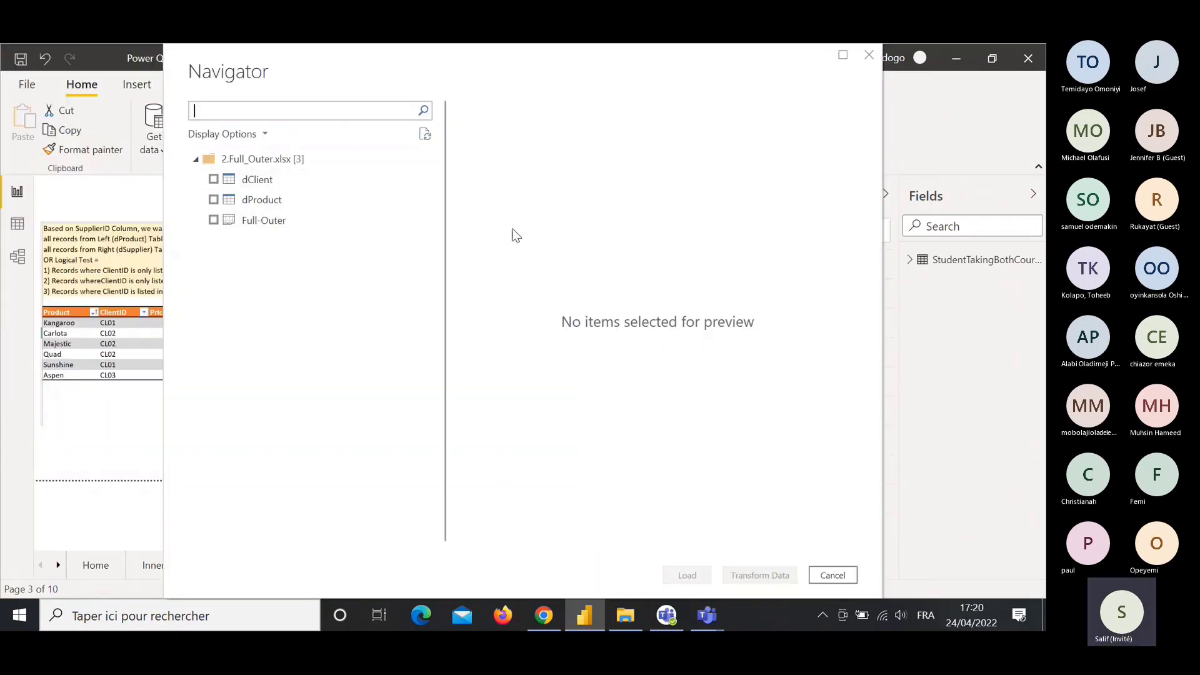
Select the dClient and dProduct tables from the workbook and bring them into the query editor for transformation.
click(288, 181)
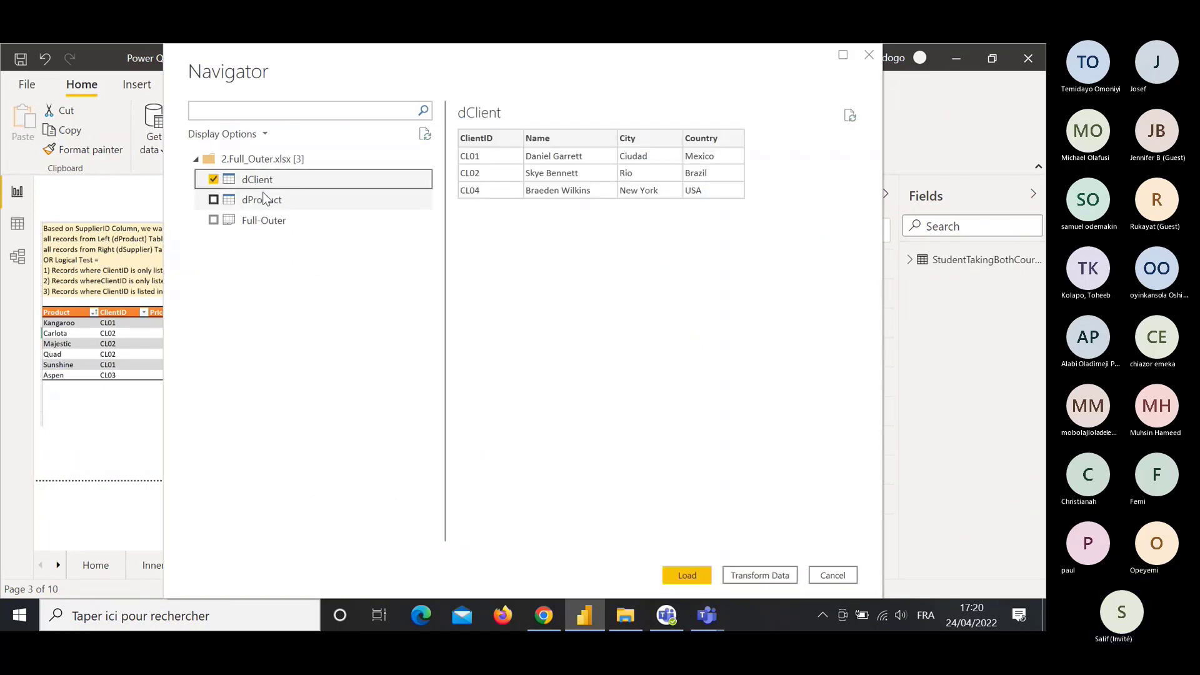
click(214, 201)
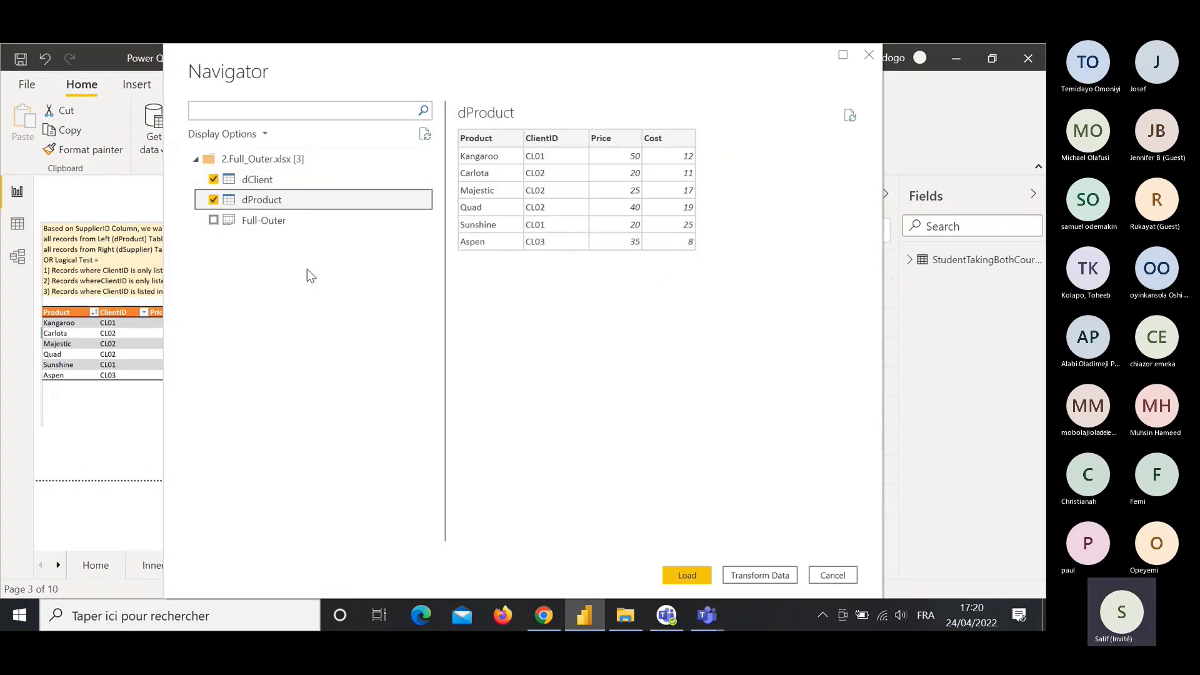
click(760, 575)
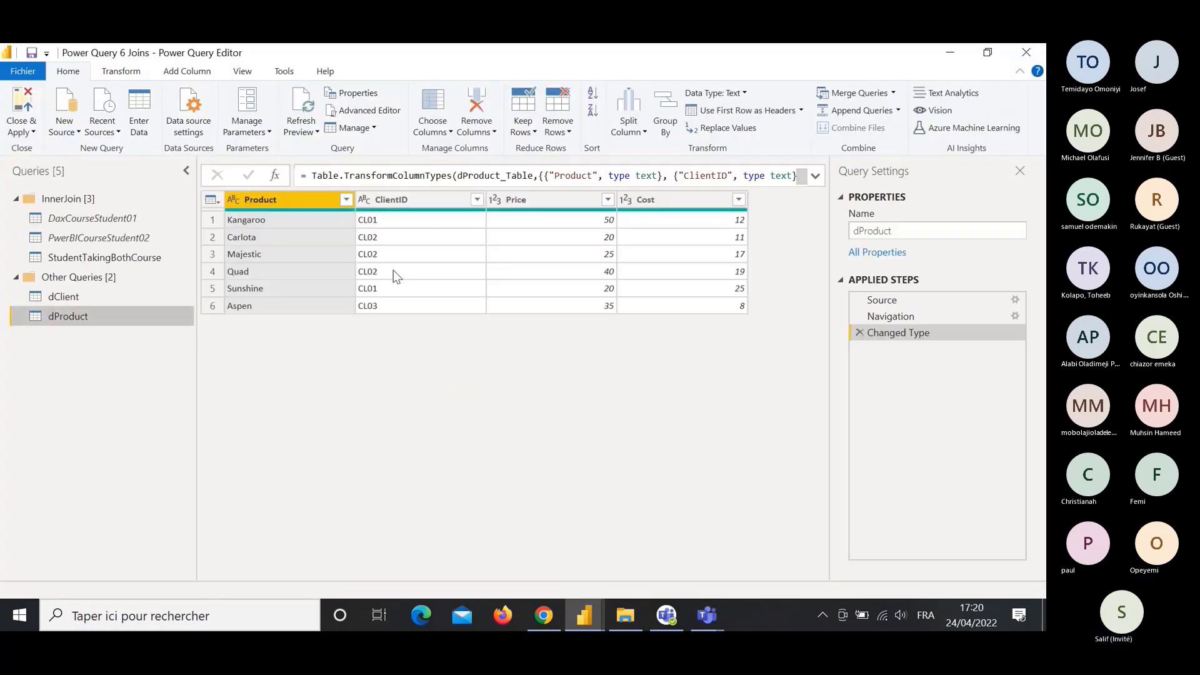
Set up a merge as a new query from dClient and dProduct, matching the ClientID columns.
click(92, 296)
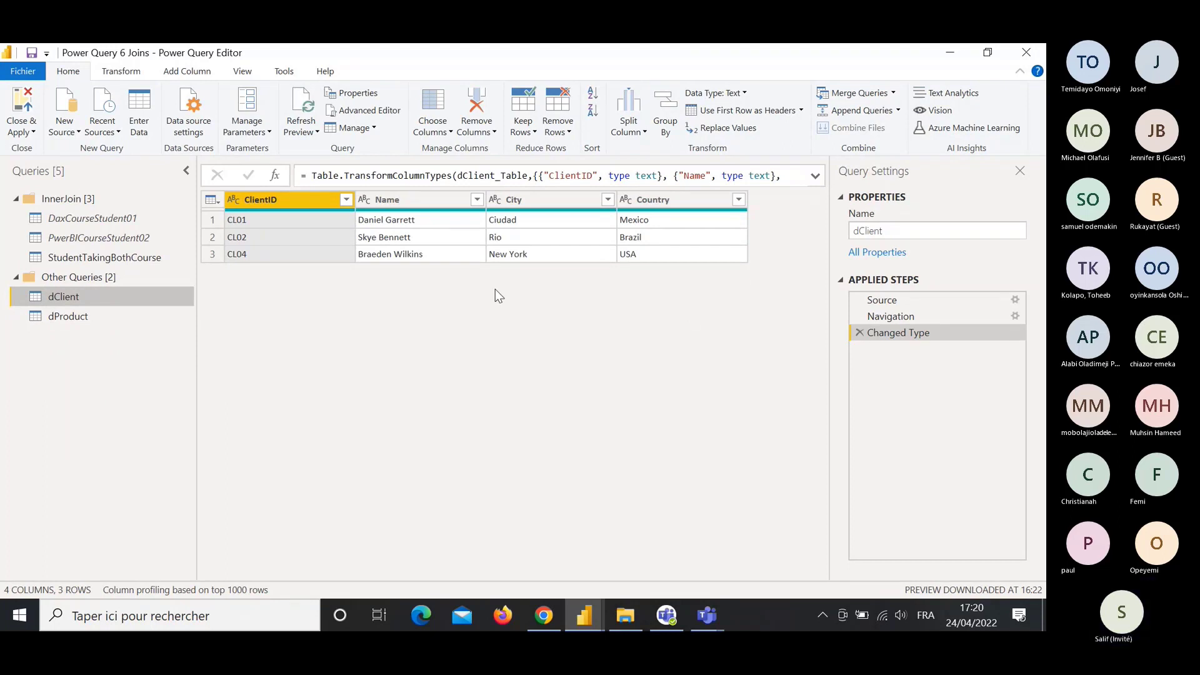
click(894, 94)
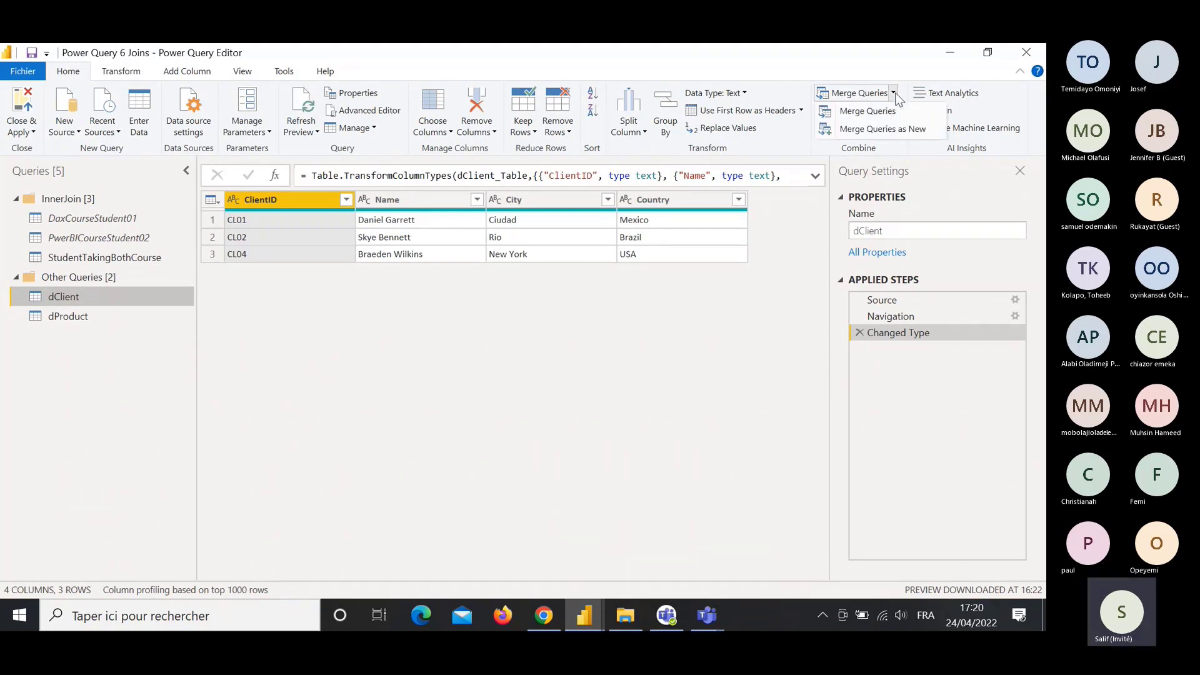
click(863, 126)
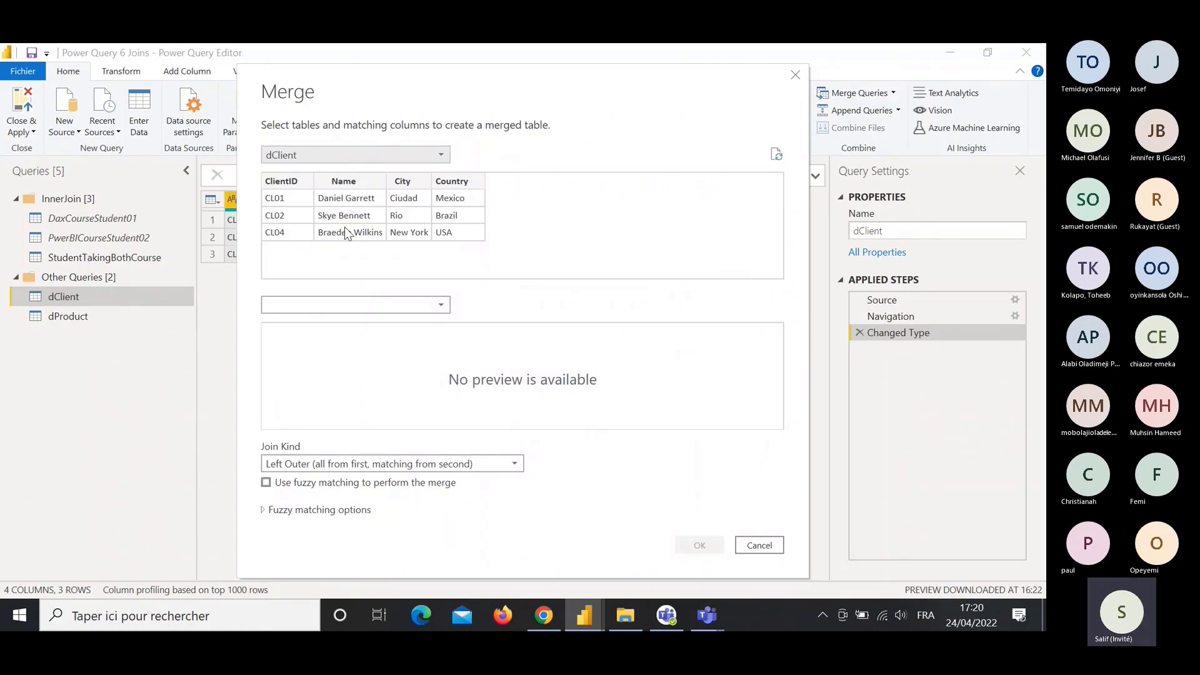
click(345, 306)
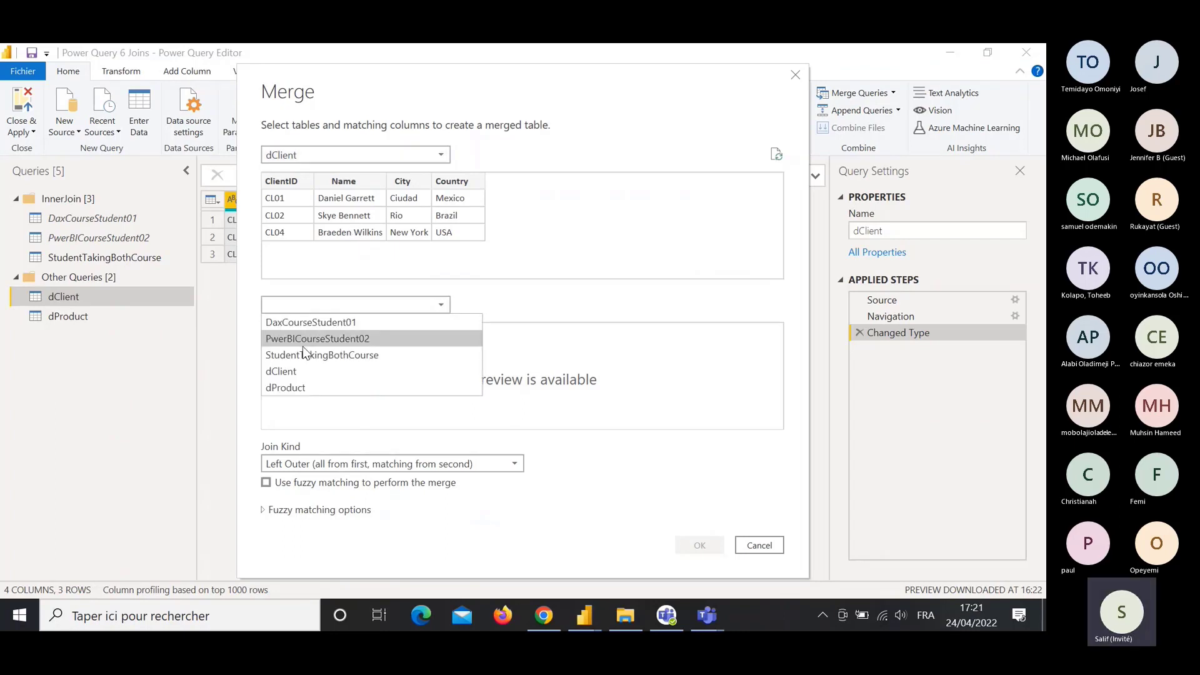
click(298, 387)
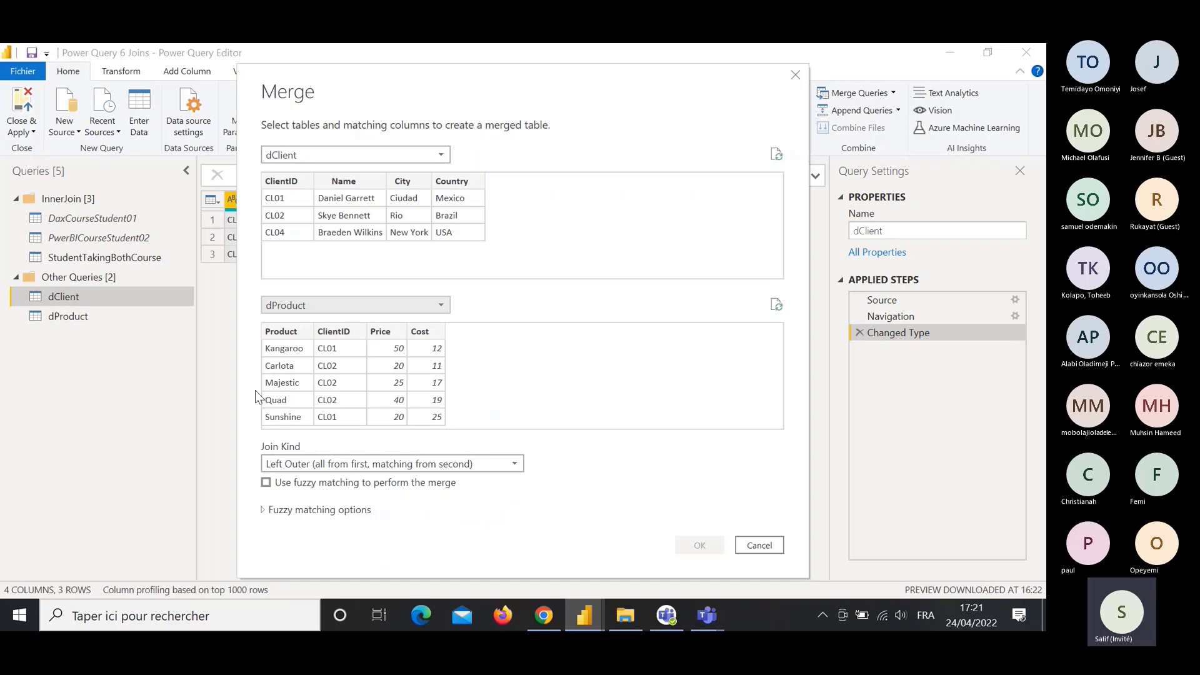
click(294, 182)
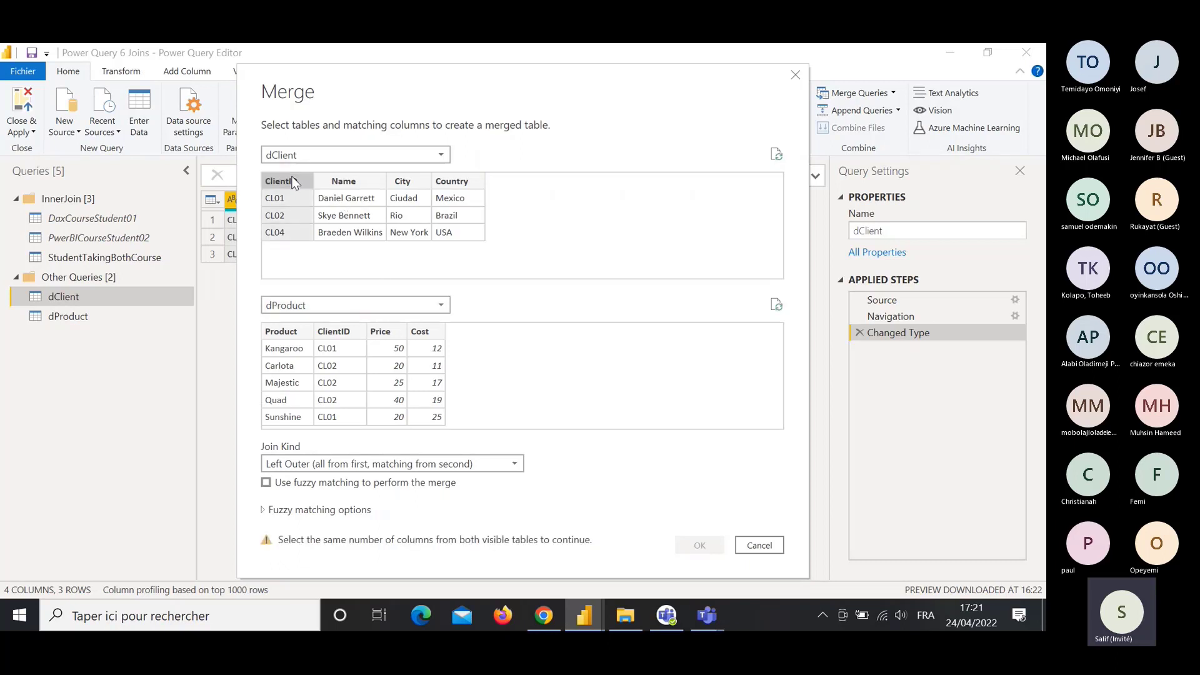
click(346, 346)
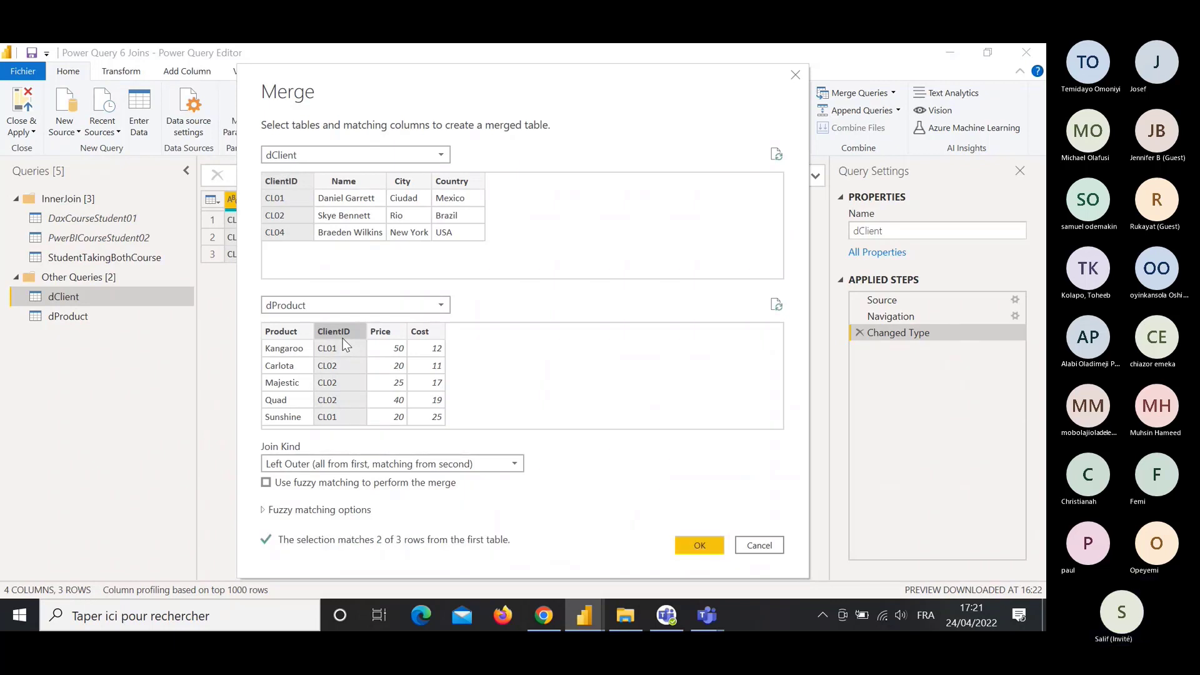
Set the join kind to Full Outer (all rows from both) and create the merged query.
click(422, 463)
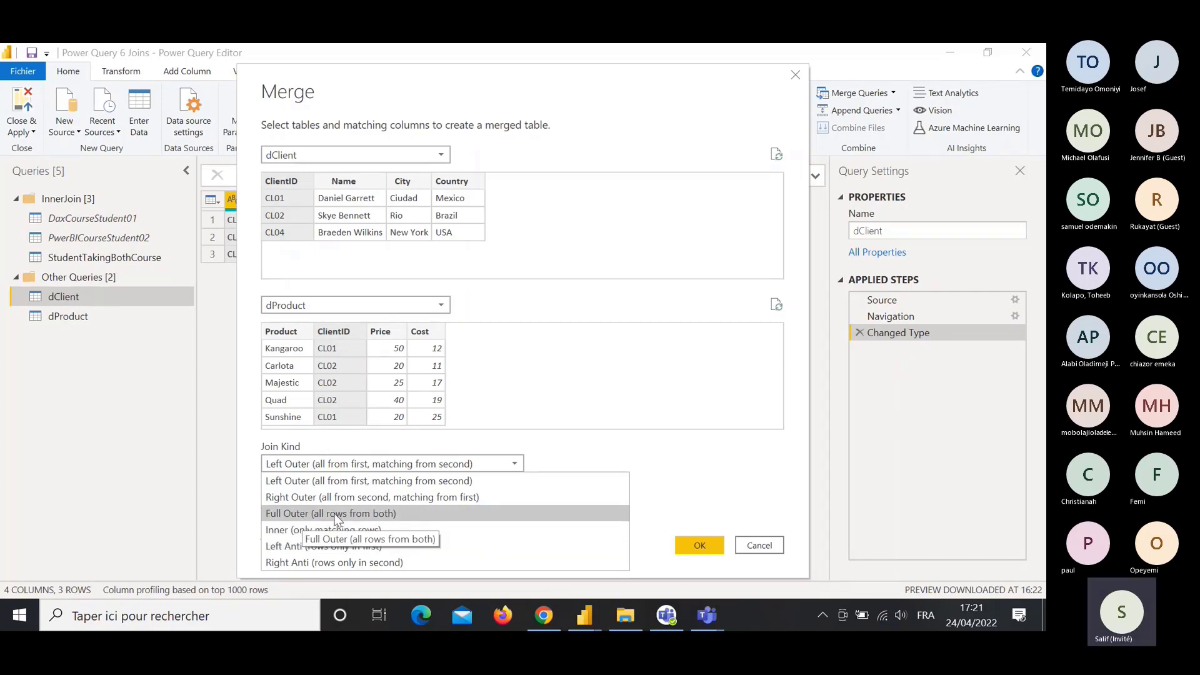
click(389, 512)
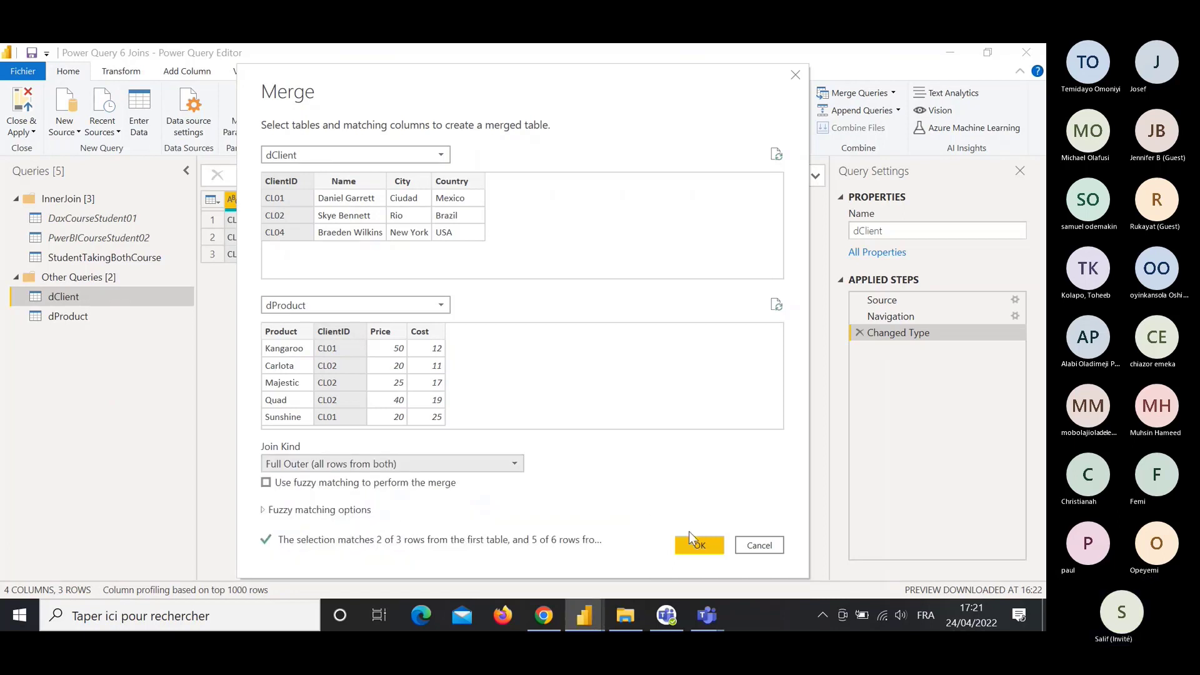
click(707, 546)
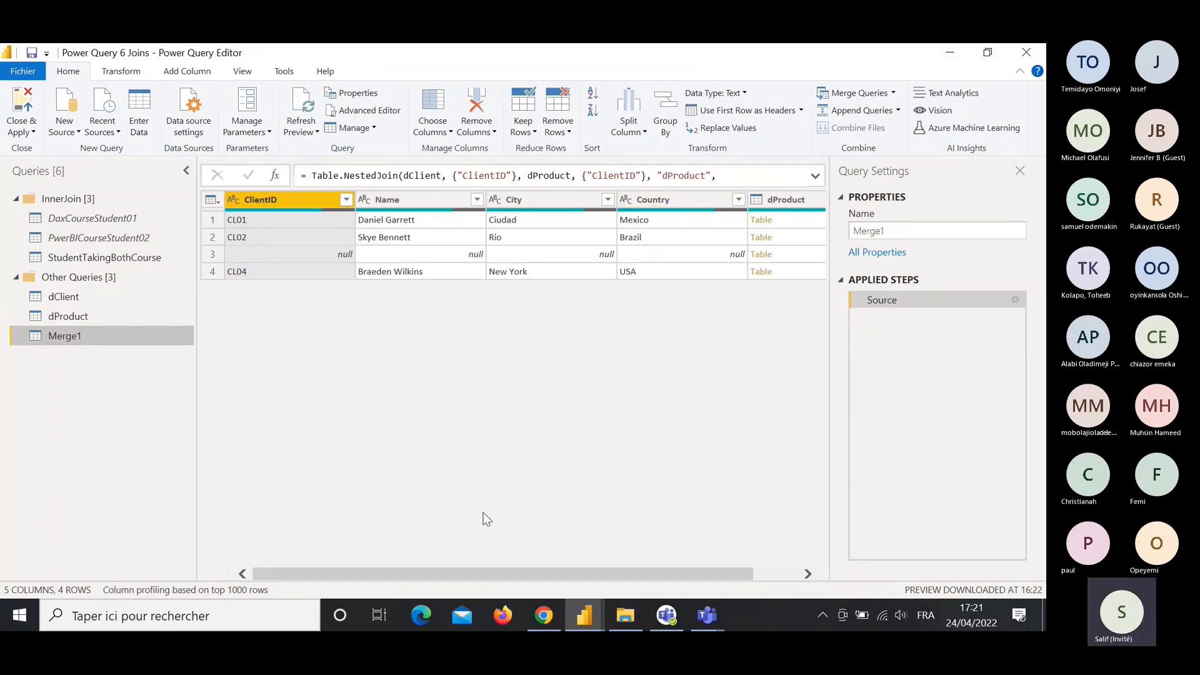
Expand the dProduct column of the merged query with all its columns, without using the original column name as prefix.
drag(544, 580, 588, 580)
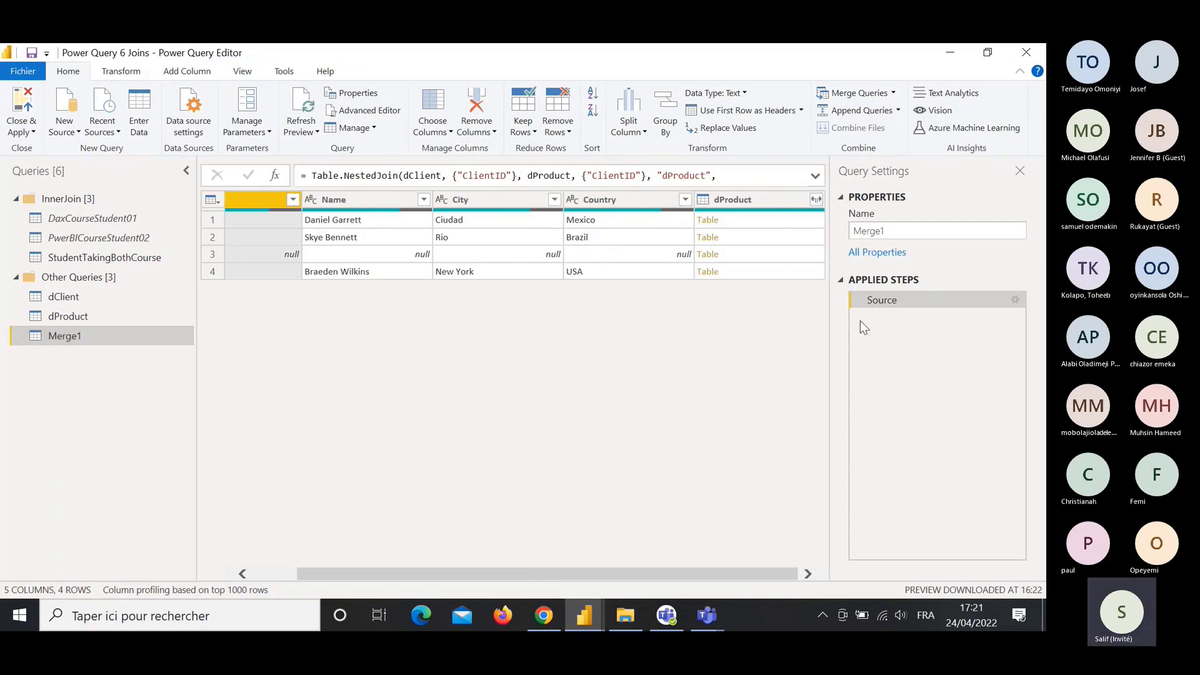
click(816, 200)
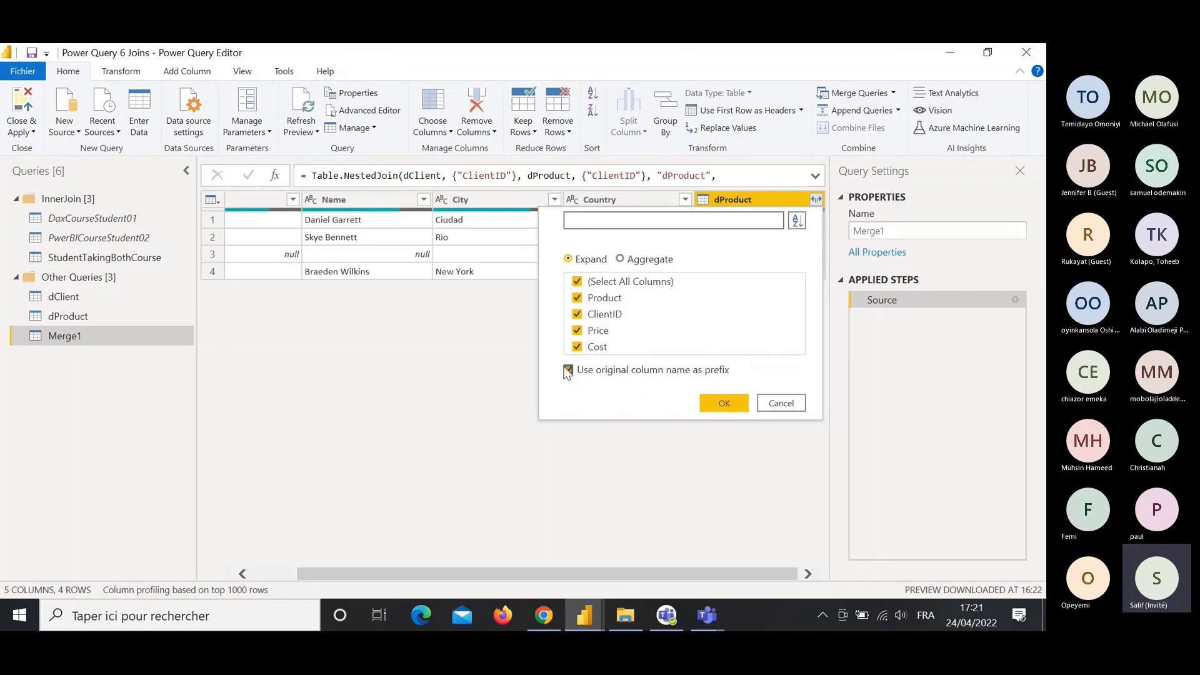
click(568, 370)
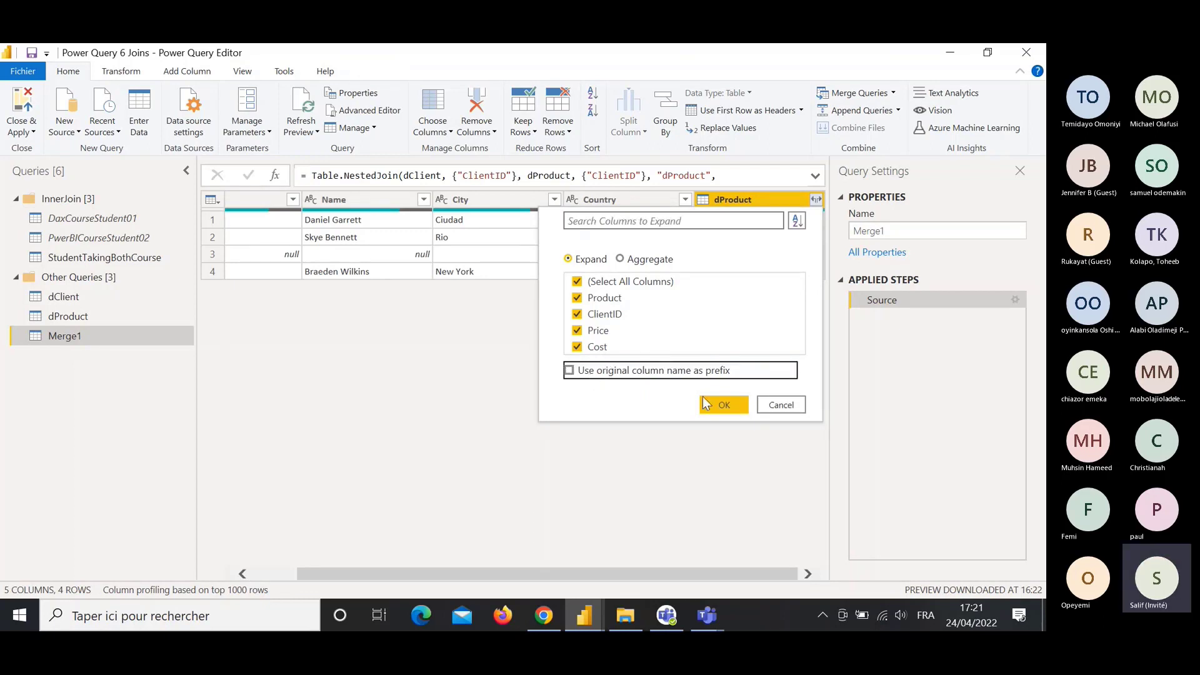
click(723, 406)
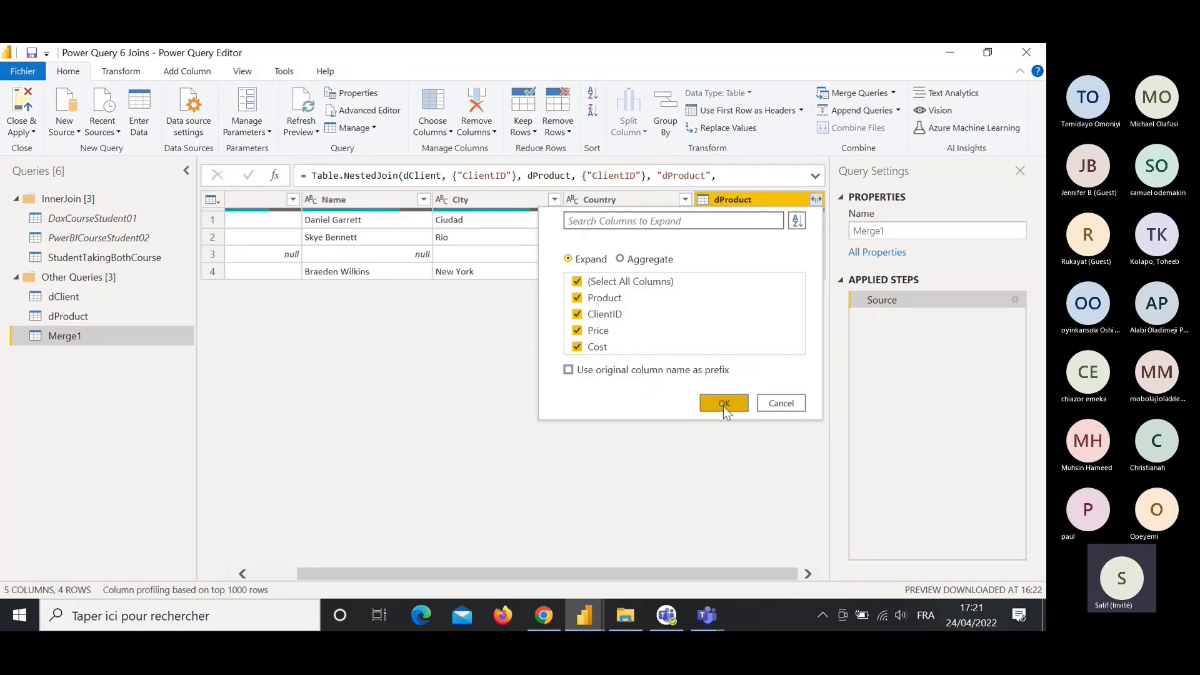
Examine the client and product columns of the expanded merge for matching and non-matching rows.
drag(567, 578, 396, 530)
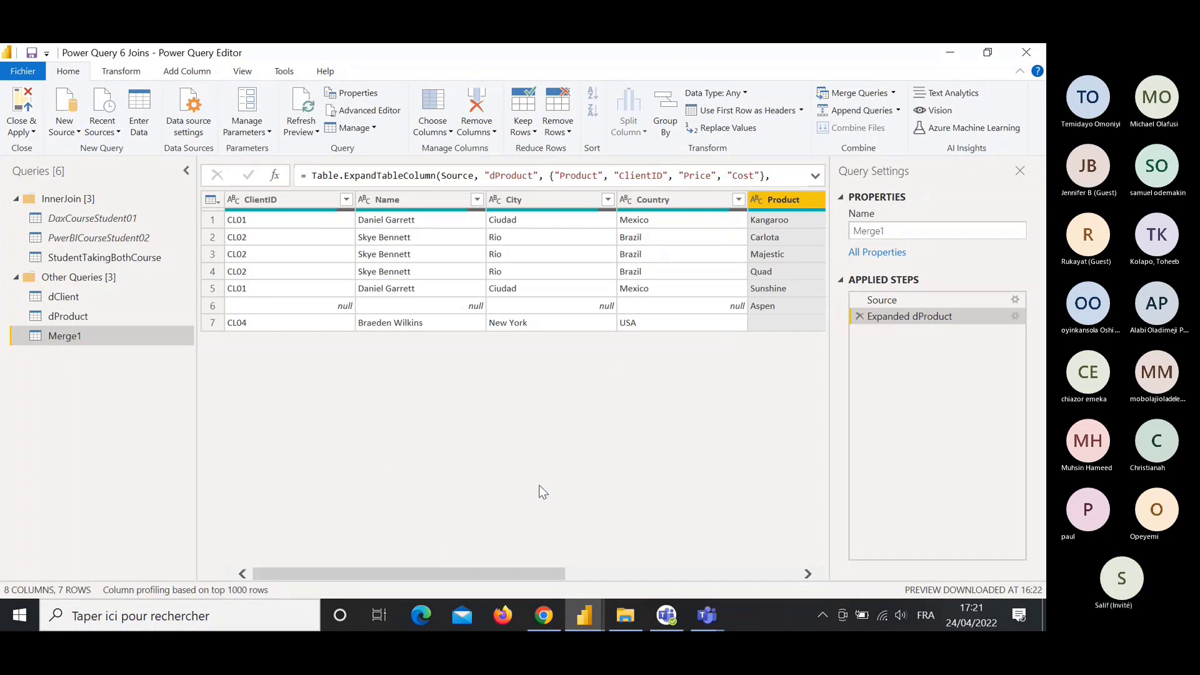
drag(488, 579, 699, 579)
click(390, 310)
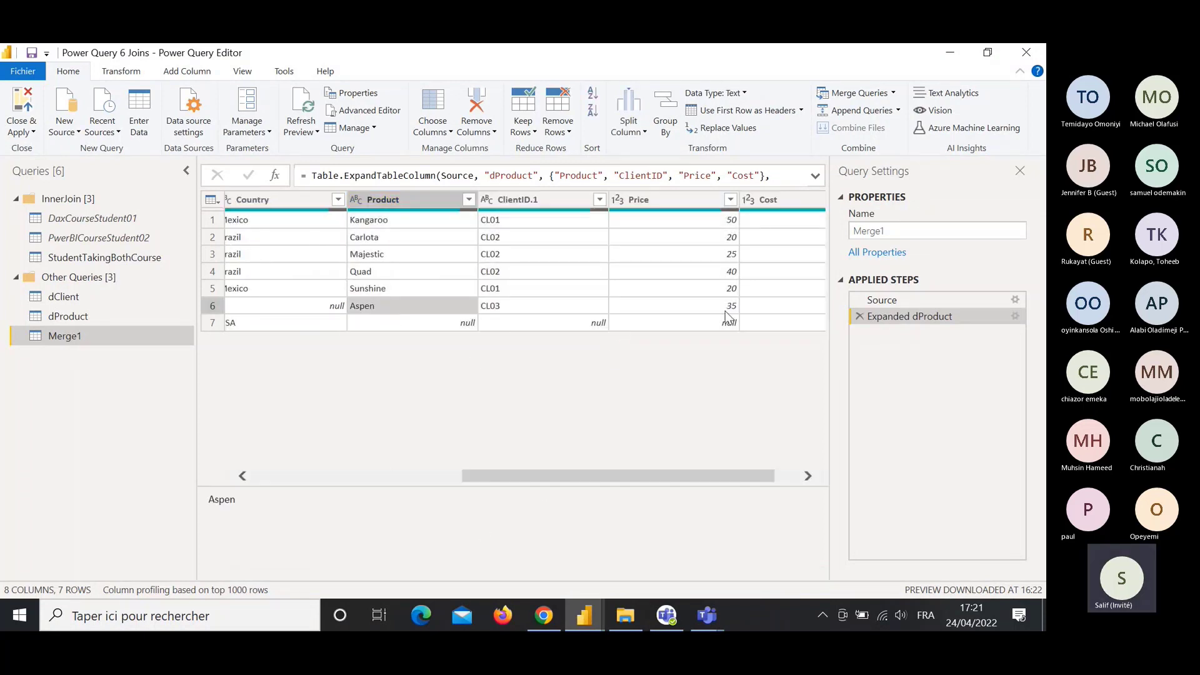
drag(538, 476, 226, 450)
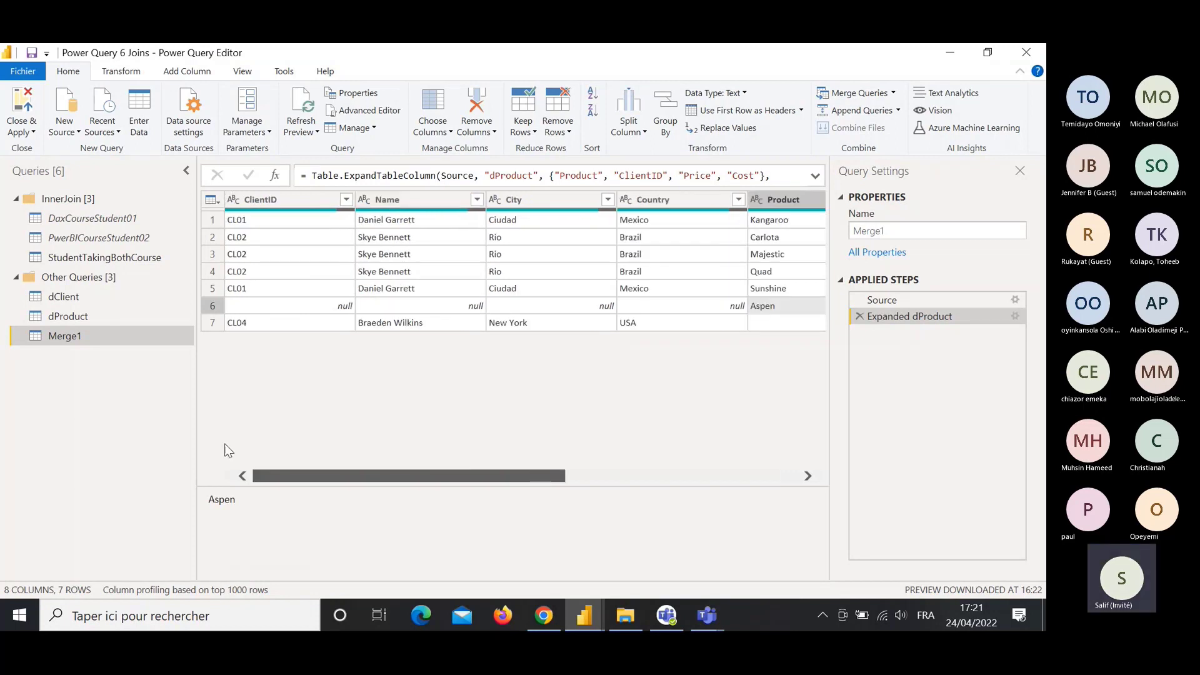
click(273, 324)
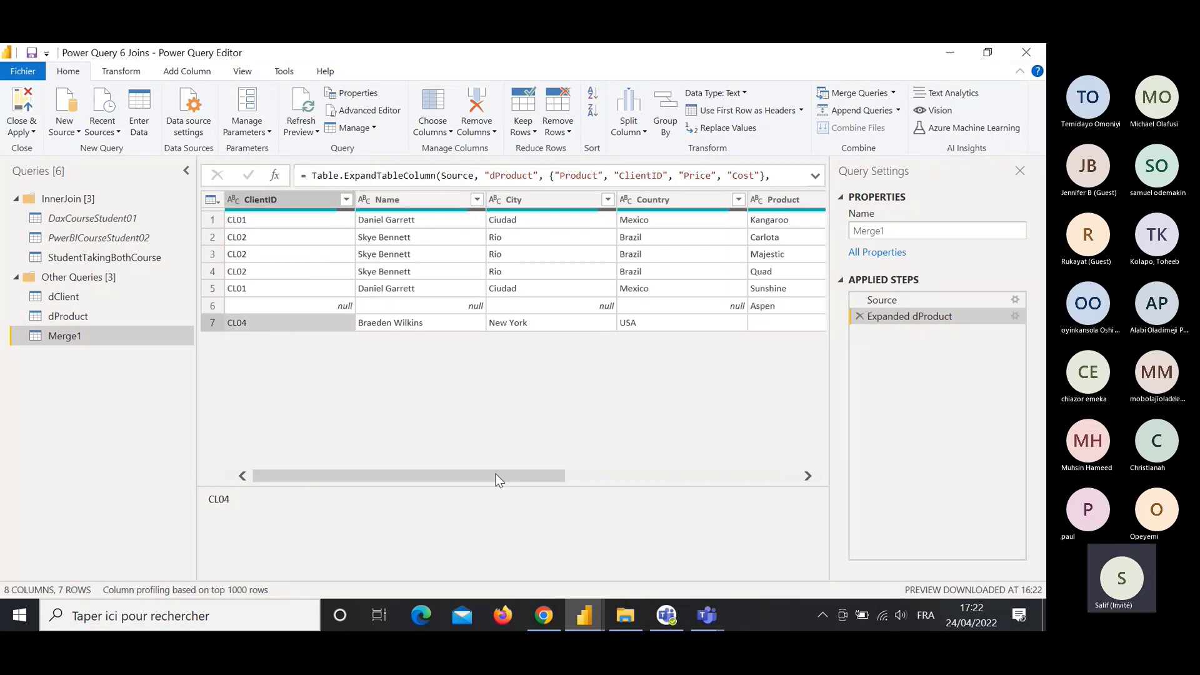
drag(506, 478, 644, 325)
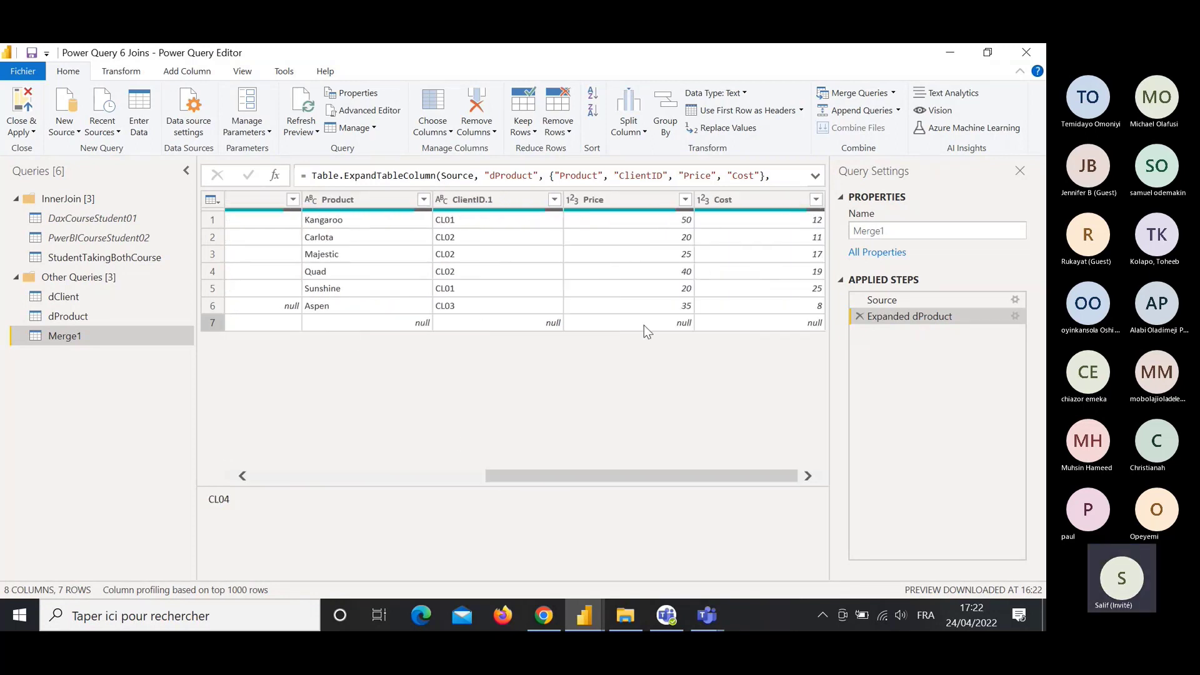
drag(538, 478, 281, 463)
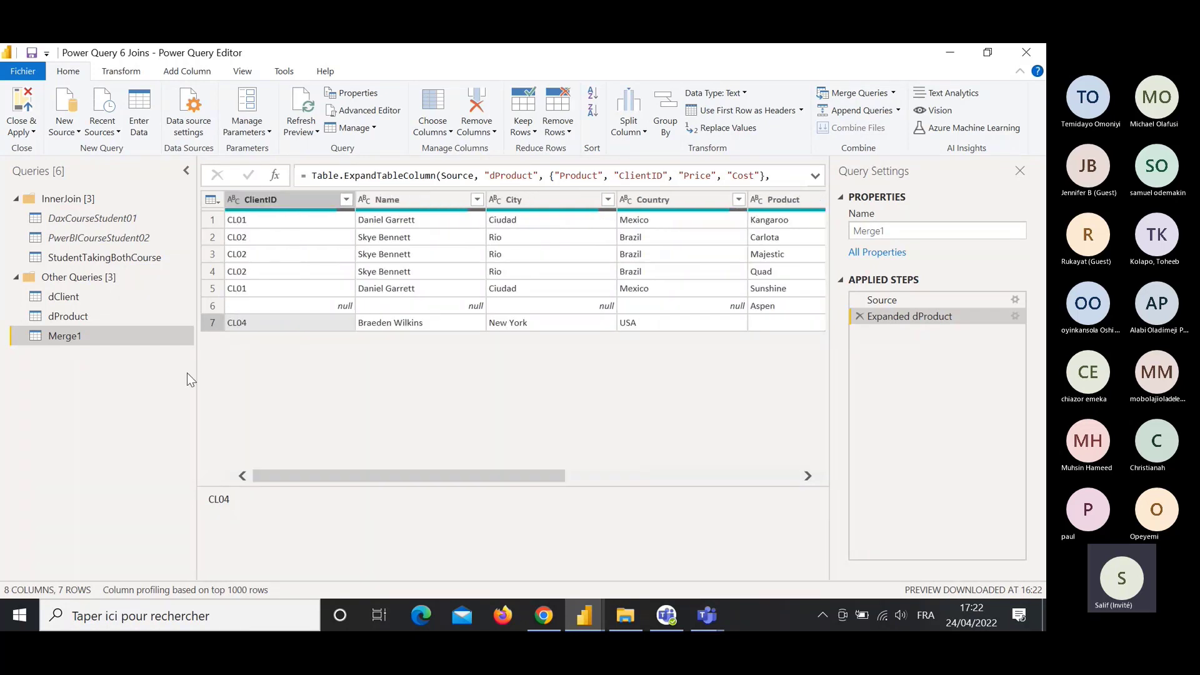
click(97, 295)
click(64, 336)
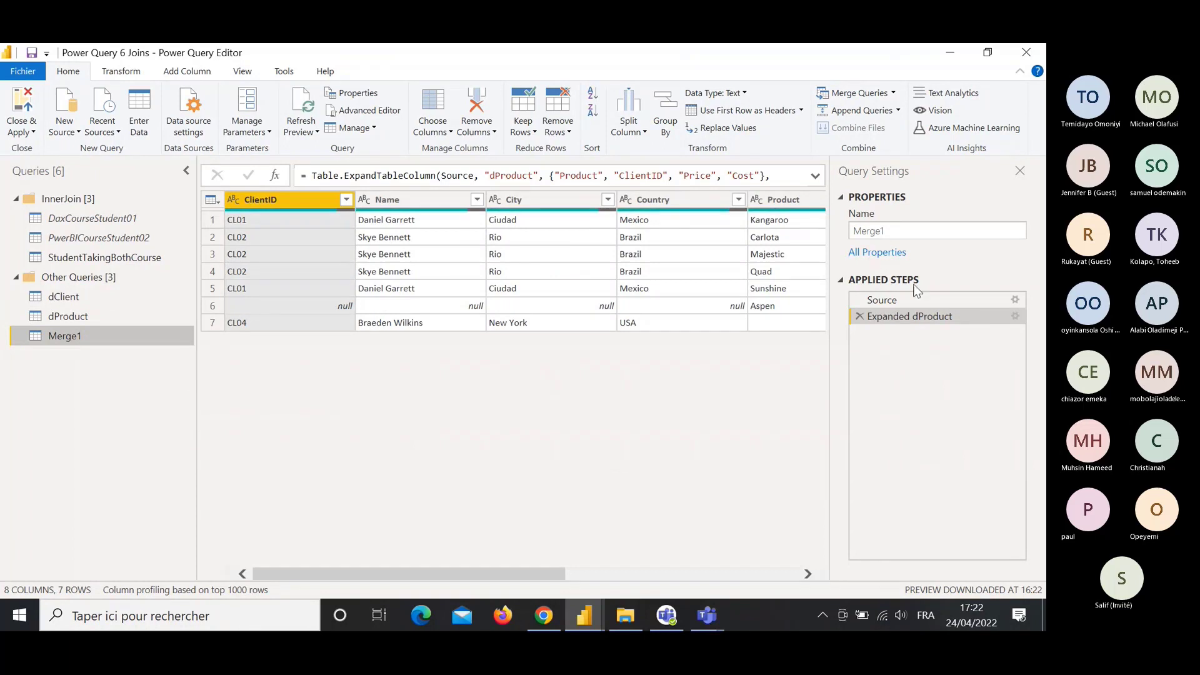
Rename the merged query as "AllFromBoth Tables".
click(873, 230)
double_click(873, 230)
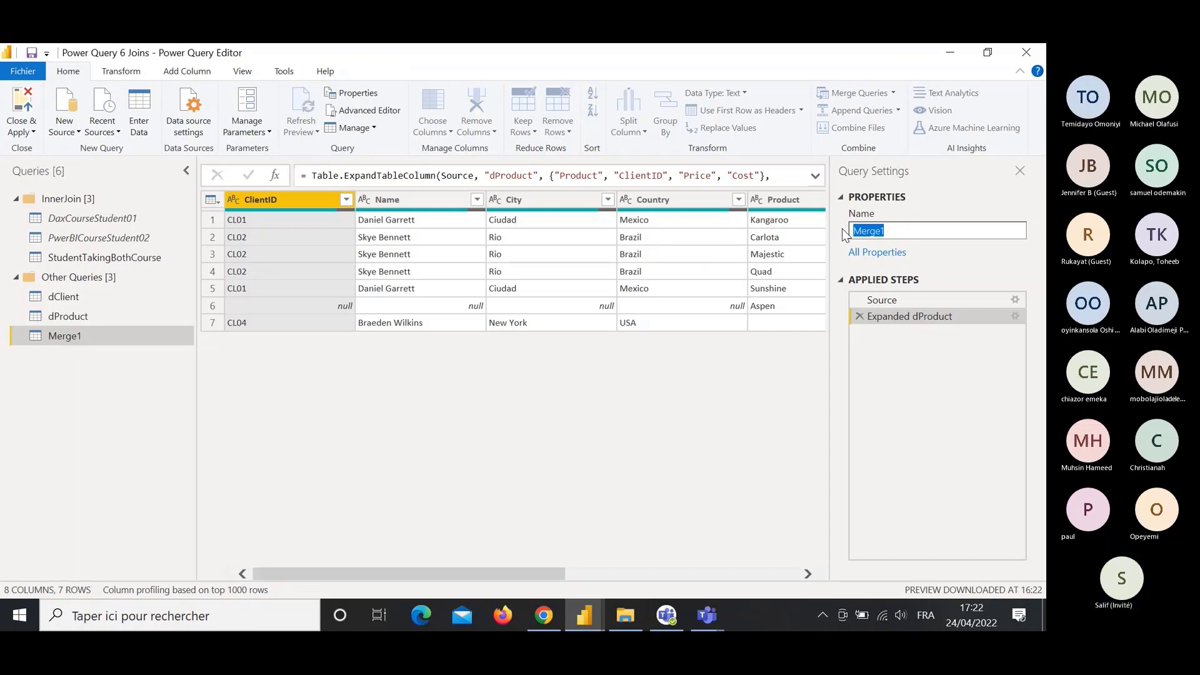
text(AllForm)
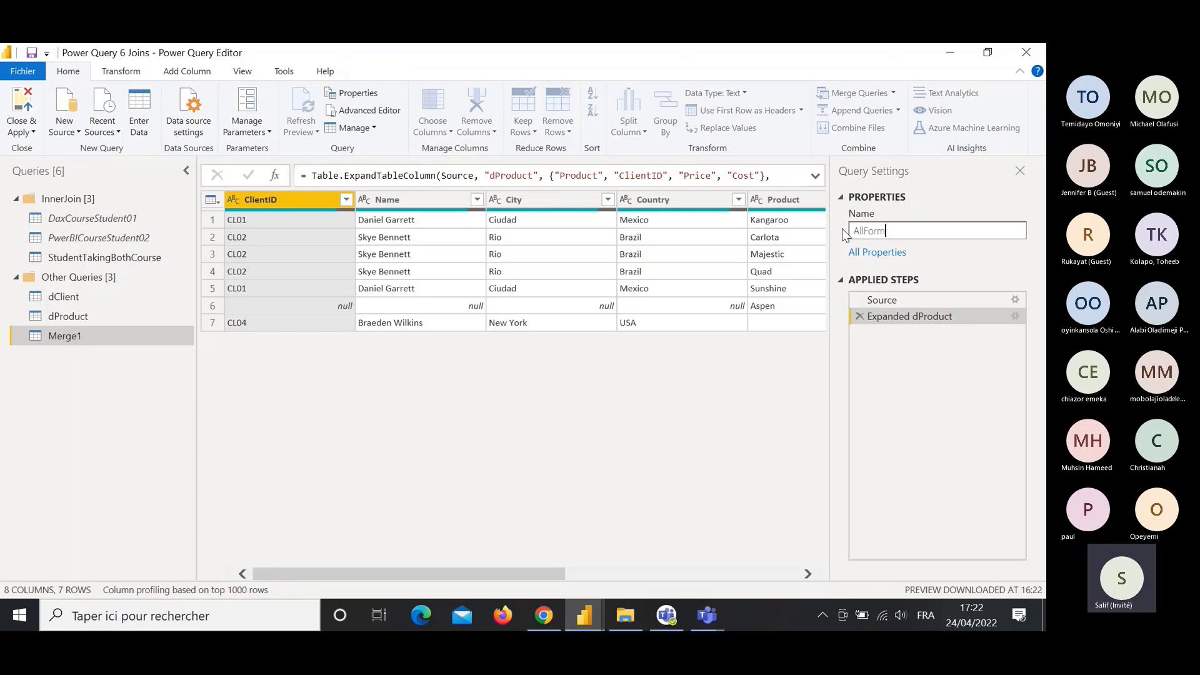
key(BackSpace)
key(BackSpace)
key(BackSpace)
text(romBoth TAb)
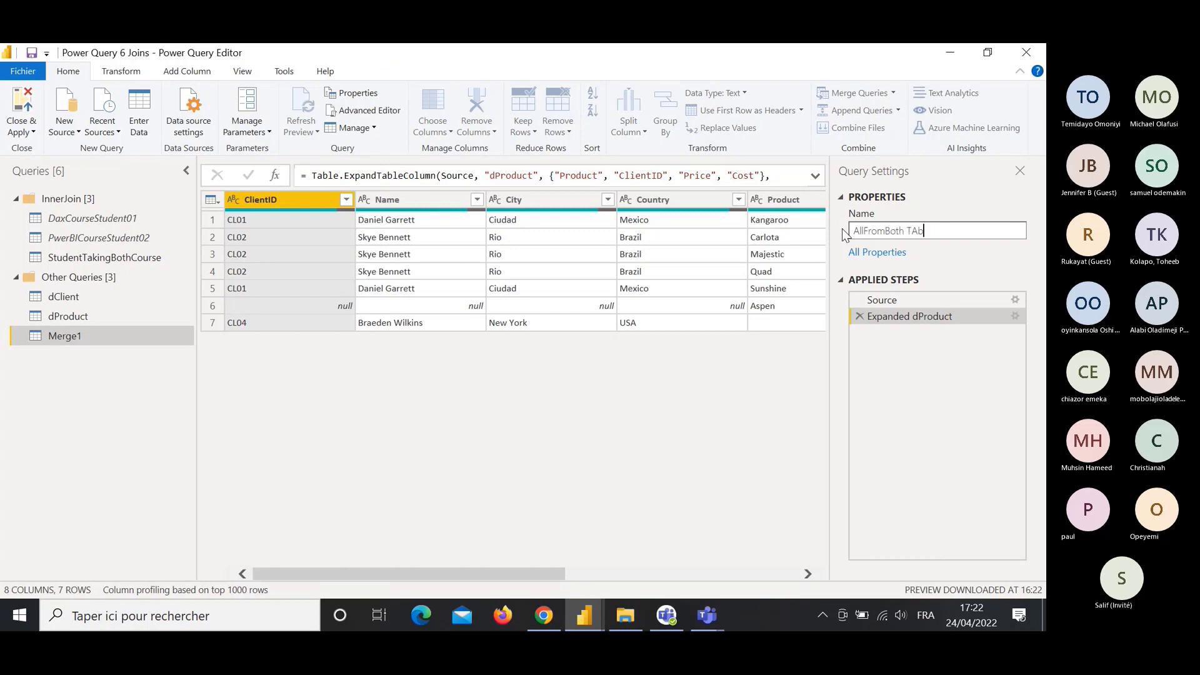
key(BackSpace)
key(BackSpace)
text(ables)
key(Return)
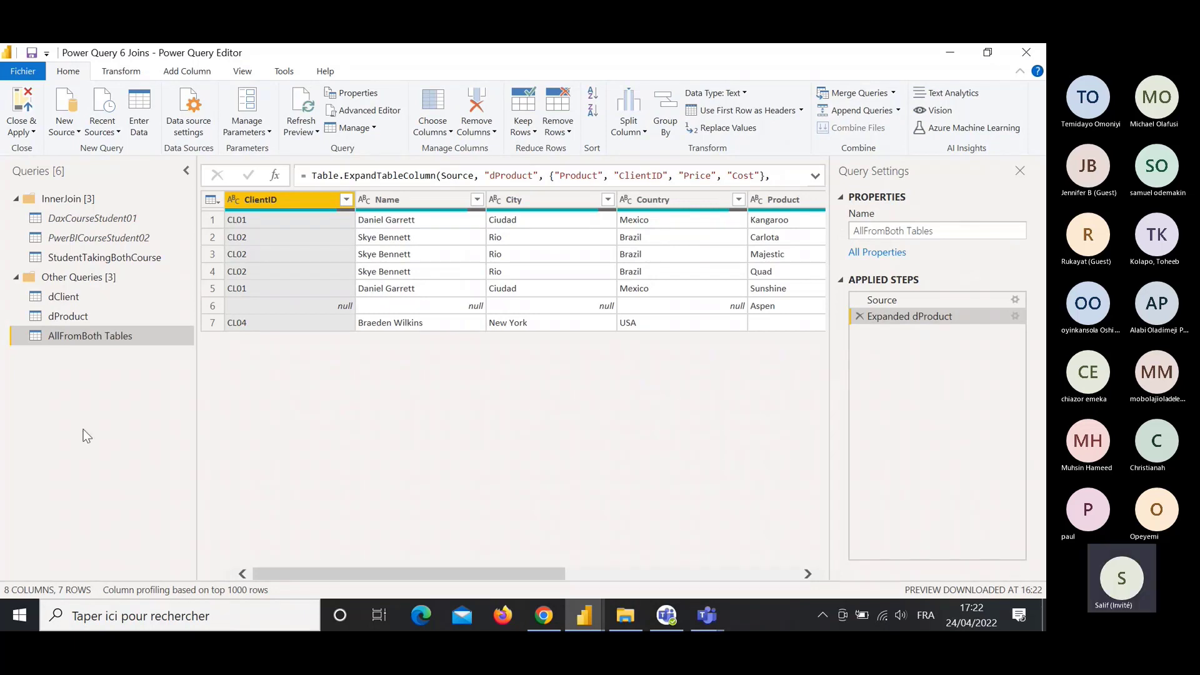
Create a query group named Full-Outer and move dClient, dProduct and AllFromBoth Tables into it.
right_click(87, 436)
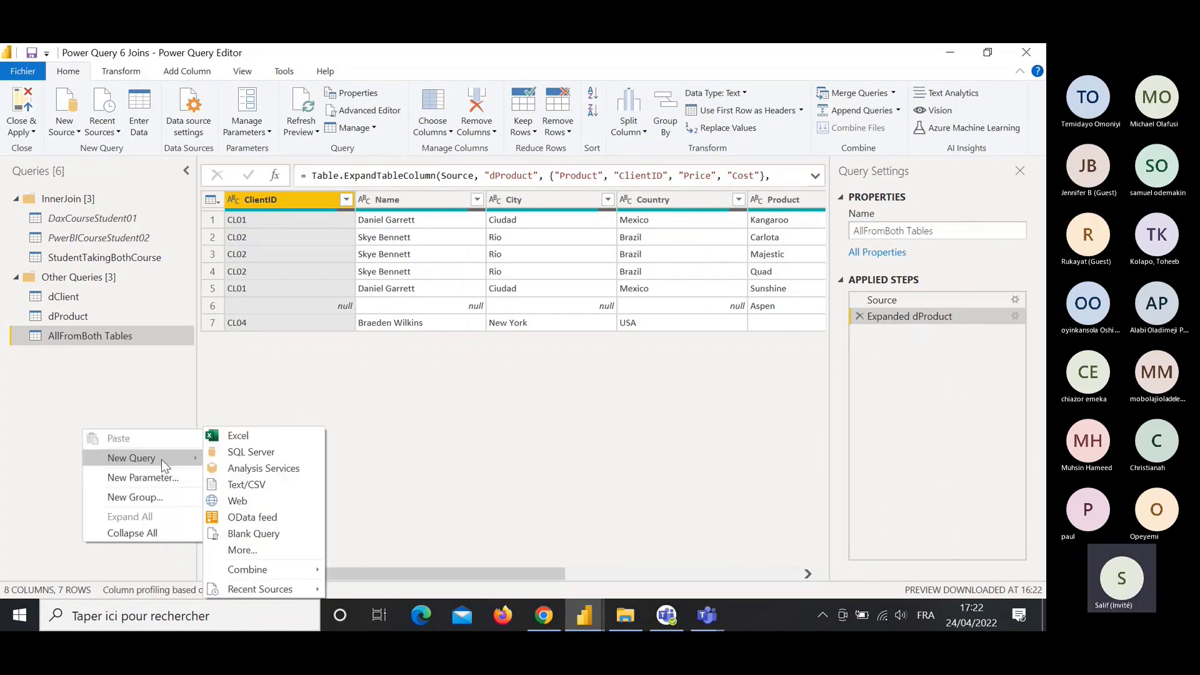
click(137, 500)
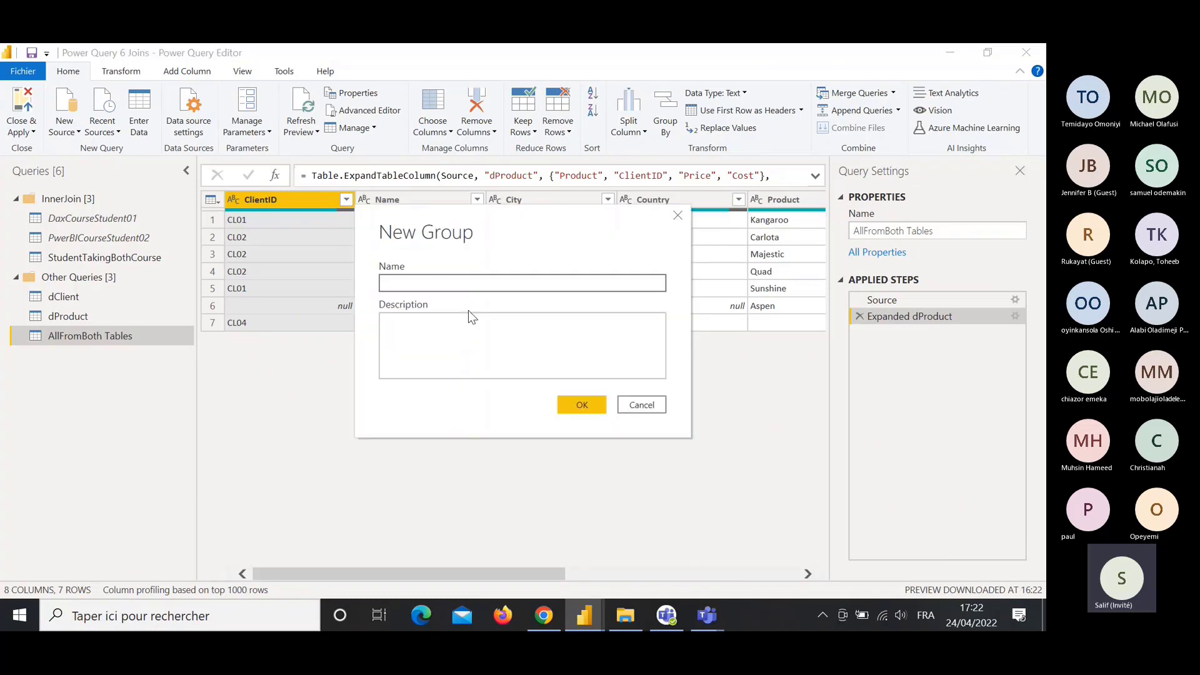
text(Full-Outer)
key(Return)
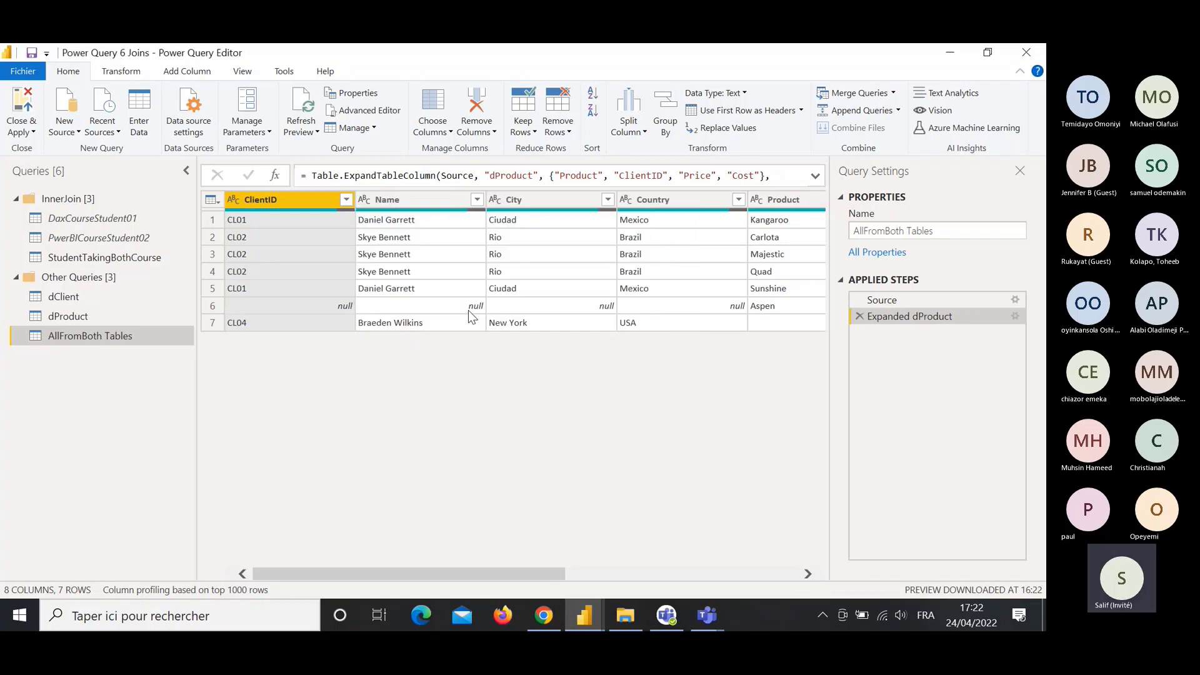
click(62, 317)
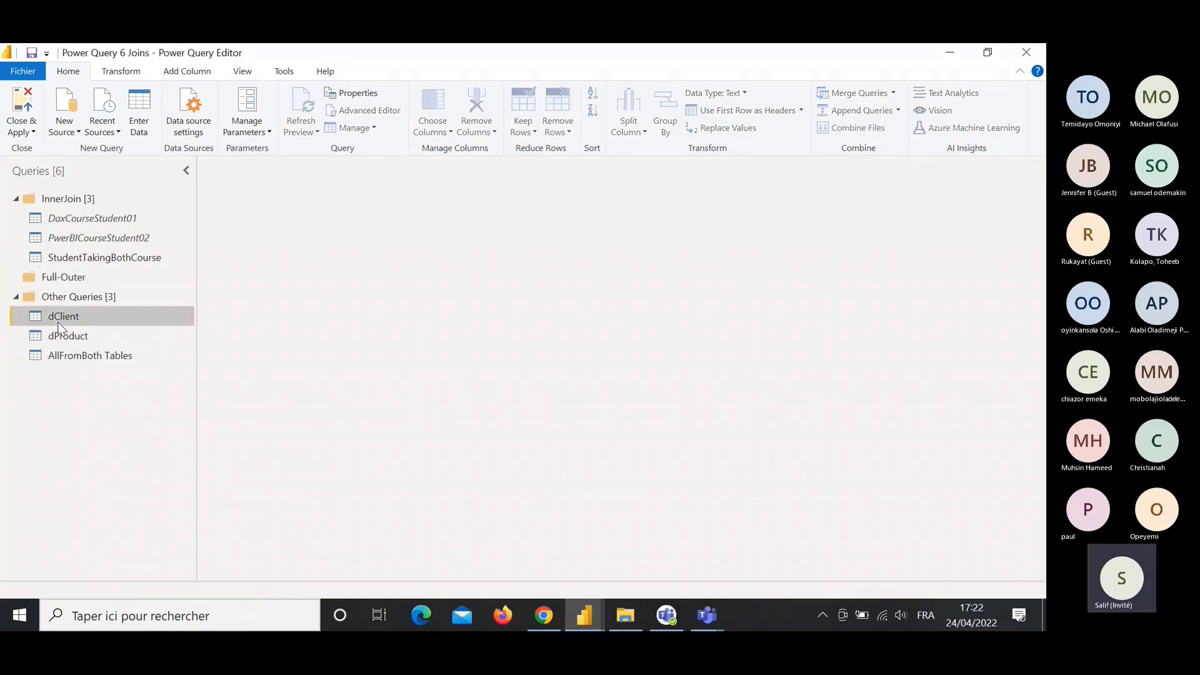
shift+click(72, 358)
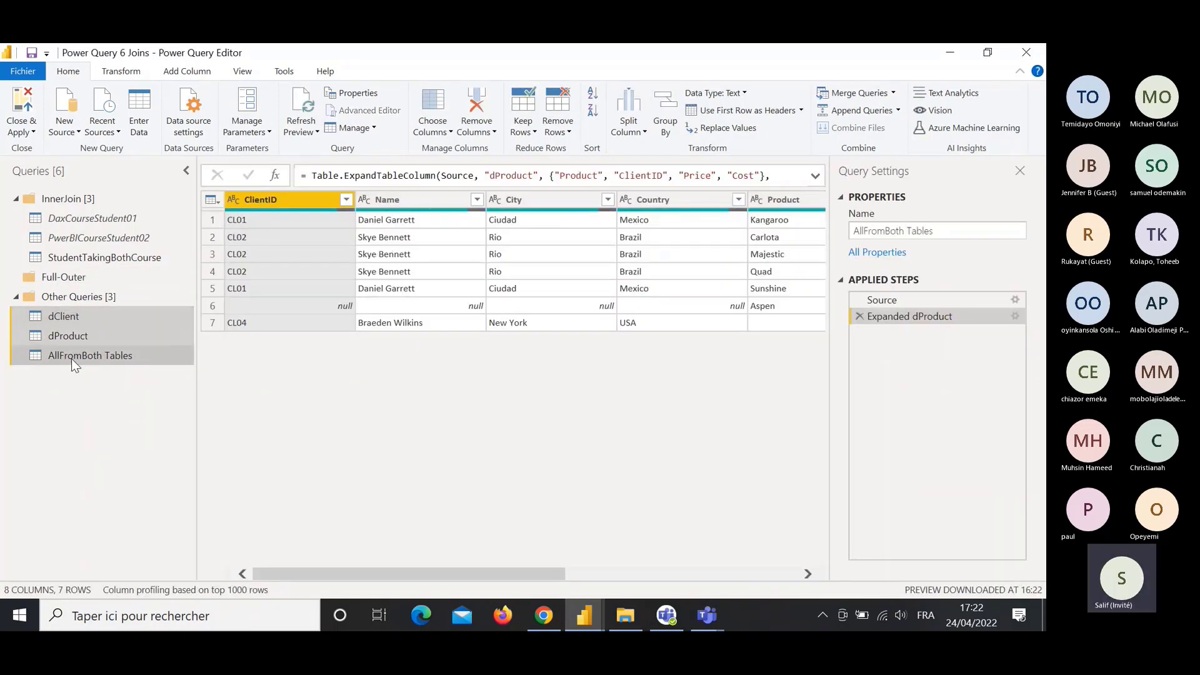
drag(71, 358, 62, 280)
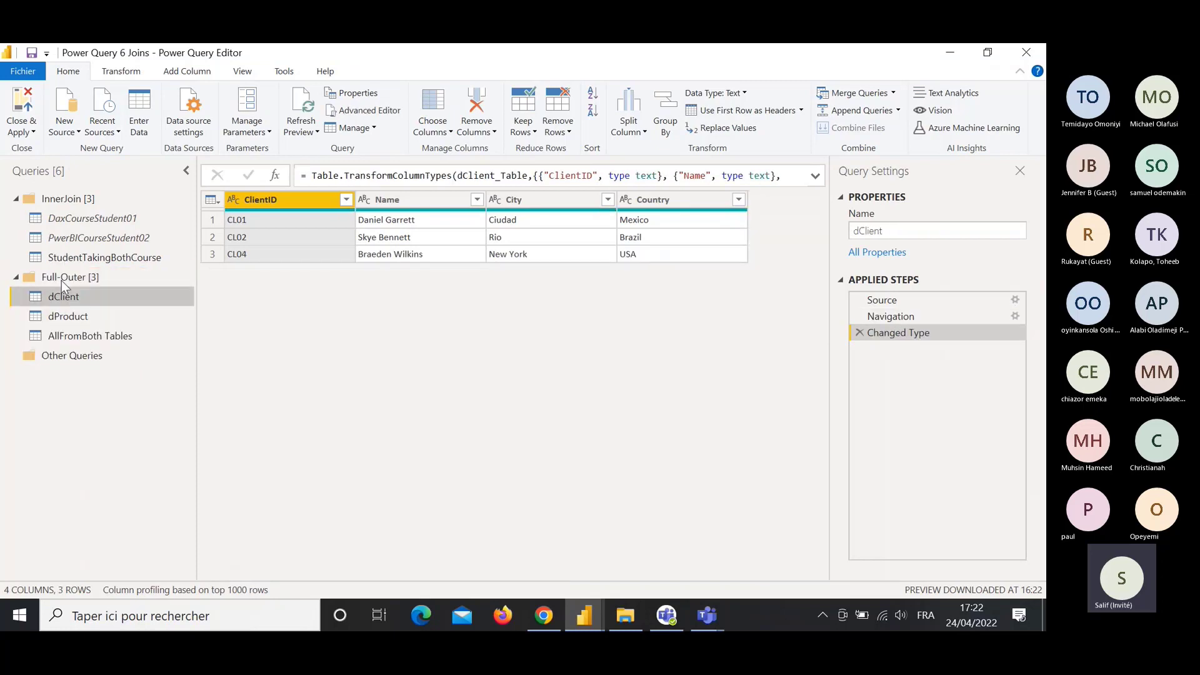
Disable loading to the report for the dClient and dProduct queries.
right_click(64, 300)
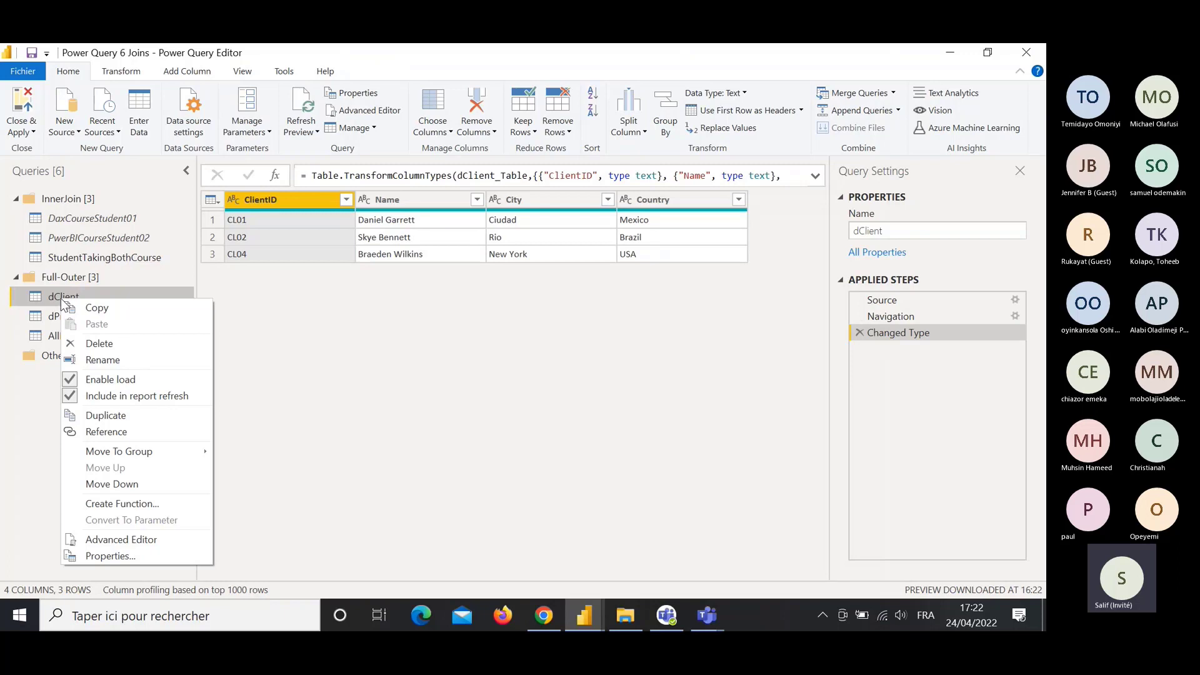
click(75, 382)
click(71, 319)
right_click(73, 316)
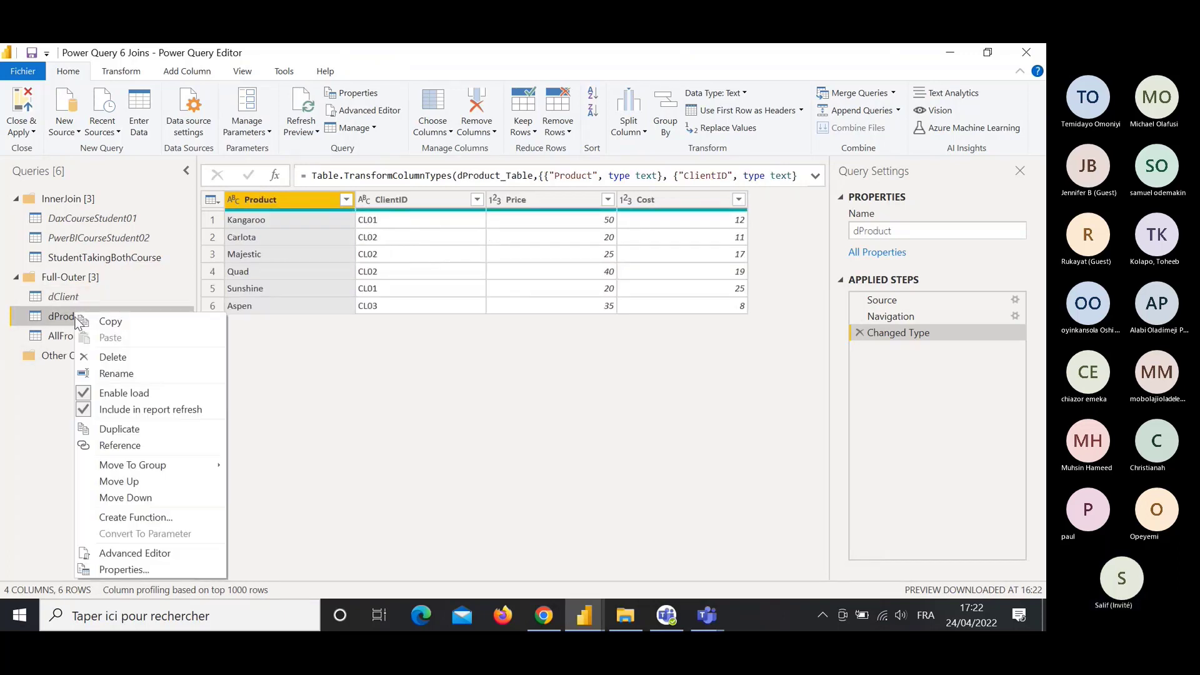
click(83, 398)
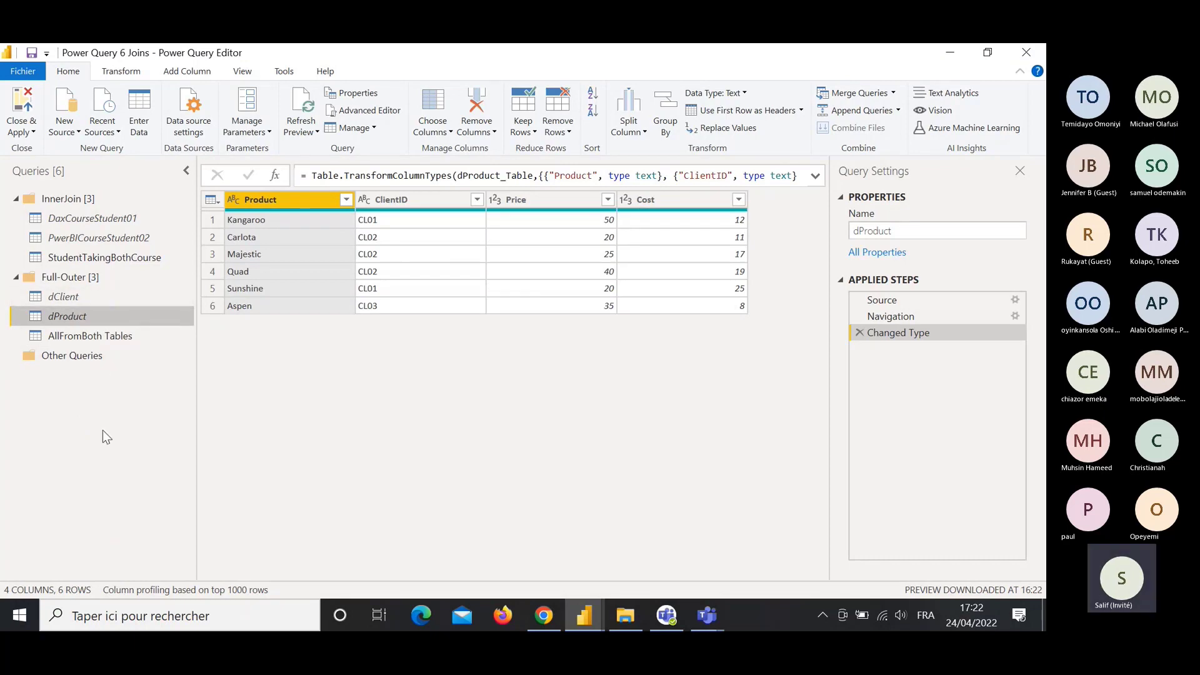
Close the query editor applying the changes, and display the AllFromBoth Tables data in the model.
click(22, 103)
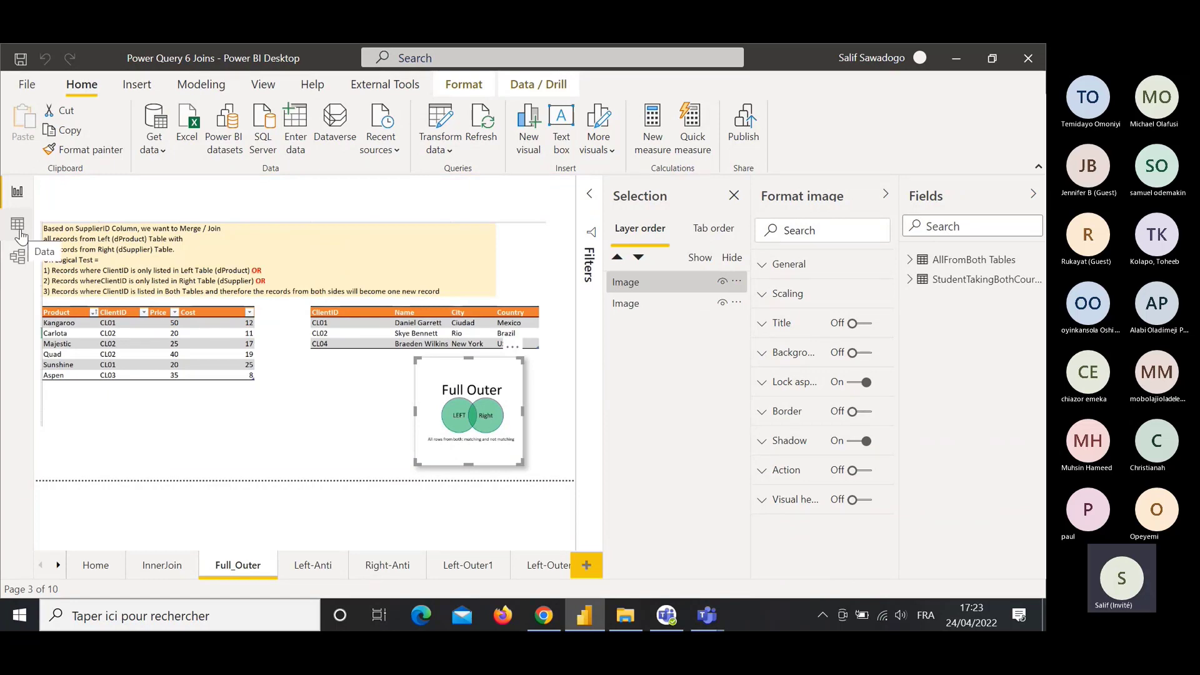
click(18, 226)
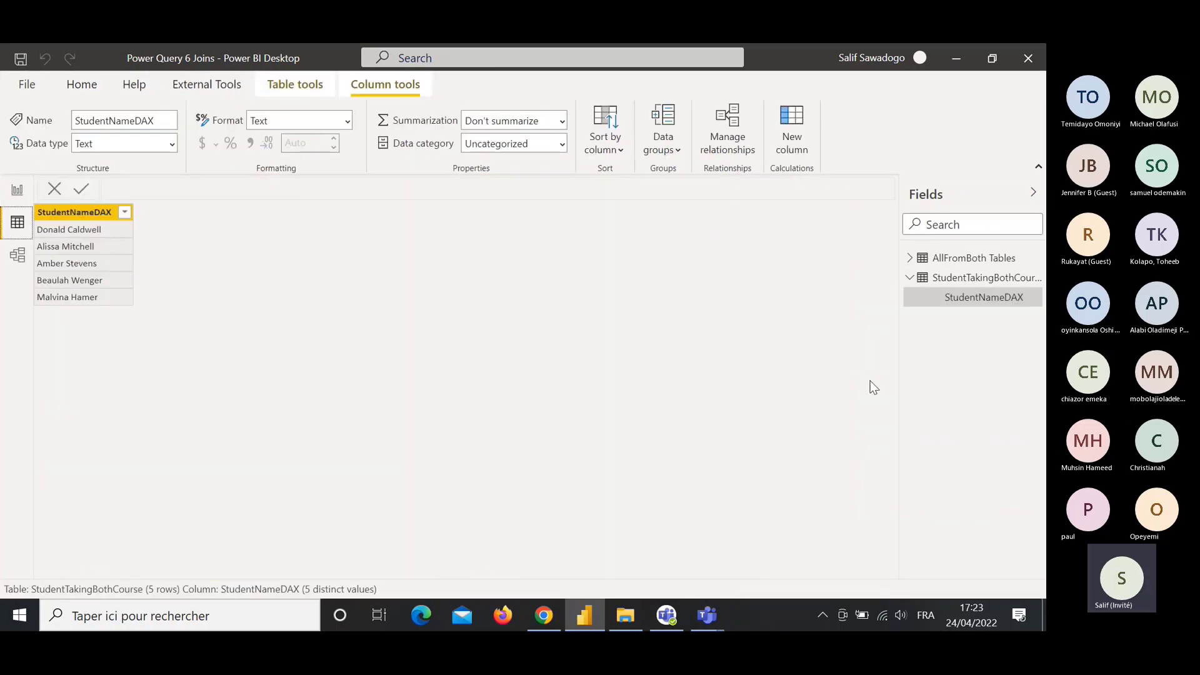
click(955, 259)
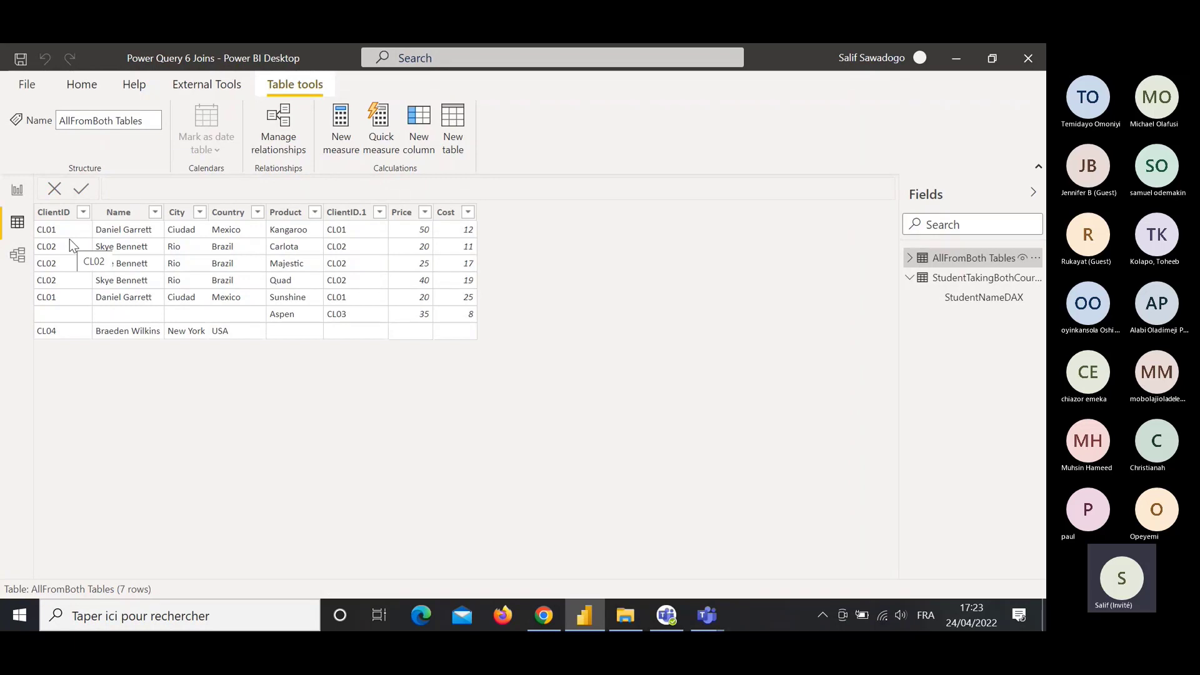
Go to the Left-Anti report page and connect to the Excel workbook 3.Left-Anti.xlsx.
click(17, 190)
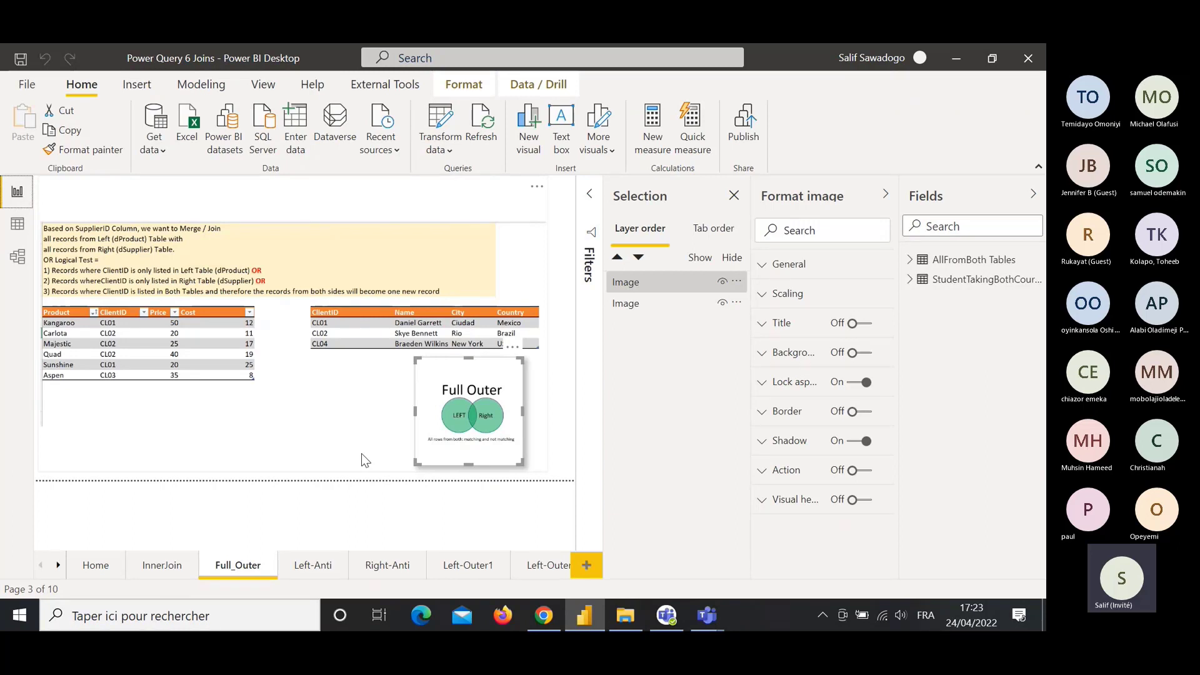
click(305, 563)
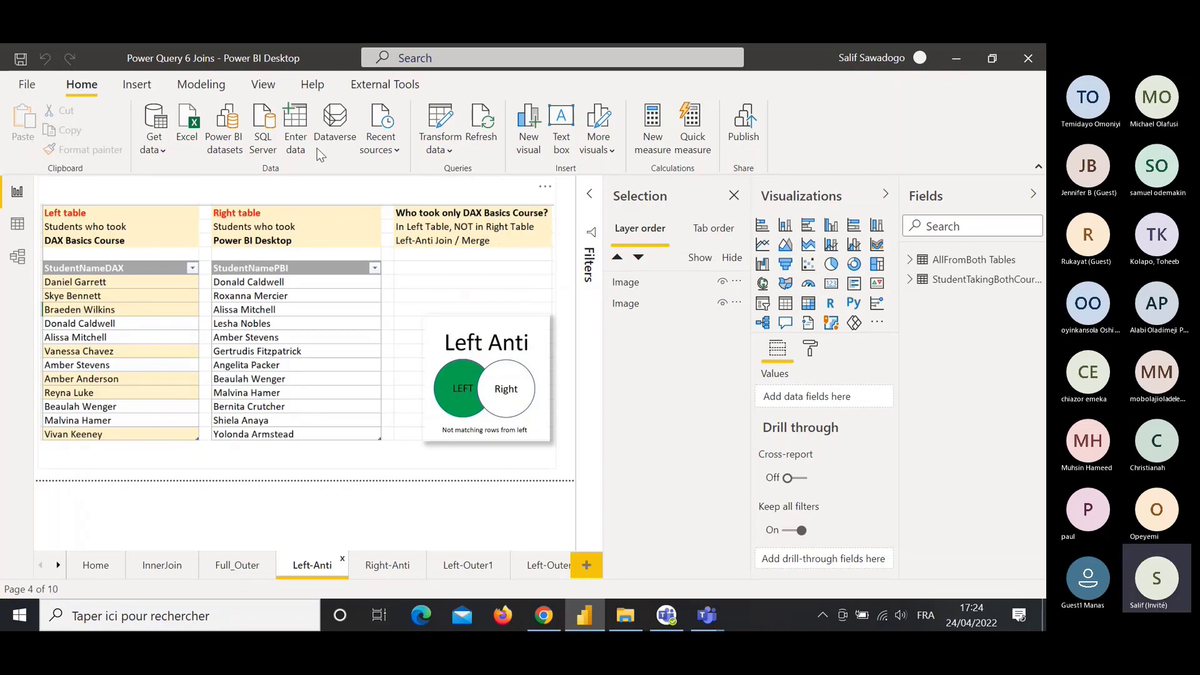
click(185, 124)
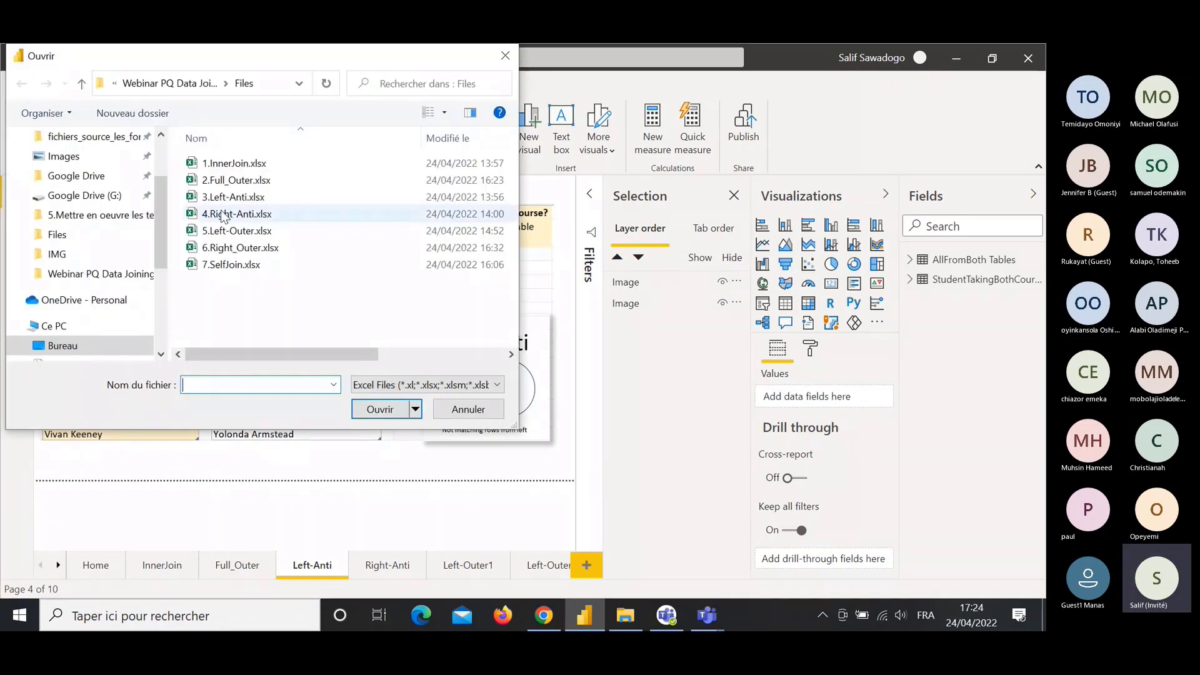
double_click(289, 198)
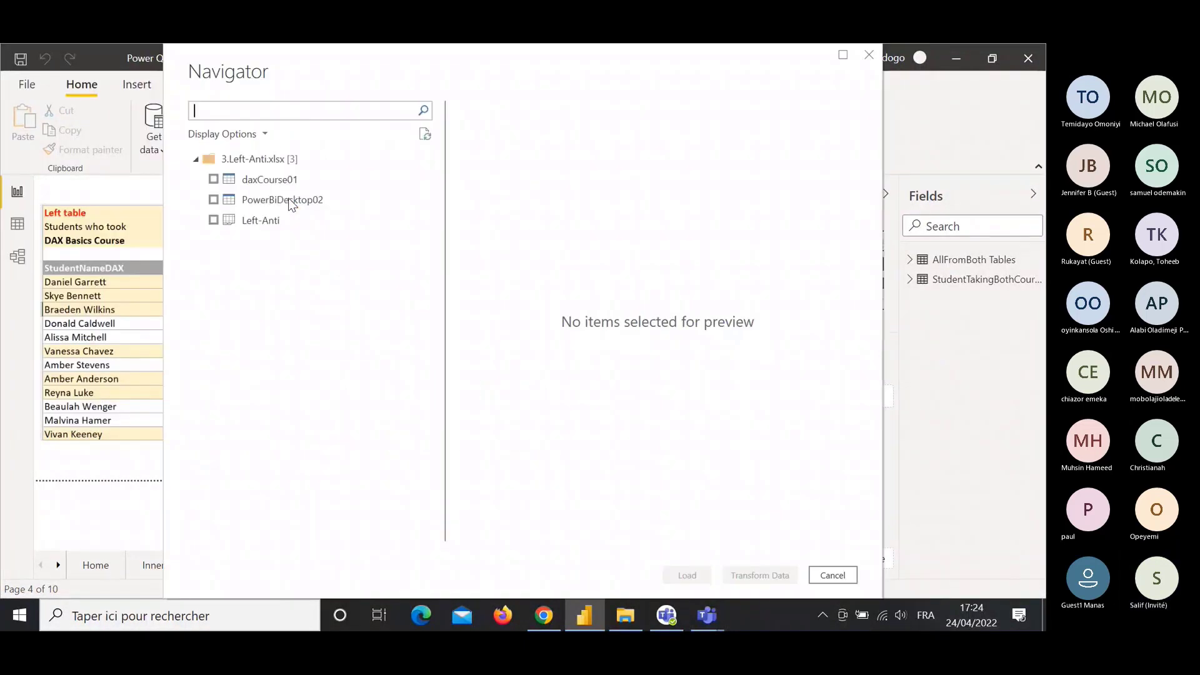
Bring the daxCourse01 and PowerBiDesktop02 tables into the query editor for transformation and show the daxCourse01 query.
click(214, 180)
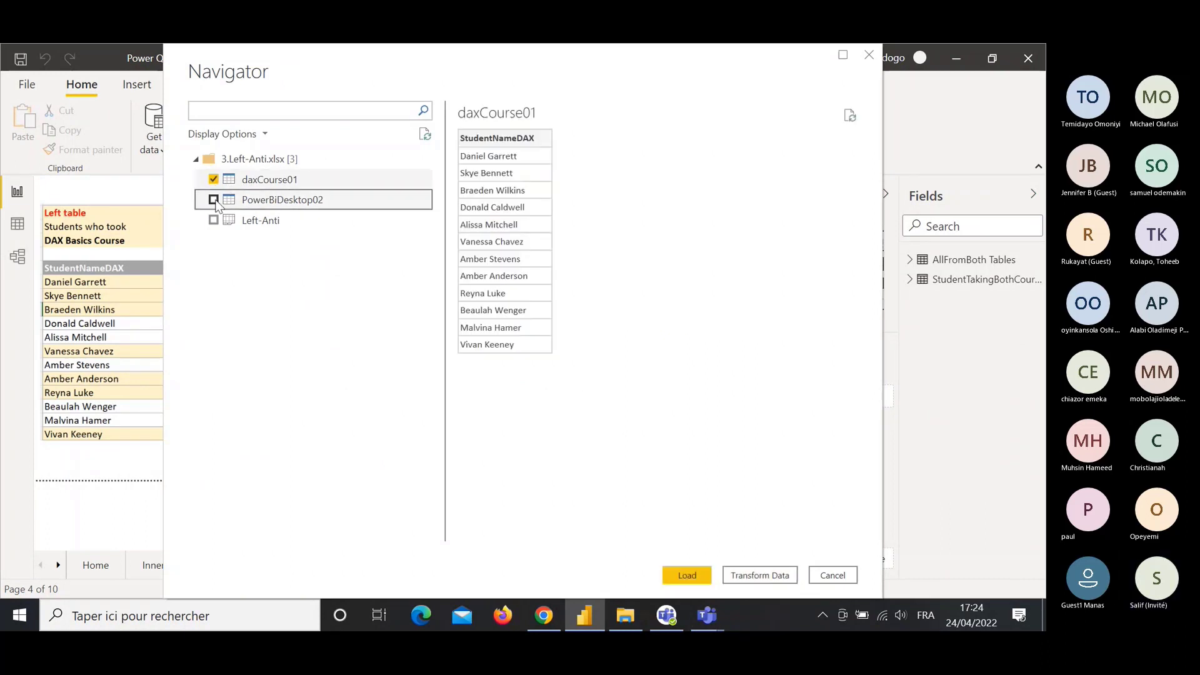
click(214, 200)
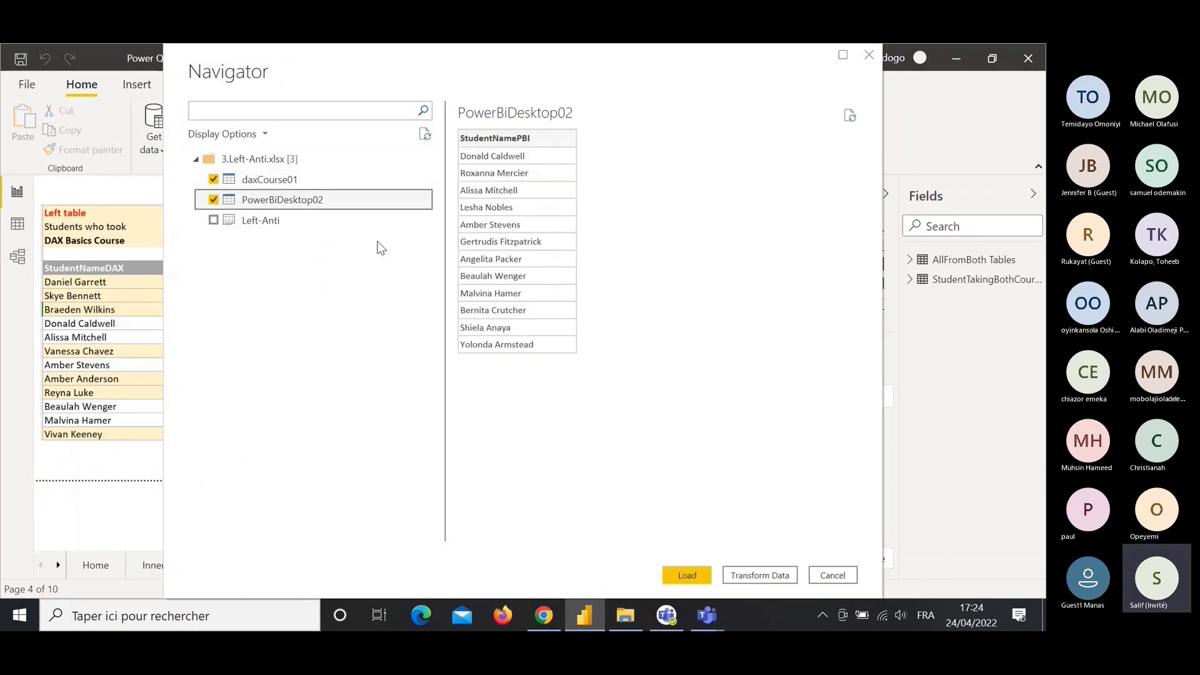
click(756, 574)
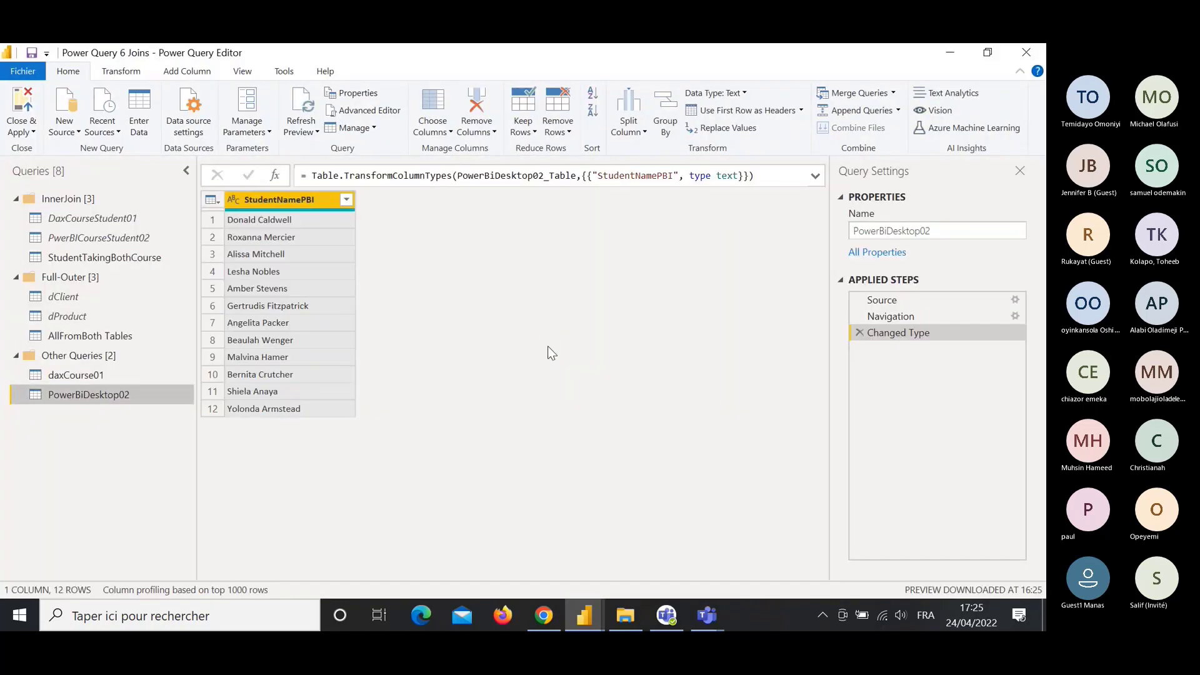
click(106, 381)
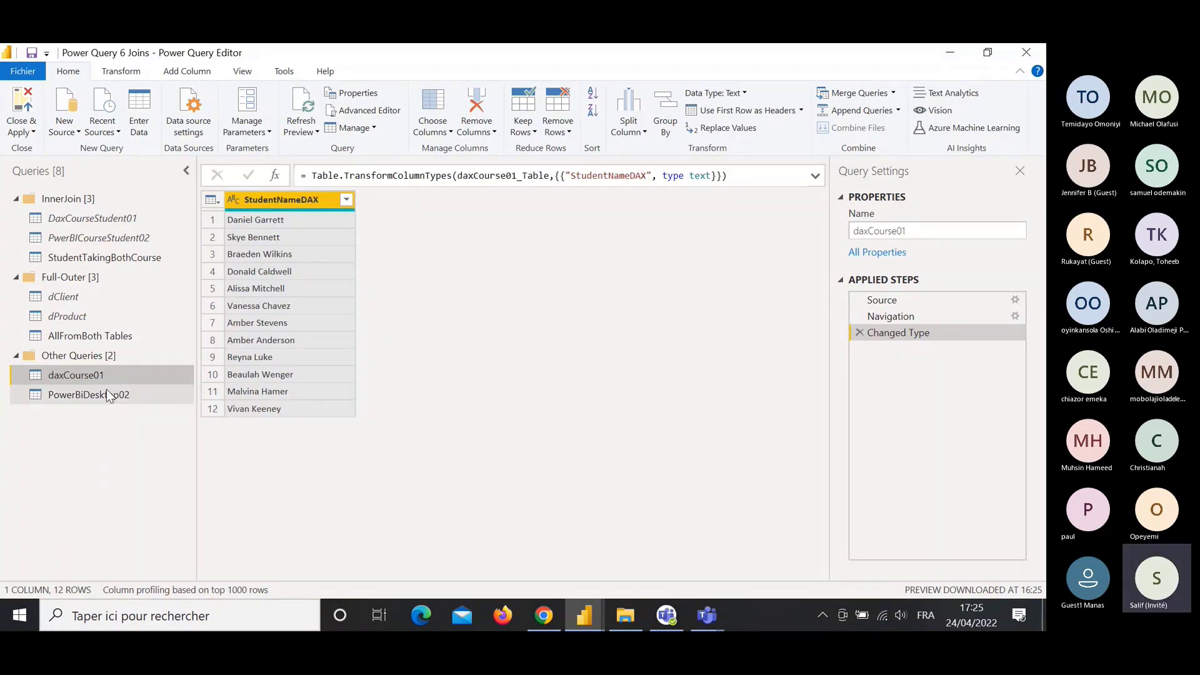
Start merging daxCourse01 with PowerBiDesktop02 as a new query, matching StudentNameDAX to StudentNamePBI.
click(107, 389)
click(103, 376)
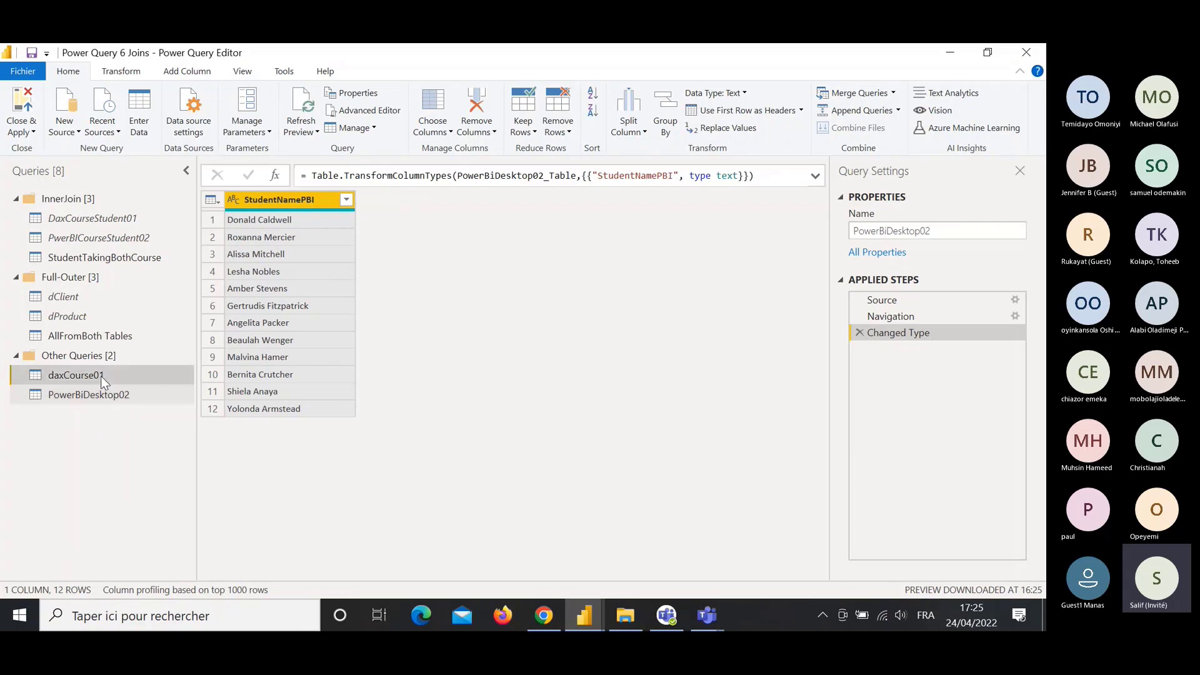
click(893, 93)
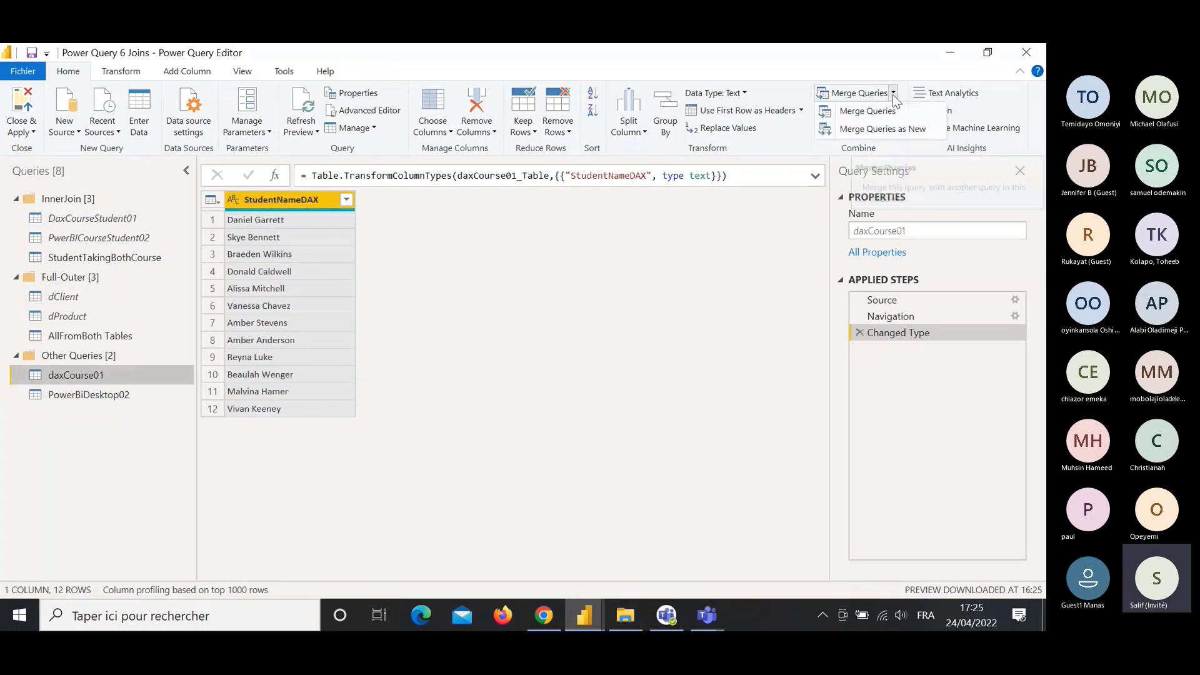
click(882, 131)
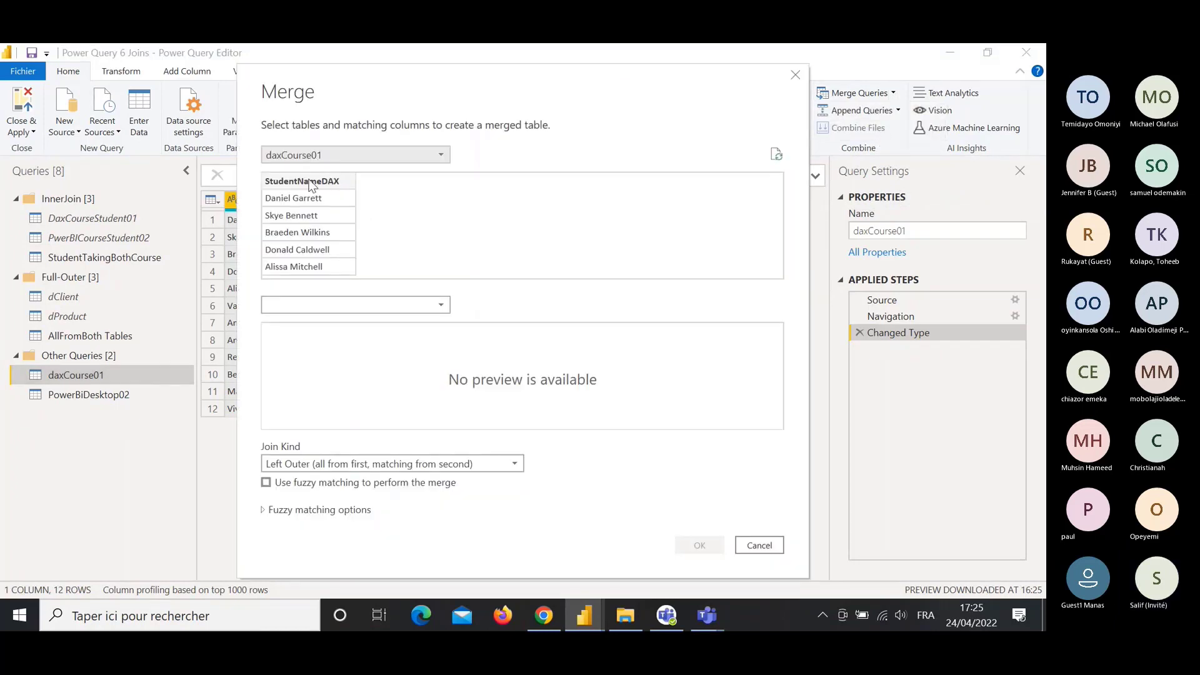
click(332, 306)
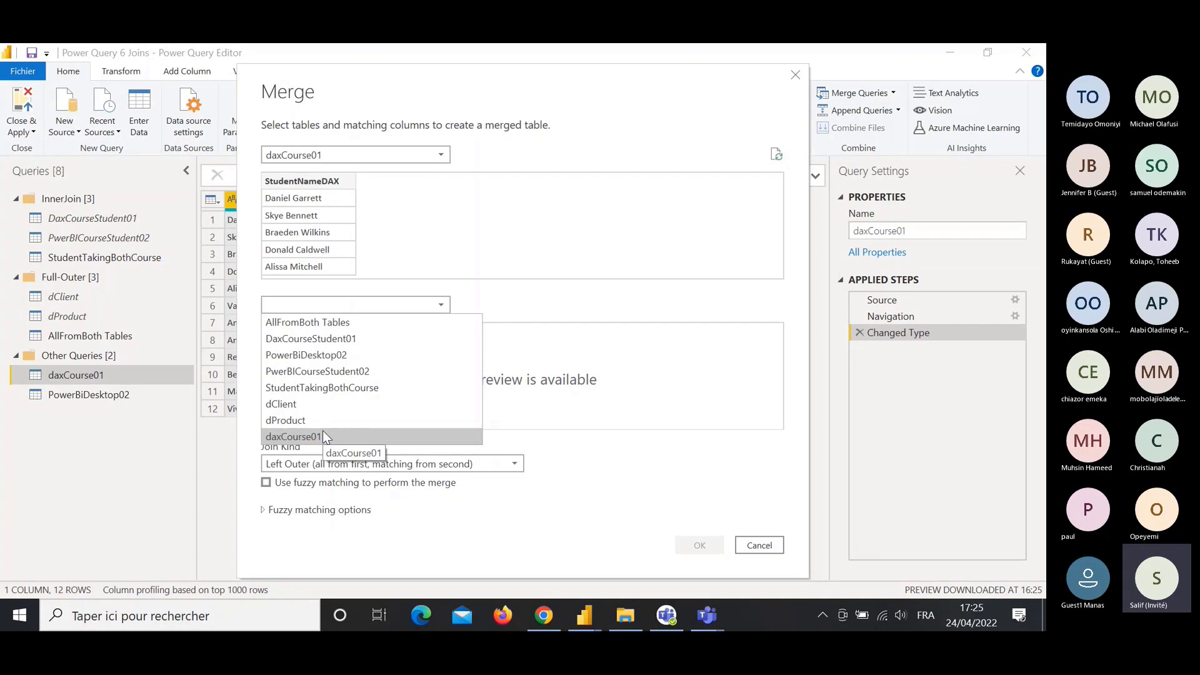
click(321, 354)
click(321, 183)
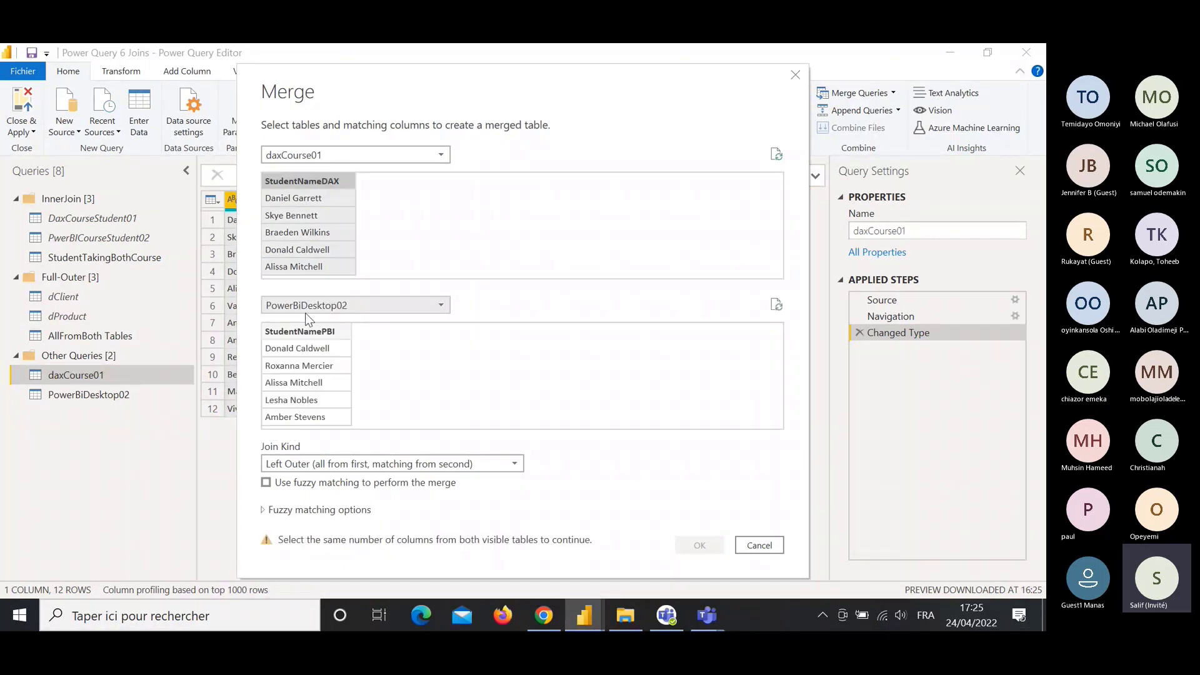
click(307, 335)
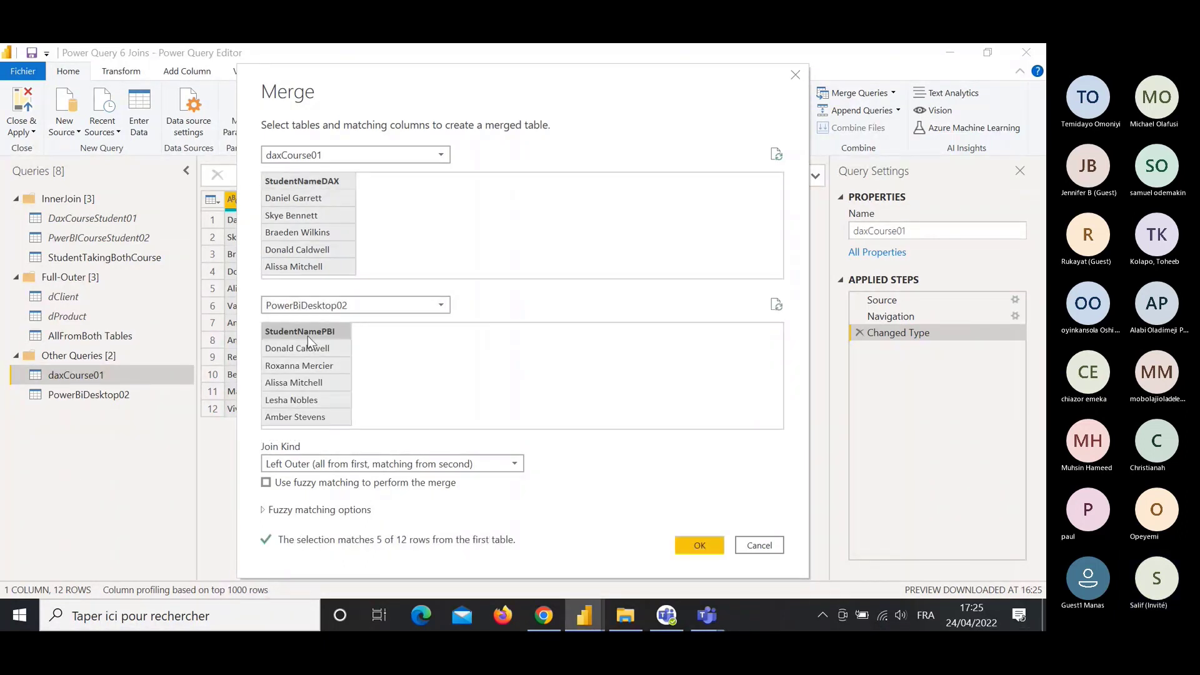
Set the join kind to Left Anti (rows only in first) and create the merged query.
click(459, 465)
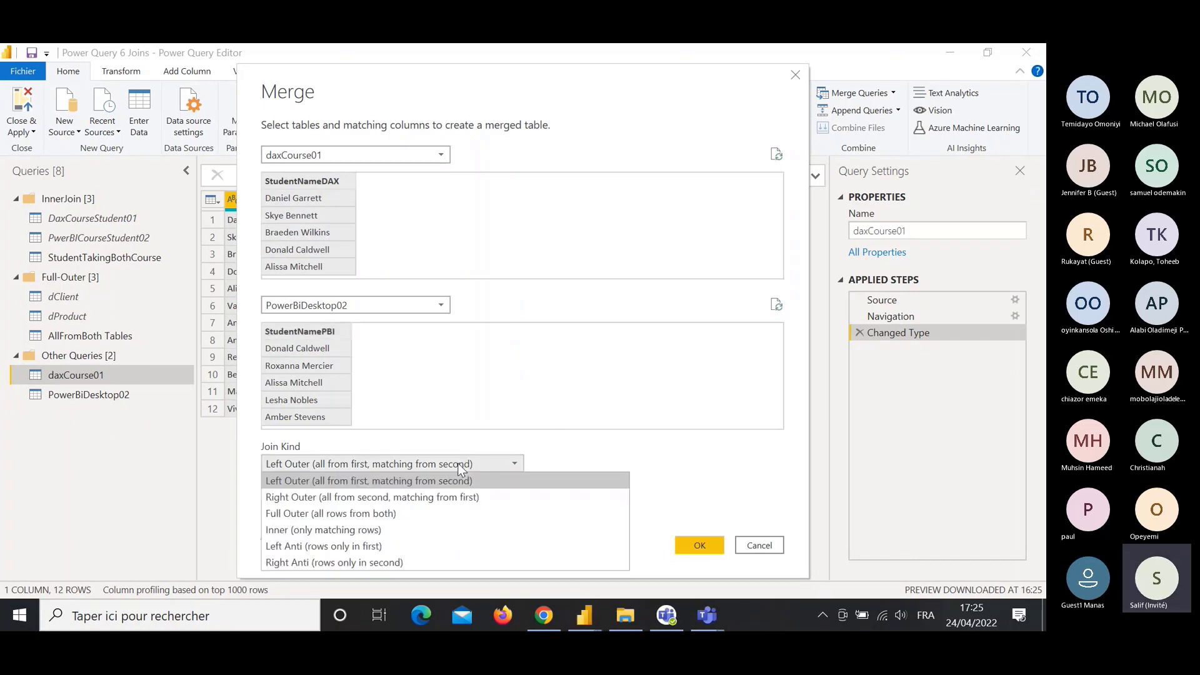
click(370, 545)
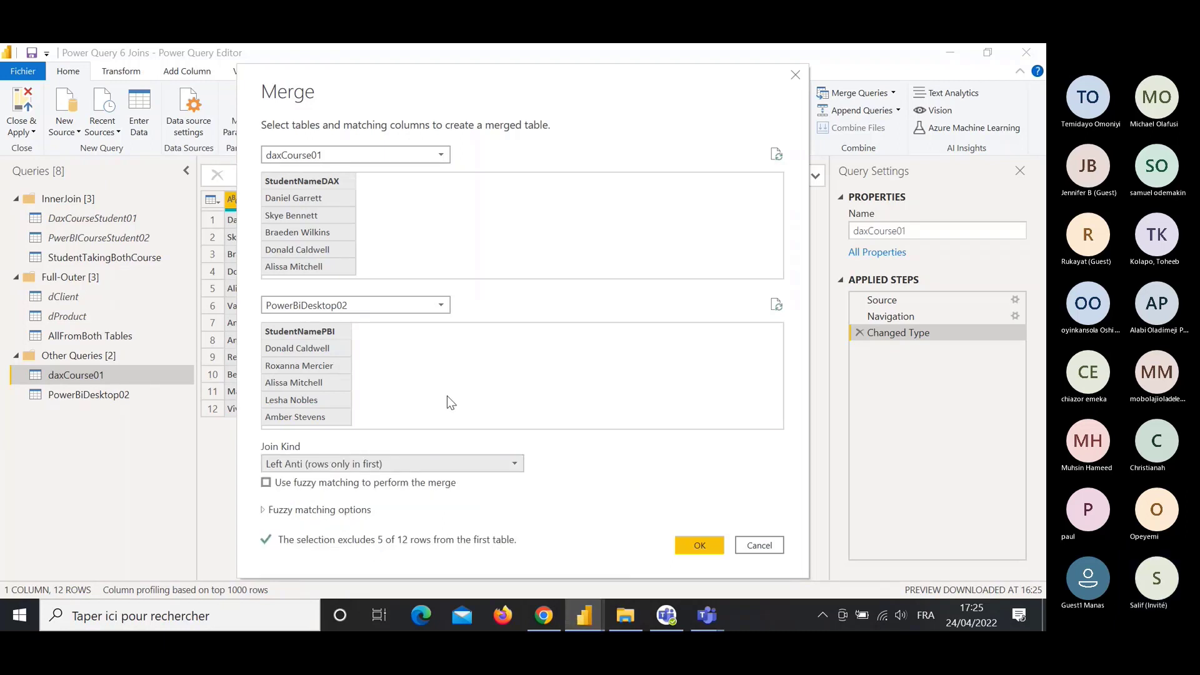
click(693, 549)
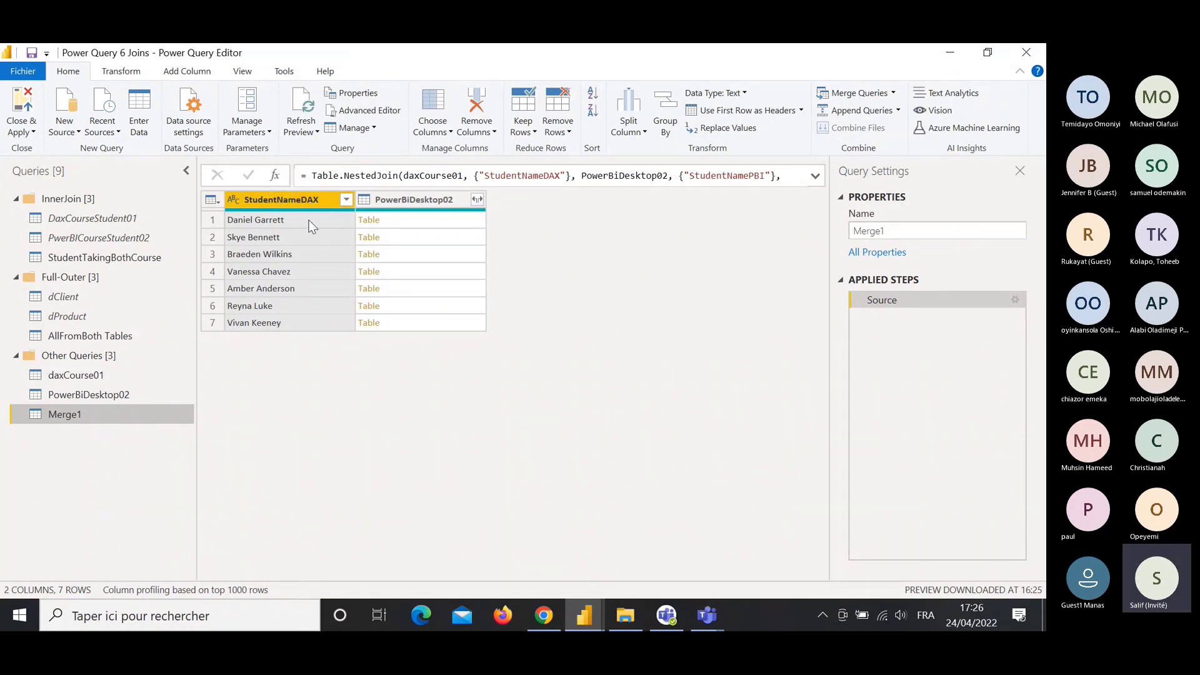
Preview the nested tables in the PowerBiDesktop02 column for several rows of the merged query.
click(406, 222)
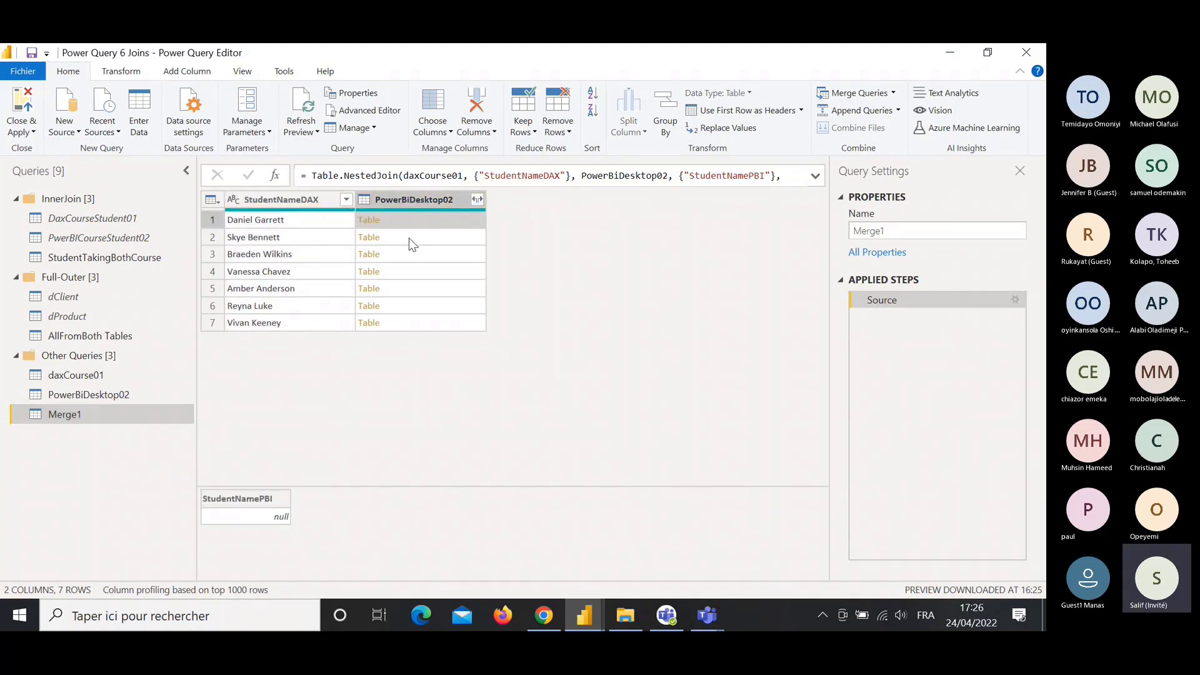
click(408, 237)
click(426, 259)
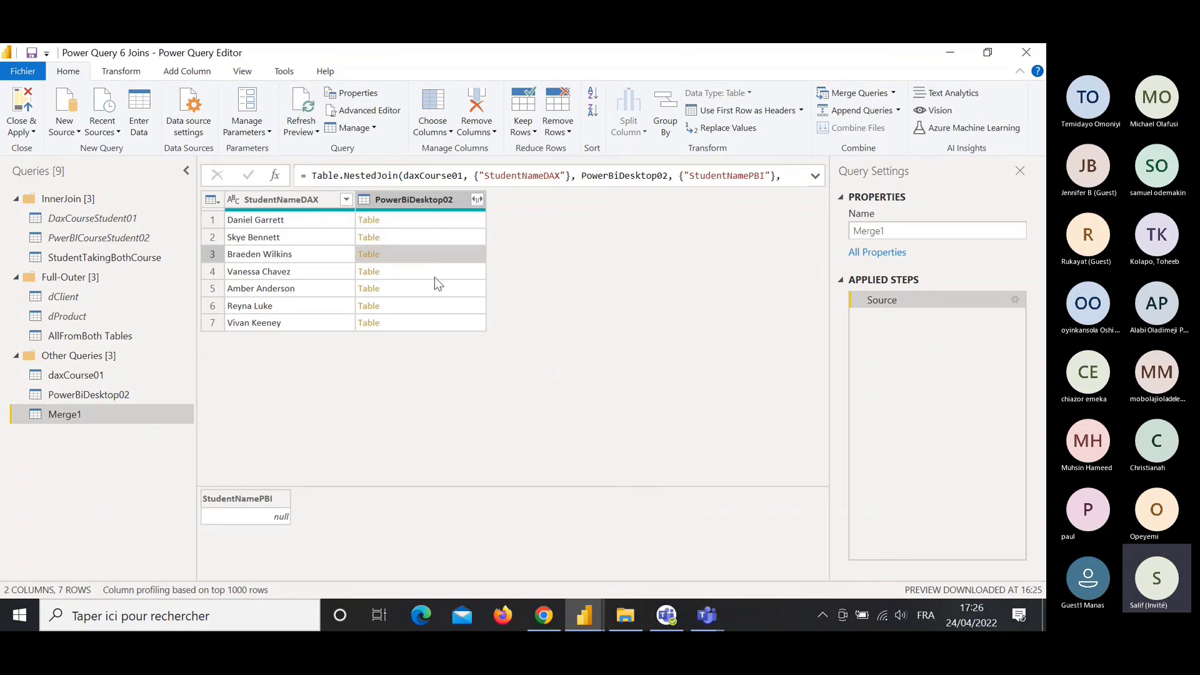
click(419, 289)
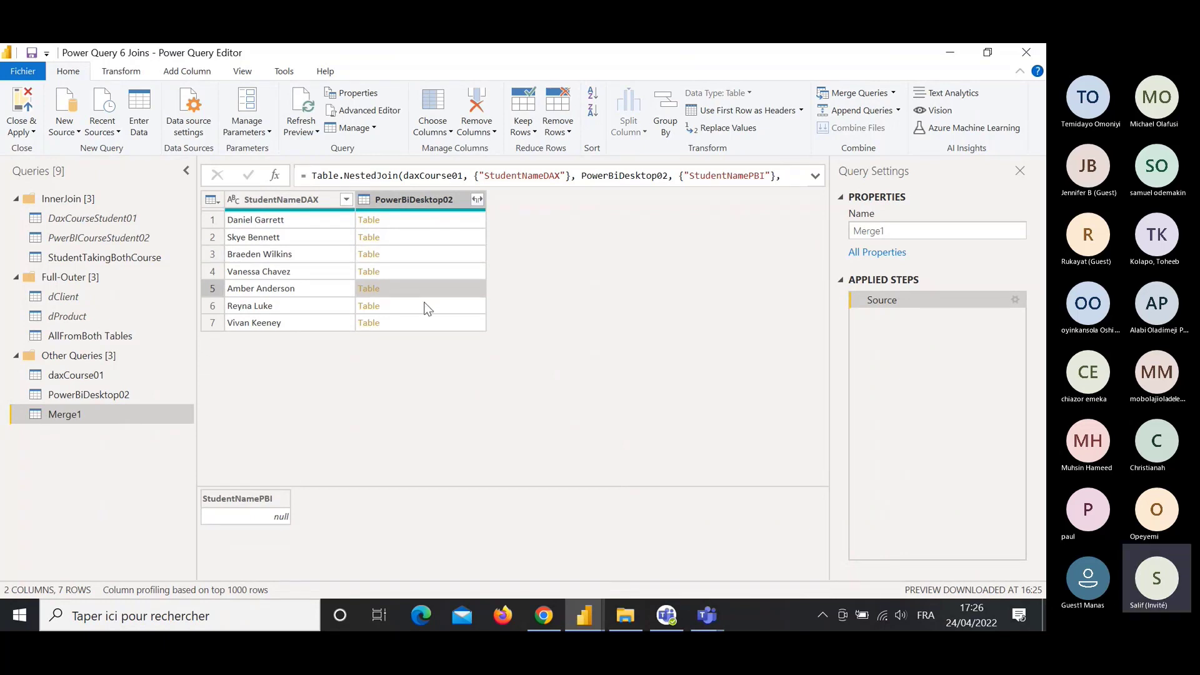
click(420, 306)
click(416, 325)
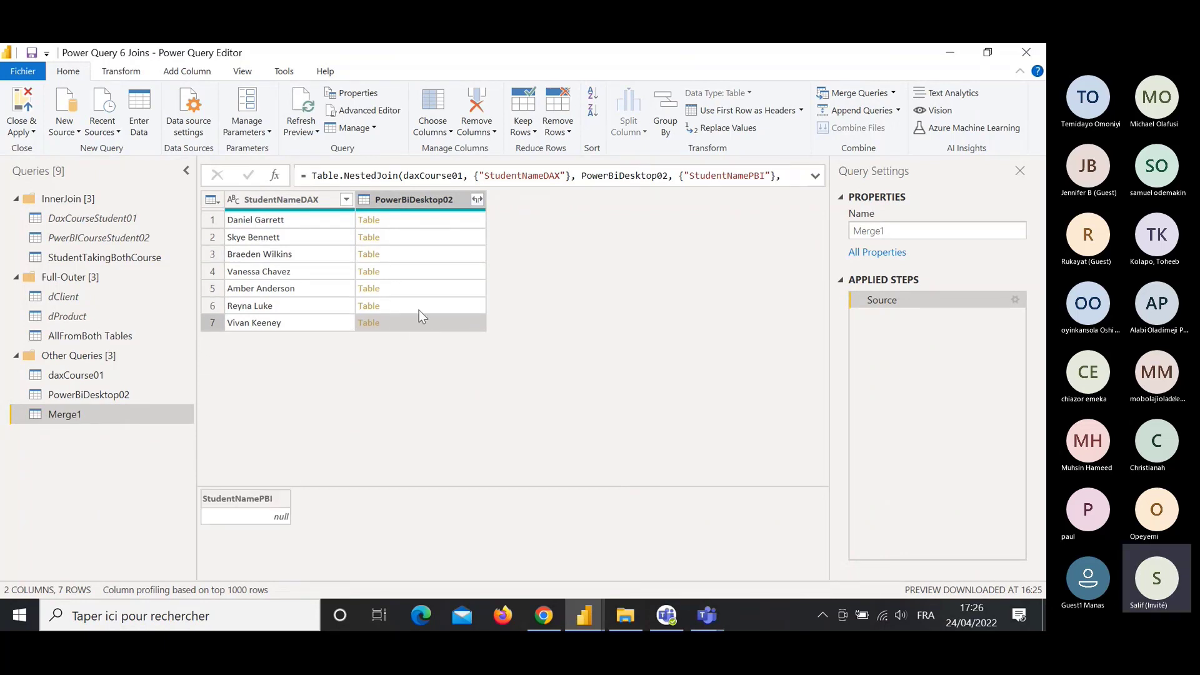
Remove the PowerBiDesktop02 column from the merged query, keeping only StudentNameDAX.
click(303, 198)
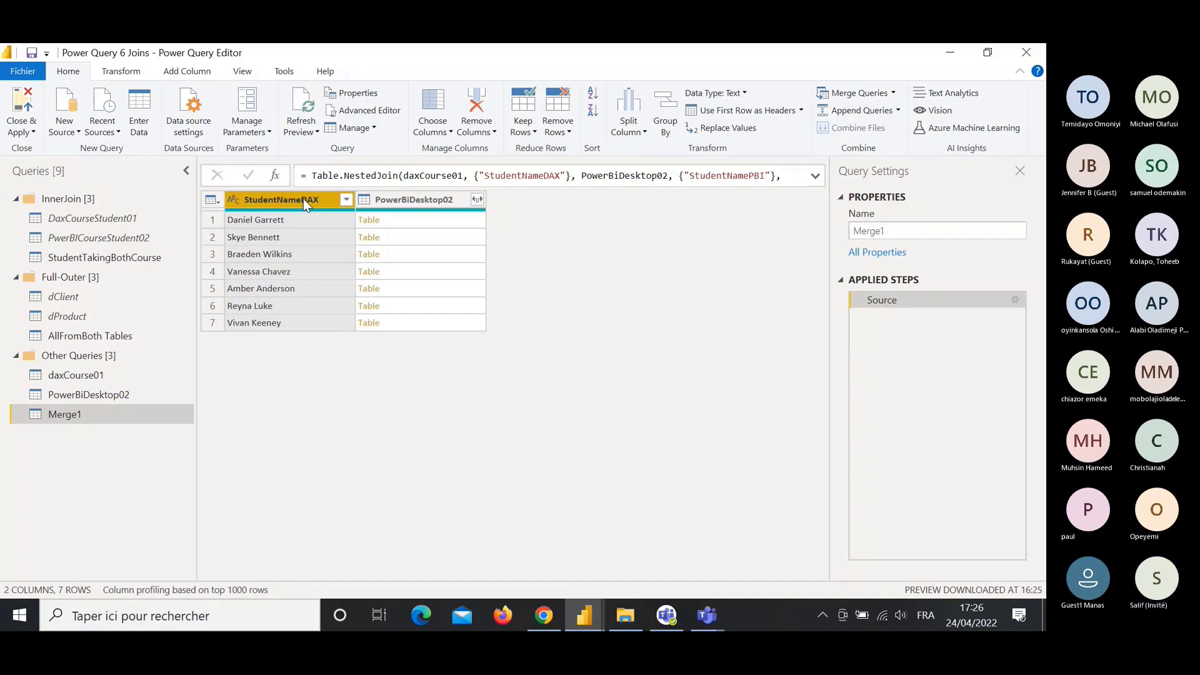
click(400, 200)
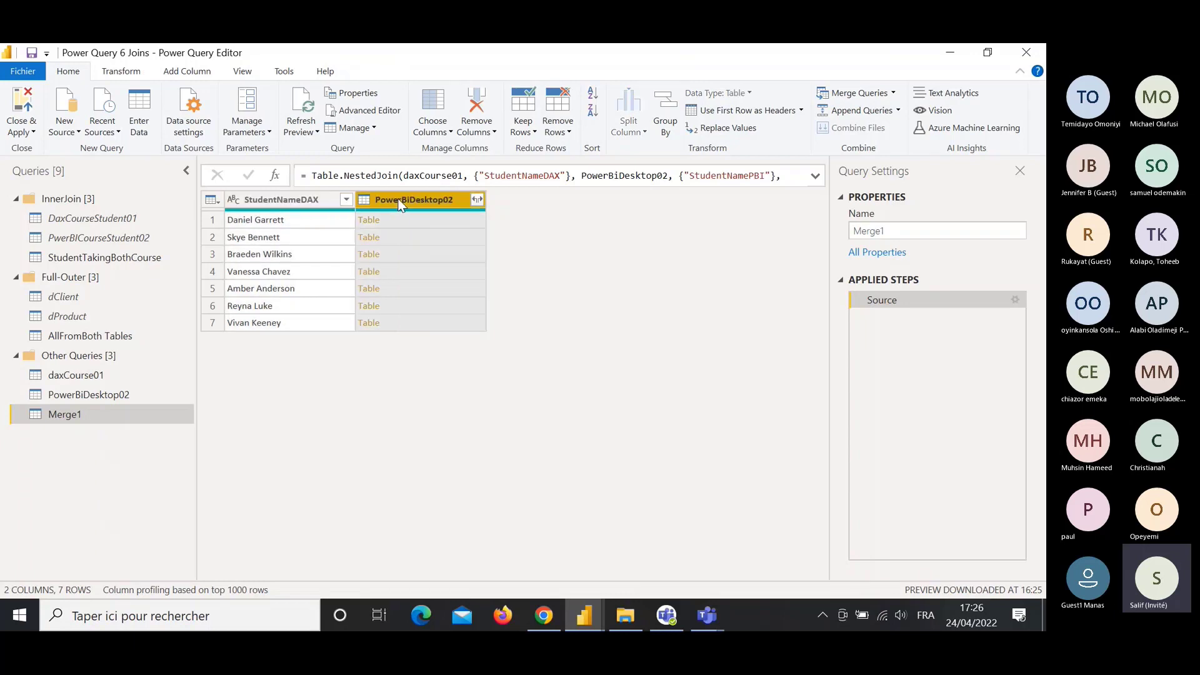
right_click(439, 198)
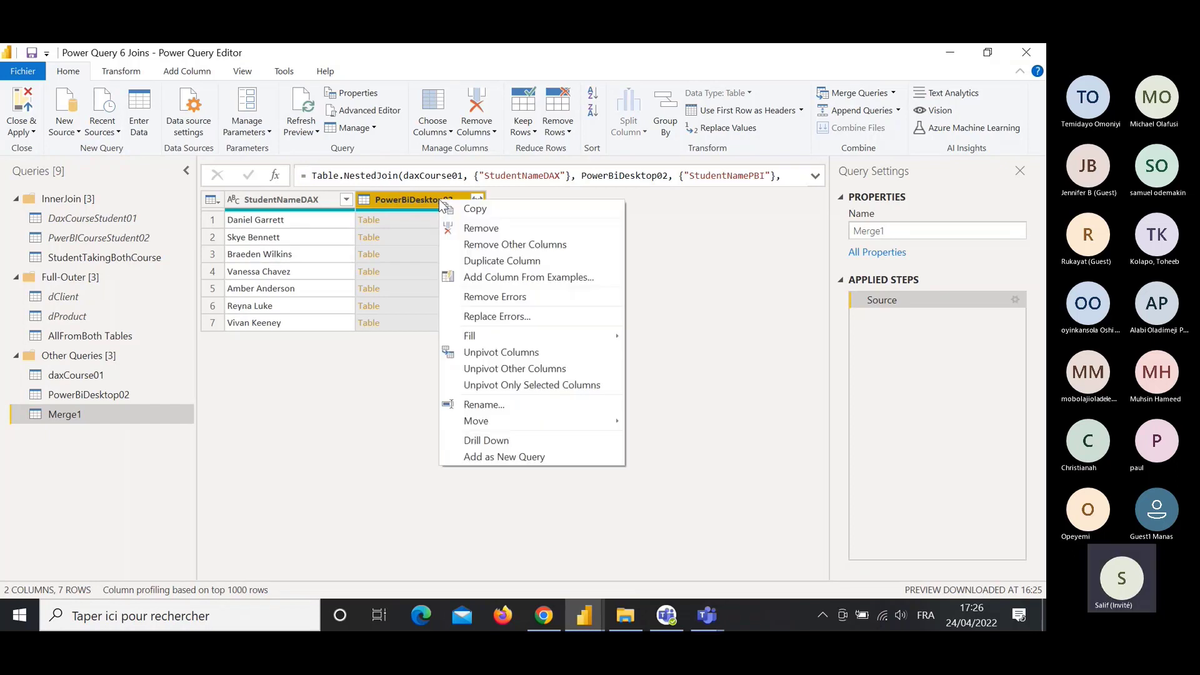
click(481, 232)
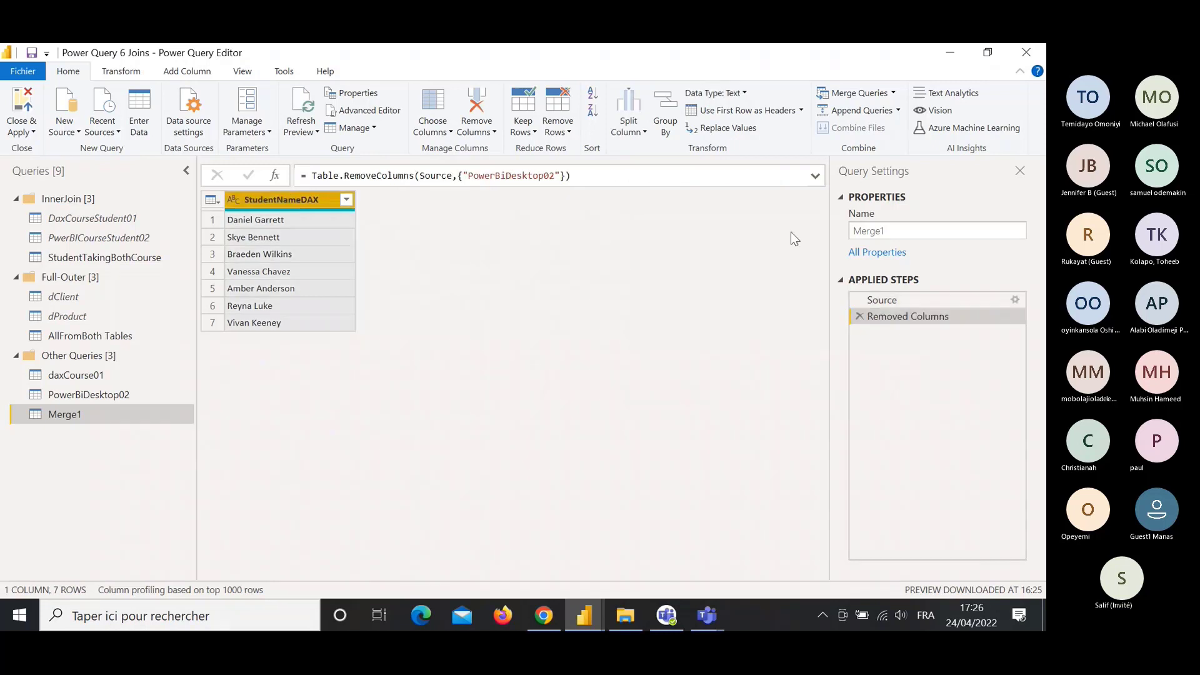
Examine the arguments of the Source step's Table.NestedJoin formula, including JoinKind.LeftAnti, and return to the Removed Columns step.
click(816, 177)
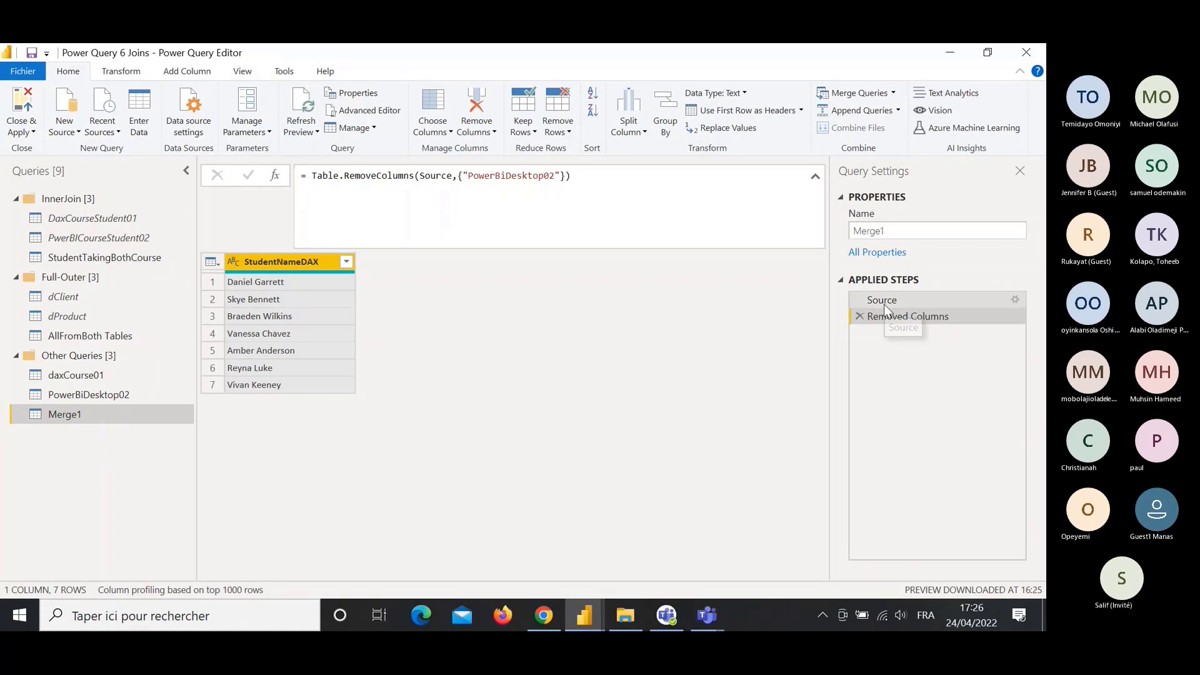
click(902, 302)
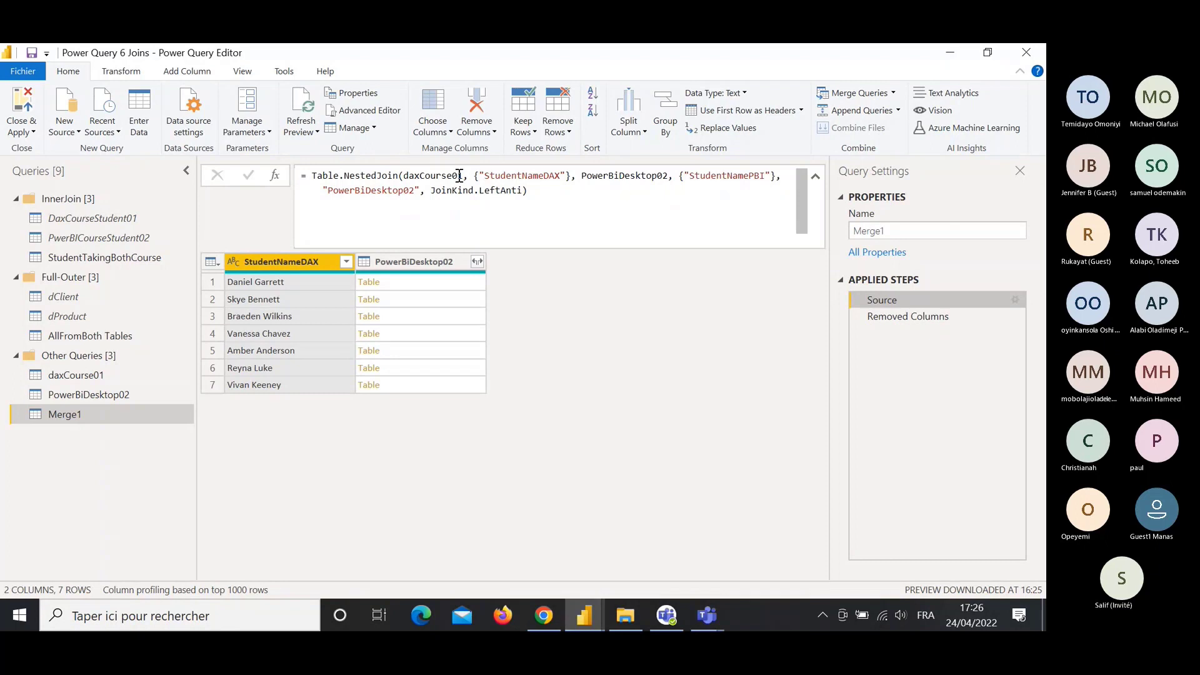
drag(462, 175, 401, 177)
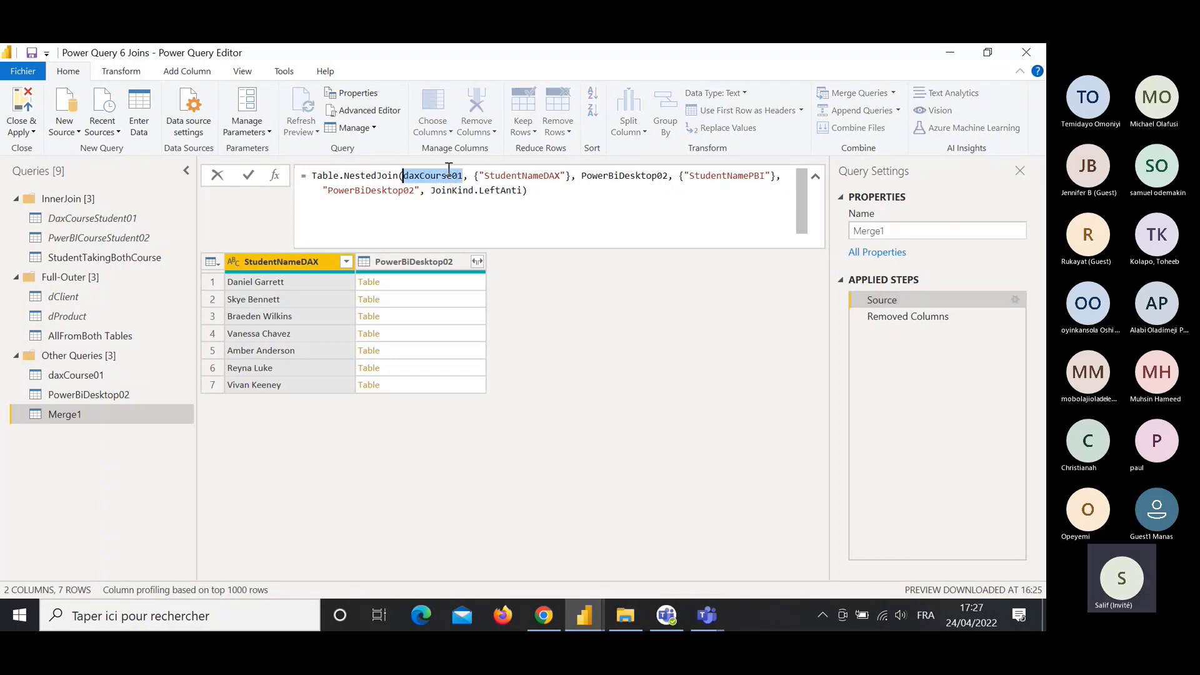
click(535, 175)
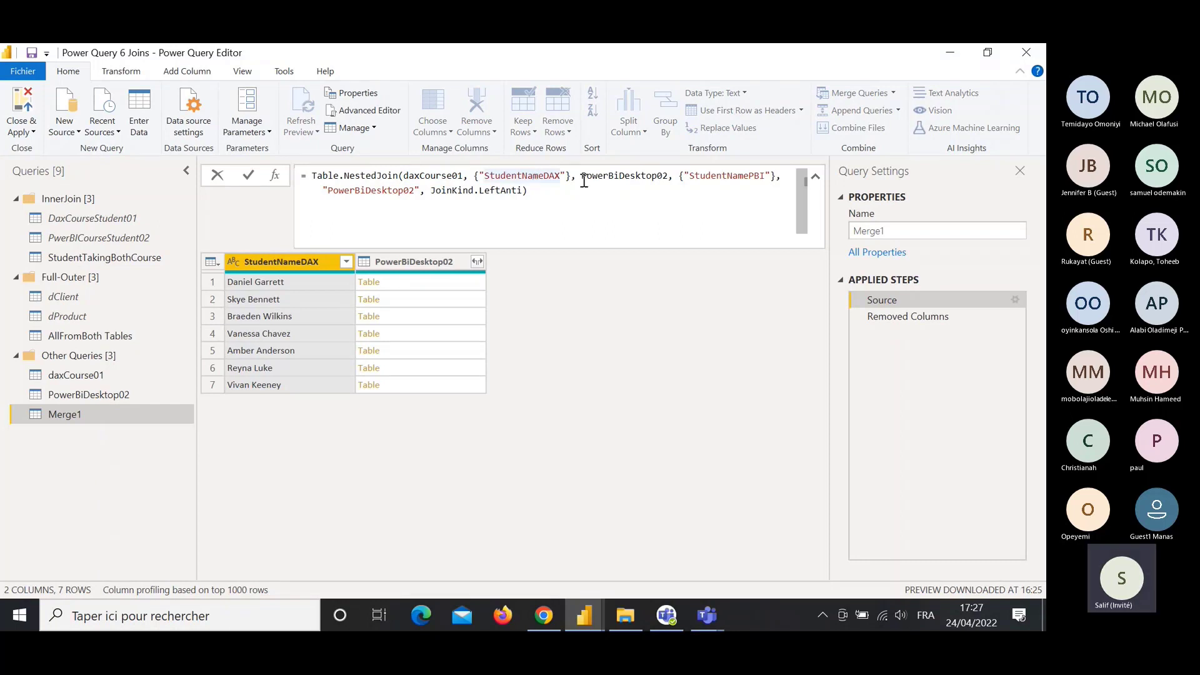
drag(667, 176, 581, 177)
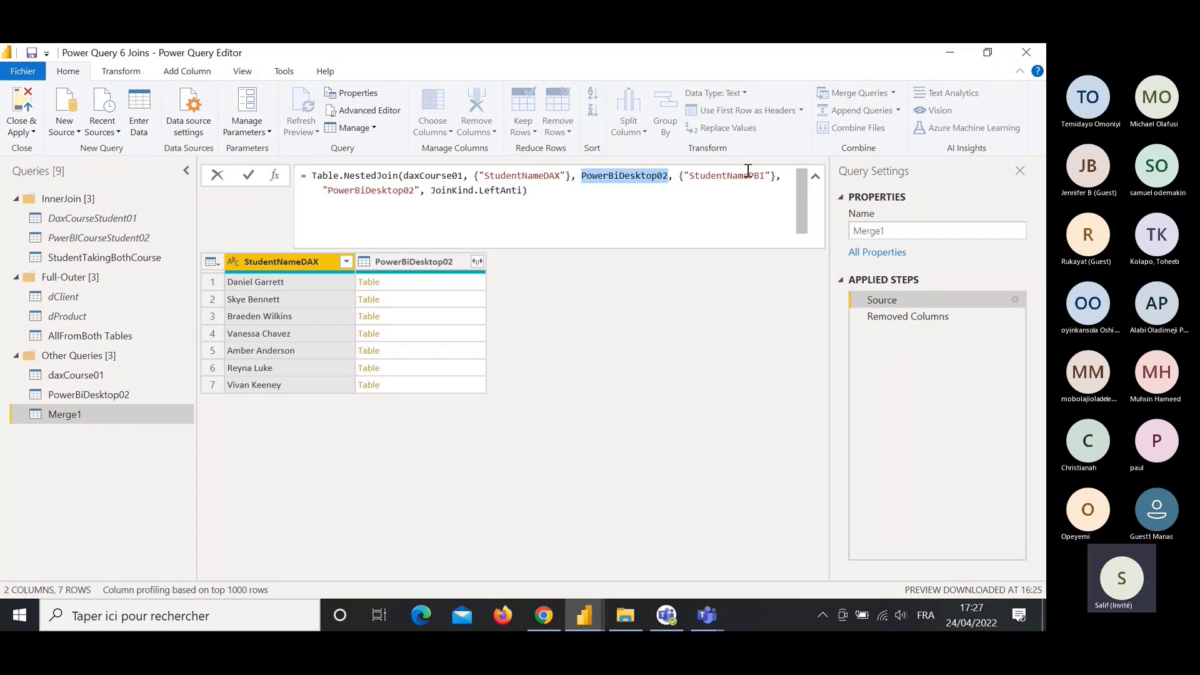
drag(764, 177, 696, 176)
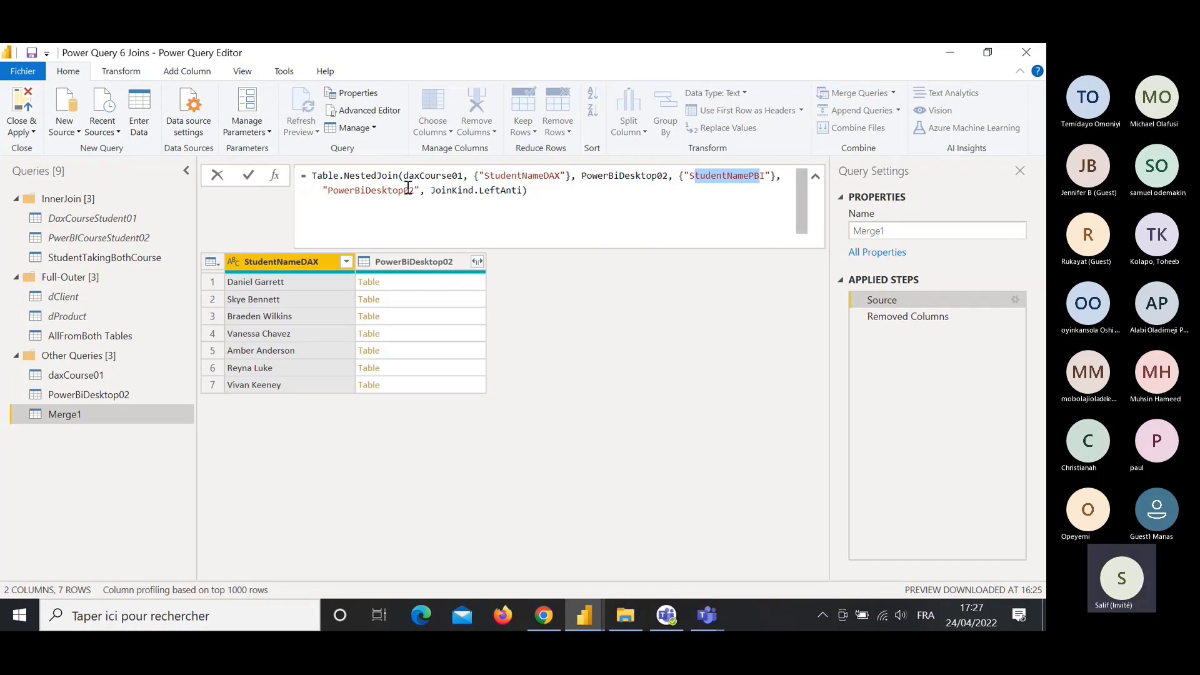
drag(411, 190, 355, 192)
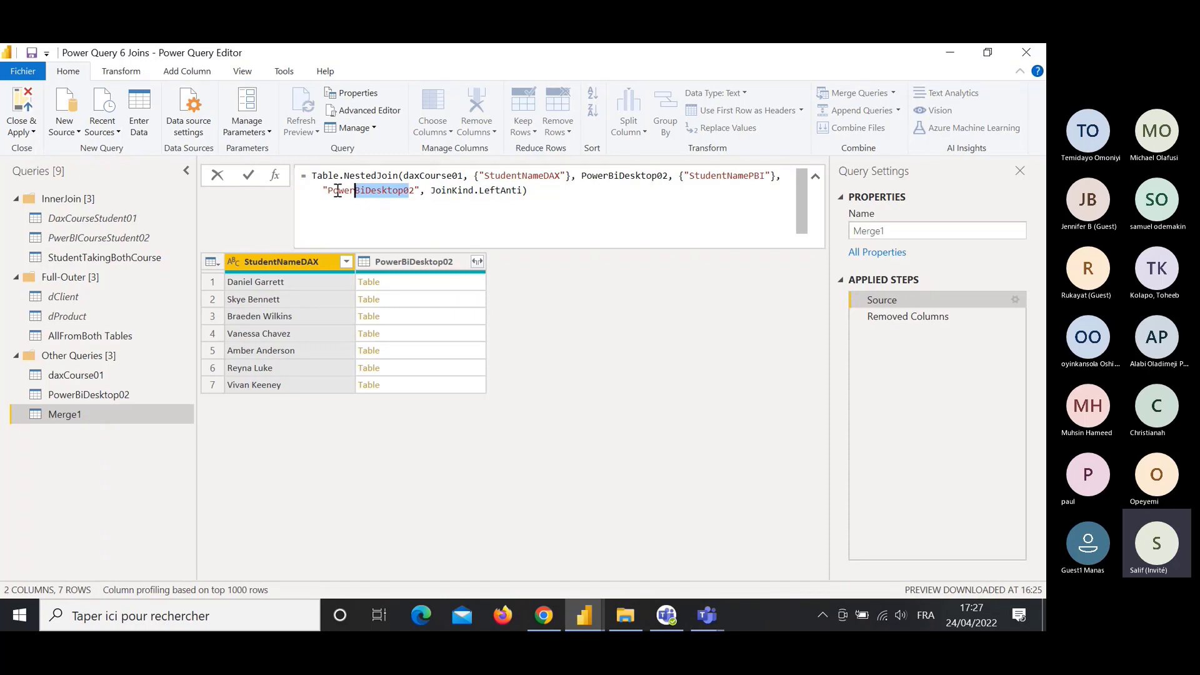
click(436, 190)
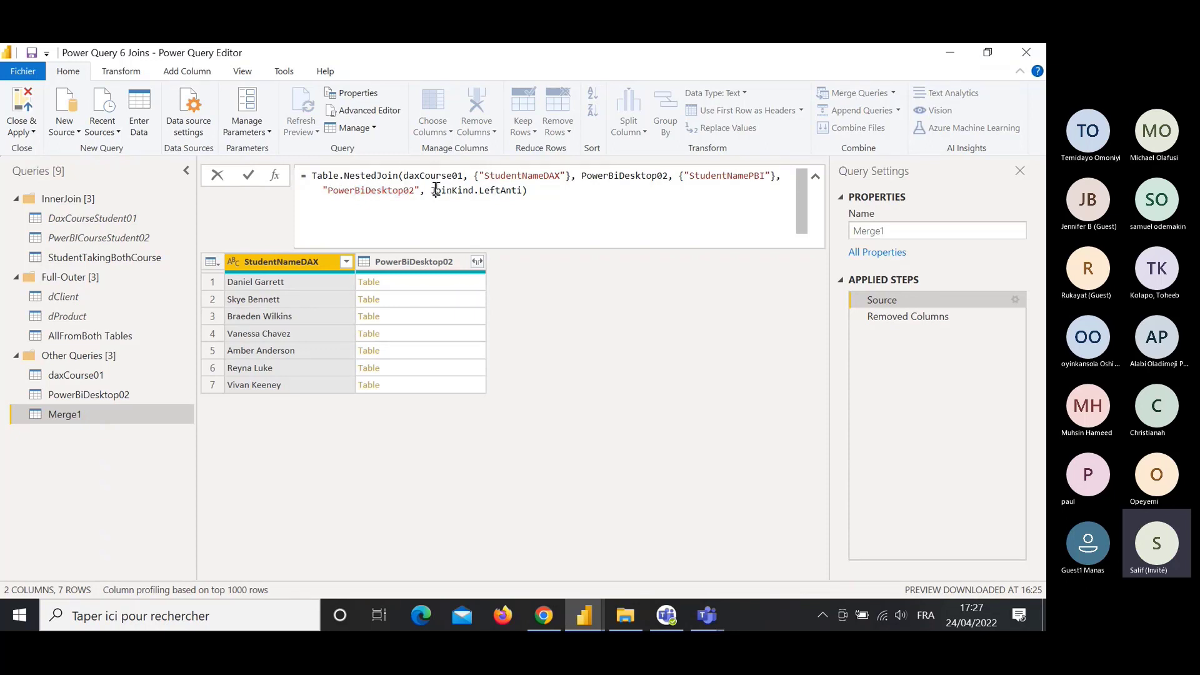
drag(436, 190, 524, 190)
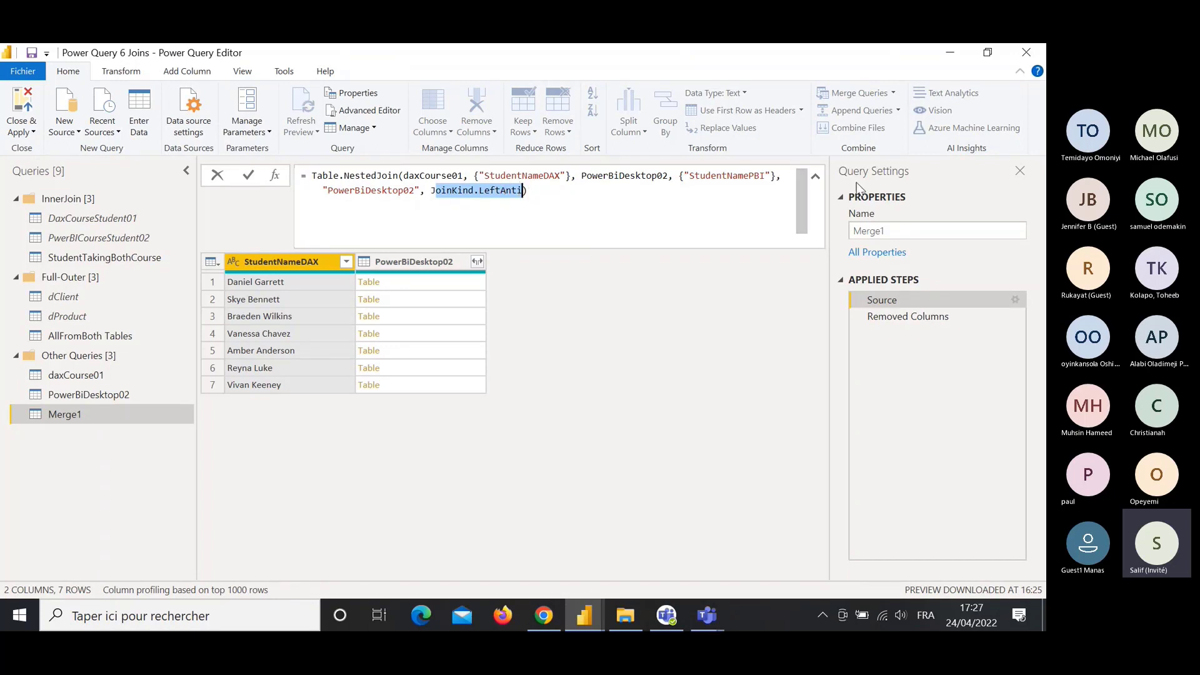
click(816, 178)
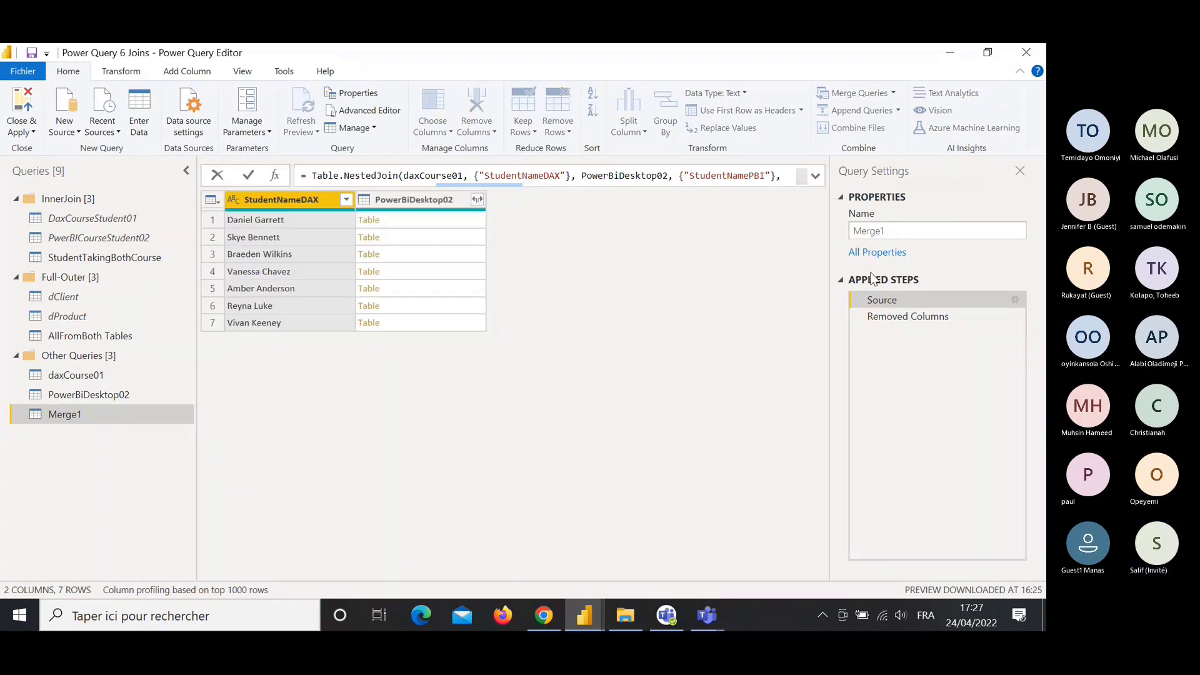
click(932, 317)
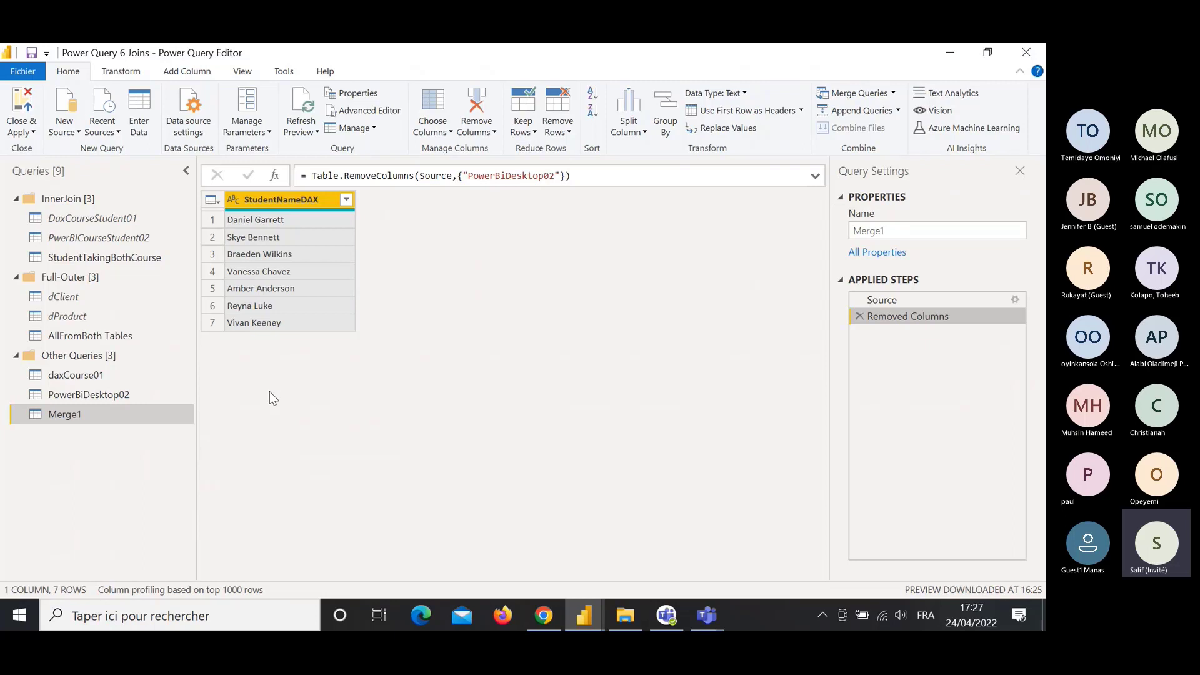
Rename the merged query as OnlyStudentsinDAXCourse.
double_click(856, 231)
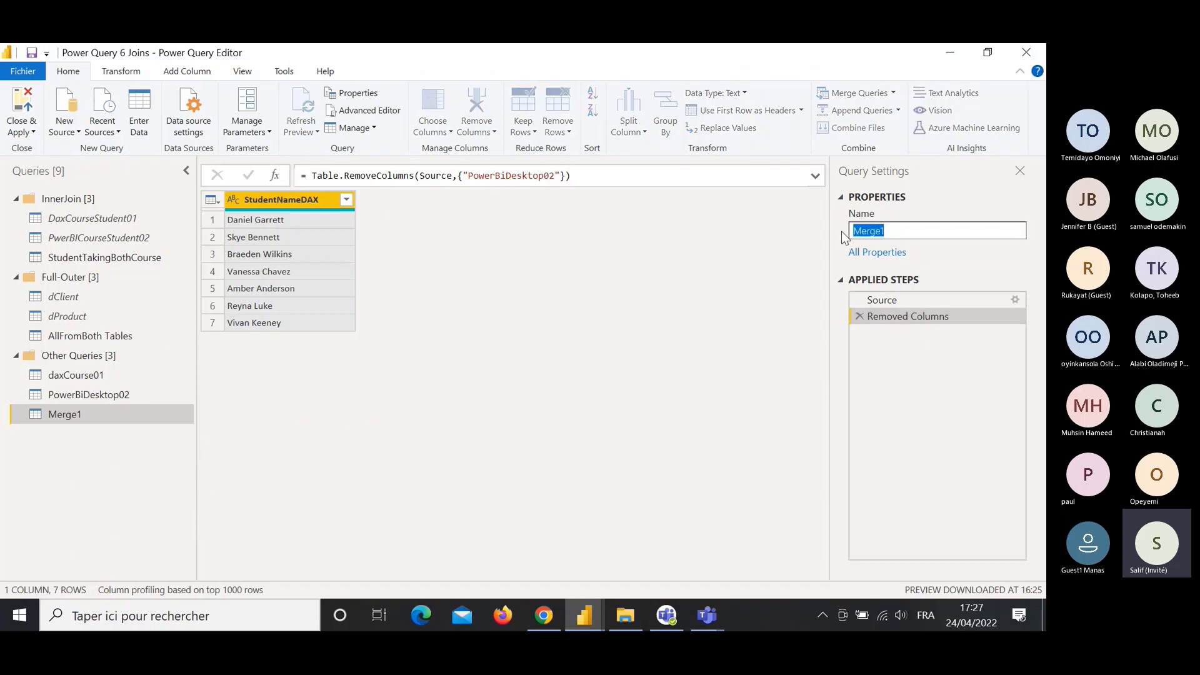
text(Only)
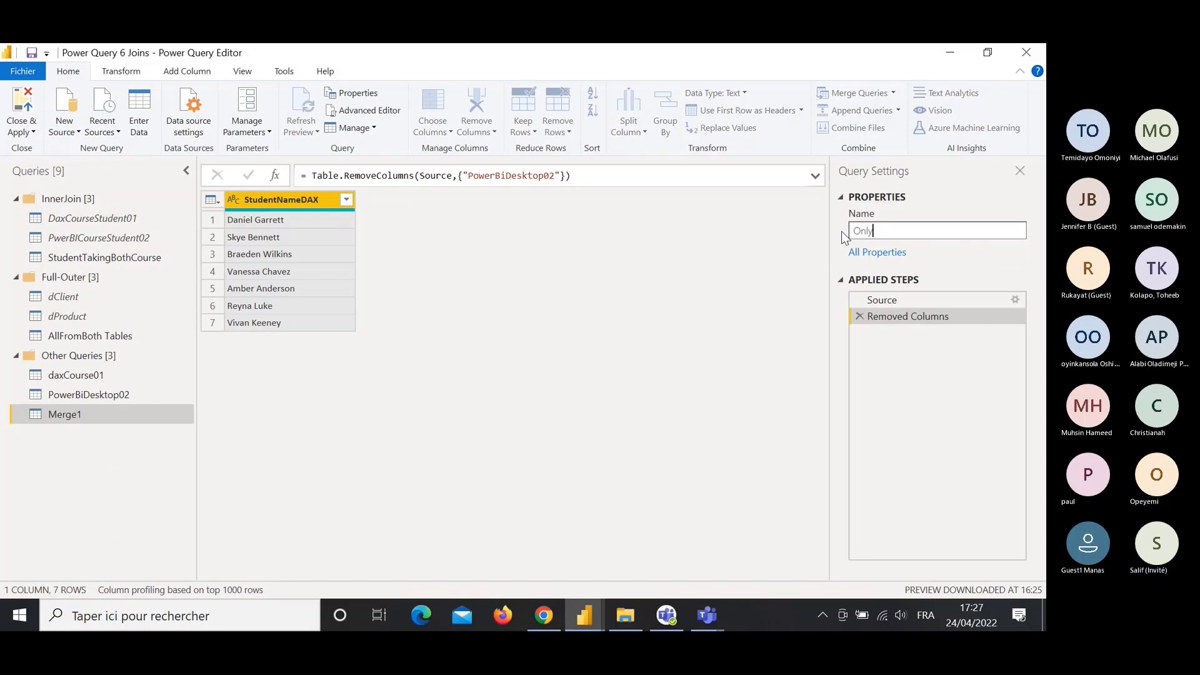
text(Stude)
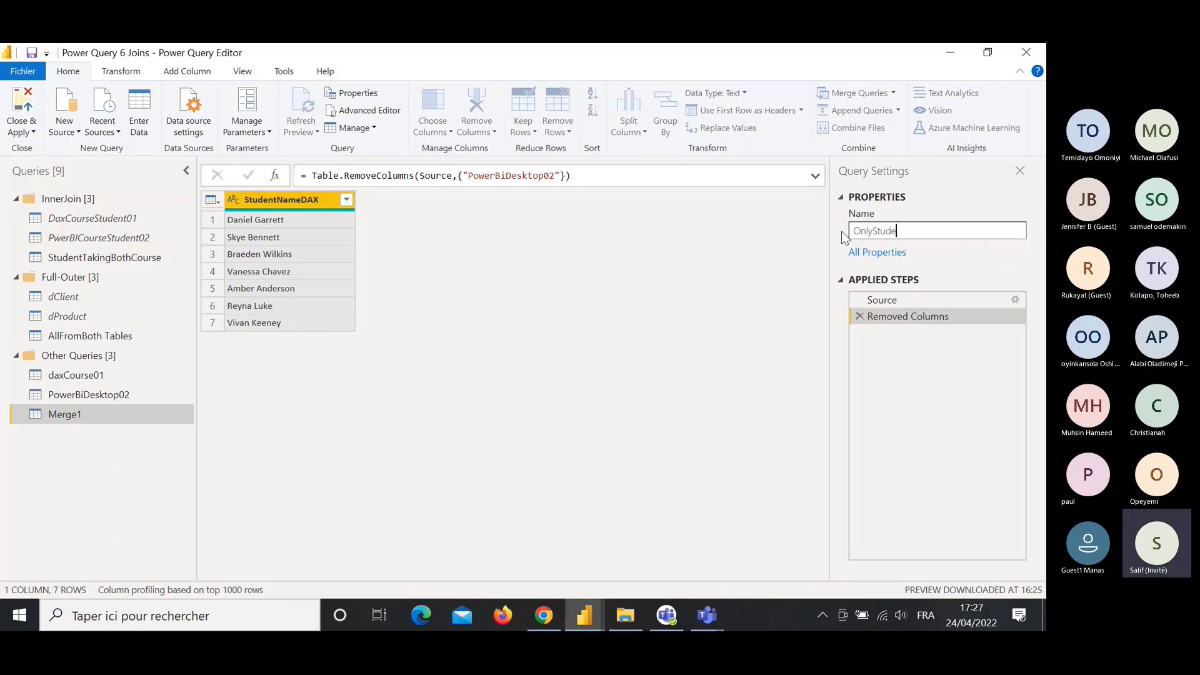
text(ntsinDAXCour)
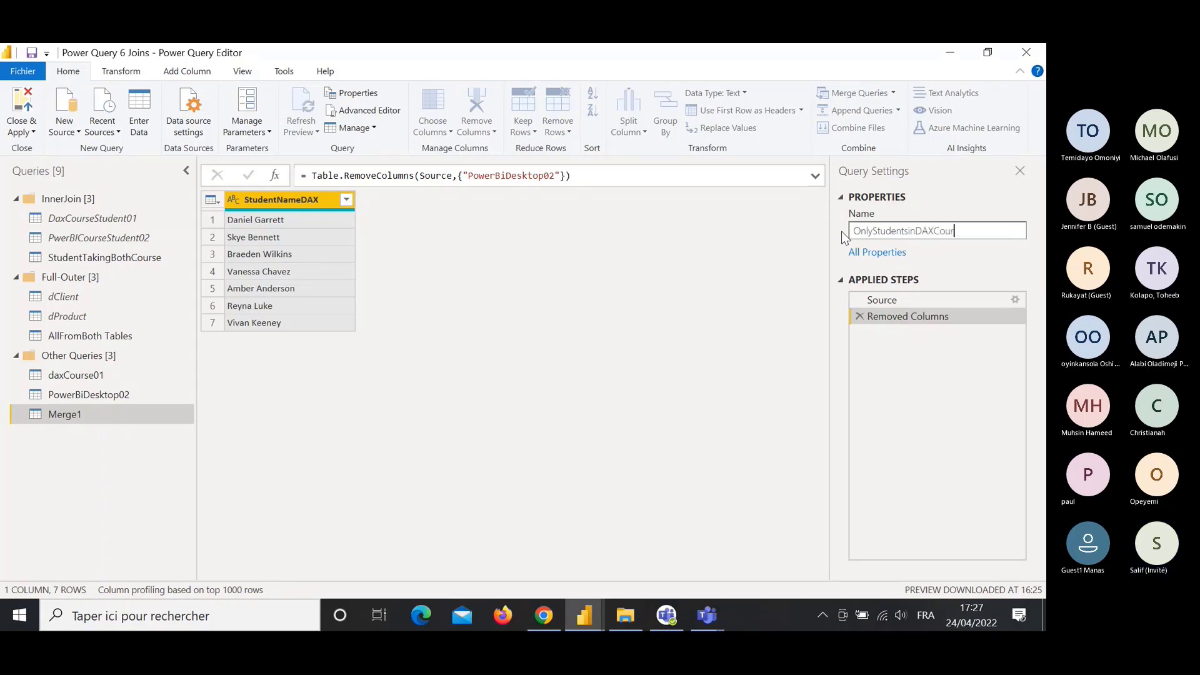
text(se)
key(Return)
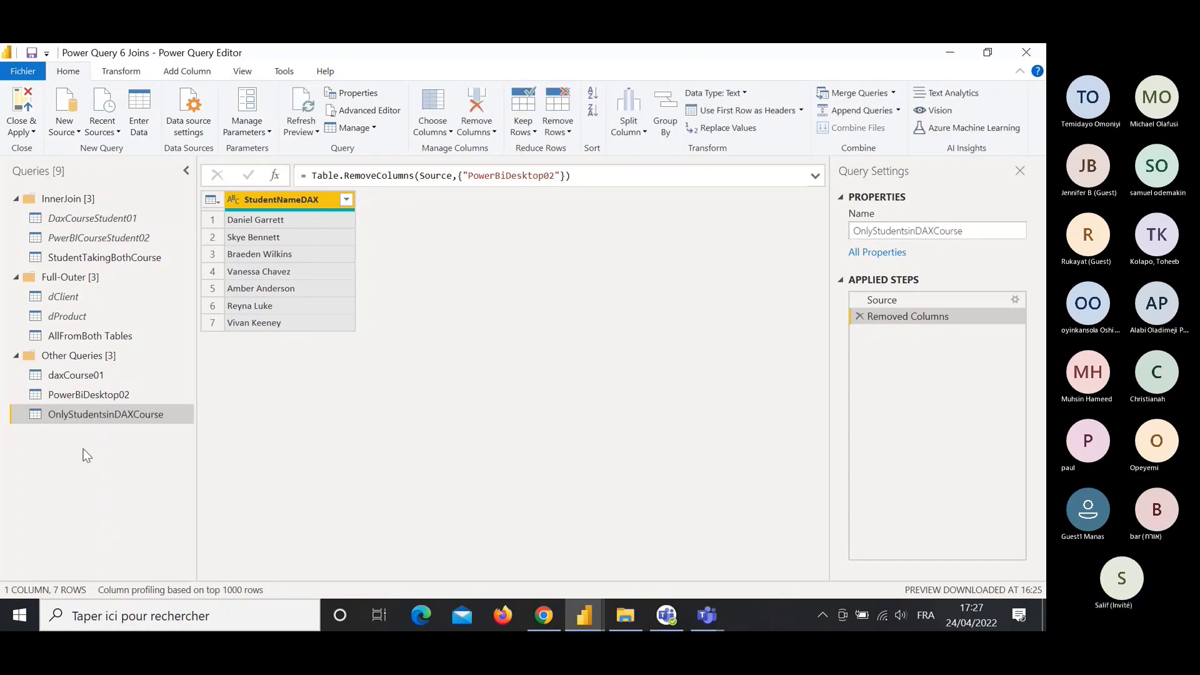
Create a query group named LeftAnti and move daxCourse01, PowerBiDesktop02 and OnlyStudentsinDAXCourse into it.
right_click(84, 449)
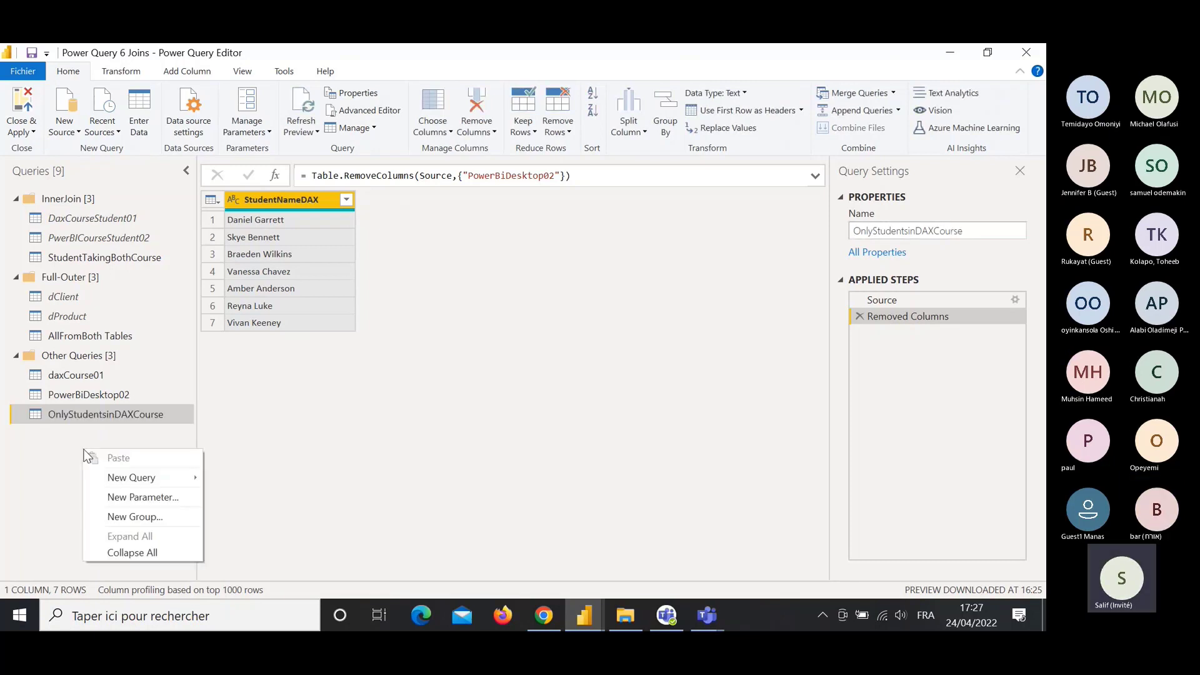
click(160, 515)
text(LeftAnti)
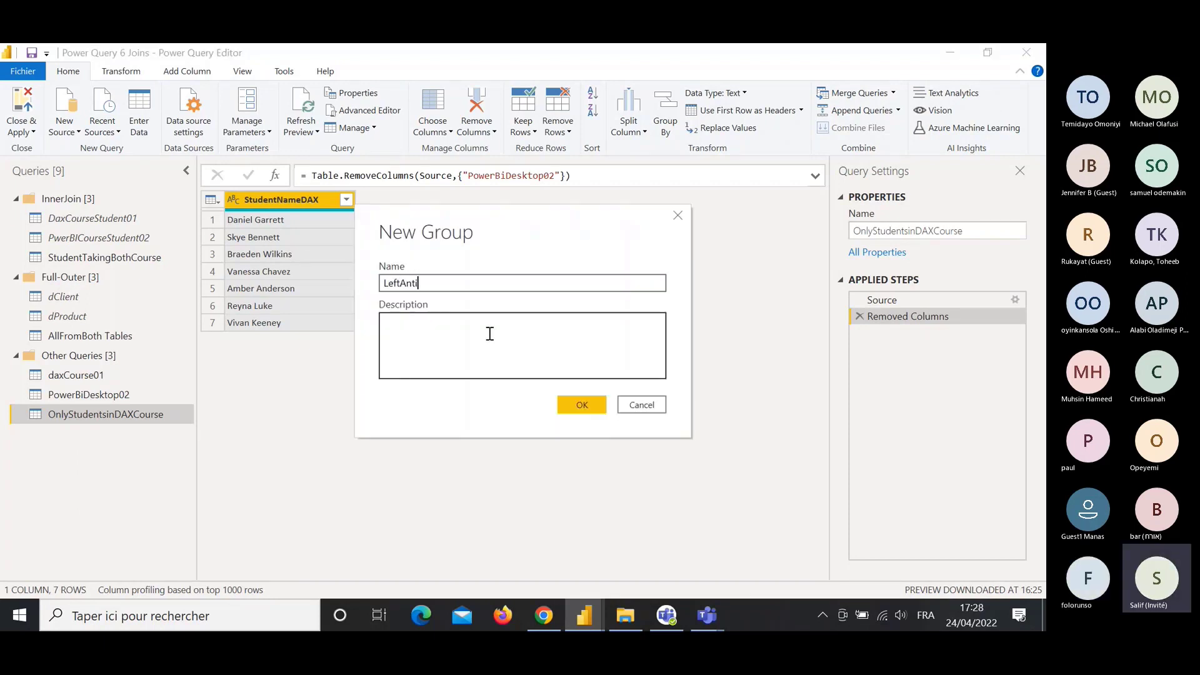
key(Return)
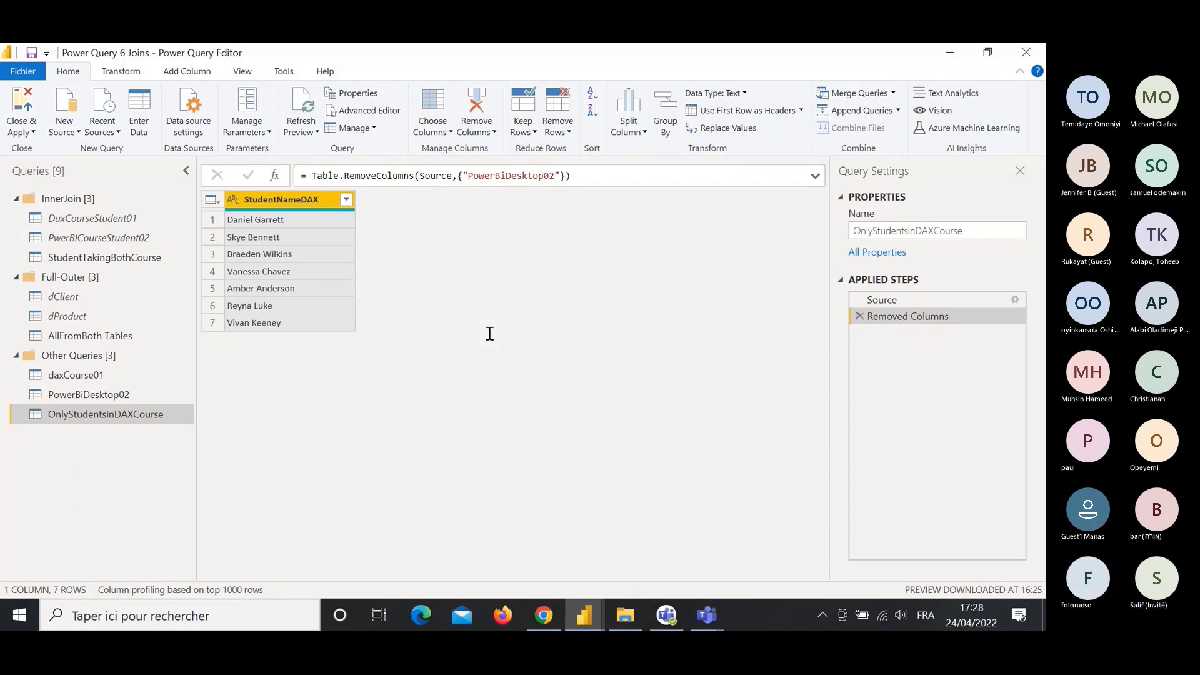
click(81, 399)
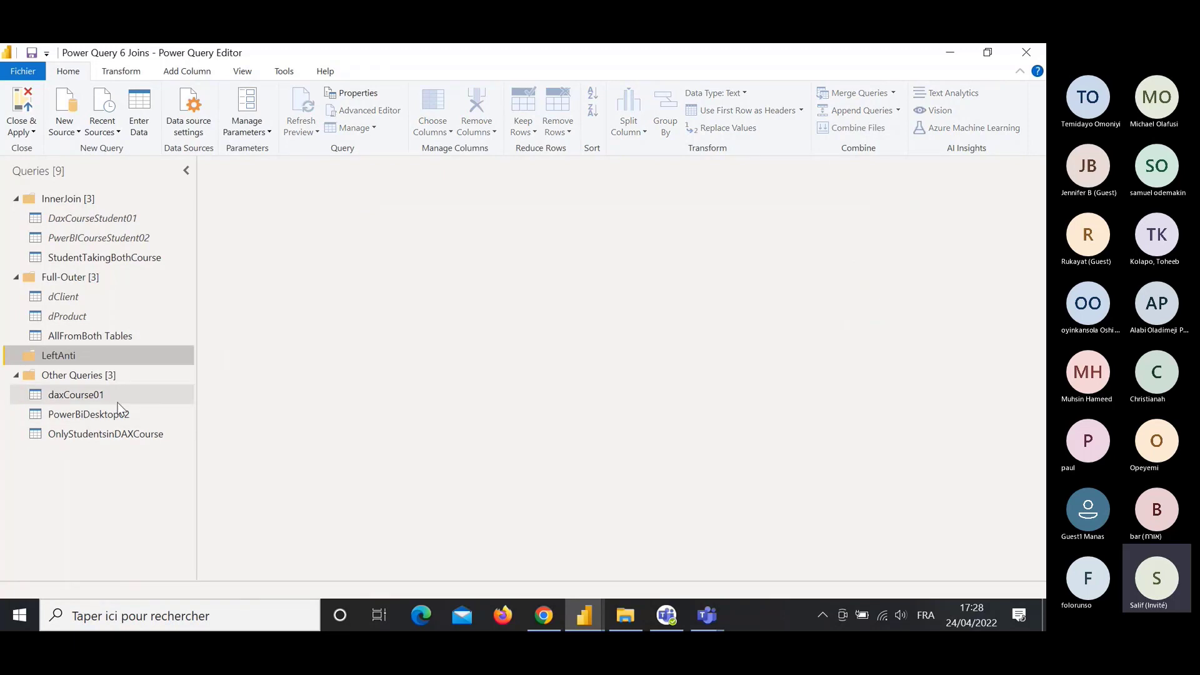
shift+click(109, 431)
drag(109, 432, 71, 358)
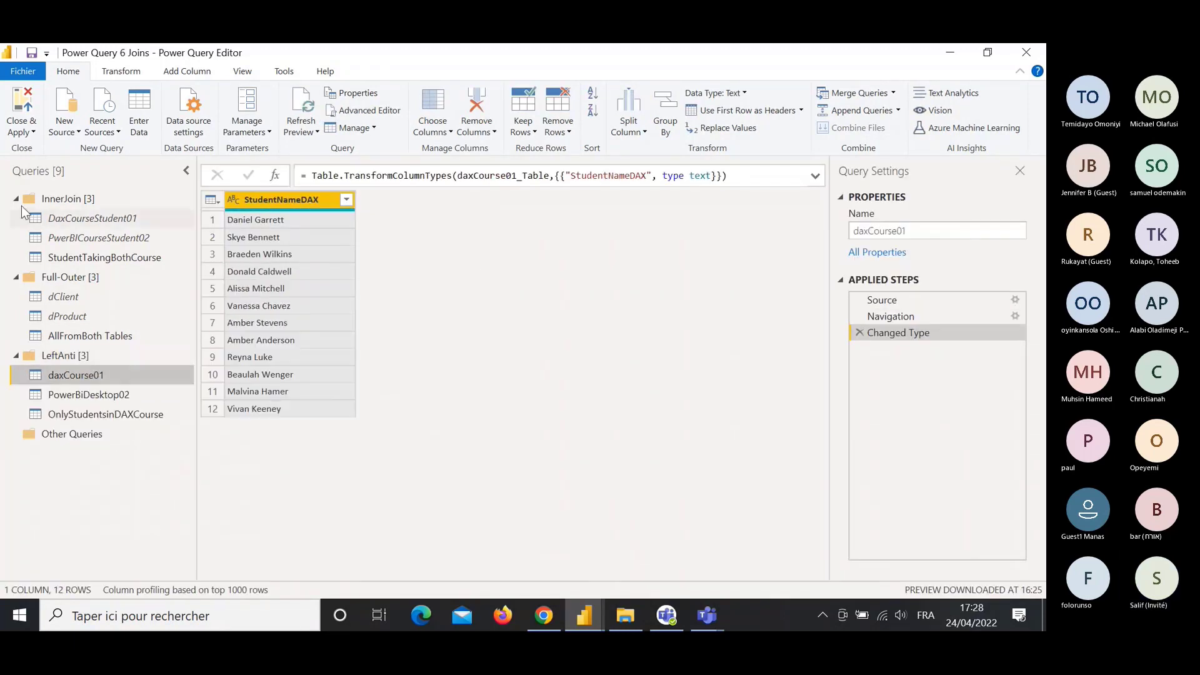
Collapse the InnerJoin and Full-Outer groups and disable load for the daxCourse01 and PowerBiDesktop02 queries in LeftAnti.
click(16, 199)
click(16, 219)
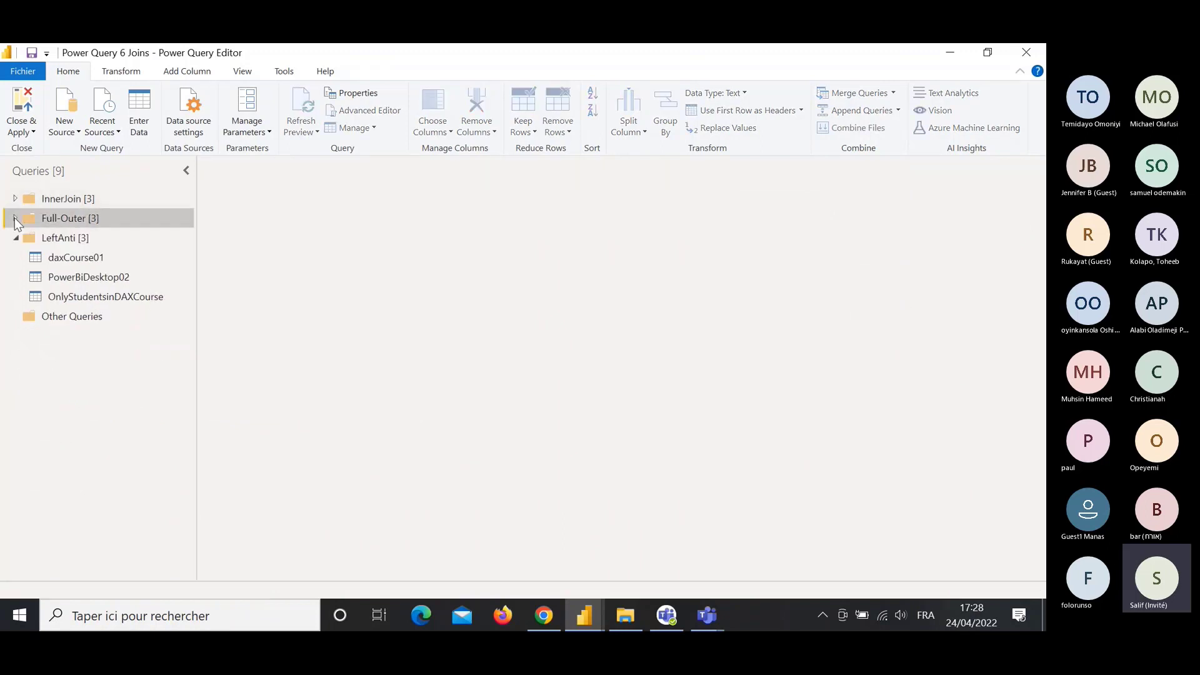
click(84, 259)
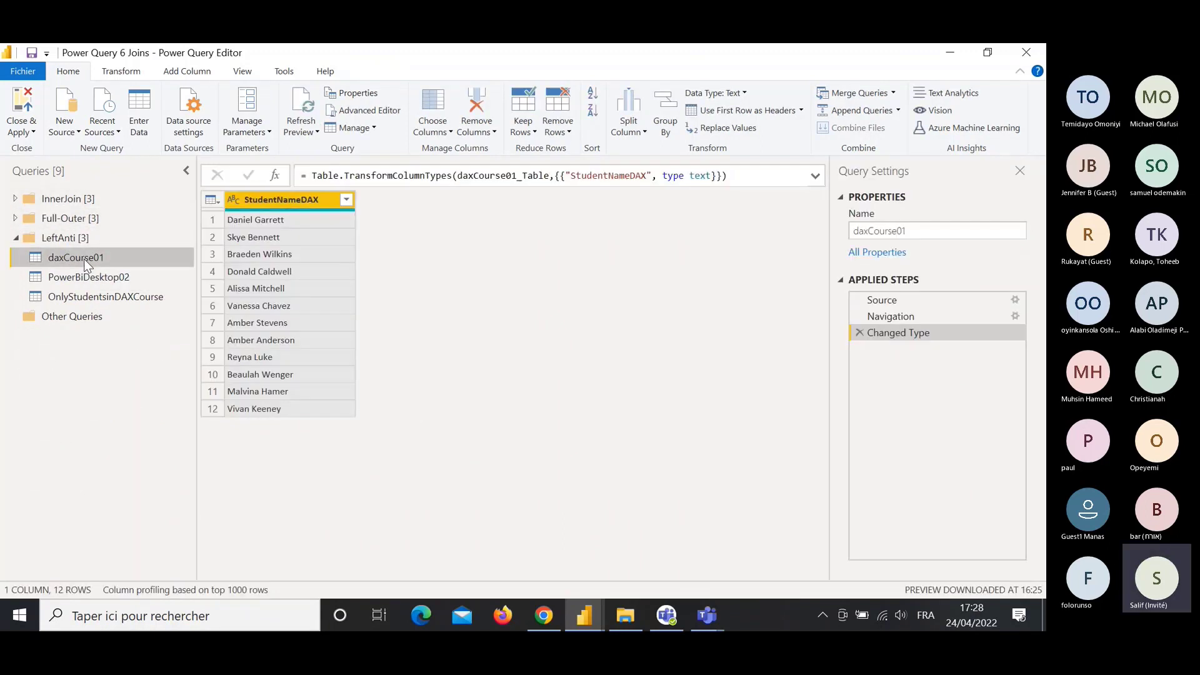
right_click(84, 259)
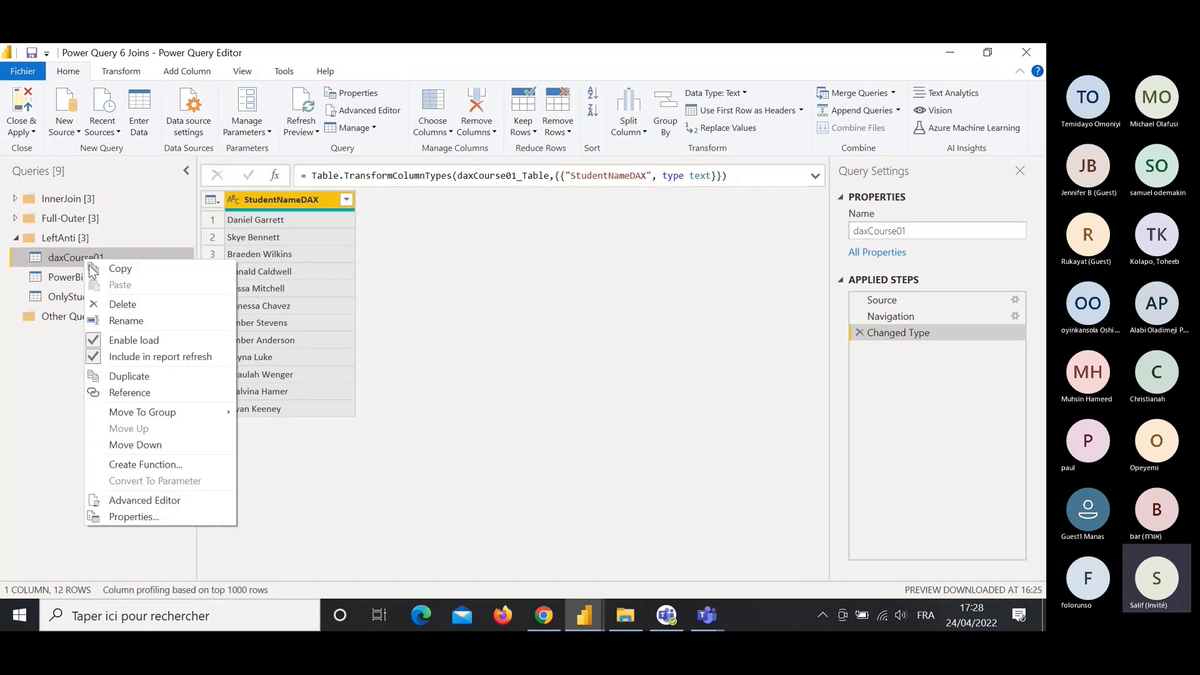
click(115, 340)
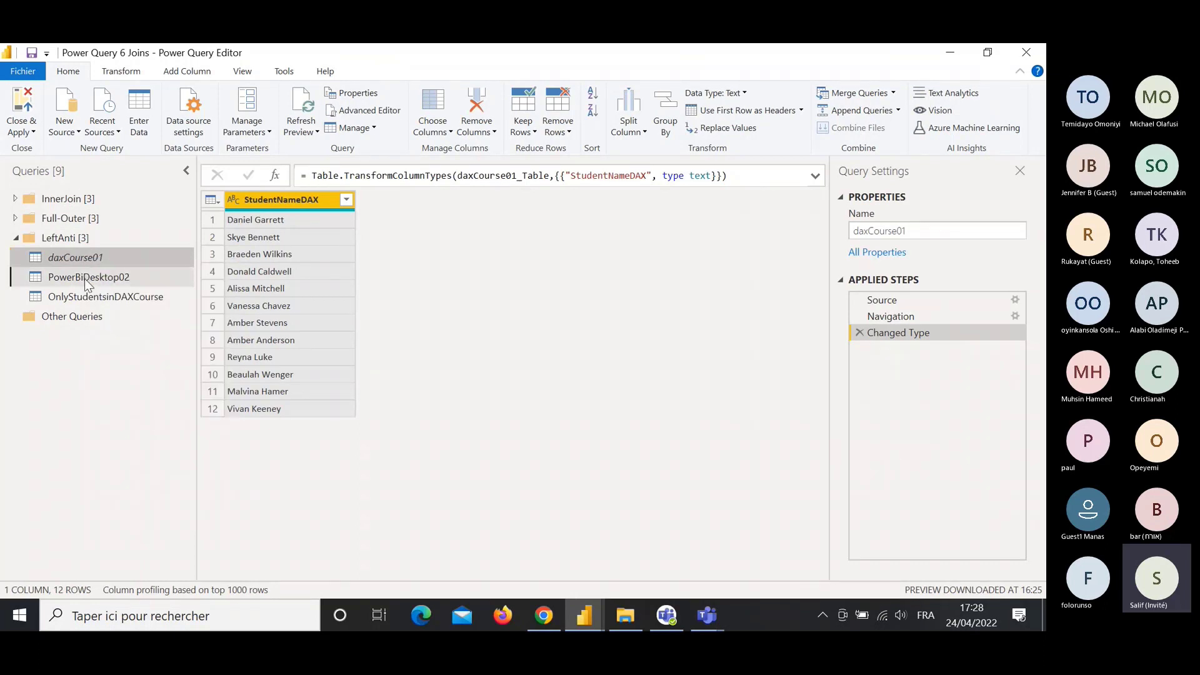
right_click(84, 279)
click(115, 360)
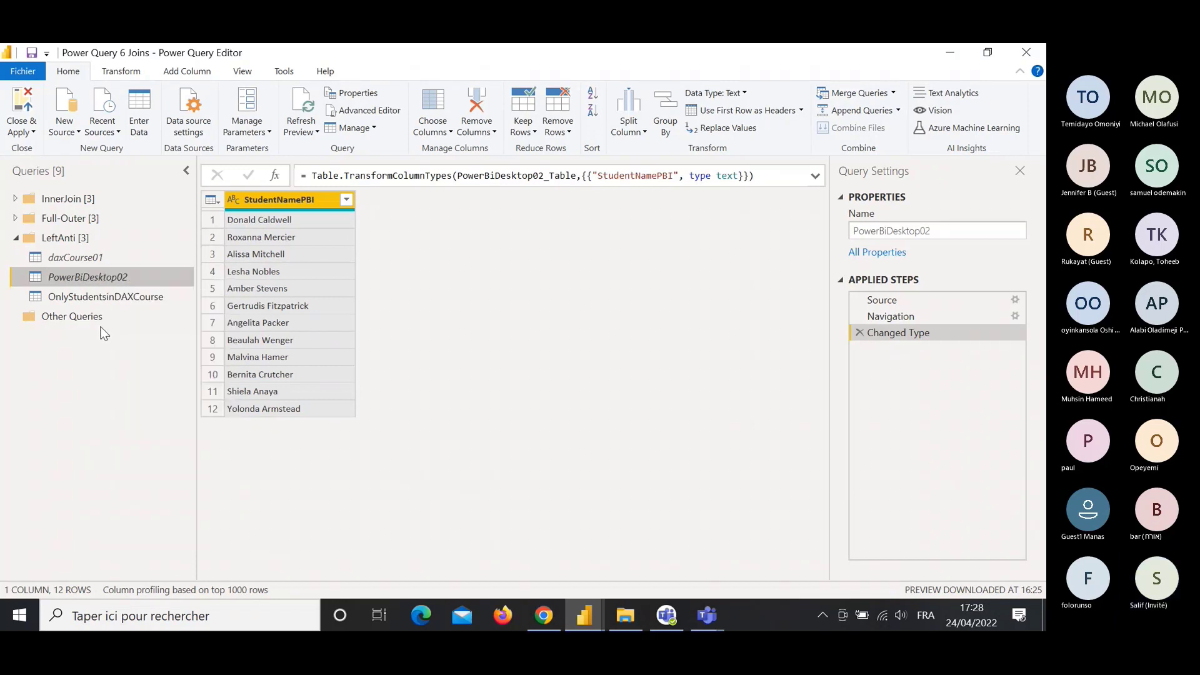
Close and apply the query changes, and inspect the loaded OnlyStudentsinDAXCourse table in the data view.
click(163, 294)
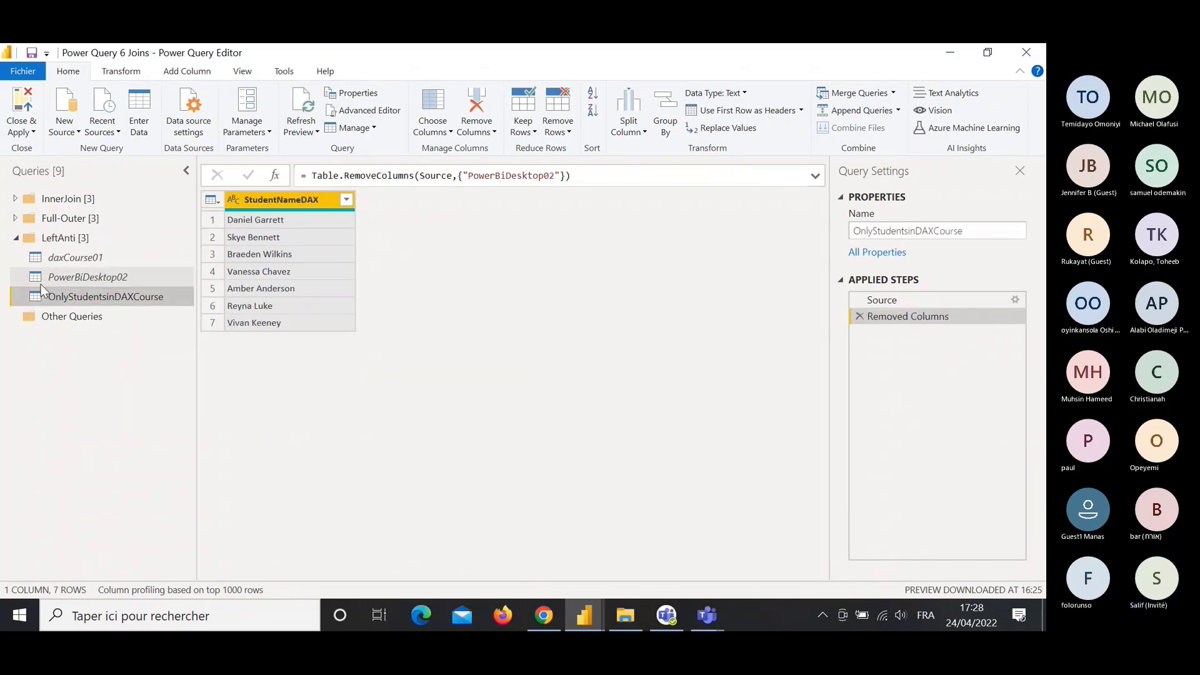
click(25, 92)
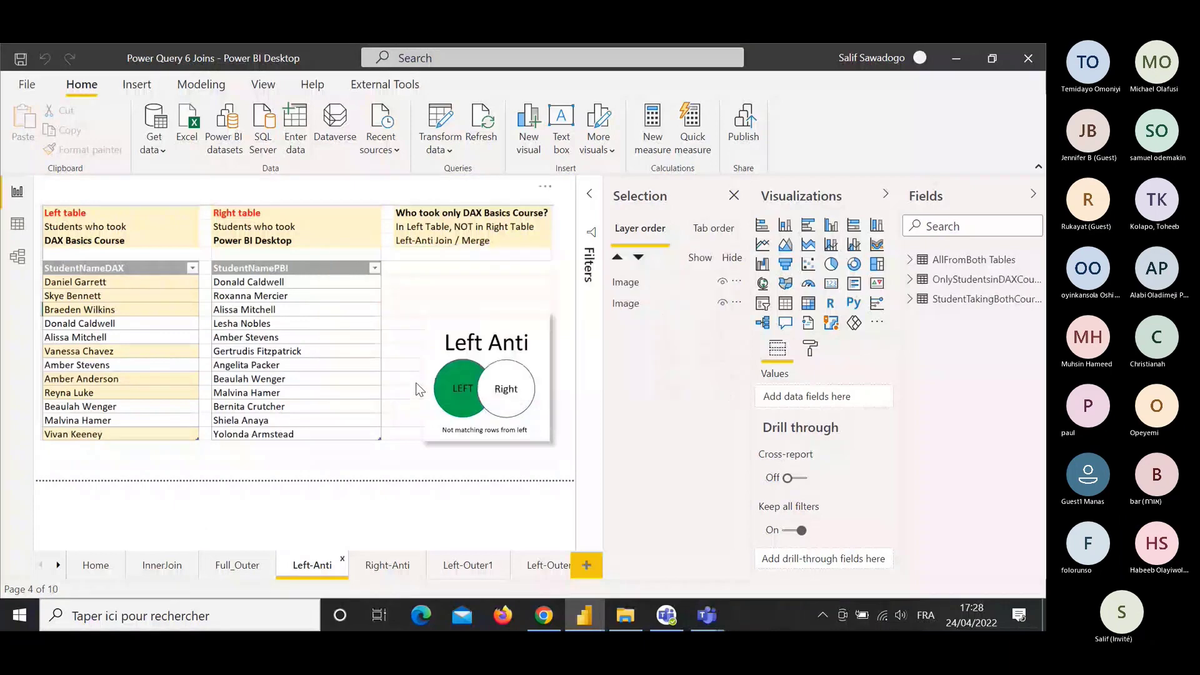
click(21, 233)
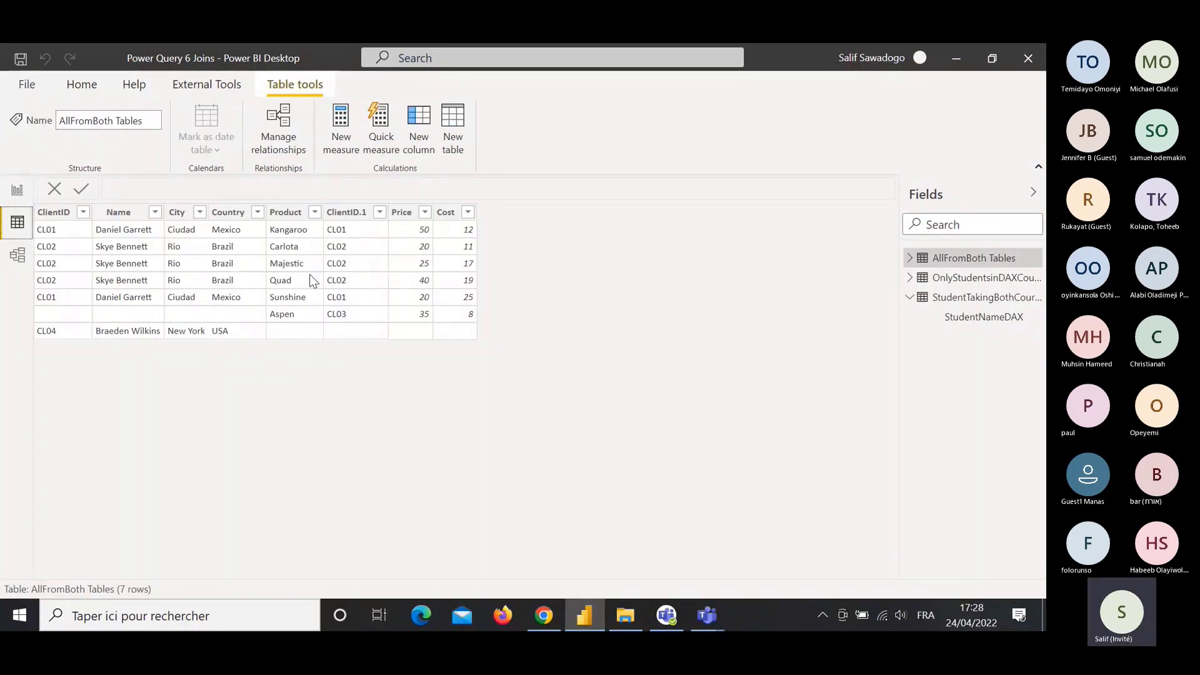
click(986, 282)
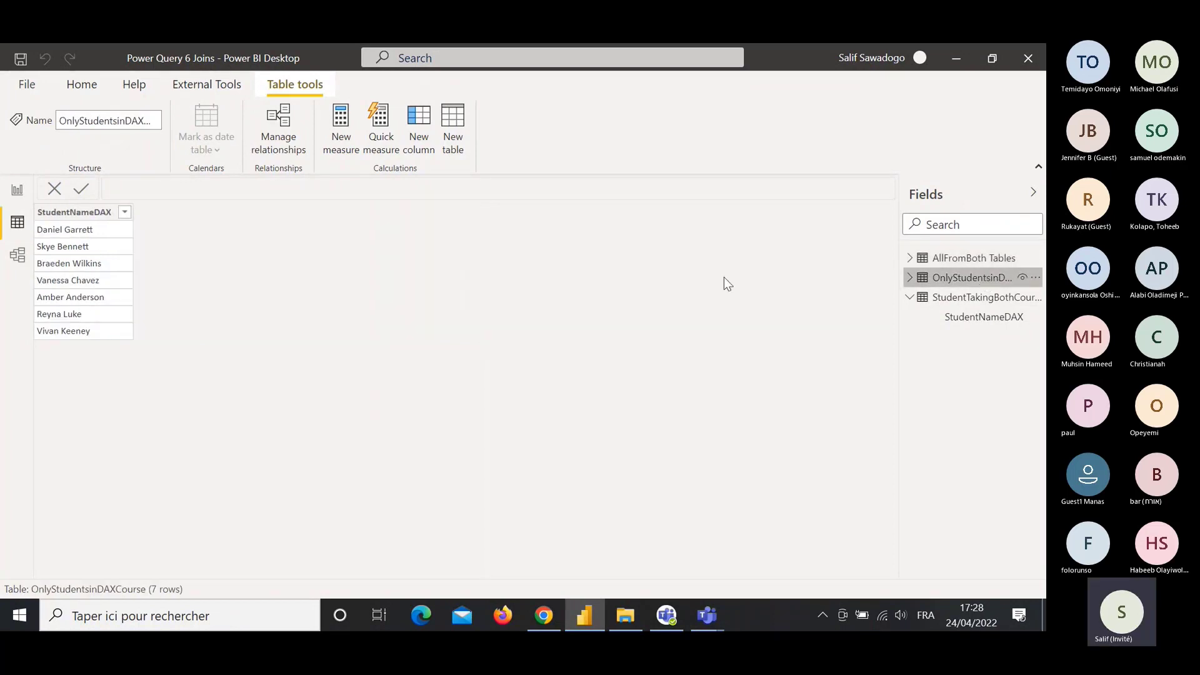
click(77, 212)
Go to the report's Right-Anti page and import daxCourse01 and PowerBiDesktop02 from 4.Right-Anti.xlsx for transformation in Power Query.
click(22, 190)
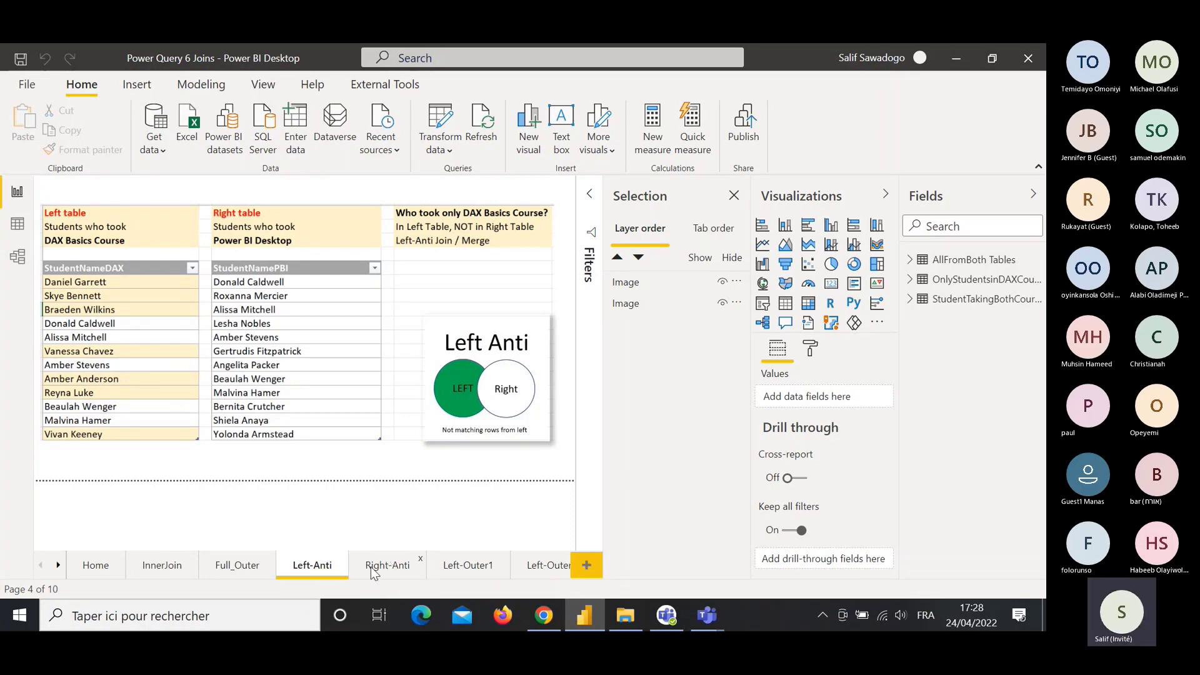
click(387, 565)
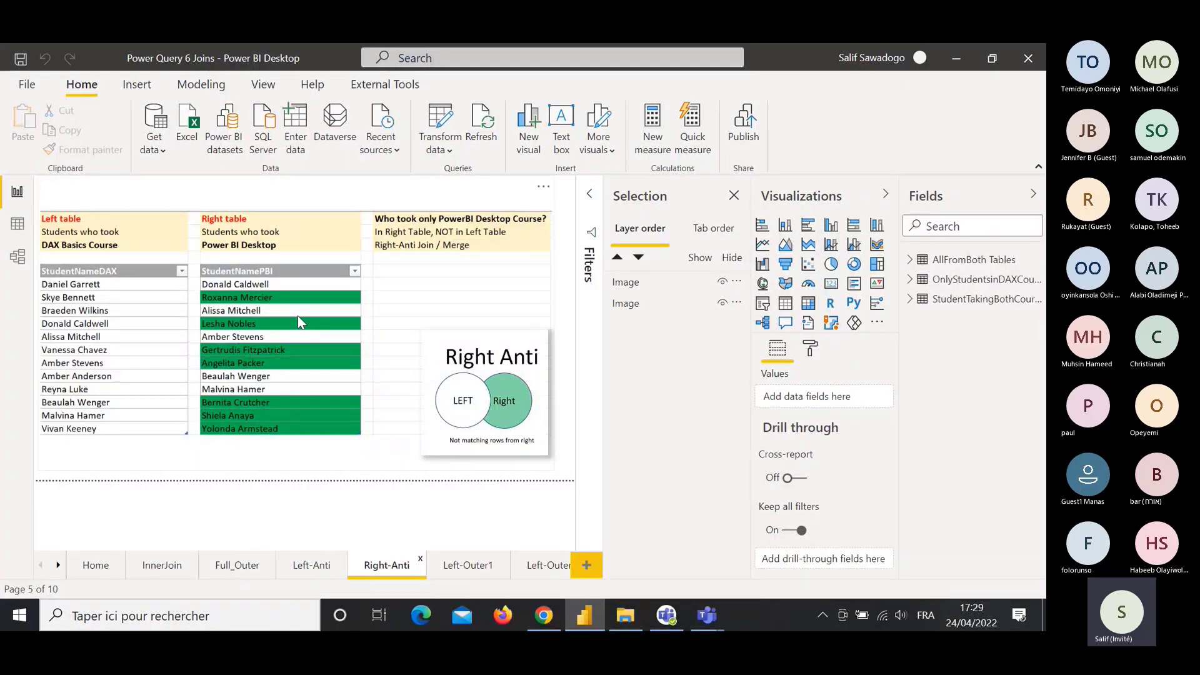
click(198, 133)
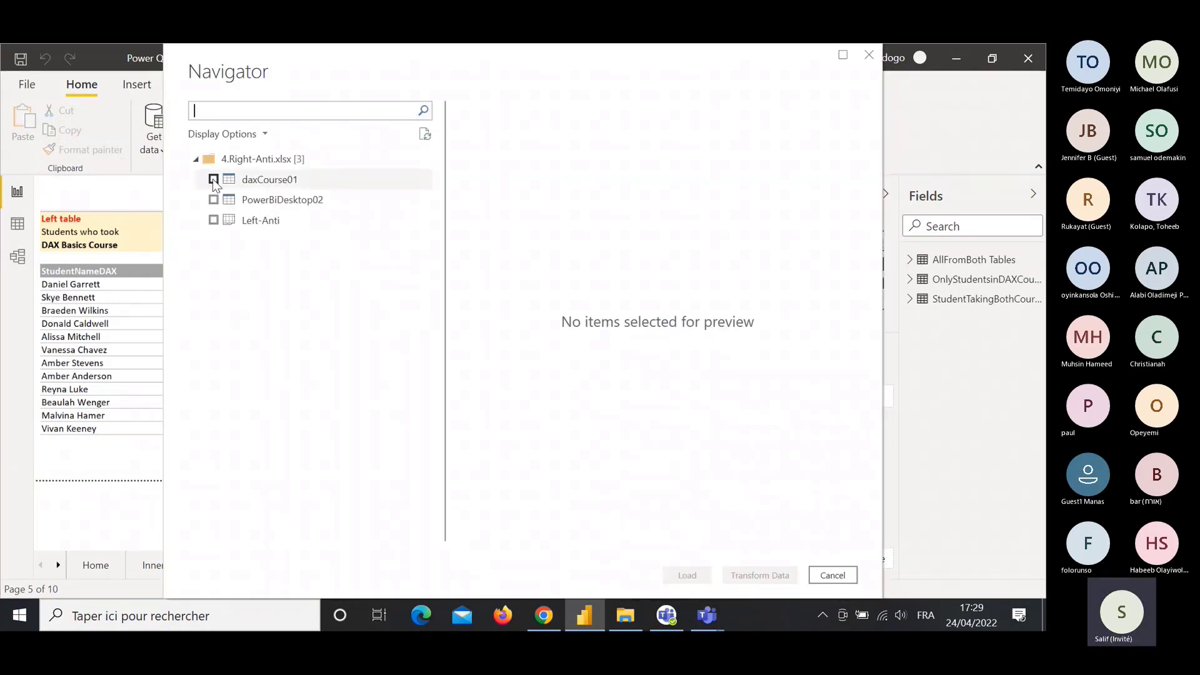
click(212, 179)
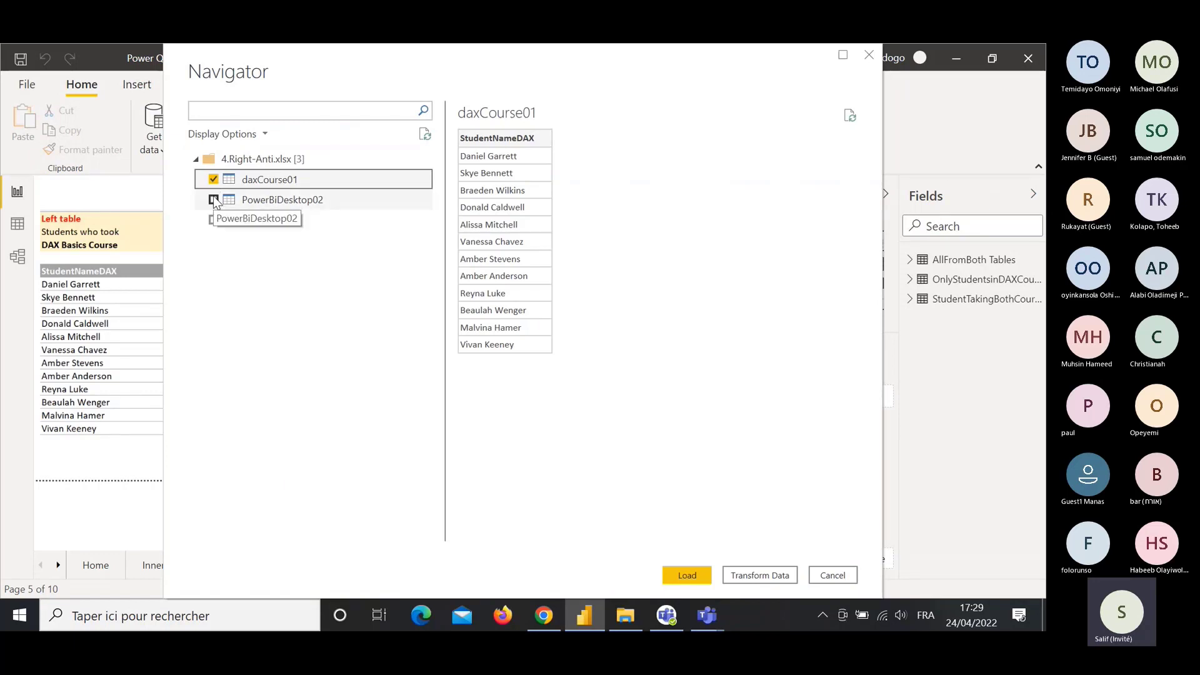
click(213, 199)
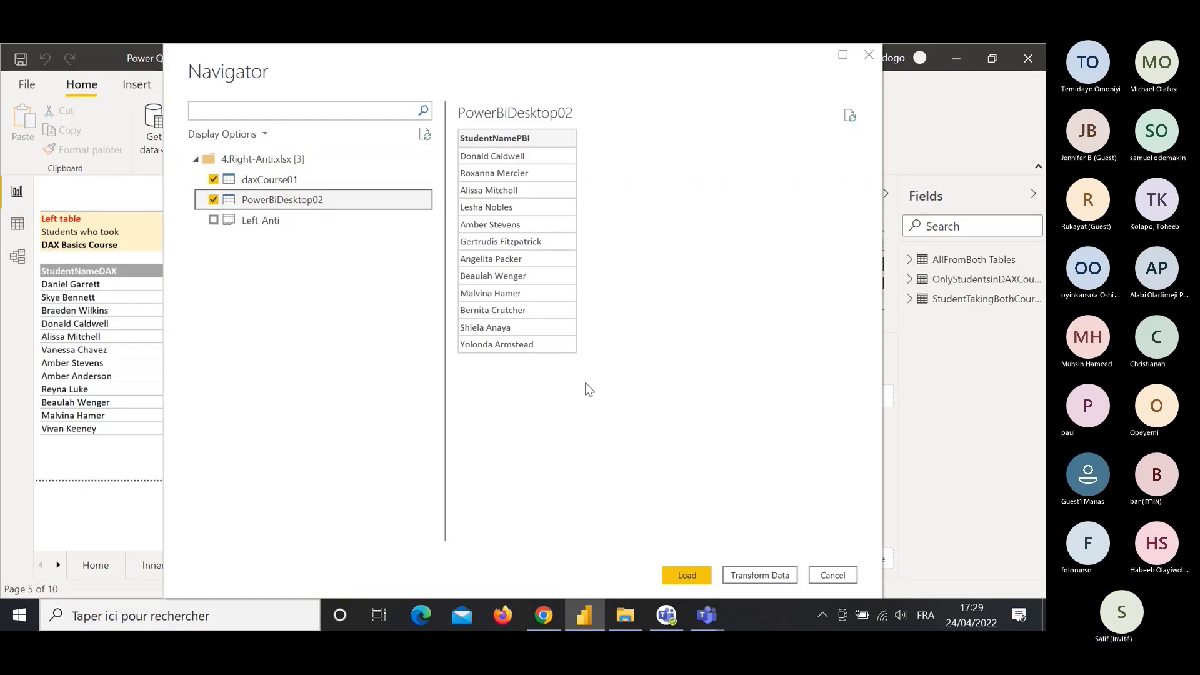
click(763, 578)
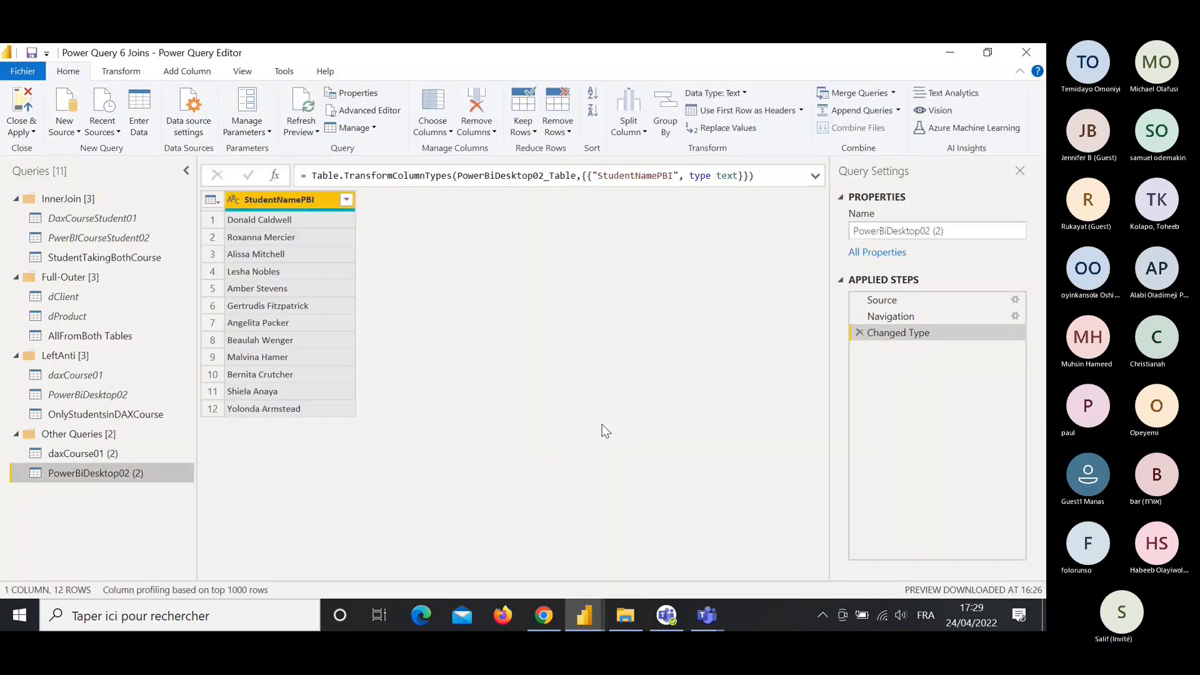
Merge daxCourse01 (2) with daxCourse01 (2) as a new query, matching on StudentNameDAX with the Right Anti join kind.
click(101, 459)
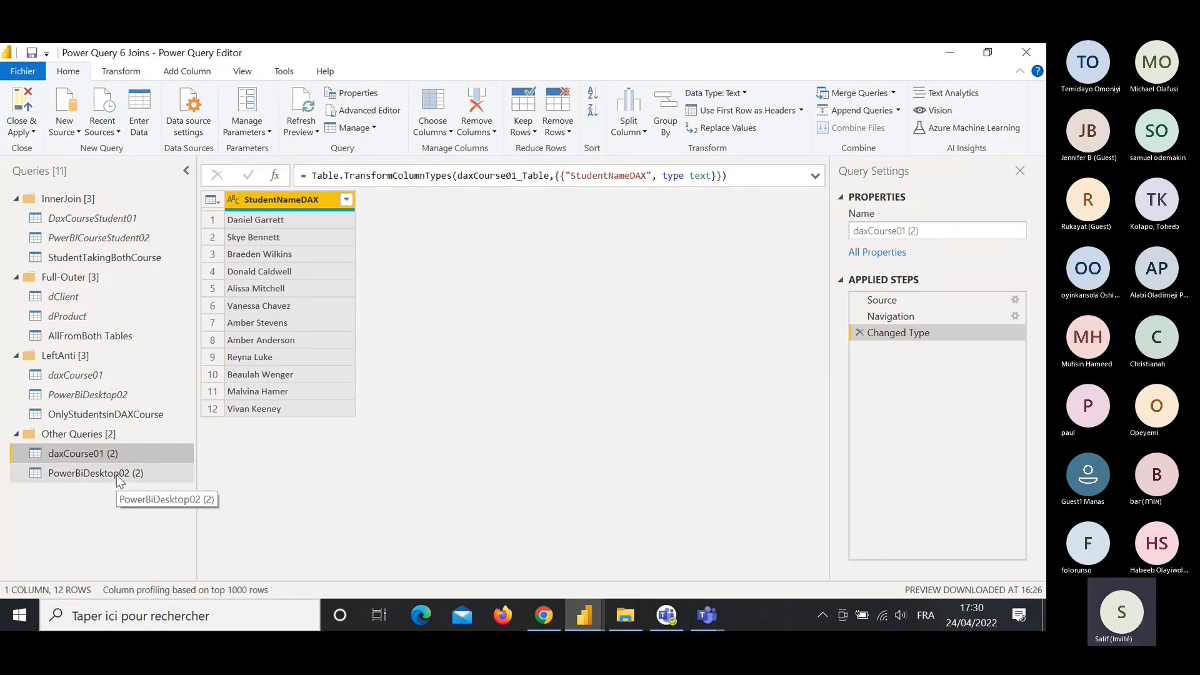
click(893, 93)
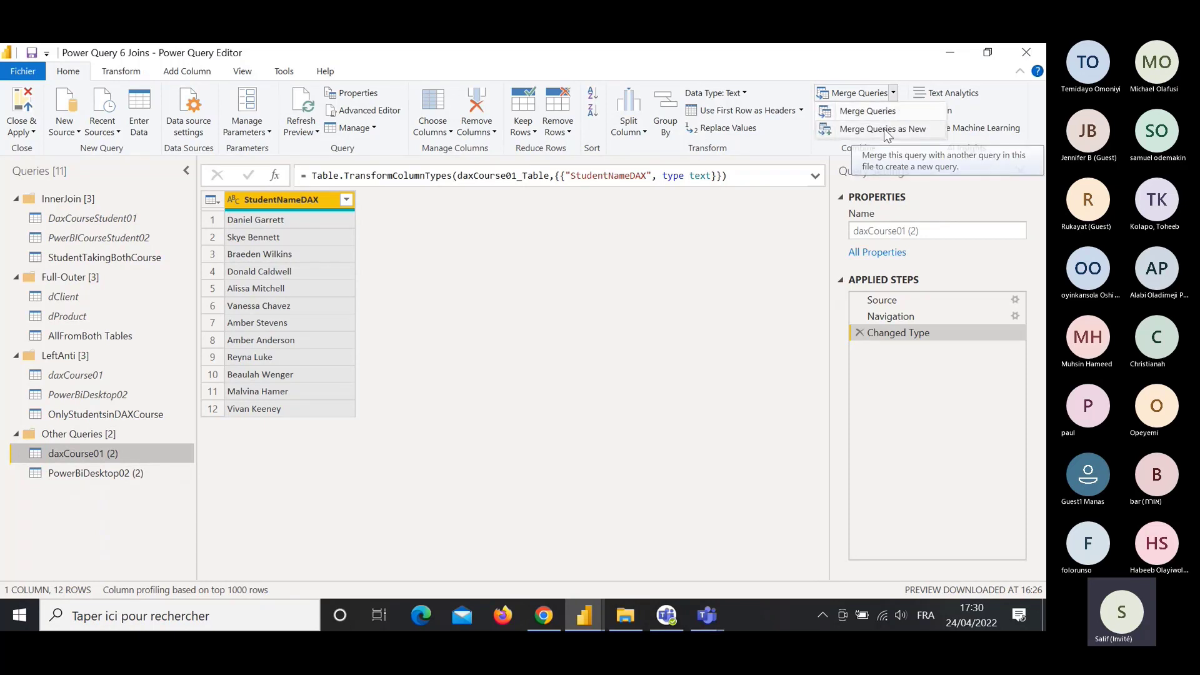
click(884, 129)
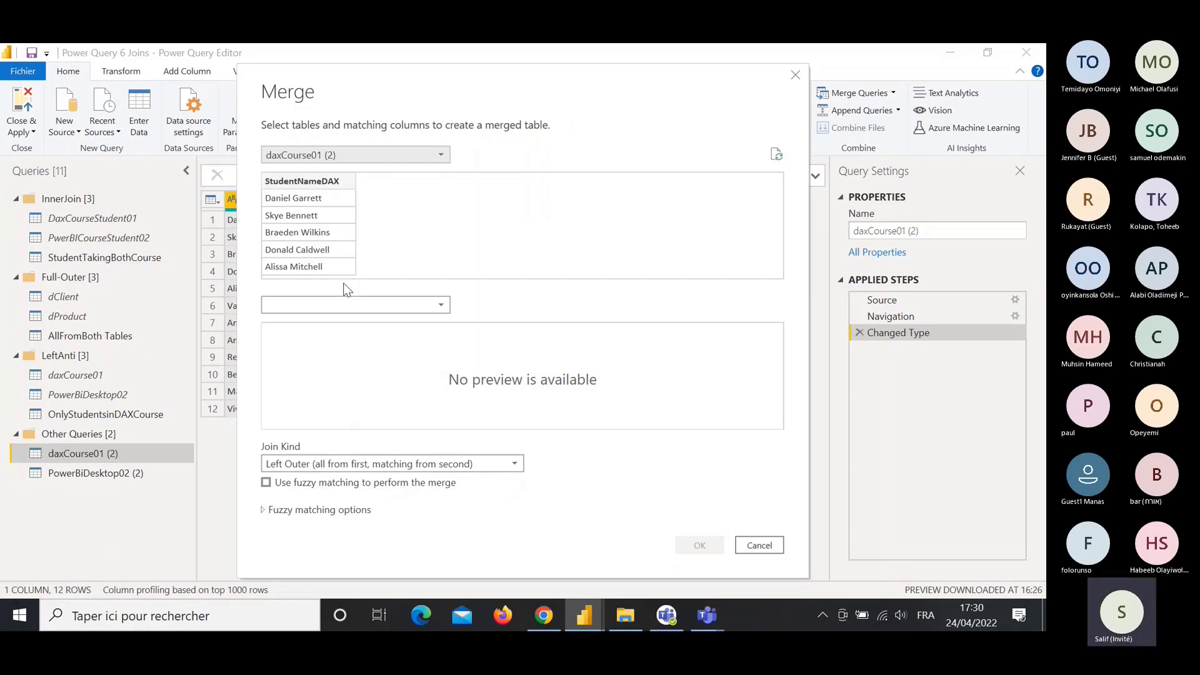
click(346, 305)
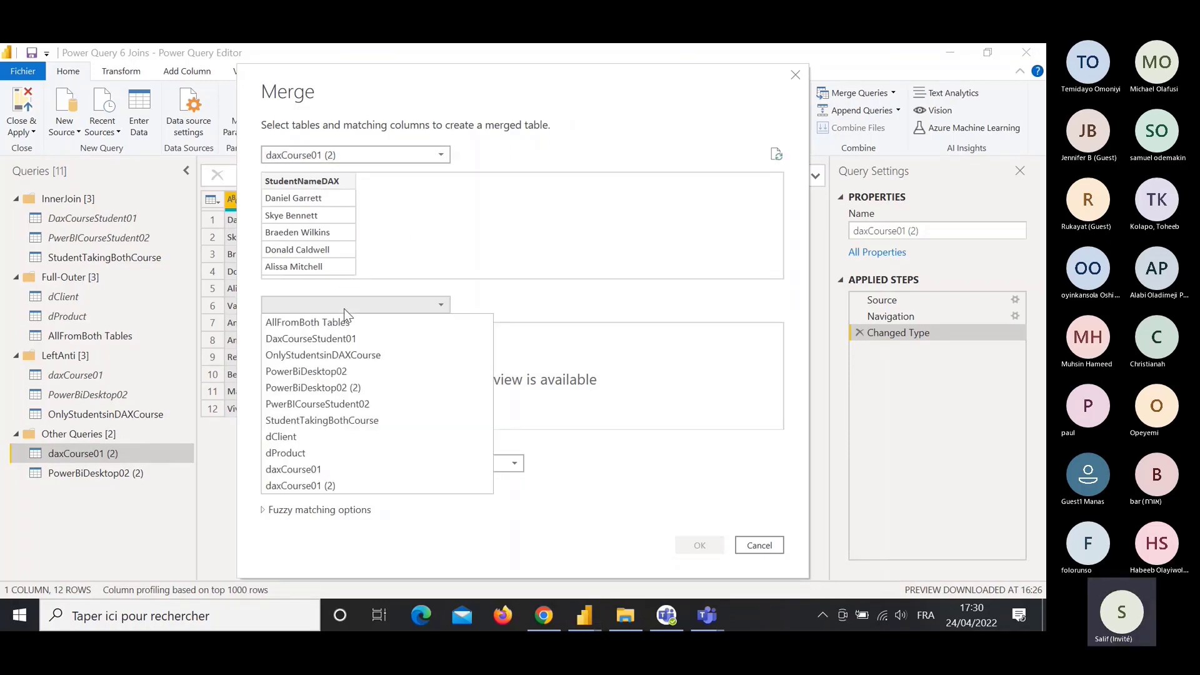
click(301, 485)
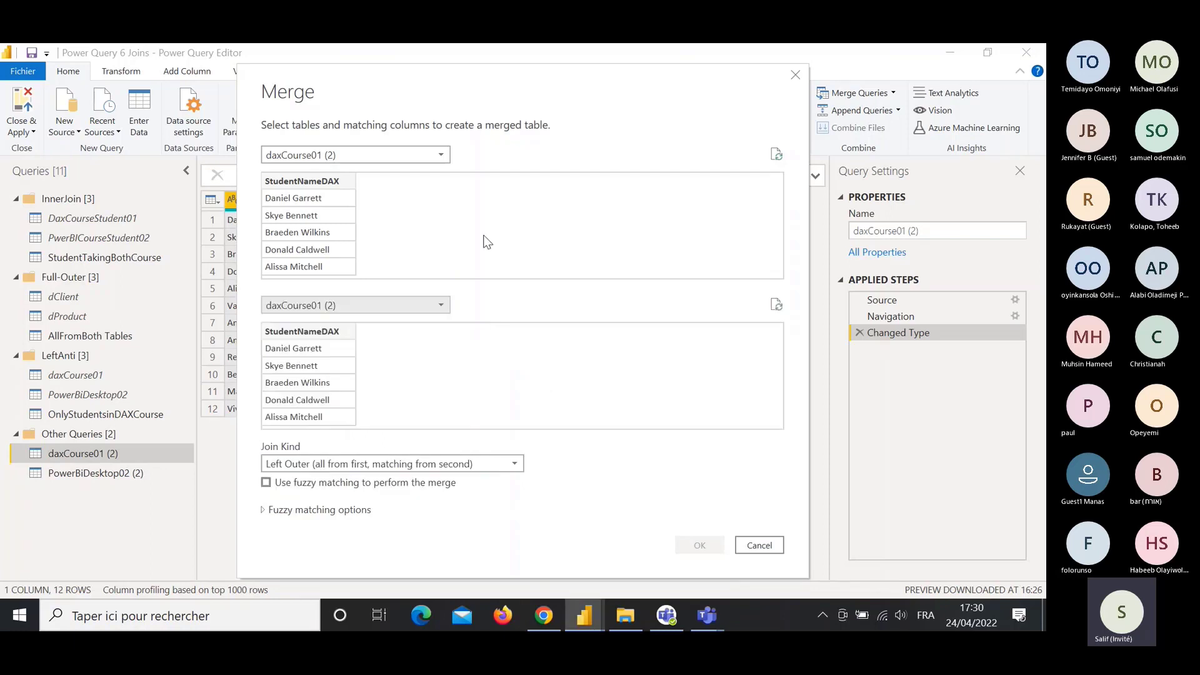
click(319, 182)
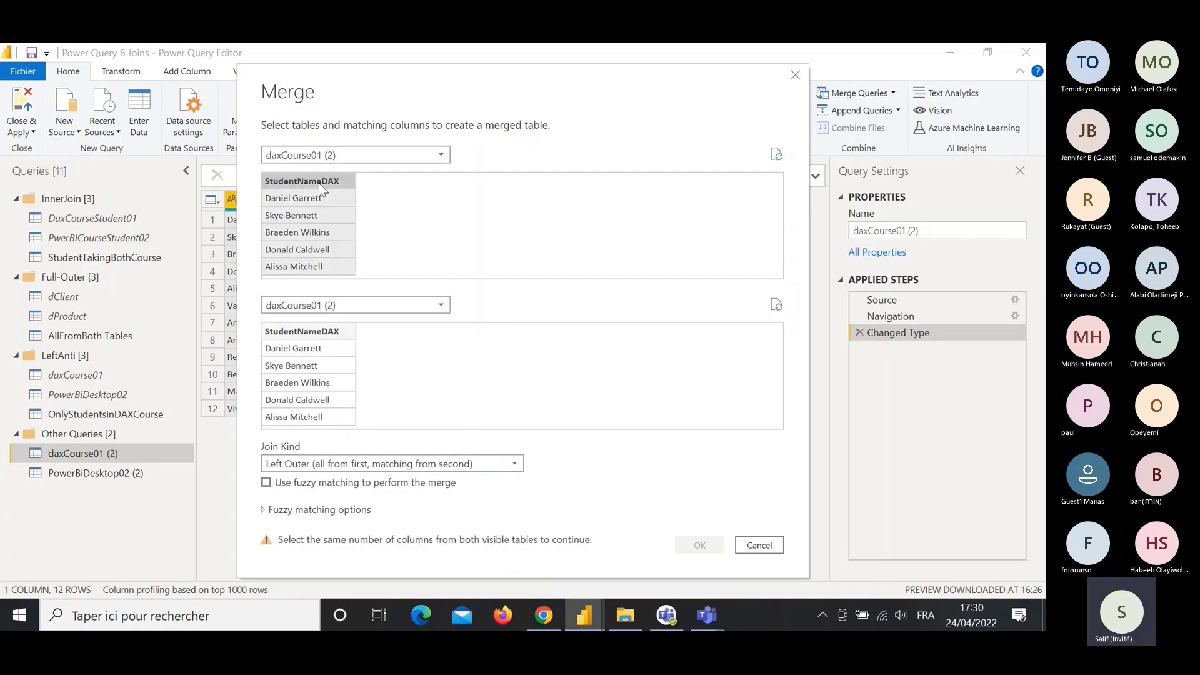
click(319, 331)
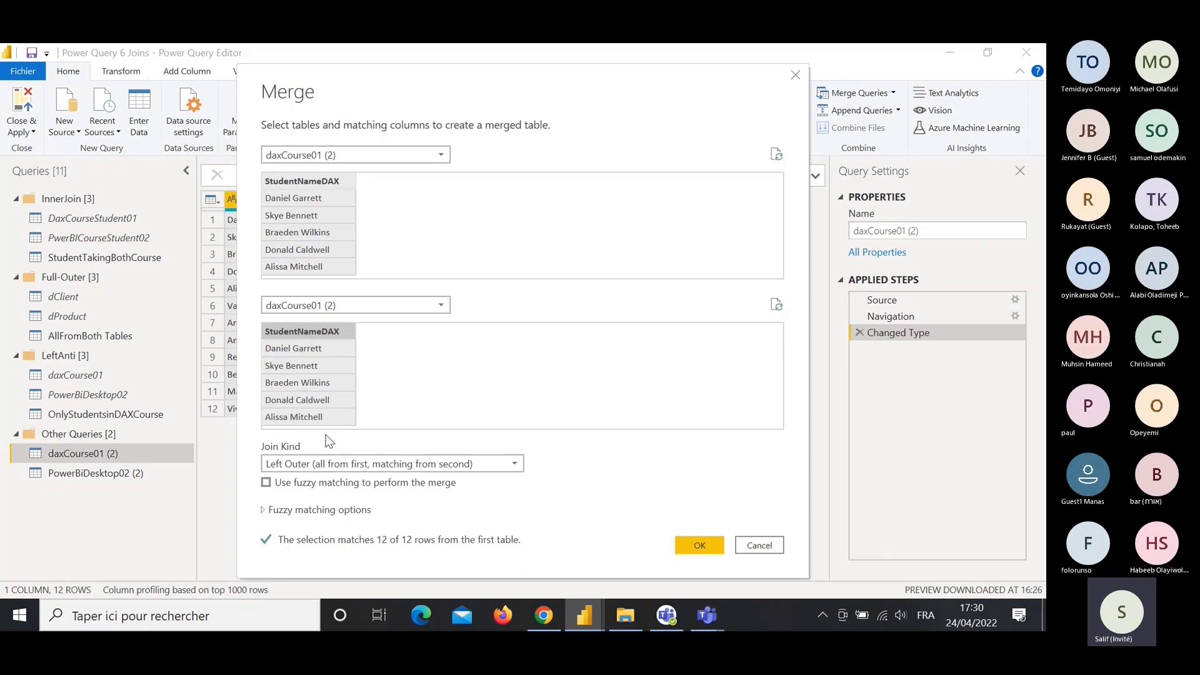
click(360, 467)
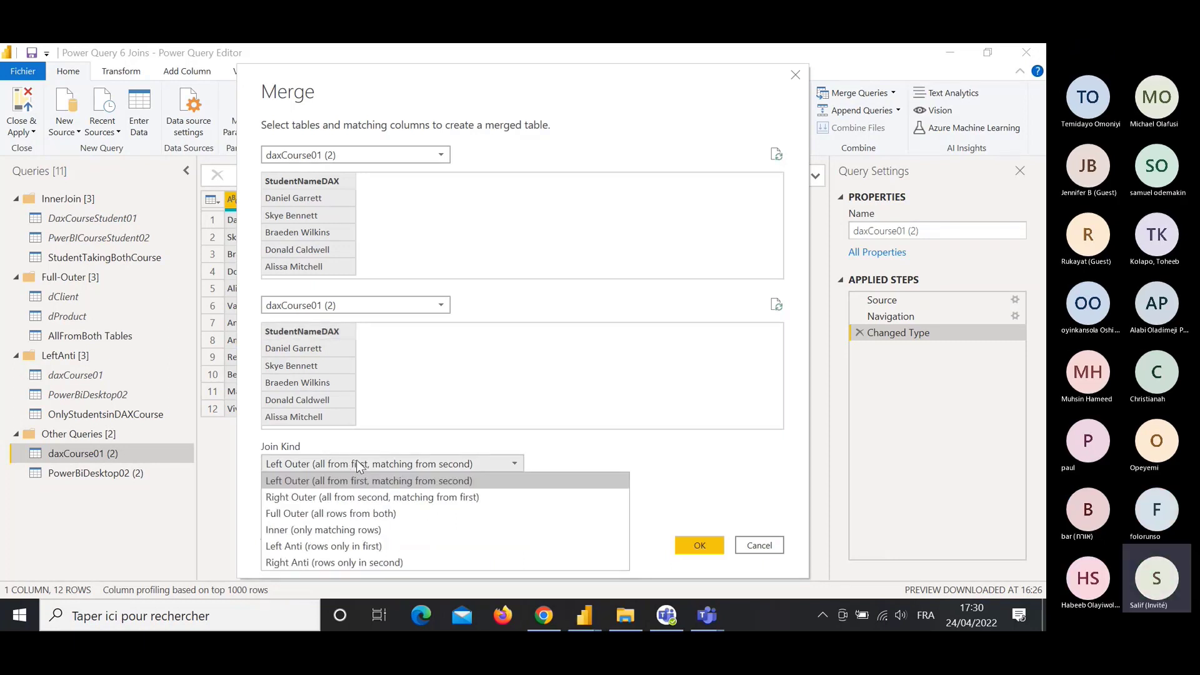
click(315, 562)
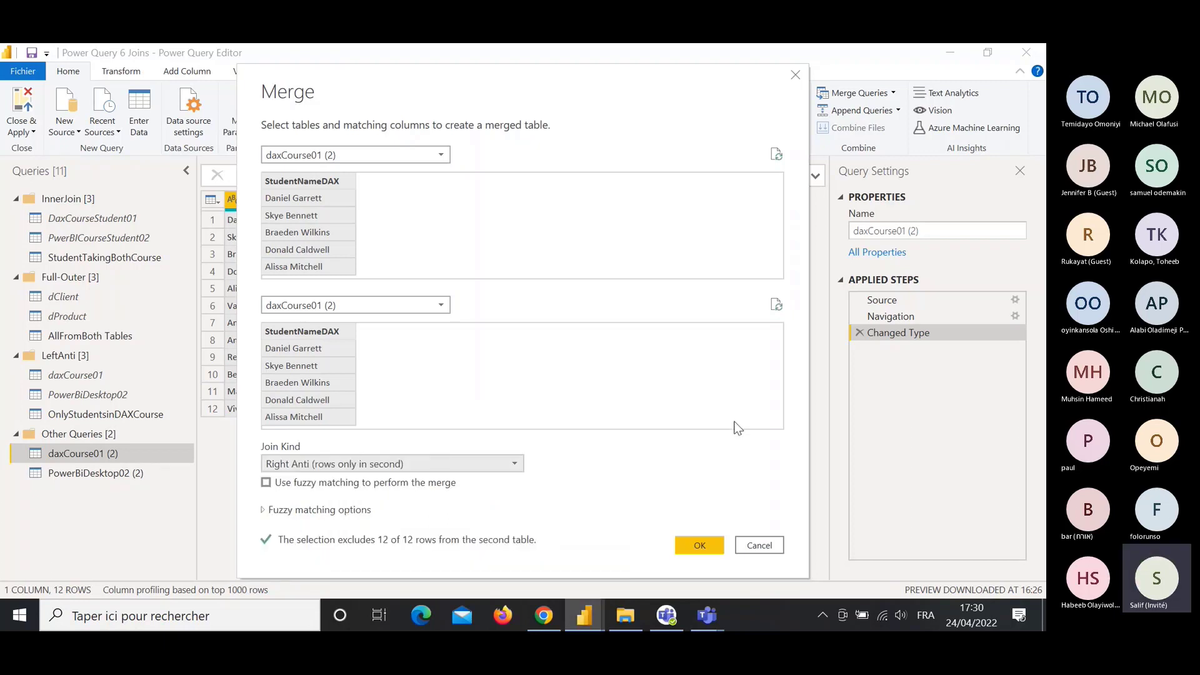
click(711, 545)
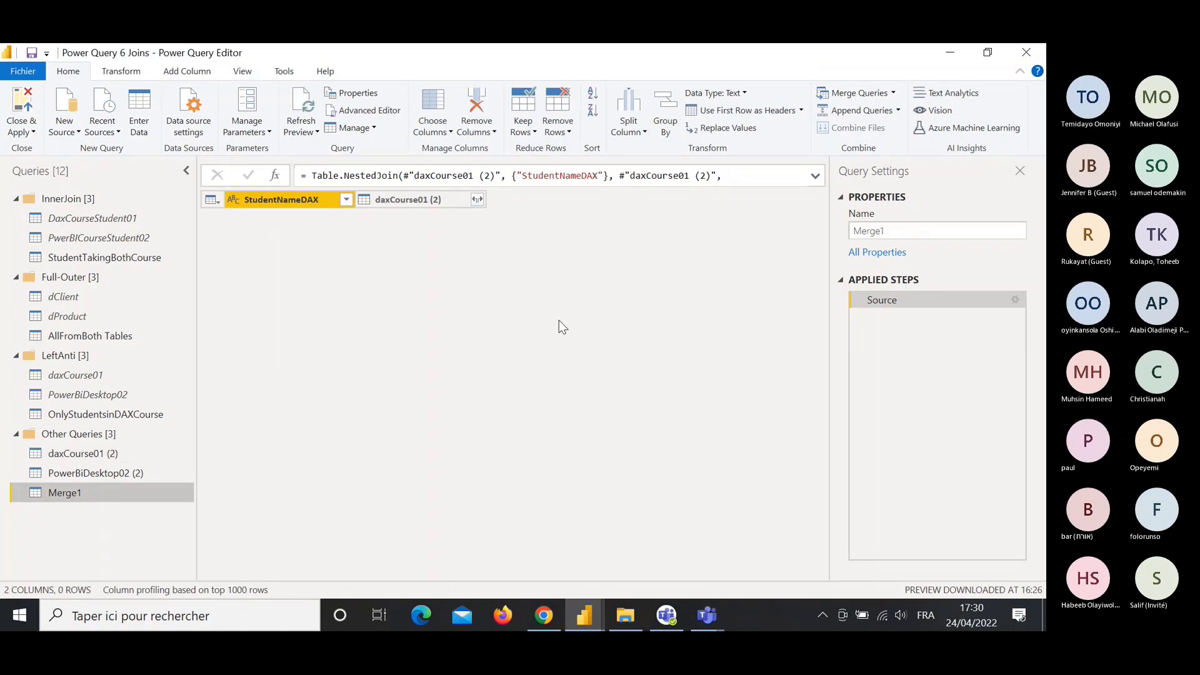
Expand StudentNameDAX from the nested daxCourse01 (2) column without using the original column name as prefix.
click(477, 200)
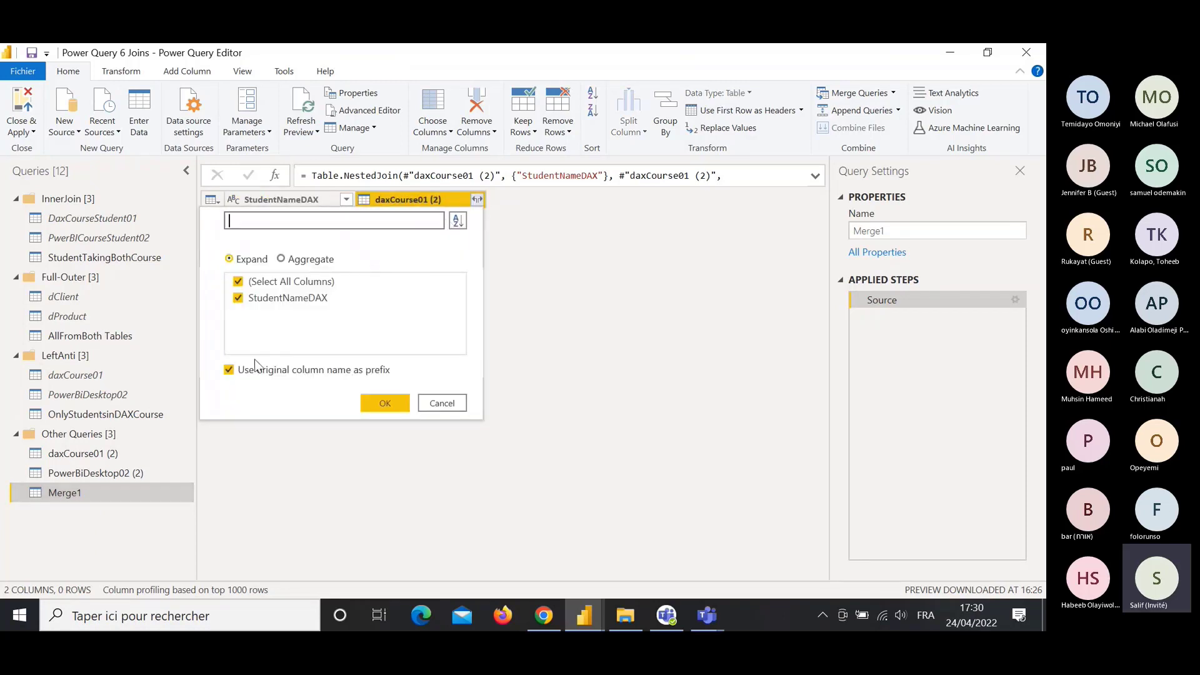
click(255, 363)
click(385, 404)
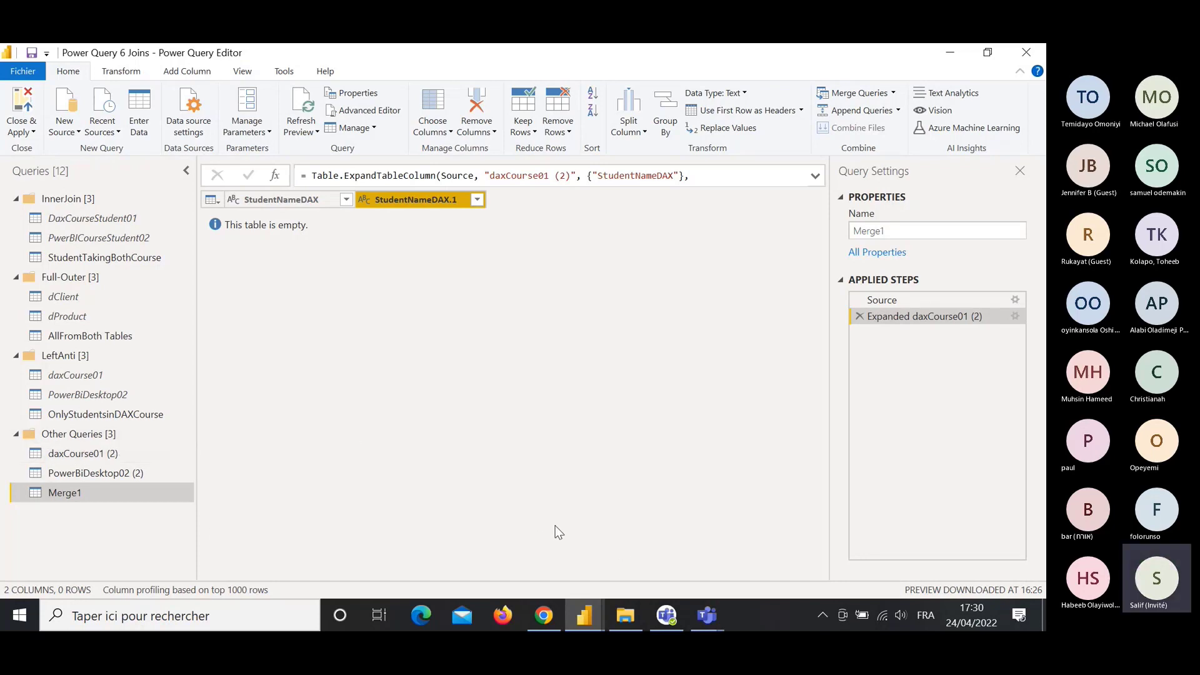
Open the 4.Right-Anti.xlsx workbook in Excel and check the table name behind the StudentNamePBI list.
click(624, 622)
double_click(400, 286)
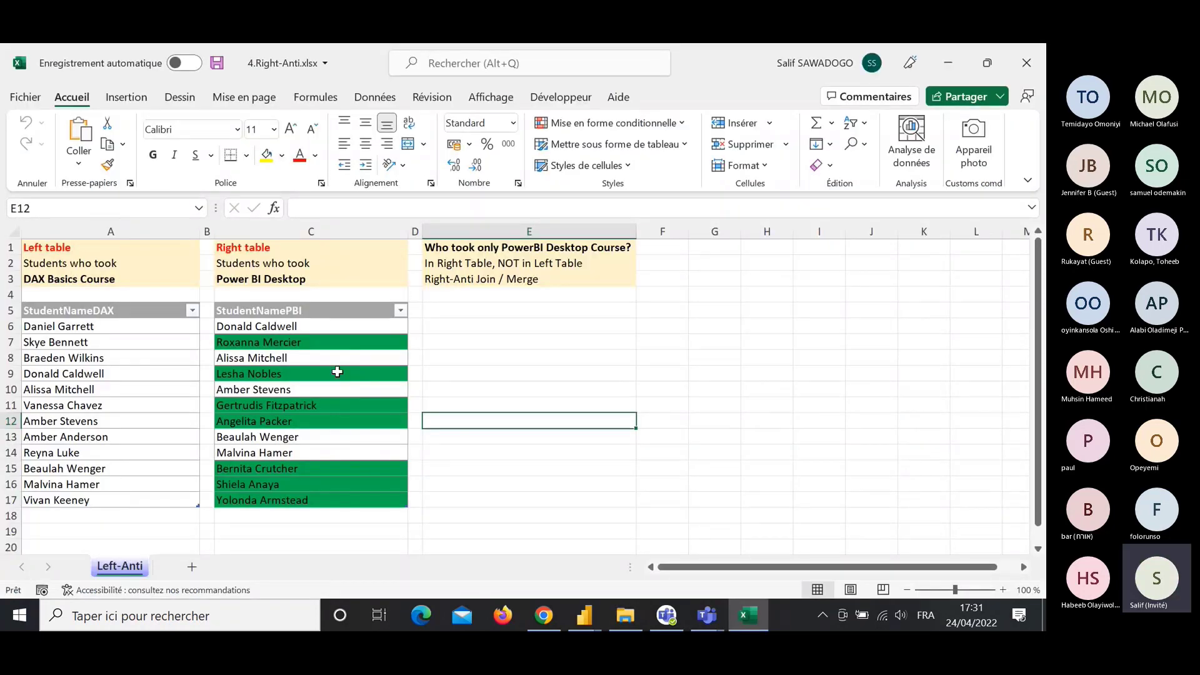
click(337, 372)
click(694, 98)
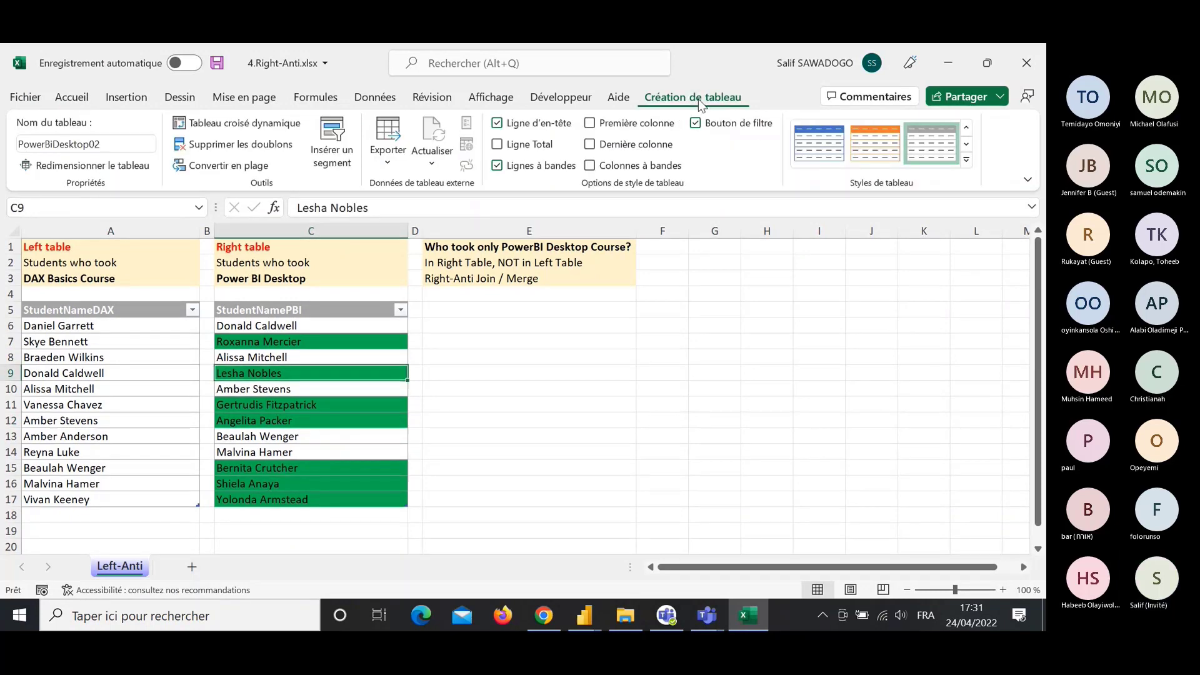
click(341, 417)
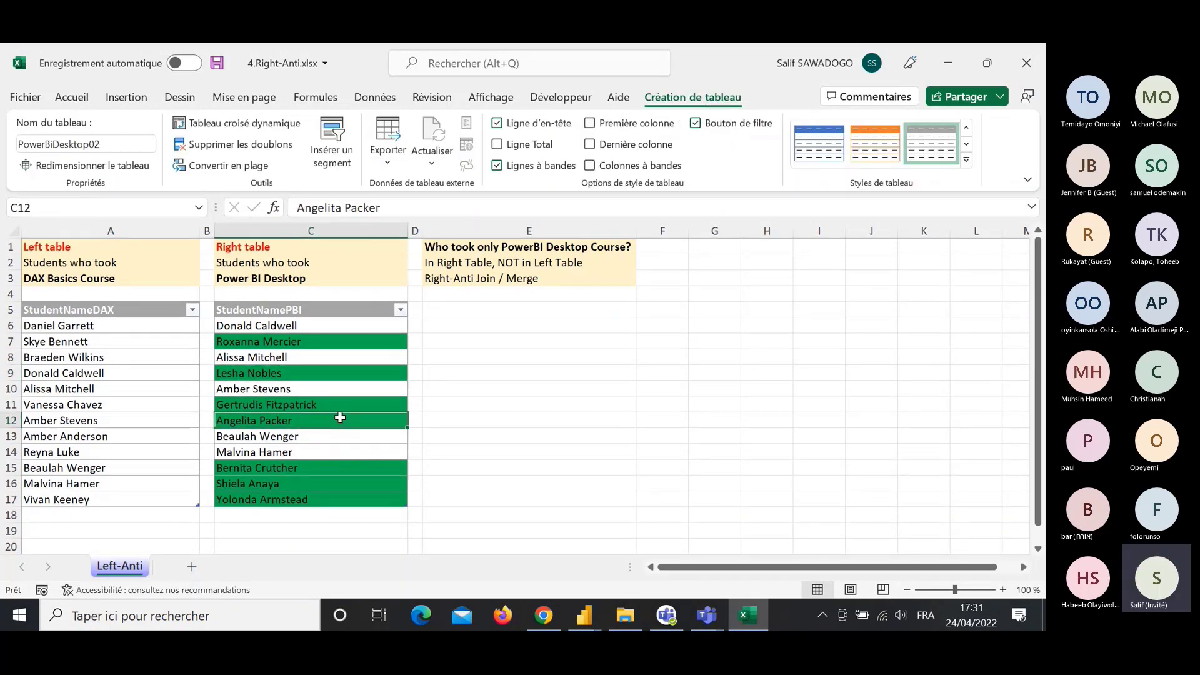
Check the table name behind the StudentNameDAX list, then switch to Power Query Editor and review PowerBiDesktop02 (2) and daxCourse01 (2).
click(129, 402)
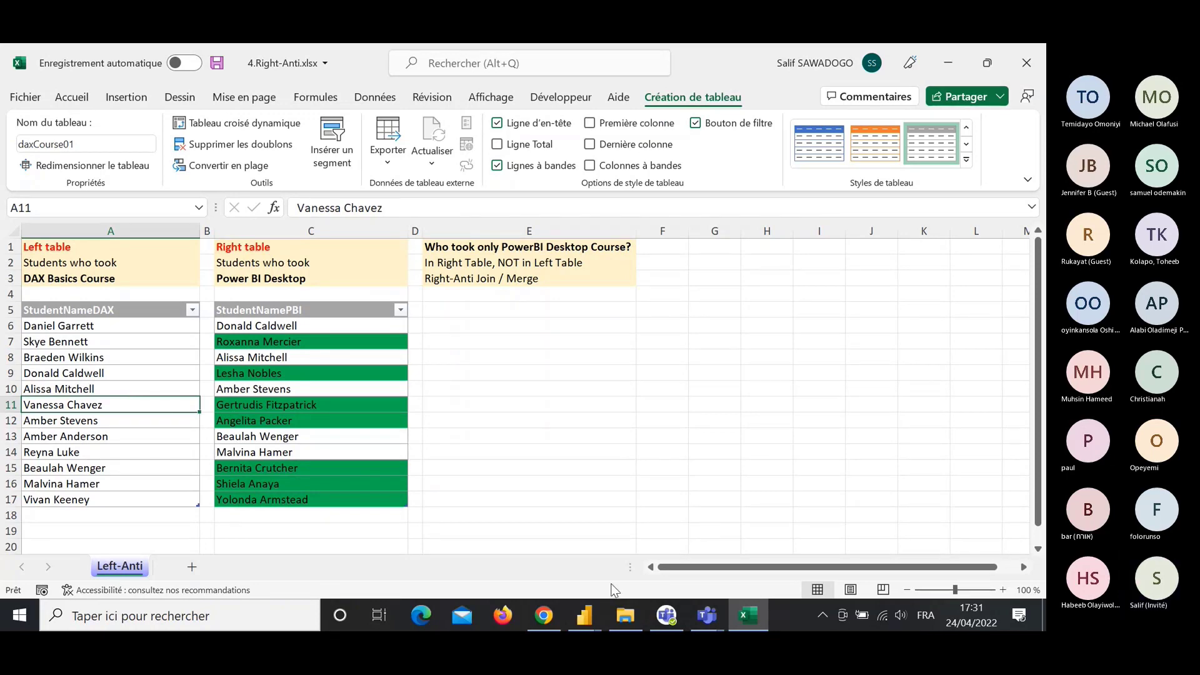
mouse_move(585, 616)
click(677, 500)
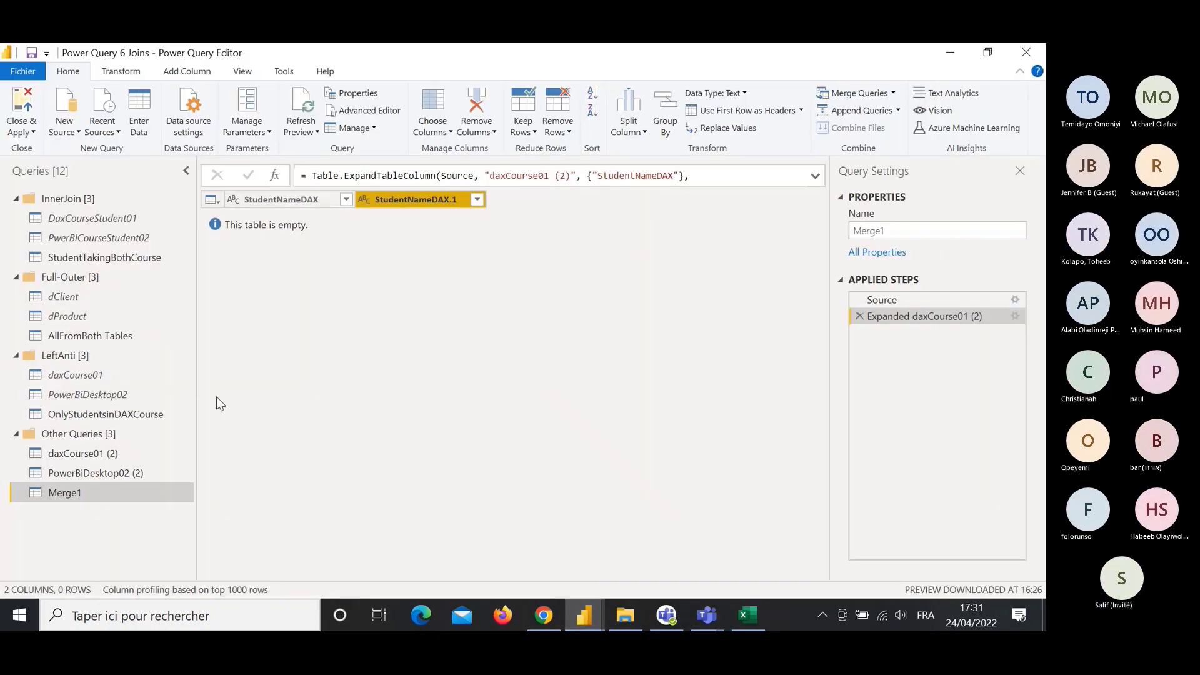
click(95, 470)
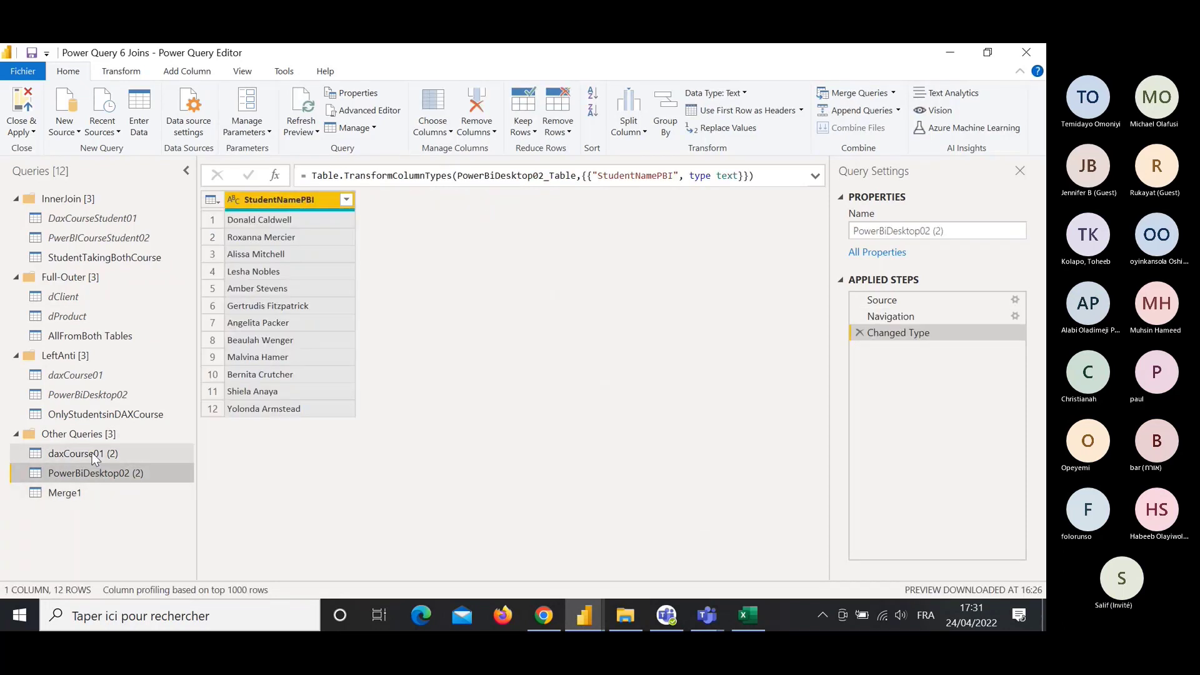
click(93, 454)
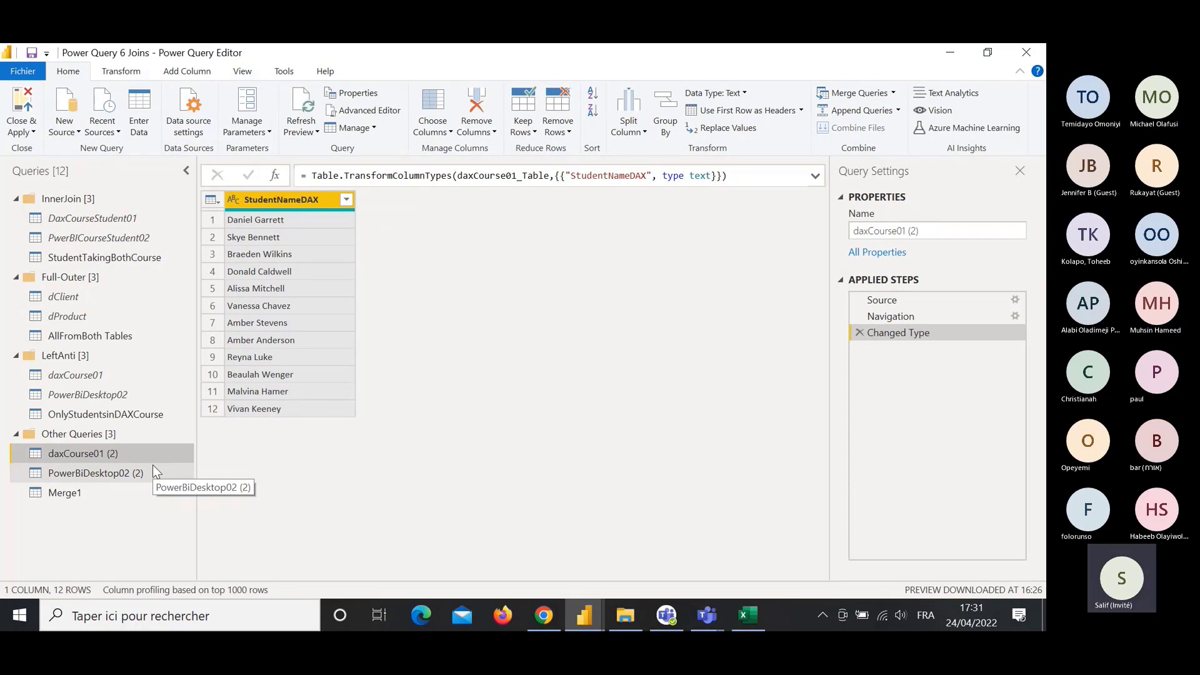
Set up a merge as a new query between daxCourse01 and PowerBiDesktop02, matching StudentNameDAX with StudentNamePBI.
click(894, 93)
click(871, 130)
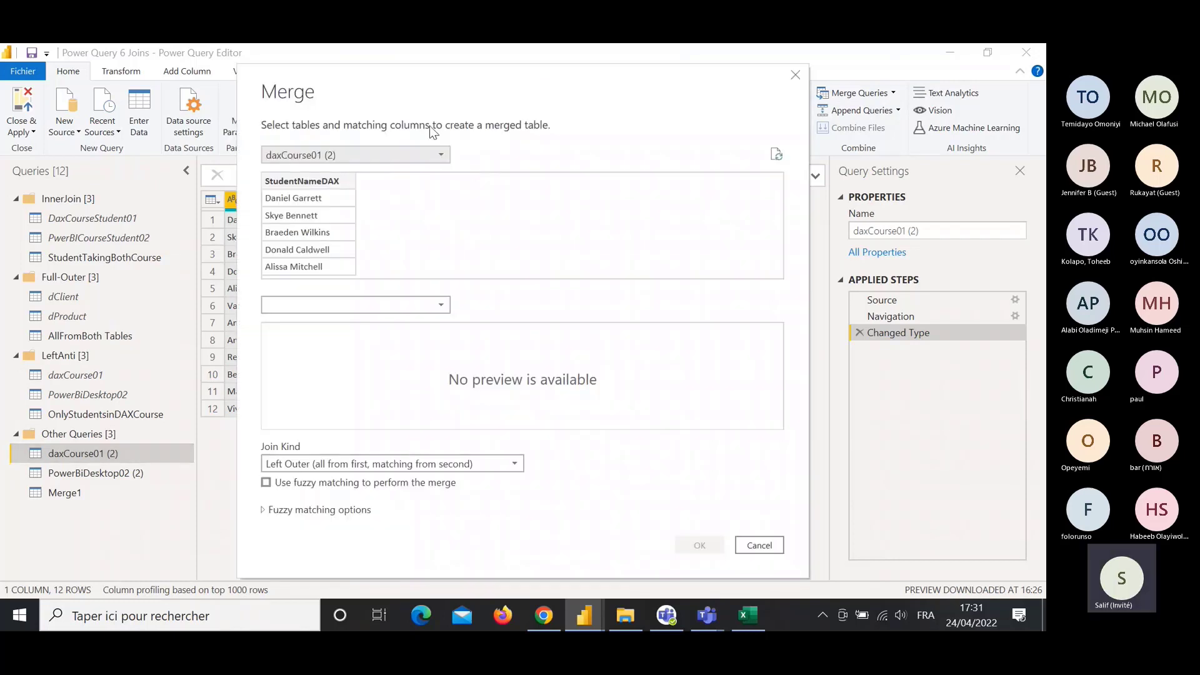
click(430, 155)
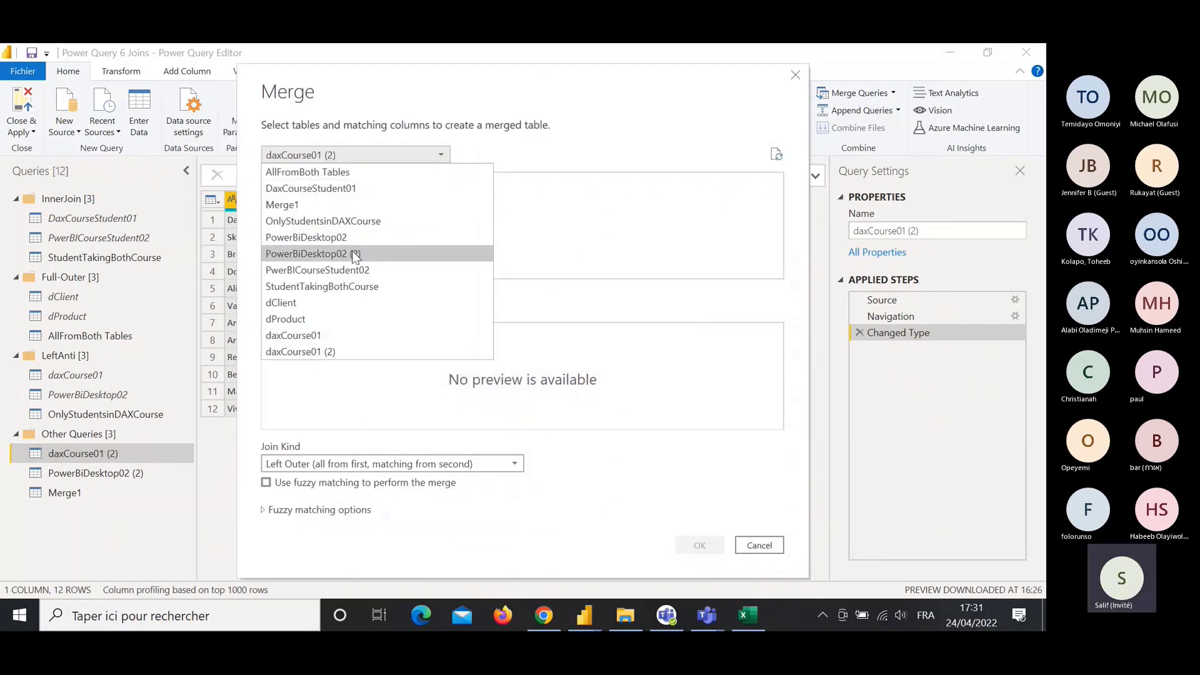
click(354, 336)
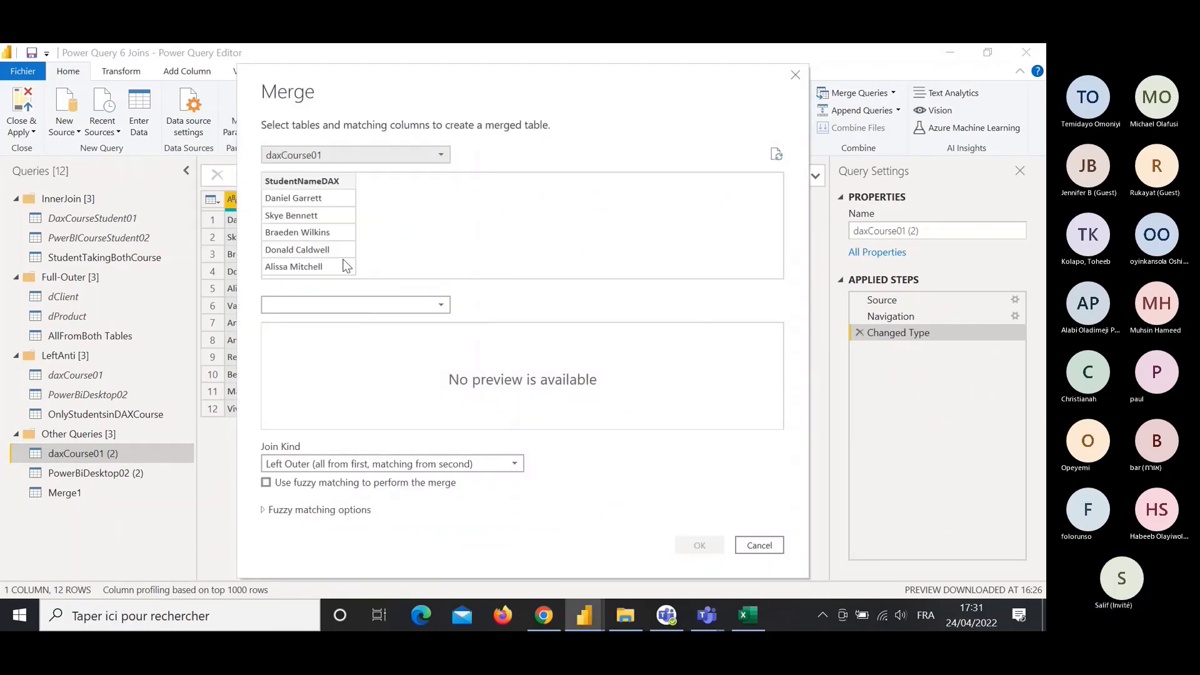
click(401, 307)
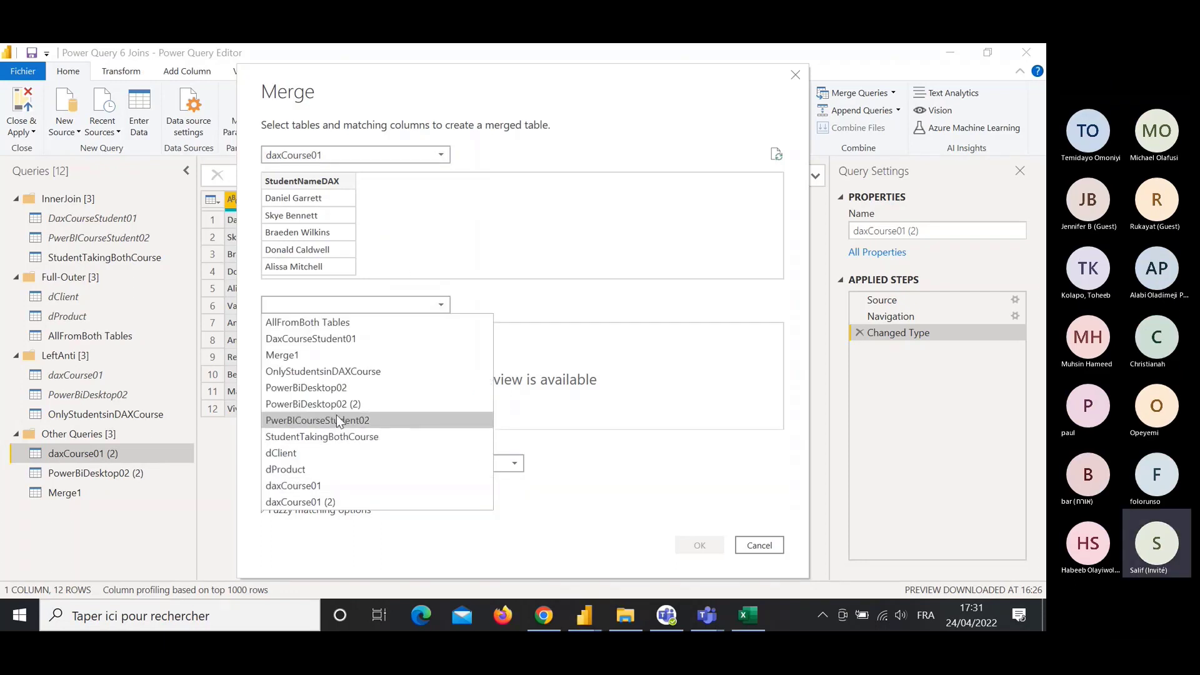
click(336, 389)
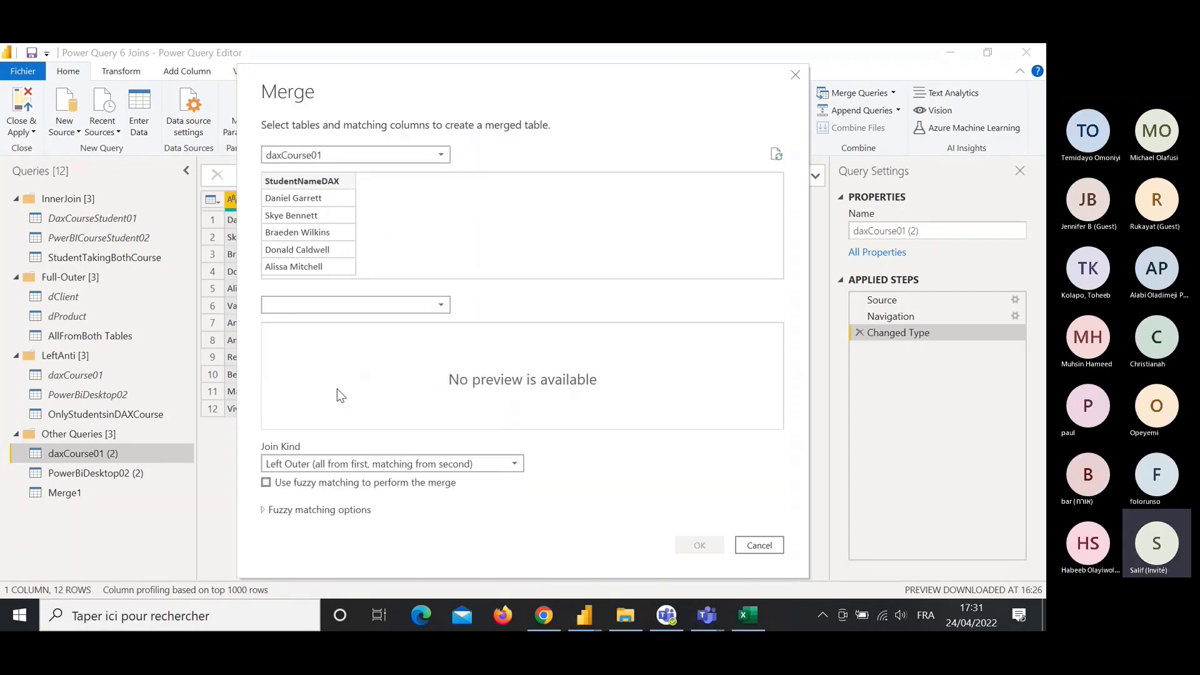
click(324, 265)
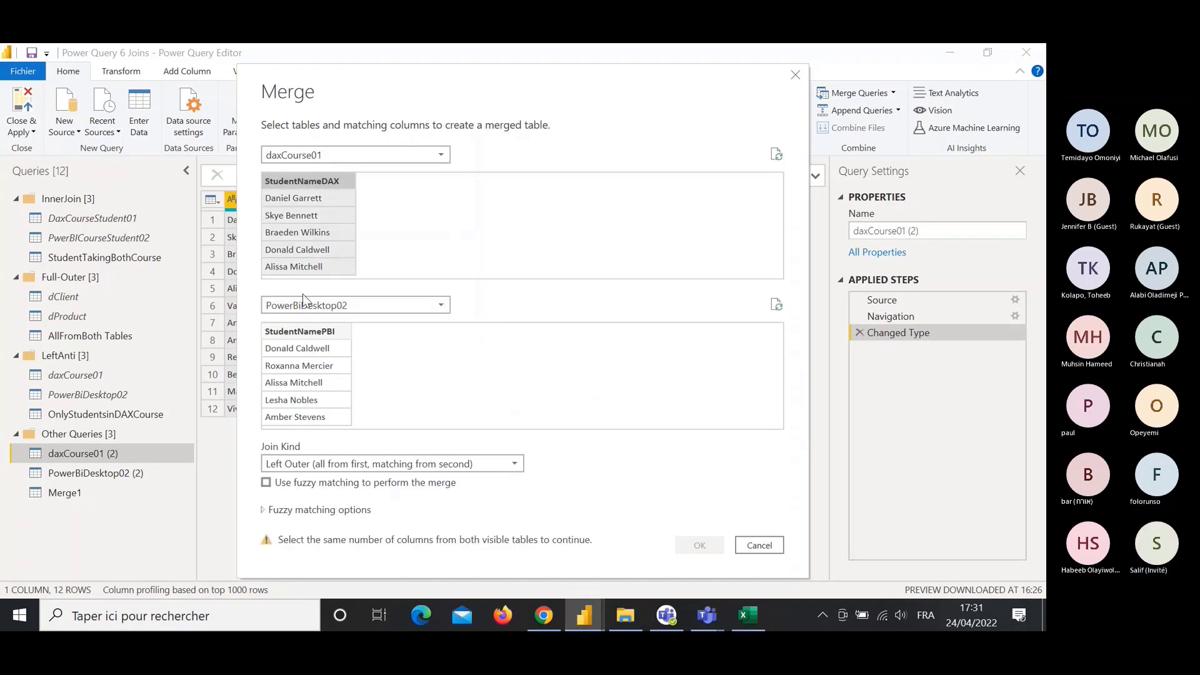
click(307, 376)
Set the merge's join kind to Right Anti (rows only in second) and create the merged query.
click(321, 466)
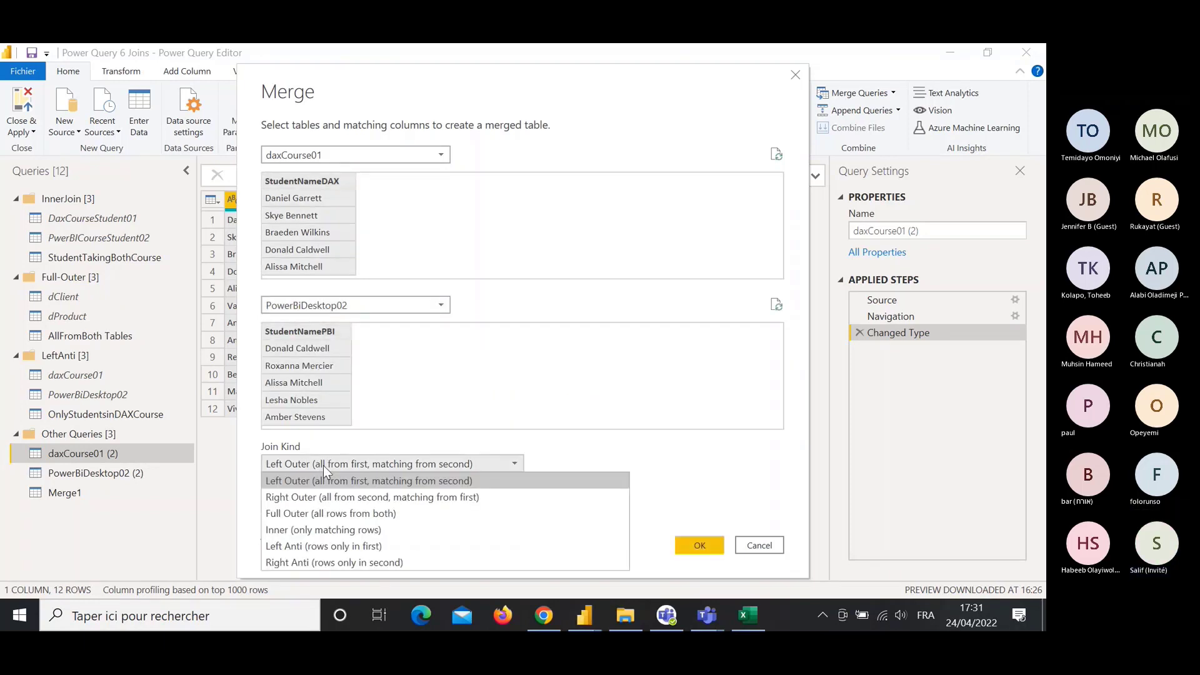
click(323, 547)
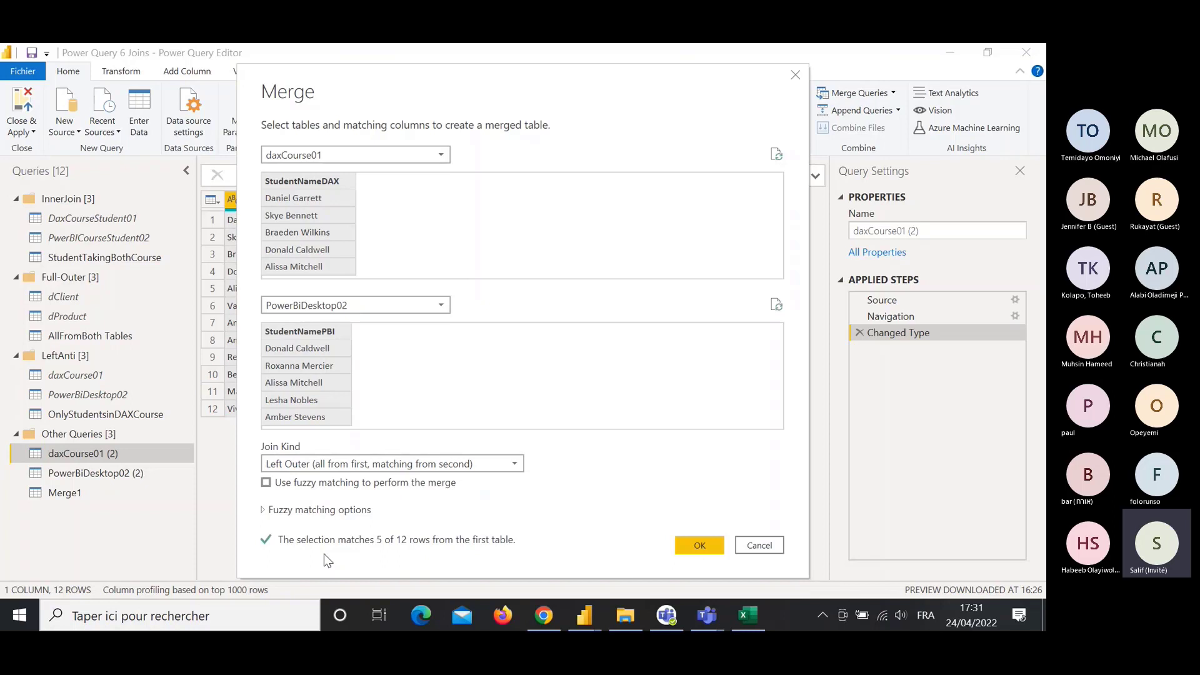
click(326, 468)
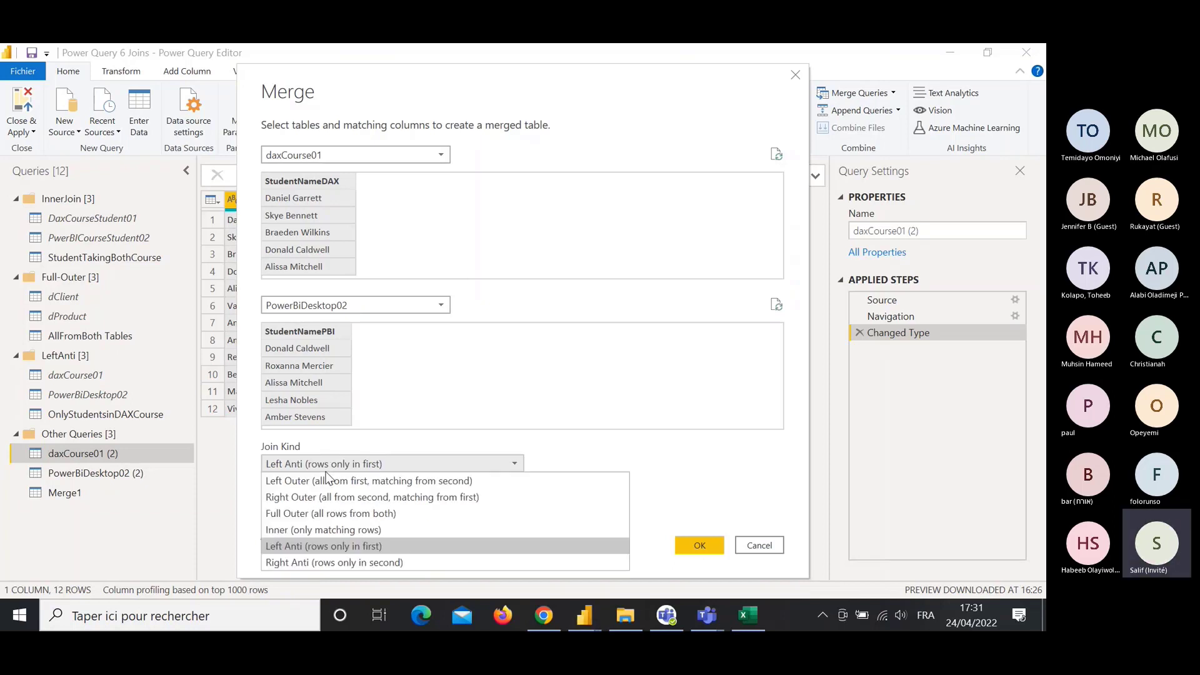
click(290, 562)
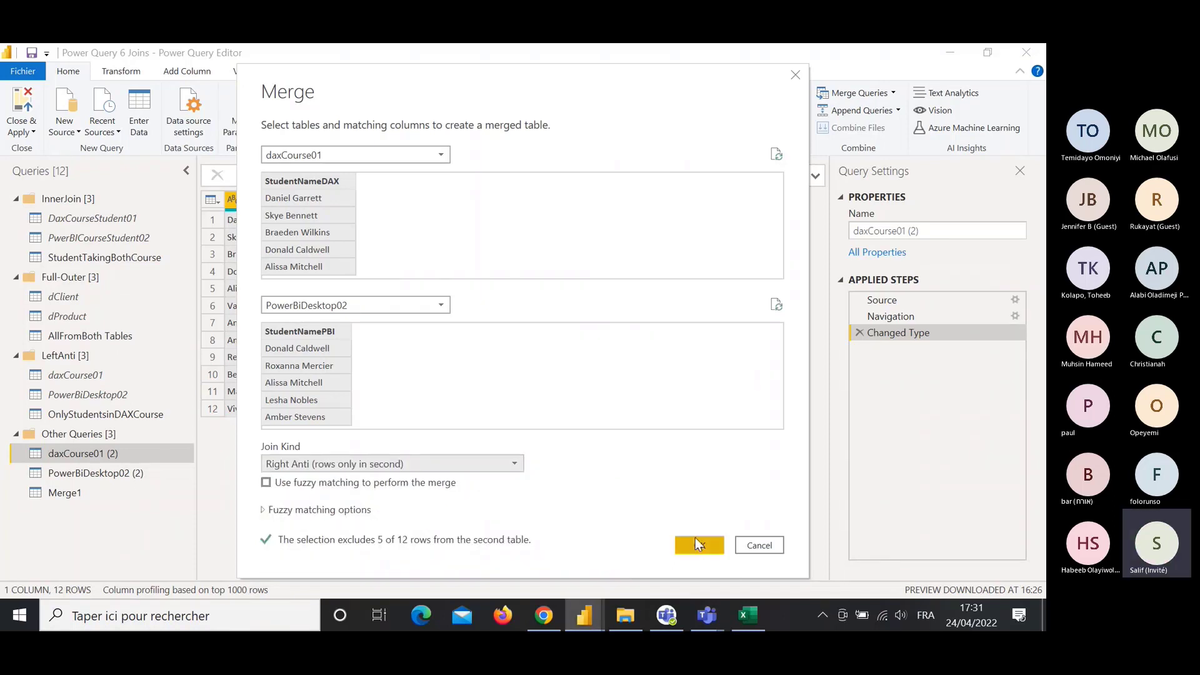
click(695, 540)
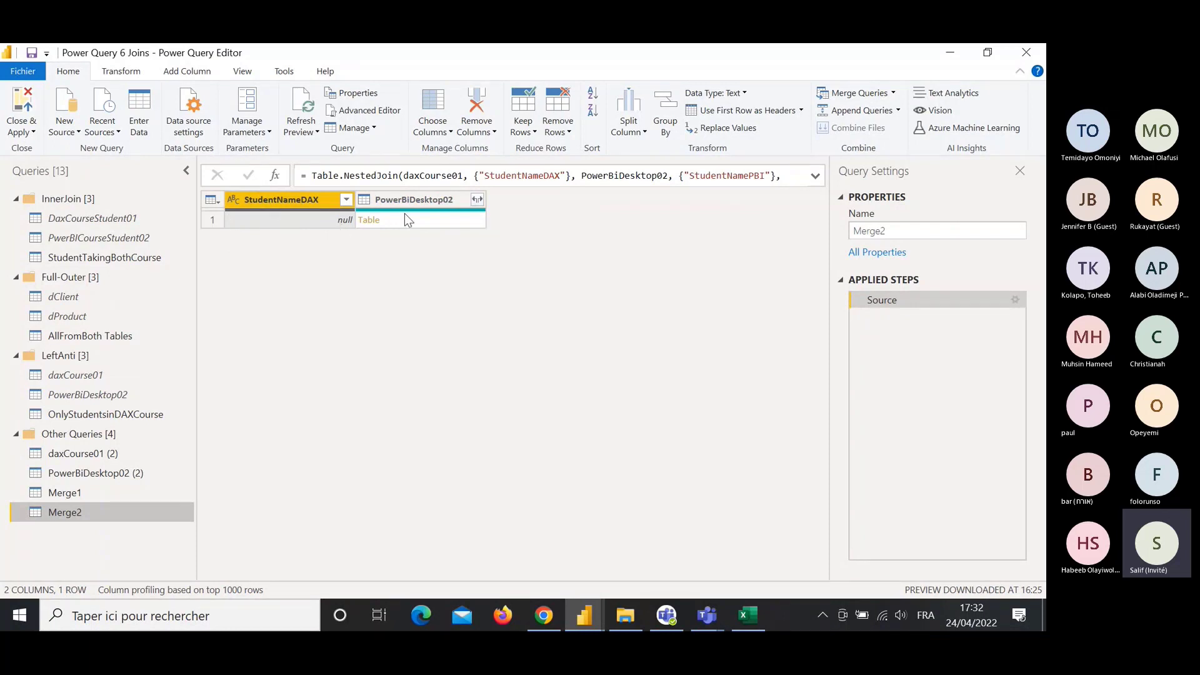
Remove the StudentNameDAX column from Merge2 and expand StudentNamePBI from PowerBiDesktop02 without using the original column name as prefix.
right_click(311, 202)
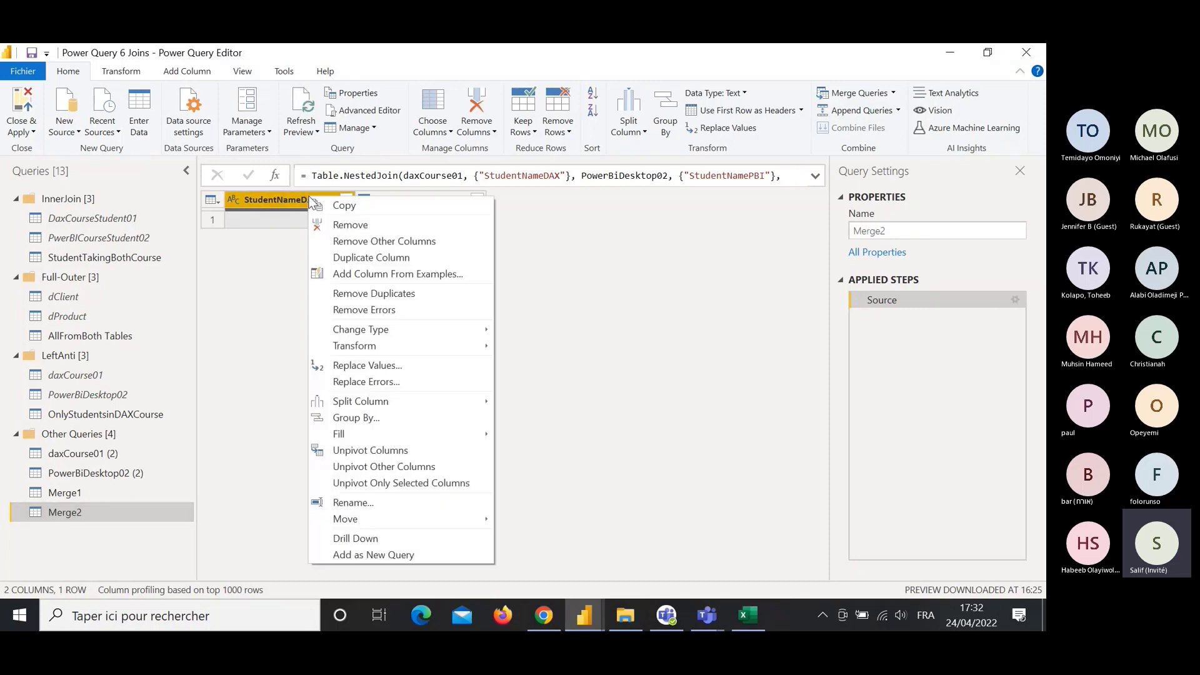
click(354, 231)
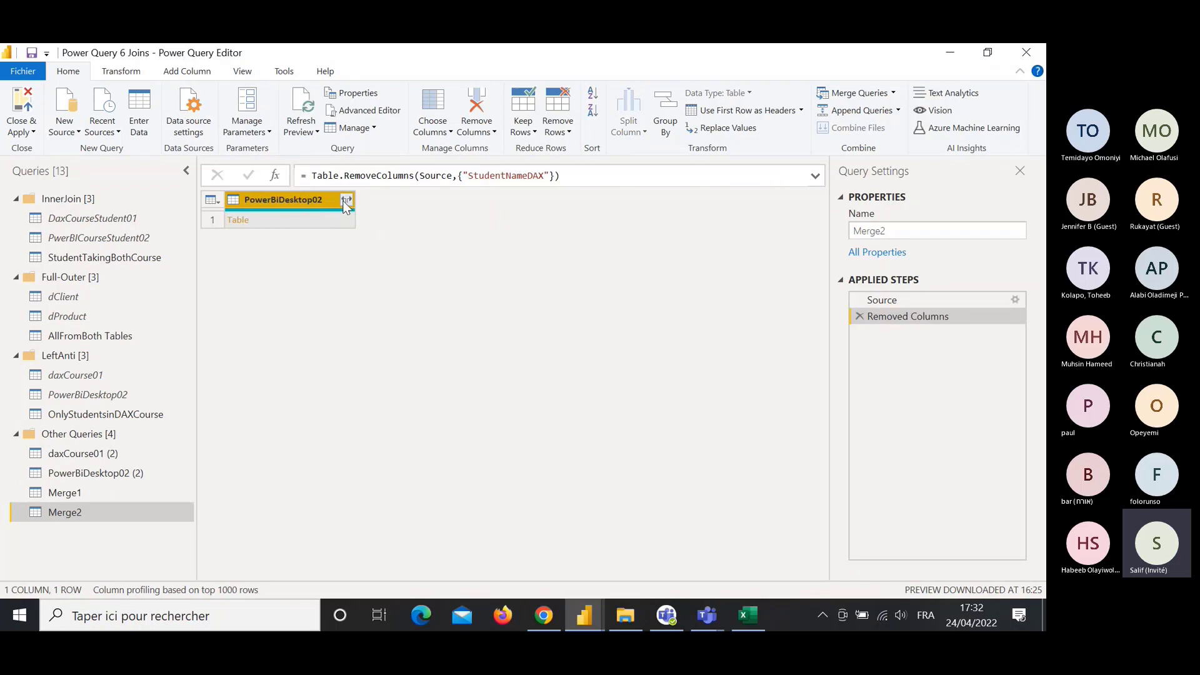
click(346, 200)
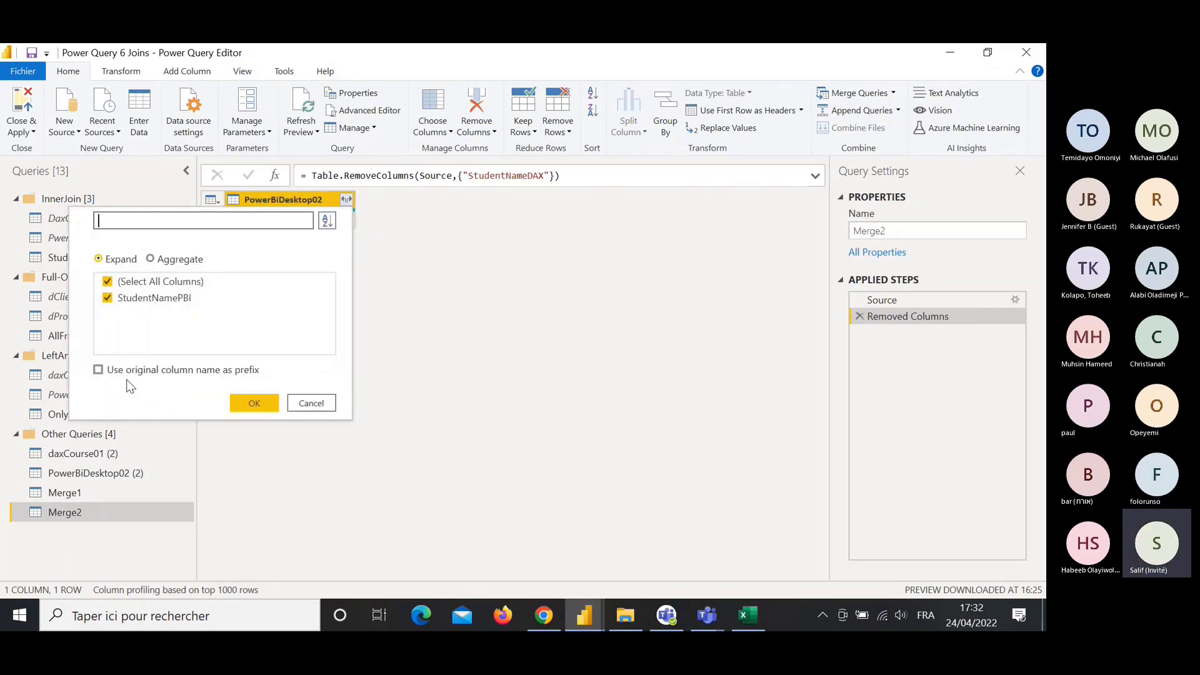
click(257, 400)
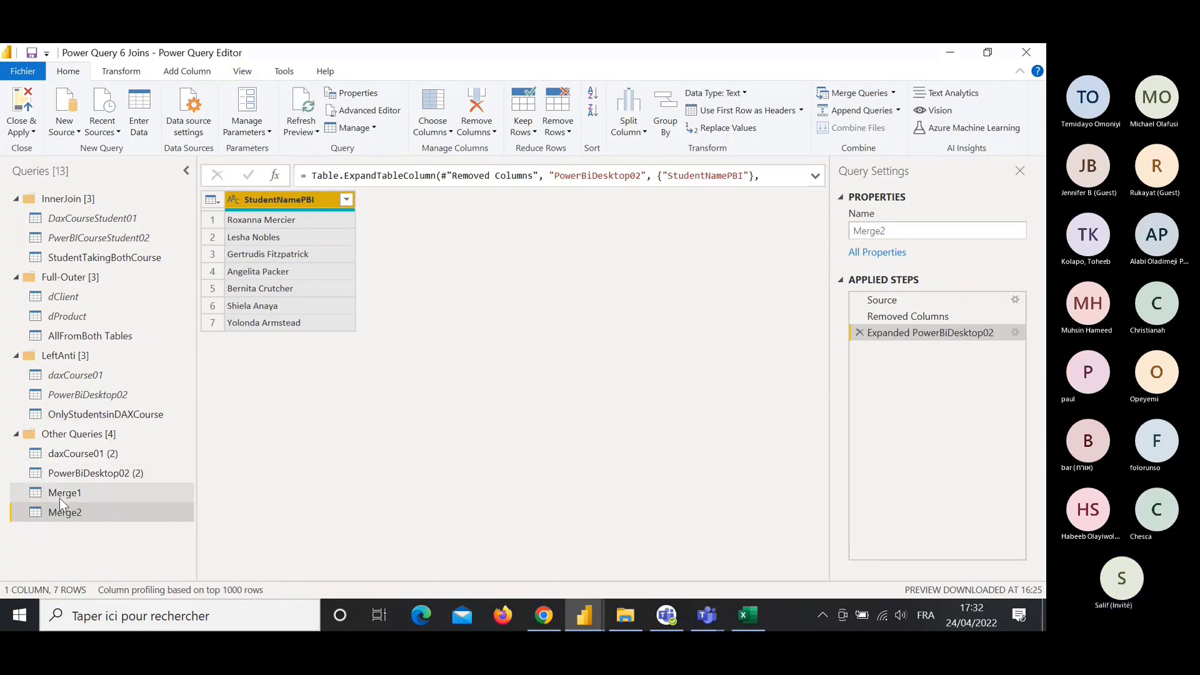
Delete the Merge1 query.
click(103, 495)
right_click(102, 495)
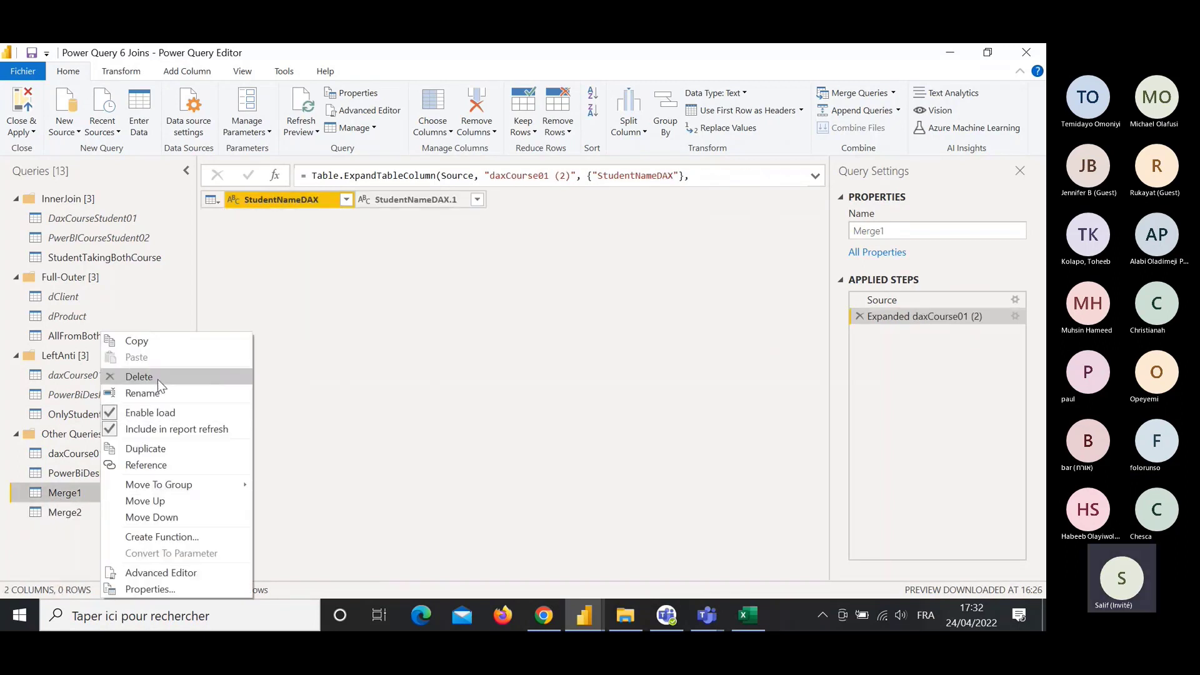
click(139, 377)
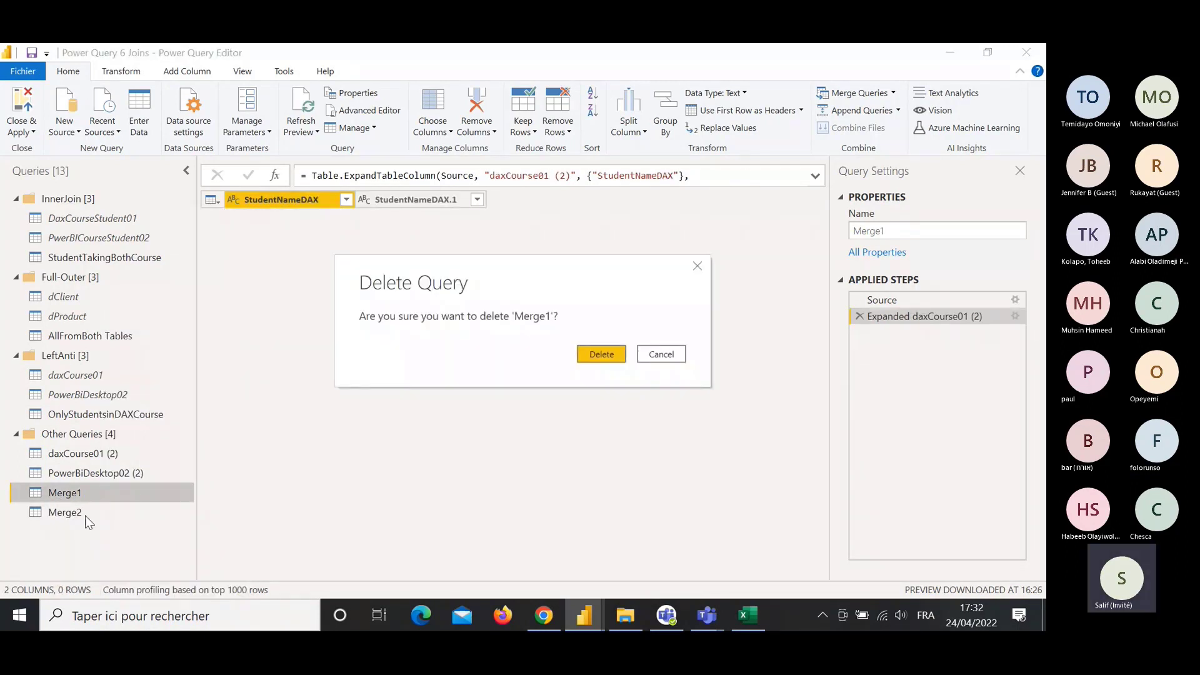
click(602, 353)
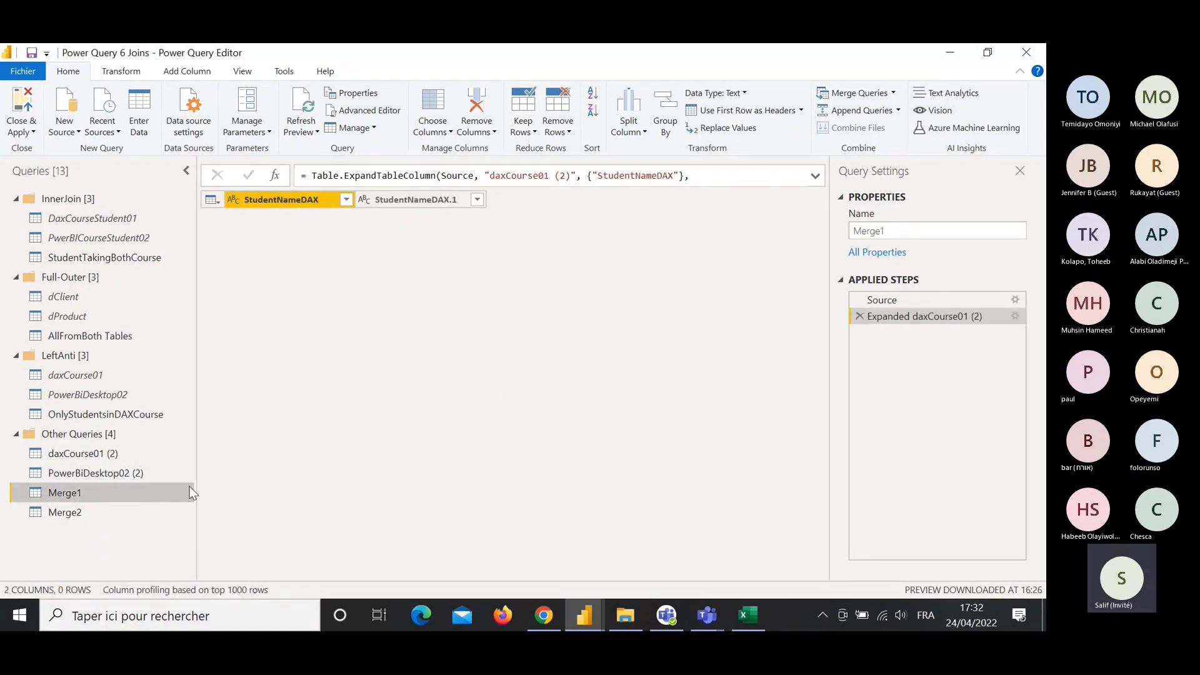
Create a new query group named Right-AntiJoin.
right_click(108, 527)
click(147, 555)
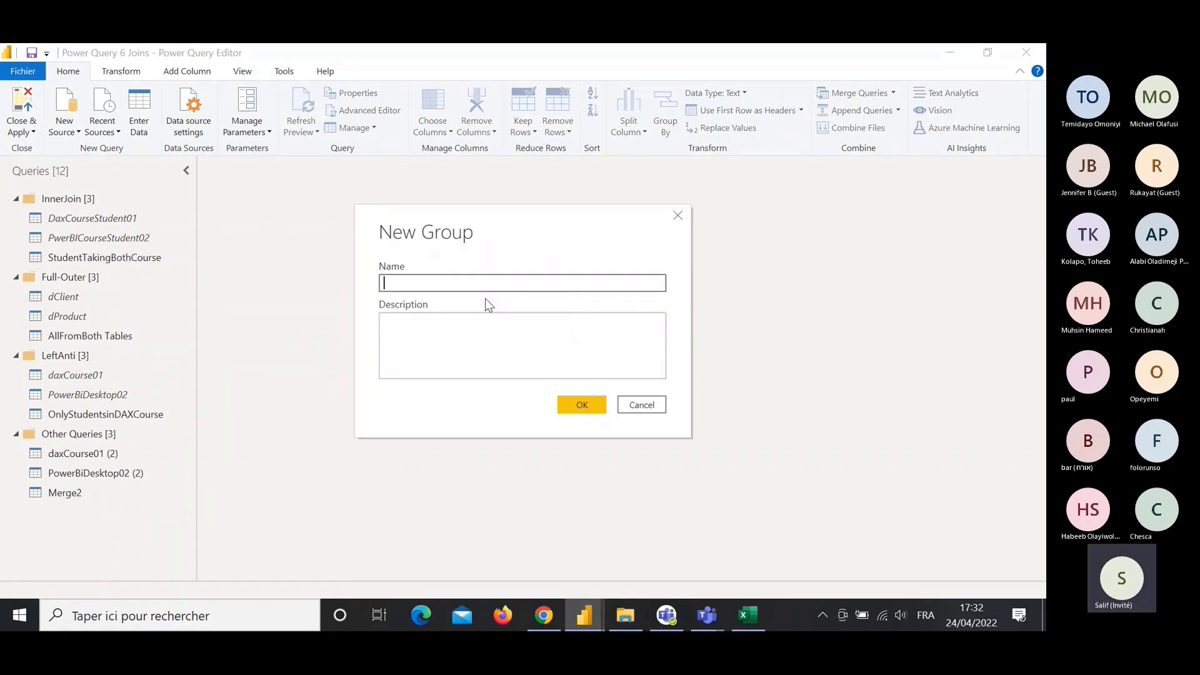
text(Arig)
key(BackSpace)
key(BackSpace)
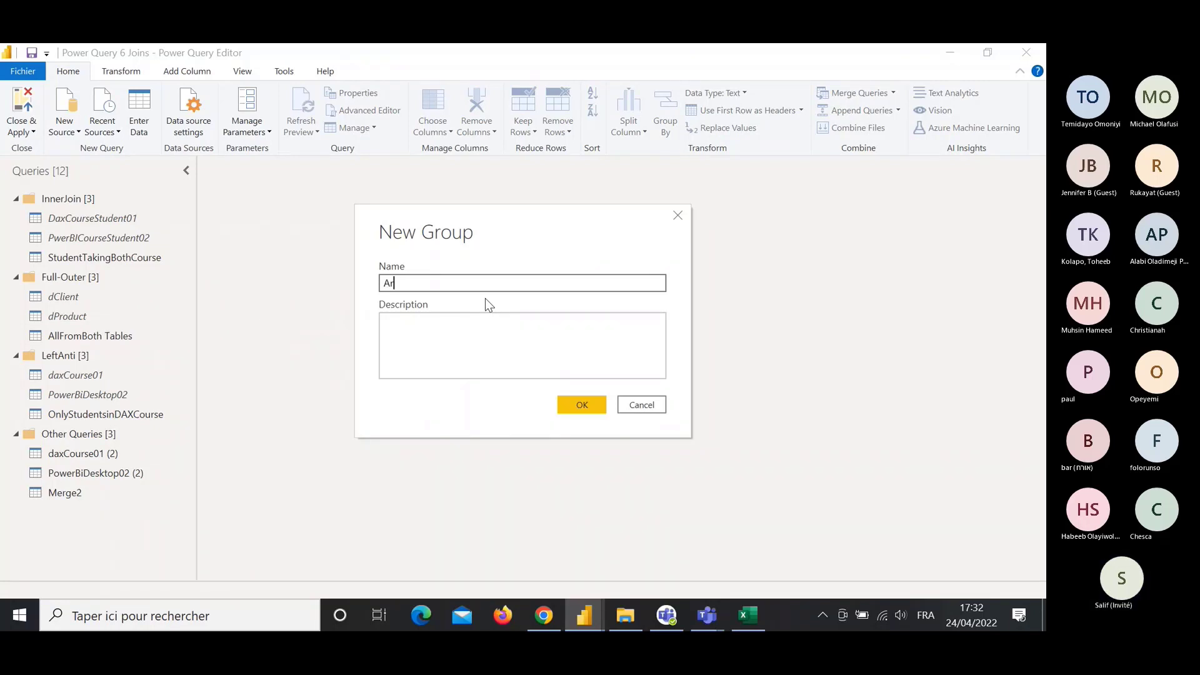
key(BackSpace)
key(BackSpace)
text(Right-)
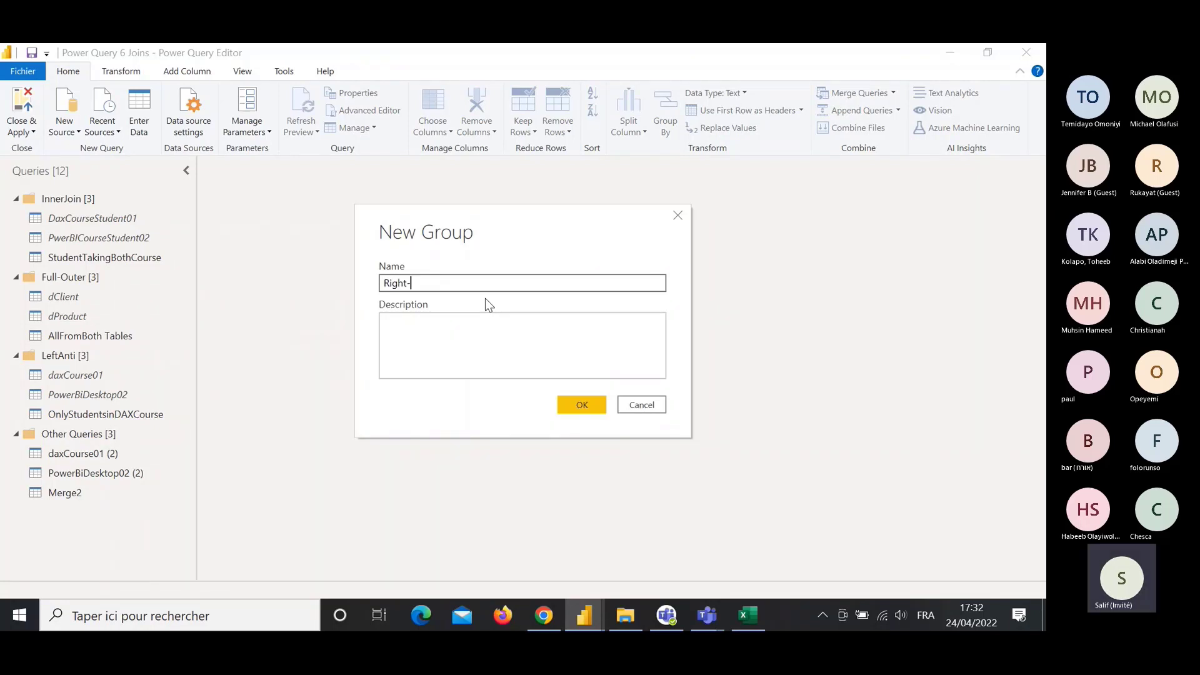
text(AntiJo)
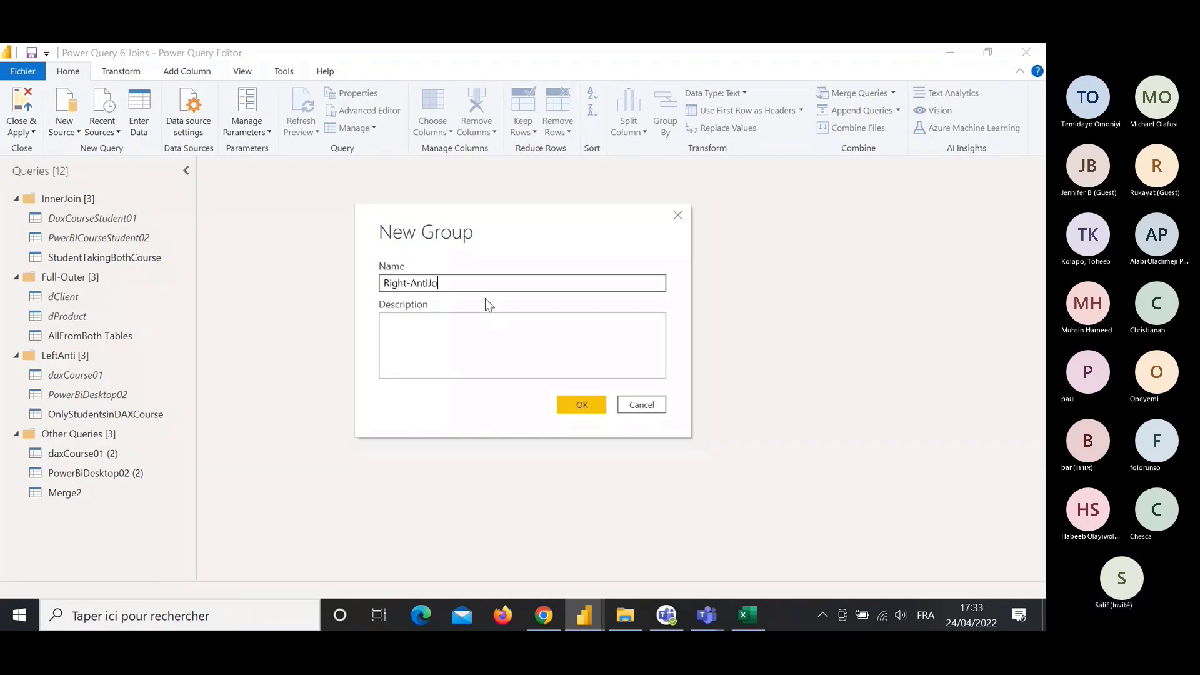
text(in)
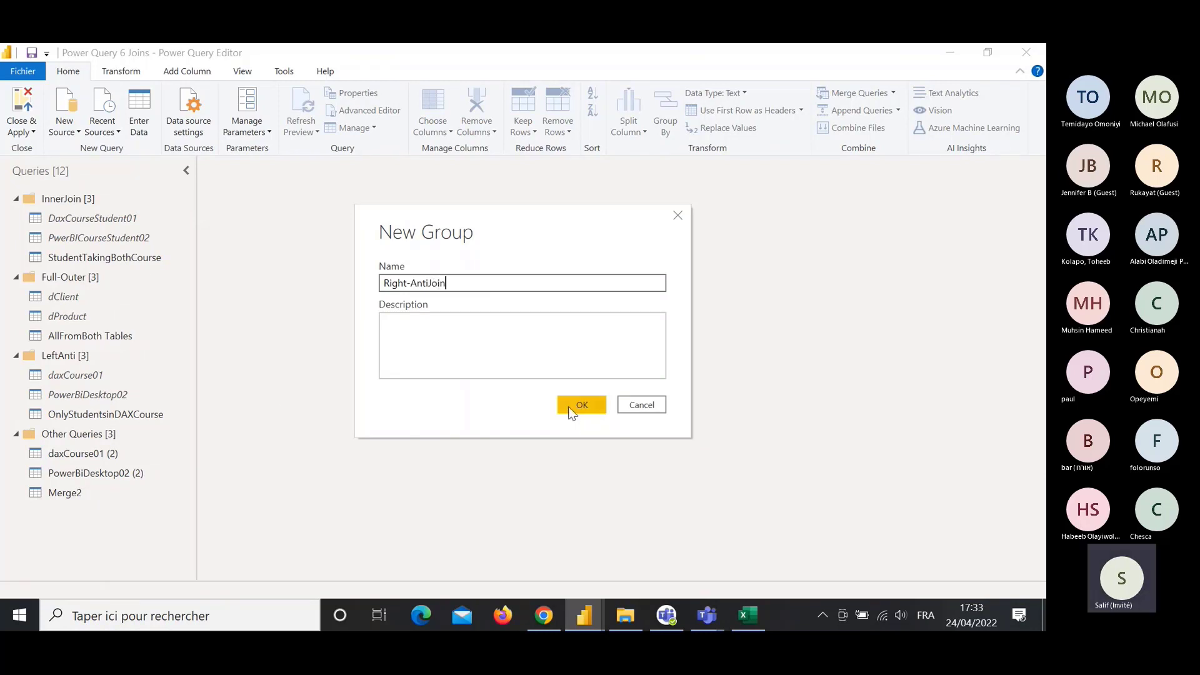
click(569, 405)
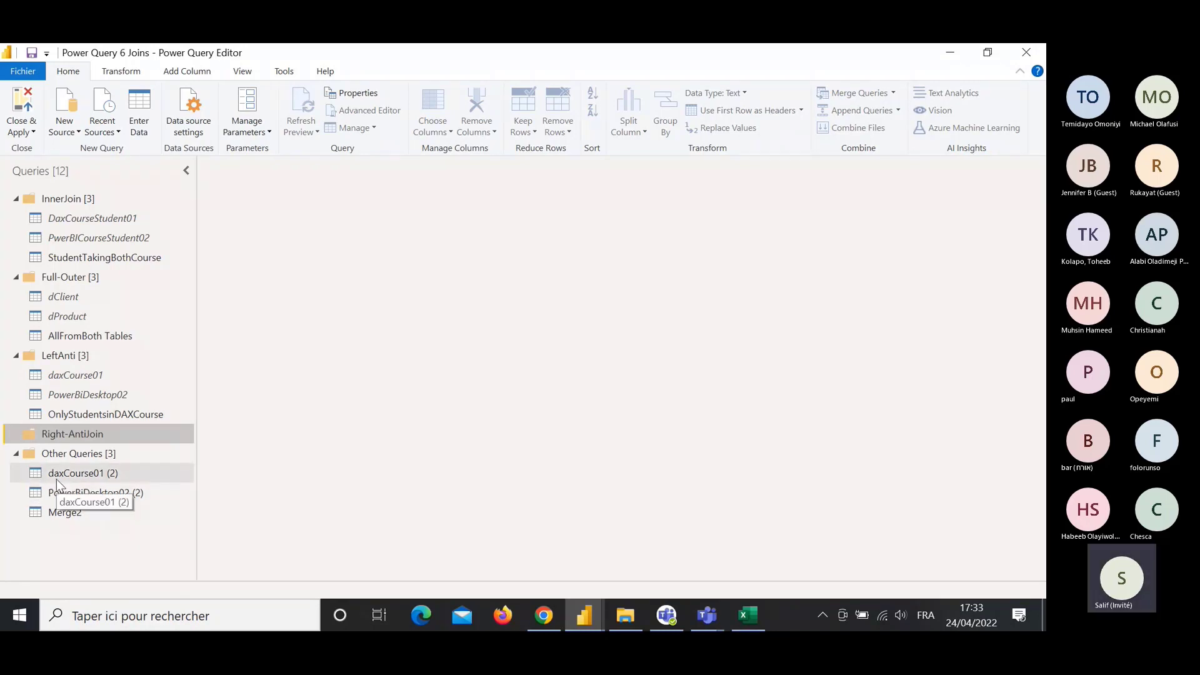
Move daxCourse01 (2), PowerBiDesktop02 (2) and Merge2 from Other Queries into the Right-AntiJoin group.
click(56, 479)
shift+click(65, 512)
drag(81, 494, 68, 437)
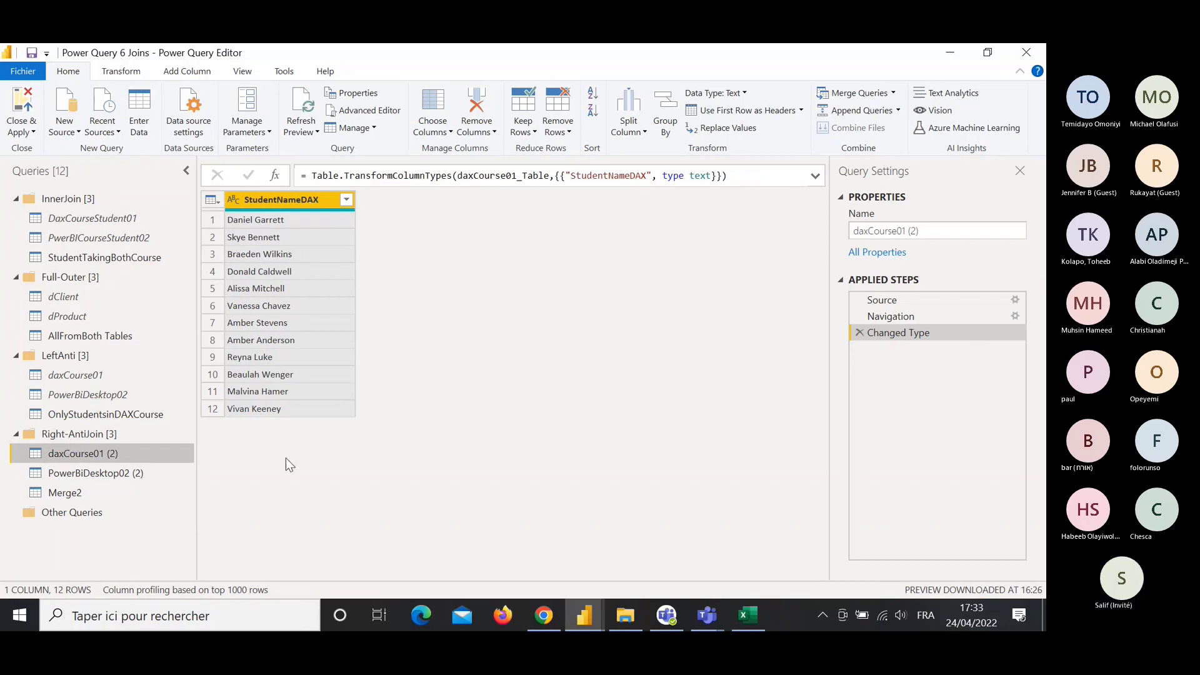
Collapse the InnerJoin, Full-Outer and LeftAnti query groups and select daxCourse01 (2) in the Right-AntiJoin group.
click(17, 200)
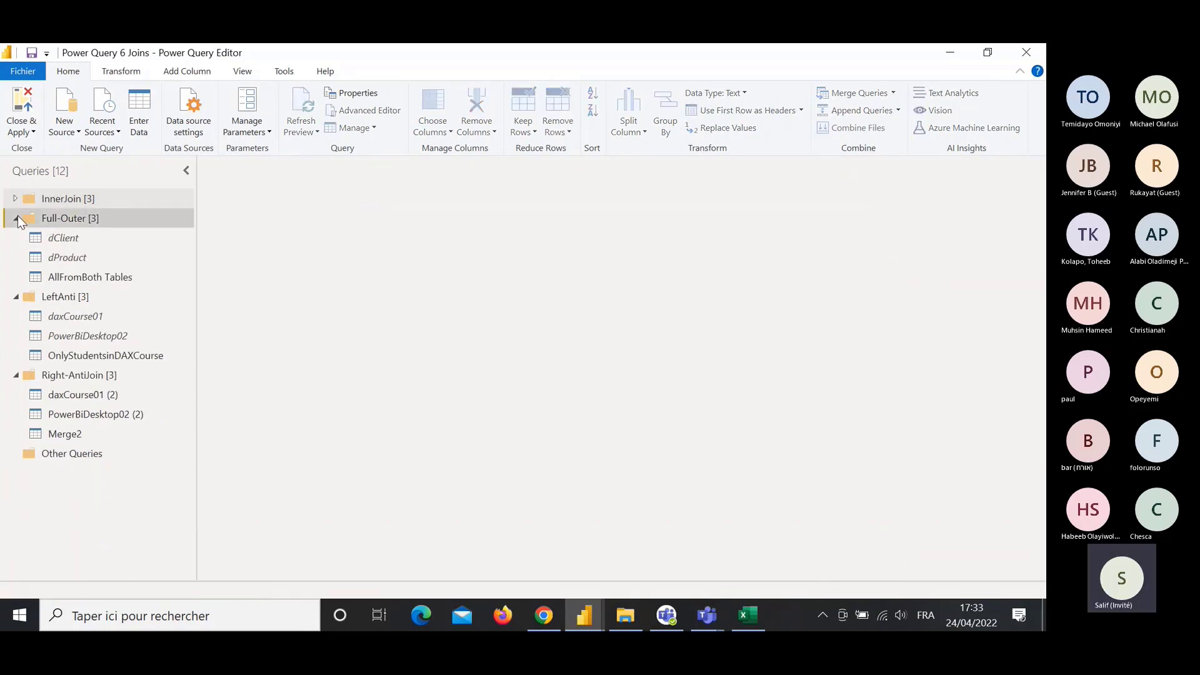
click(16, 218)
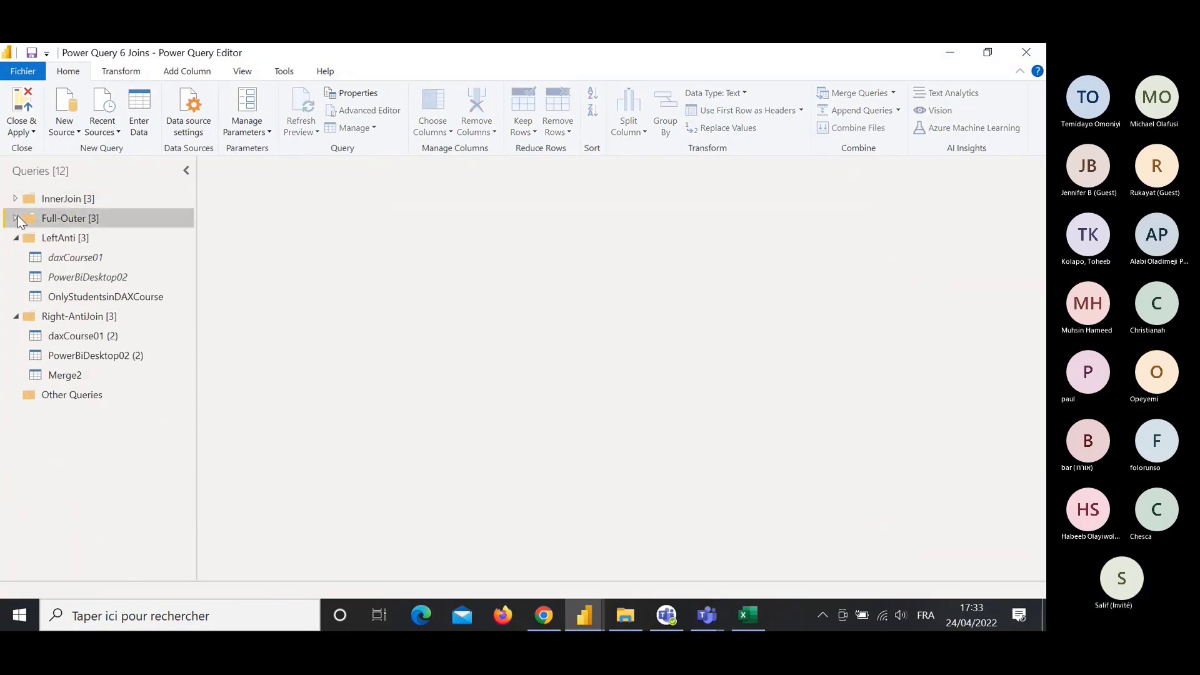
click(16, 238)
click(82, 277)
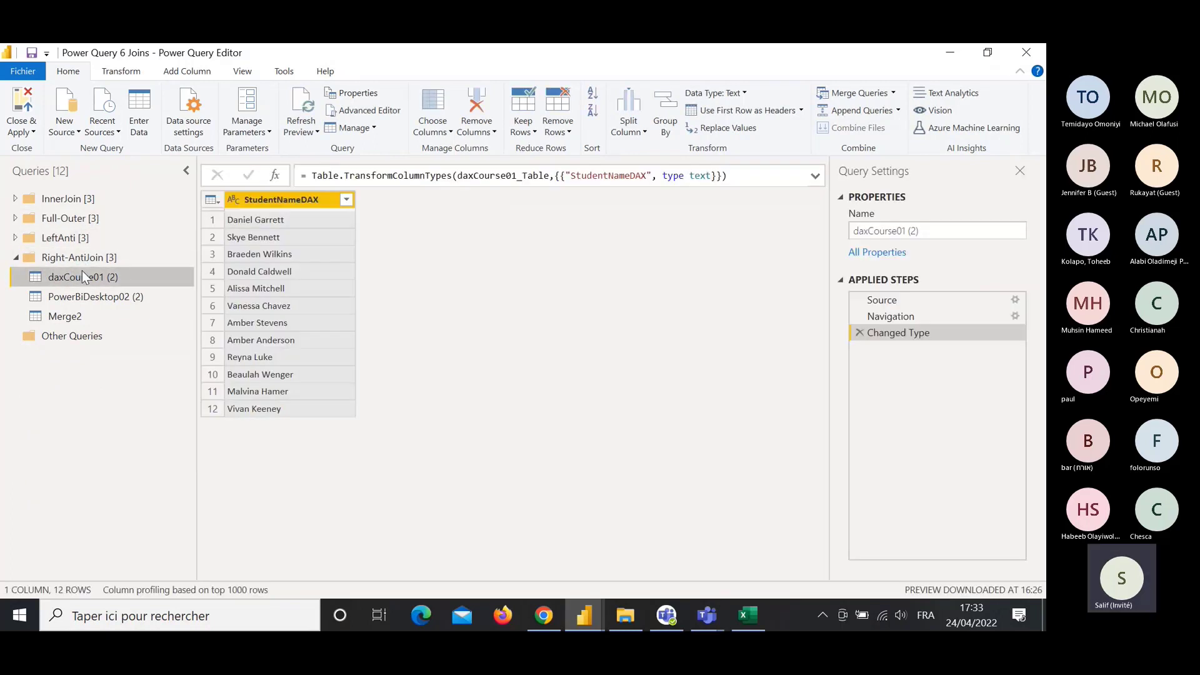
Disable loading for the daxCourse01 (2) and PowerBiDesktop02 (2) queries in the Right-AntiJoin group.
right_click(82, 272)
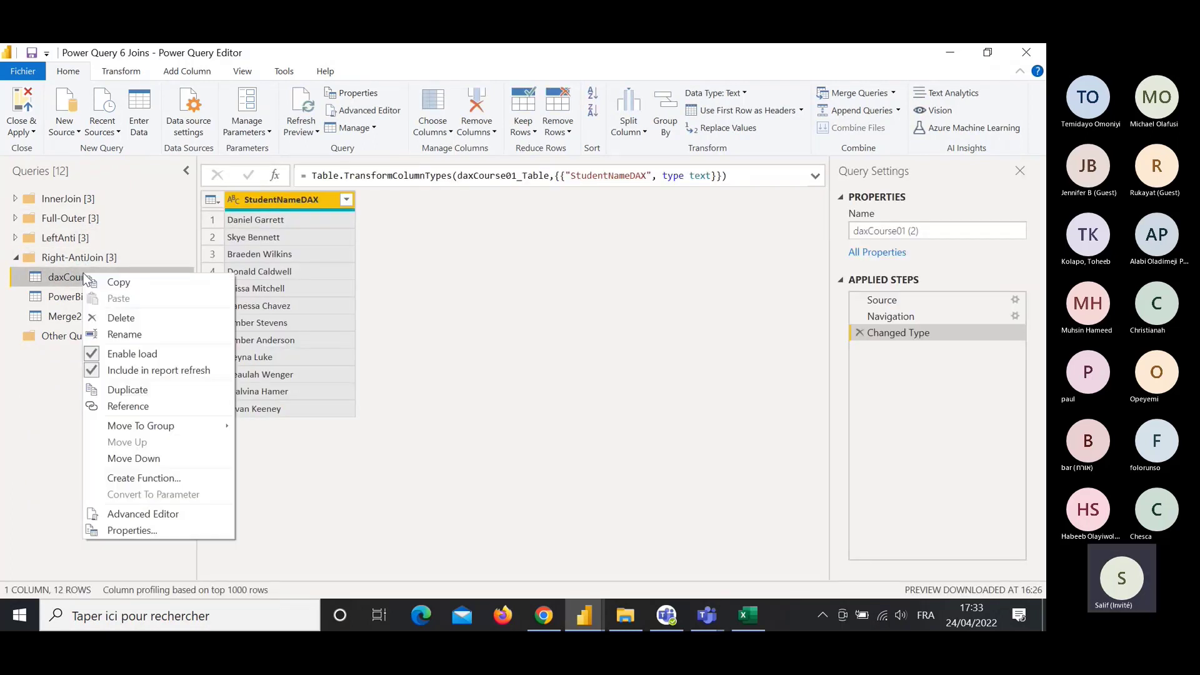
click(112, 353)
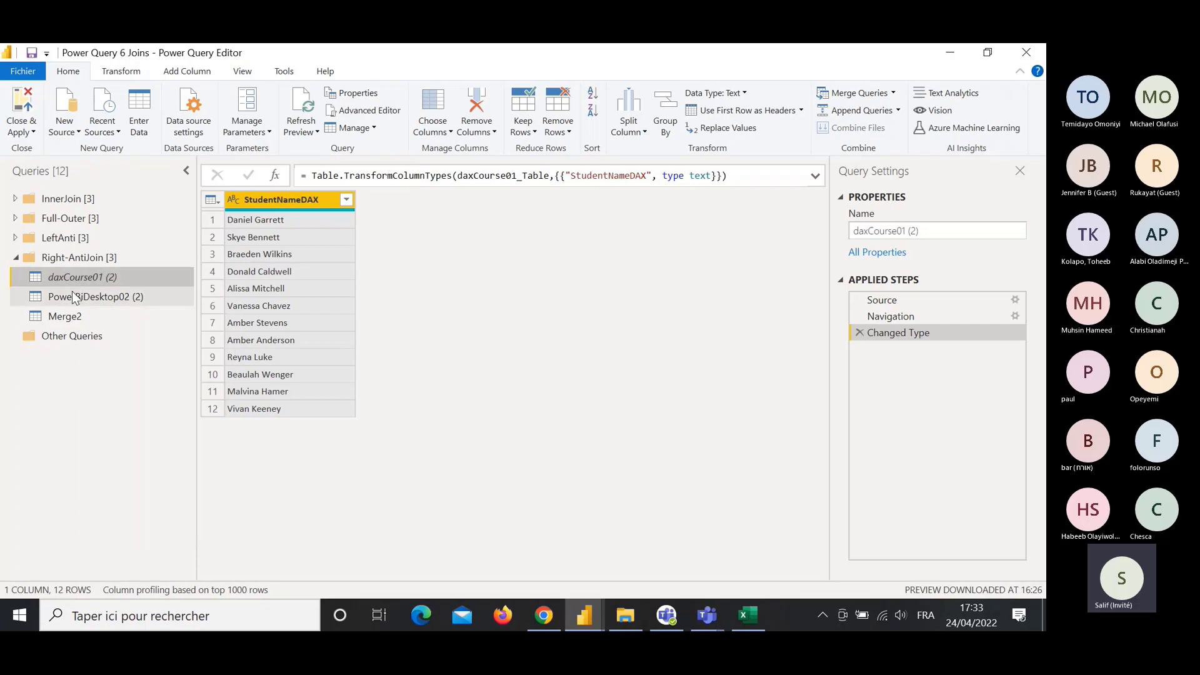
click(73, 293)
right_click(72, 292)
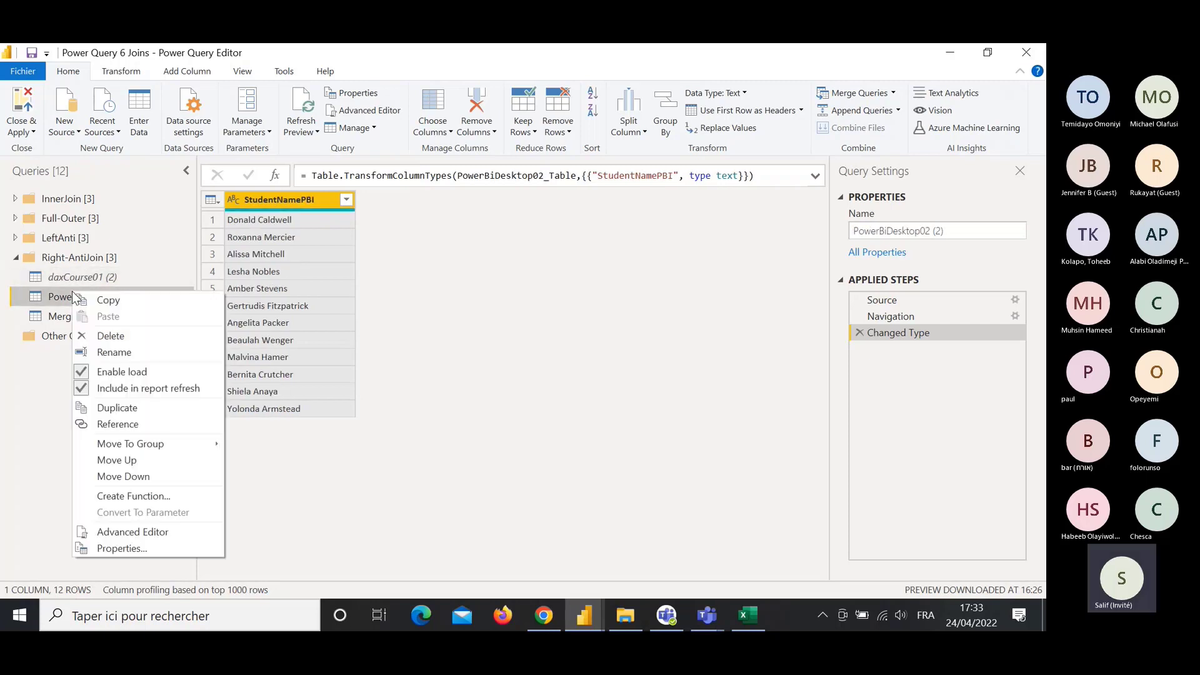
click(113, 371)
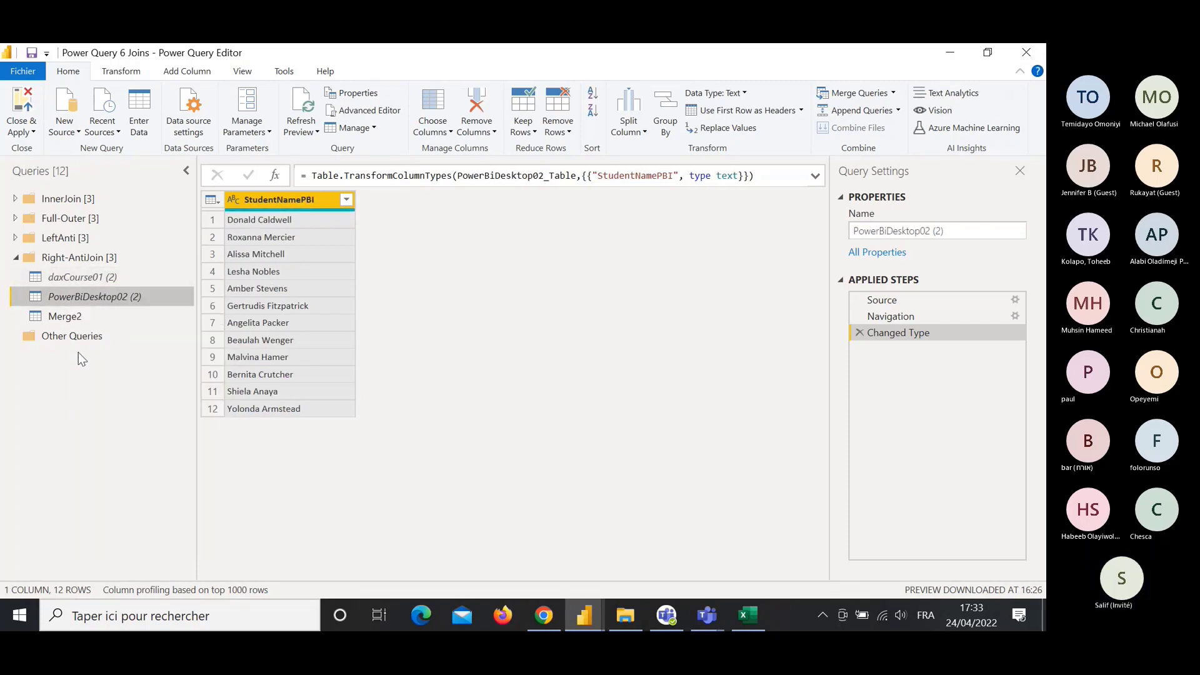
Rename the Merge2 query in the Right-AntiJoin group as OnlyStudentsInPBICourse.
click(61, 316)
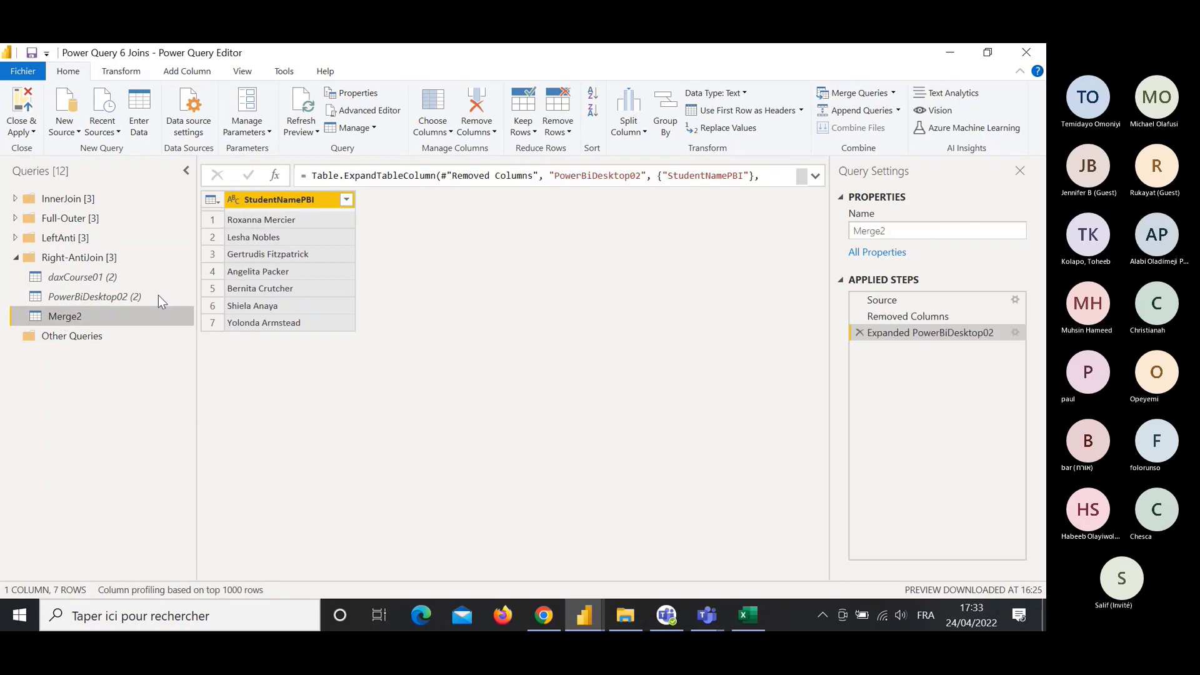
click(909, 226)
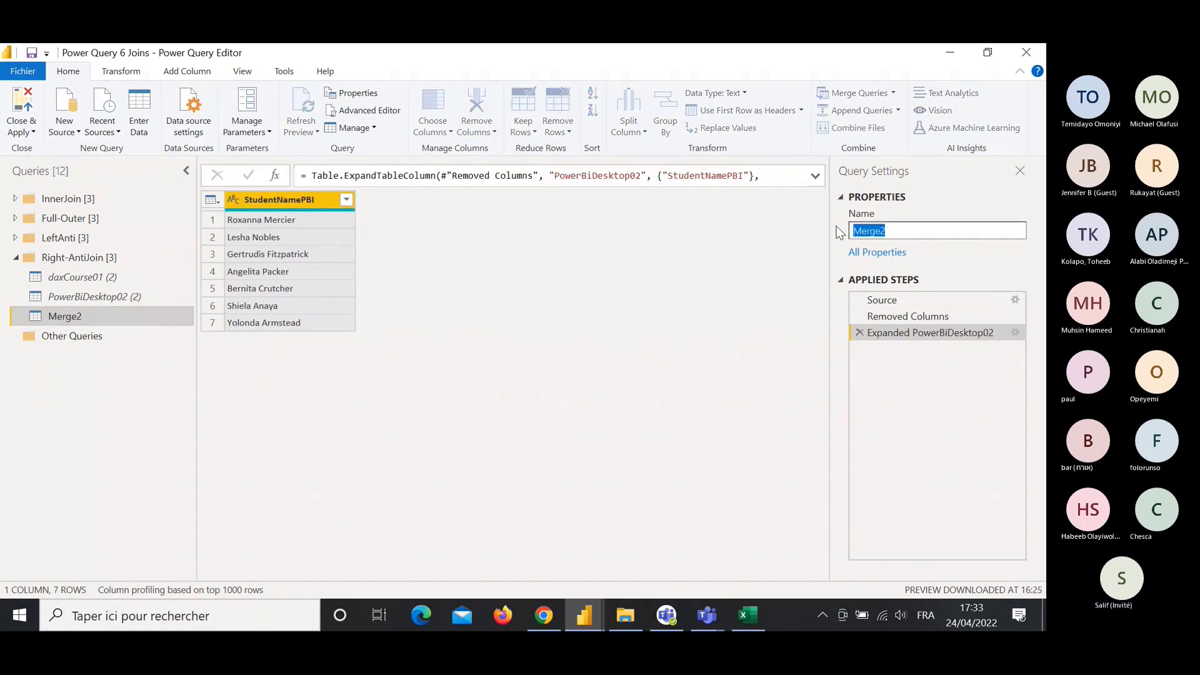
key(BackSpace)
text(OnlyST)
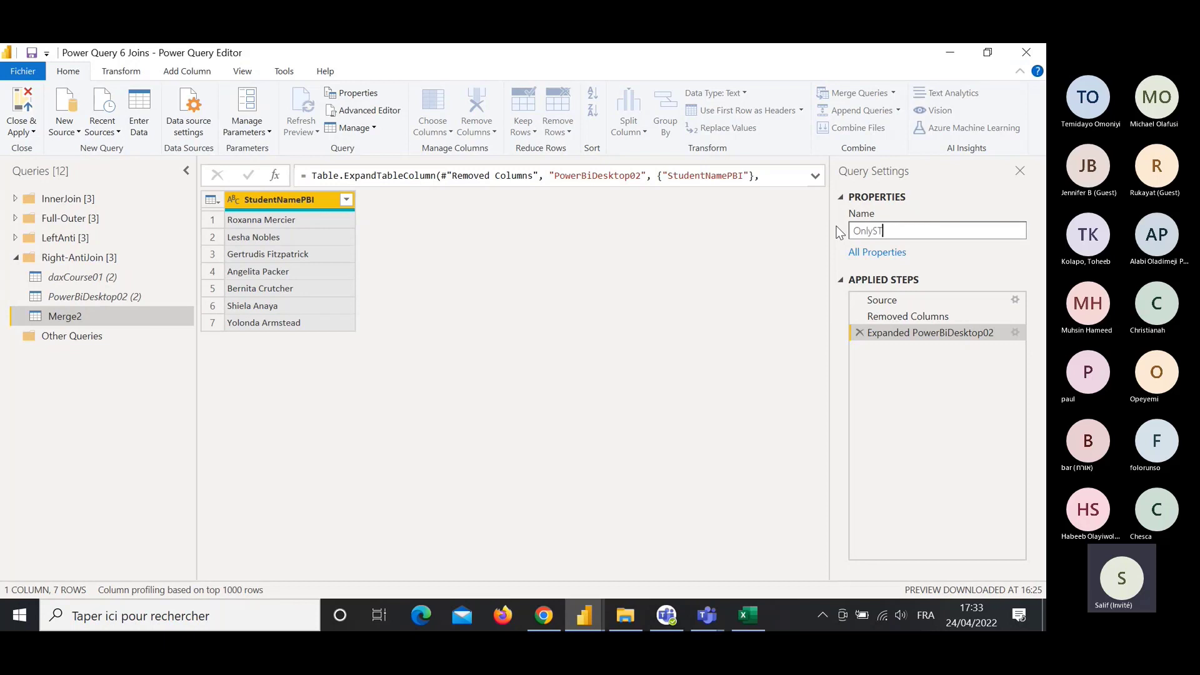
key(BackSpace)
text(tudent)
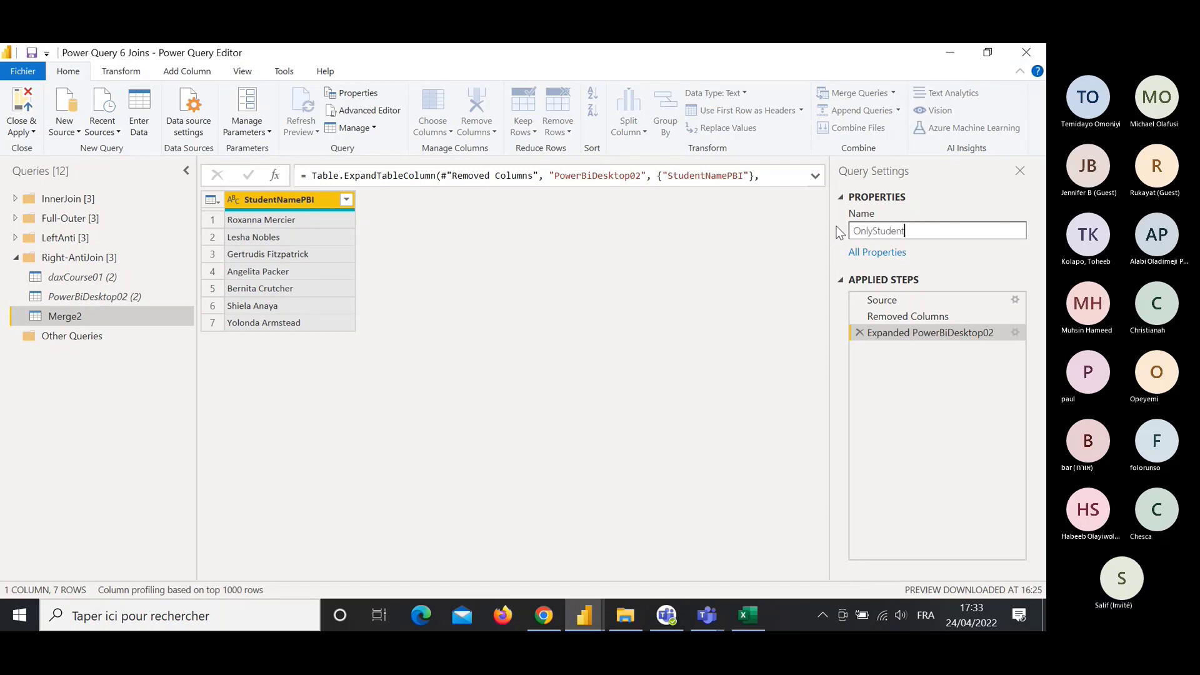
text(sInPBI)
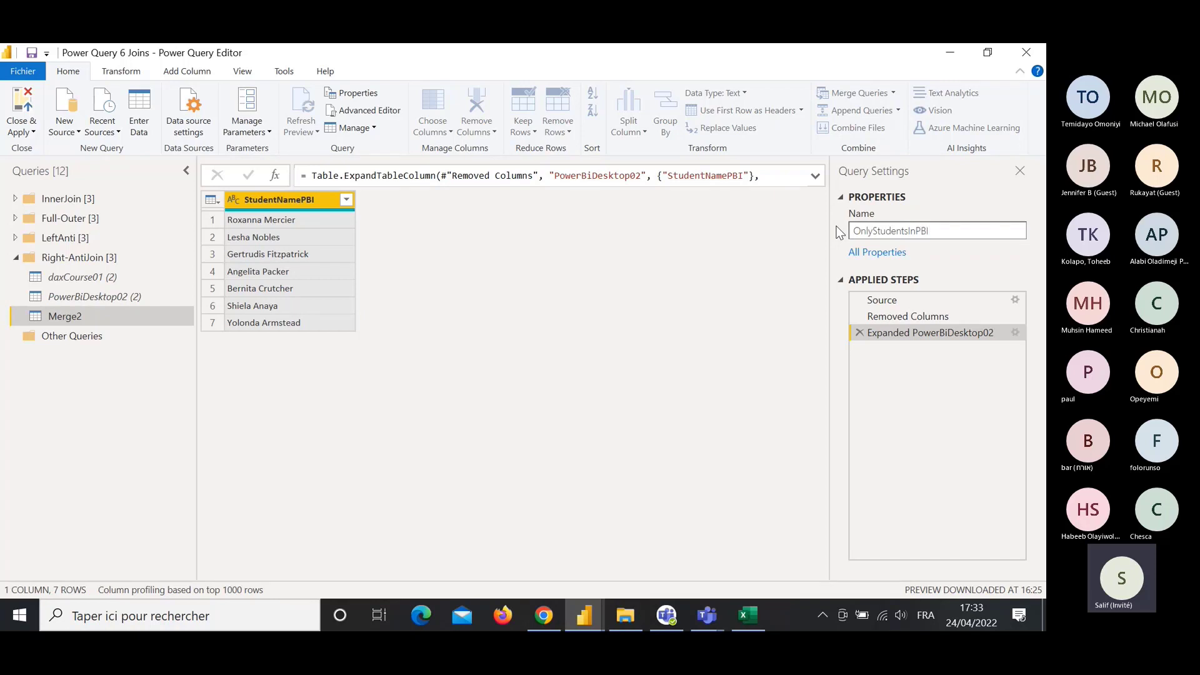
text(Course)
key(Return)
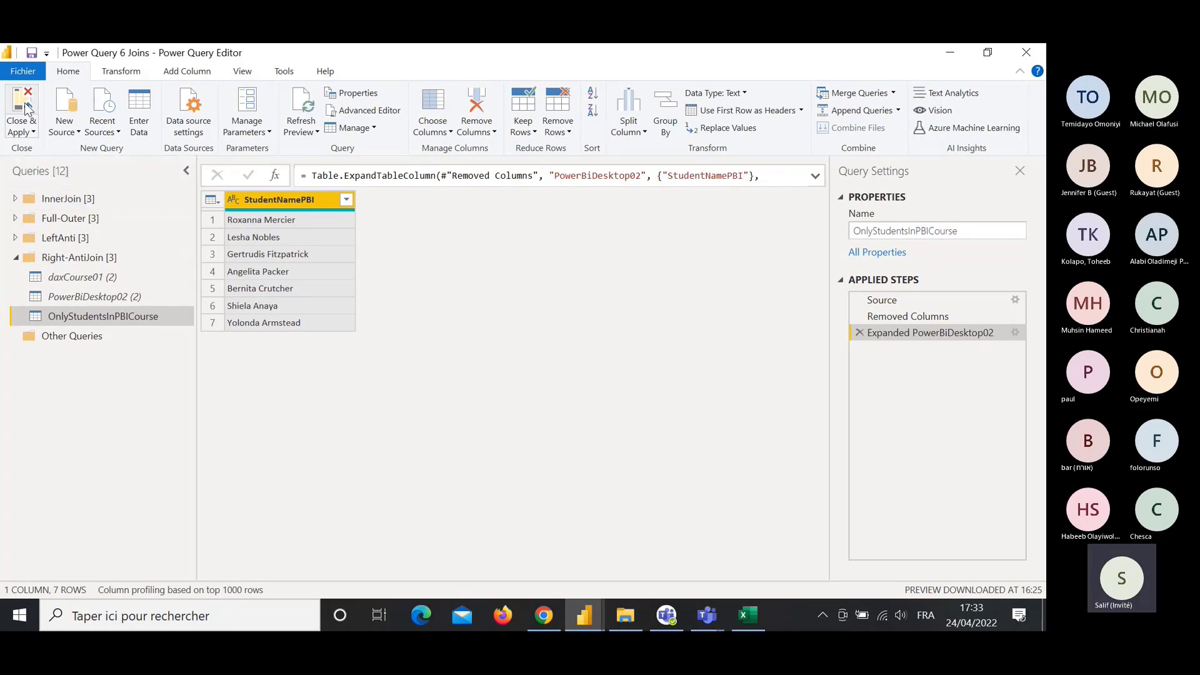
Close the query editor with the changes applied and display the rows of the OnlyStudentsInPBICourse table.
key(alt+Tab)
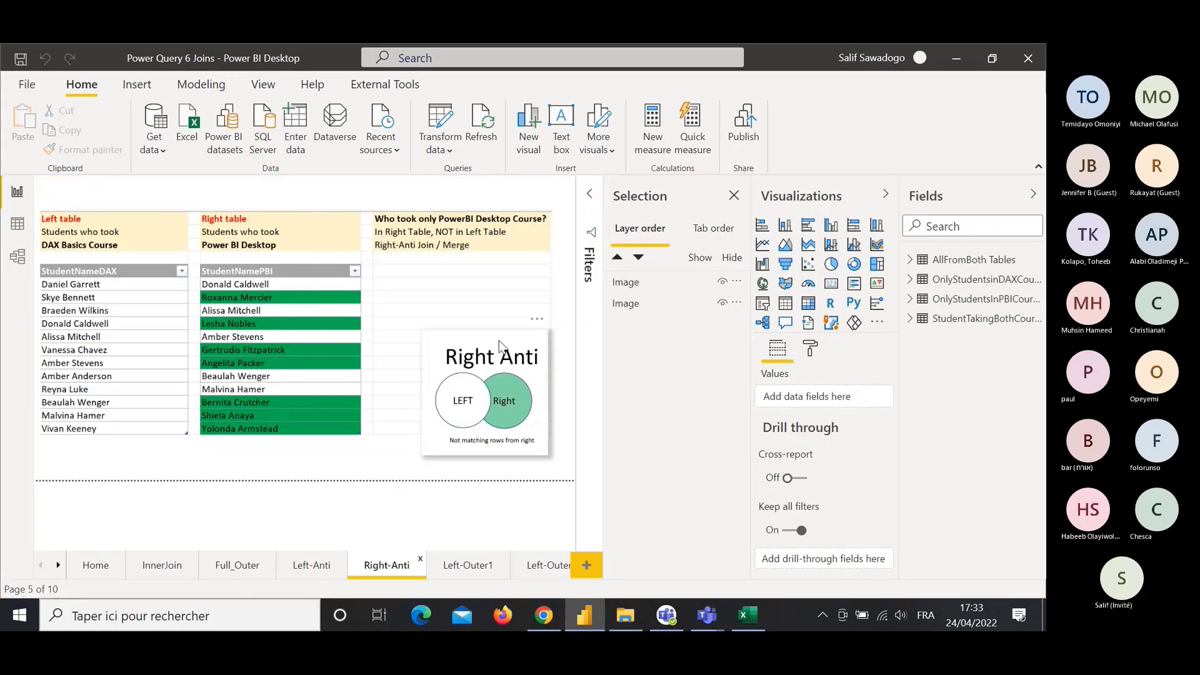
click(15, 224)
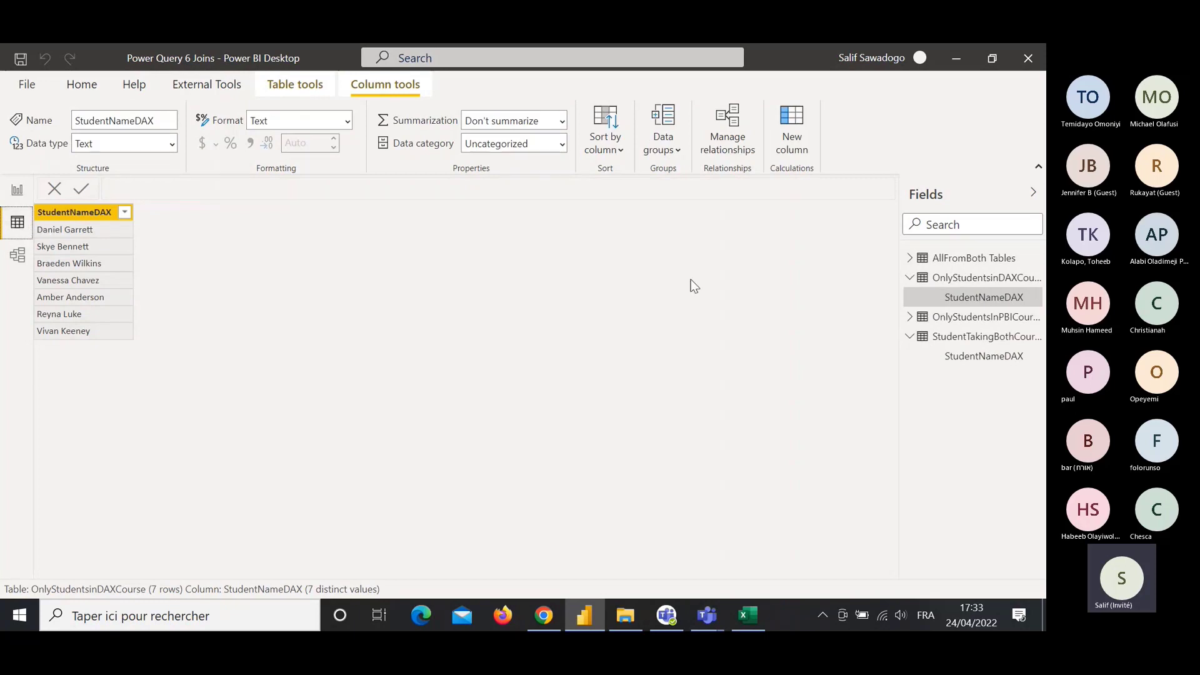
click(985, 317)
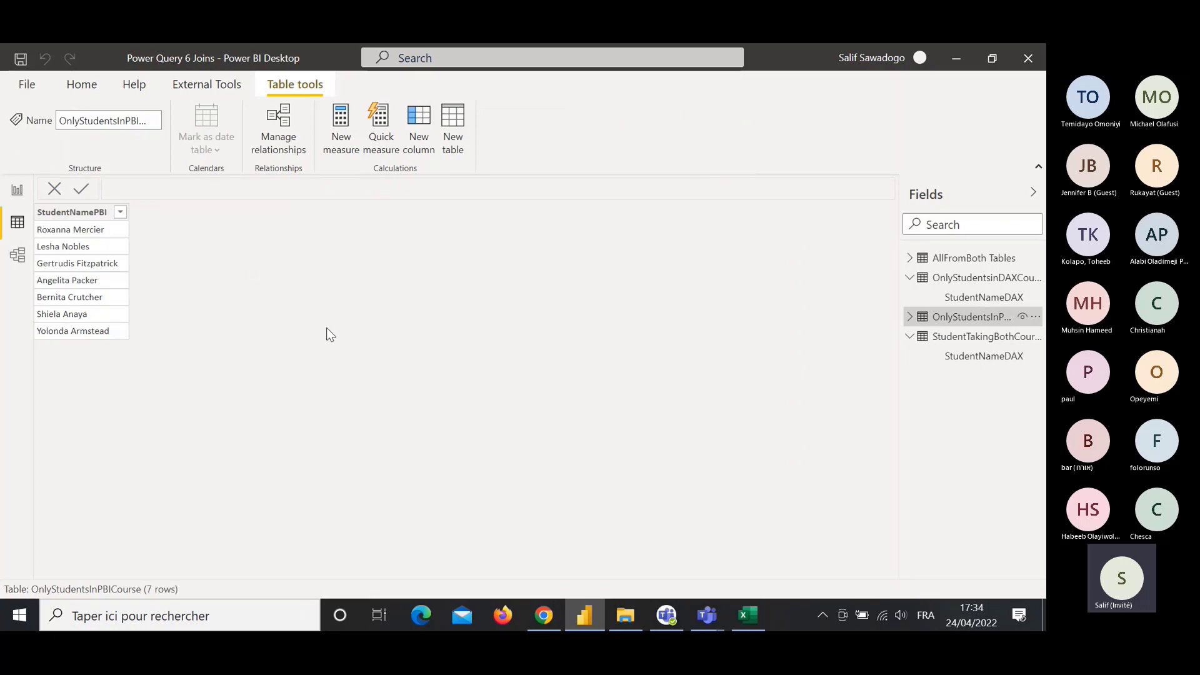
Return to the report and view the Left-Outer1 page with the sales and product price tables.
click(17, 192)
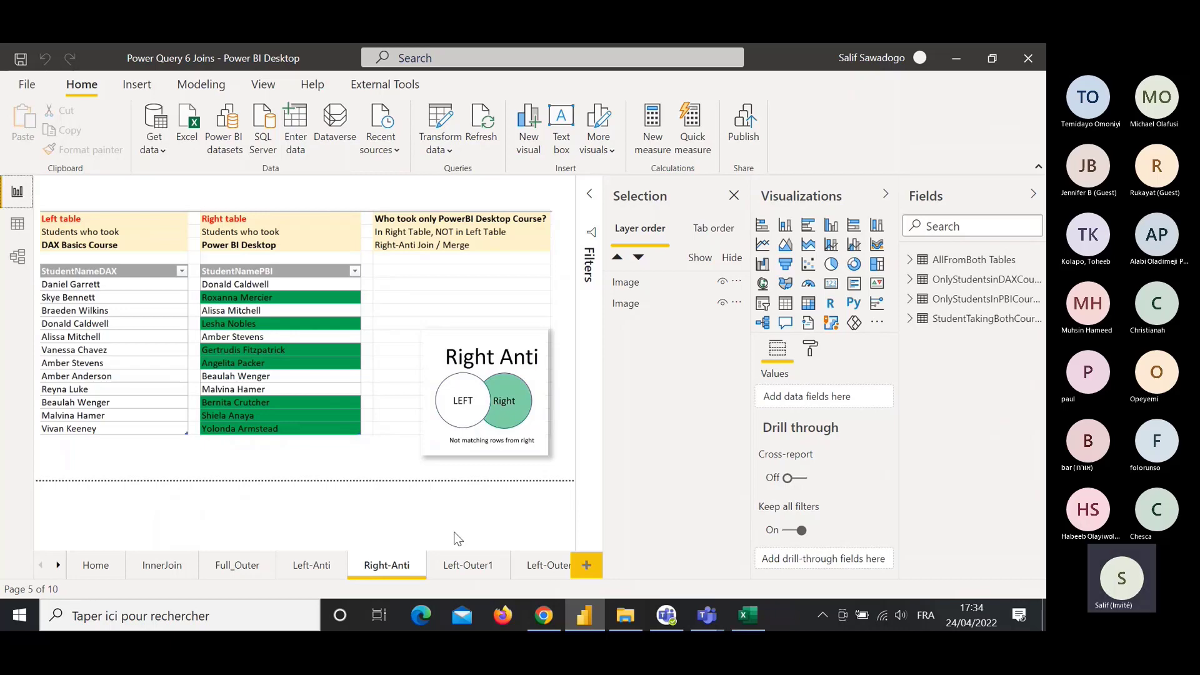
click(60, 566)
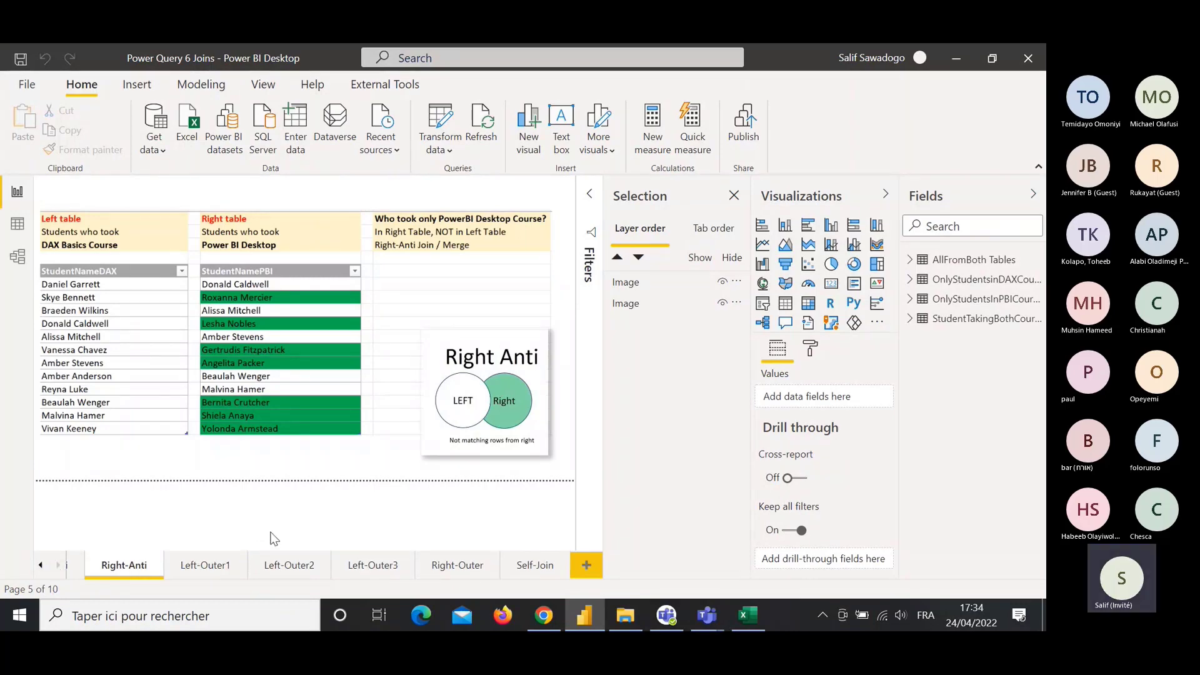
click(287, 566)
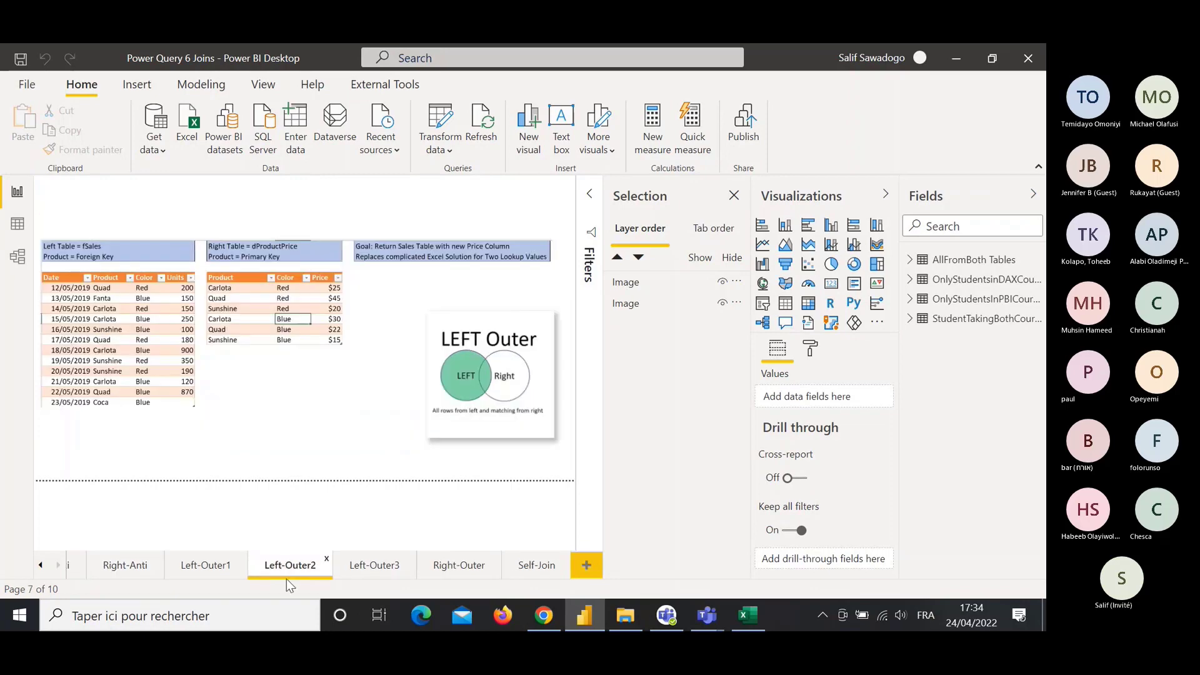
click(198, 566)
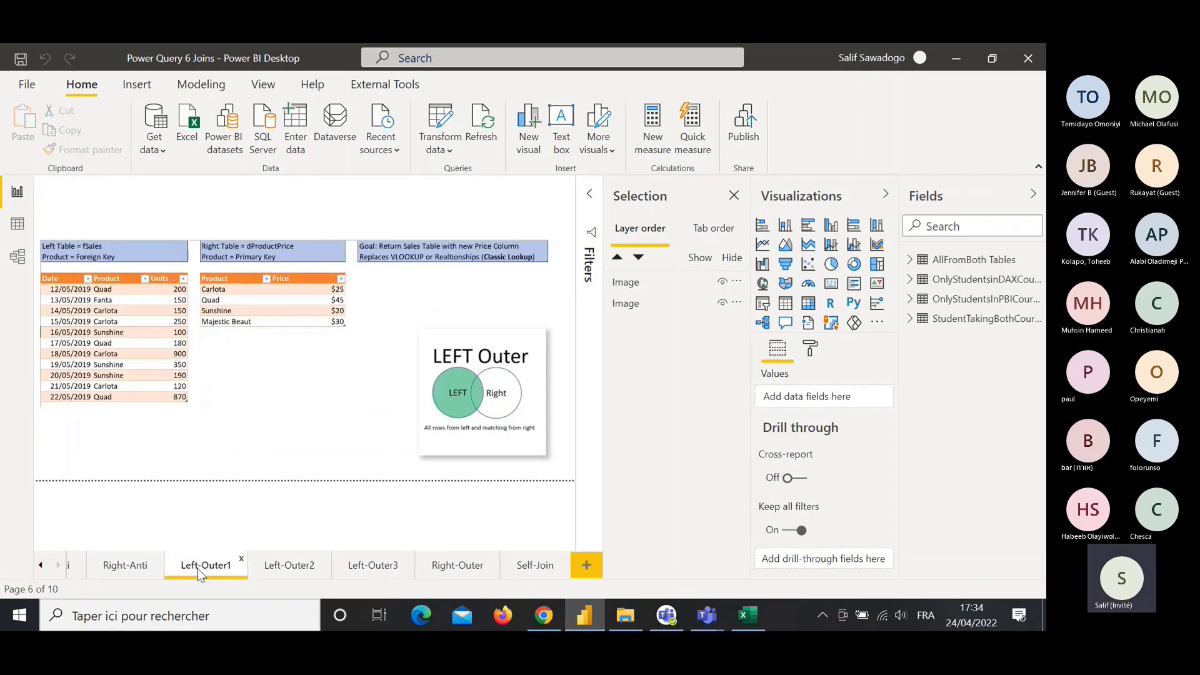
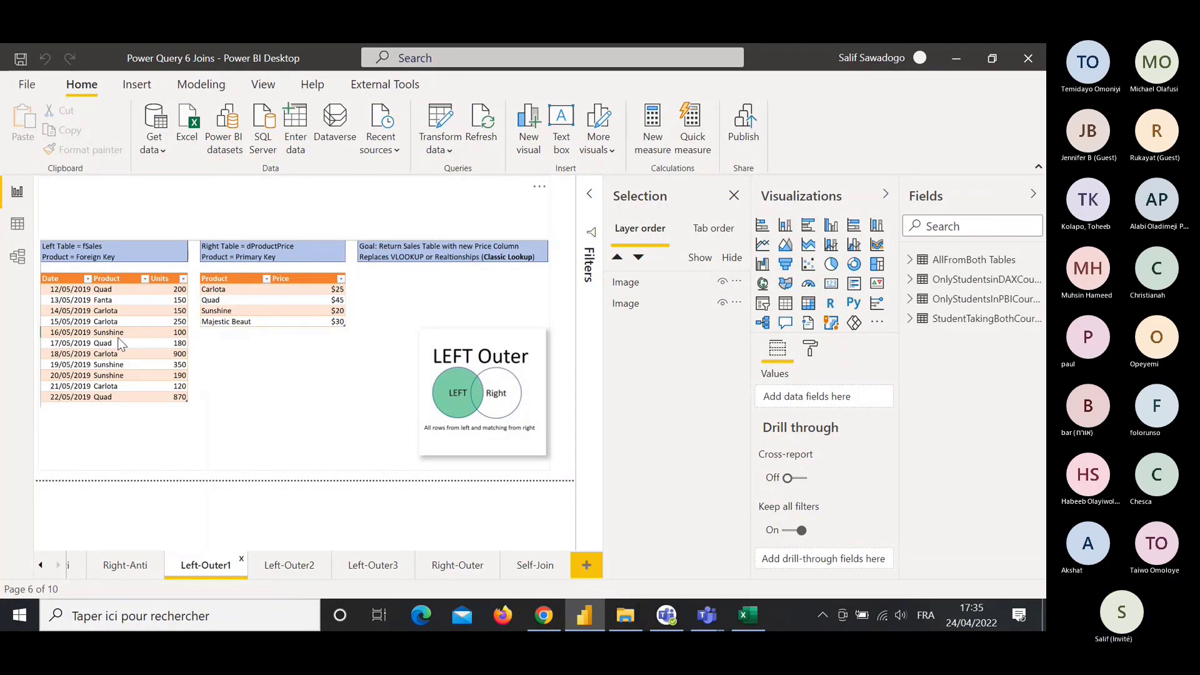
Import the fSales01 and dProductPrice02 tables from the 5.Left-Outer.xlsx workbook into the query editor for transformation.
click(187, 133)
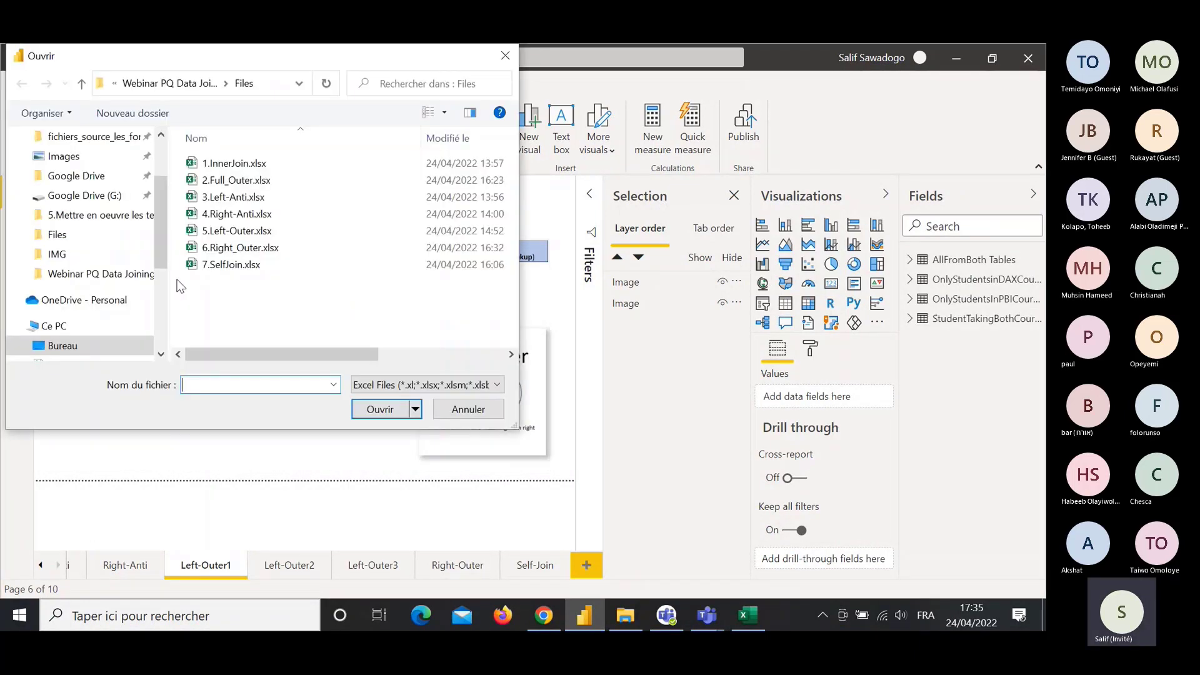
double_click(231, 234)
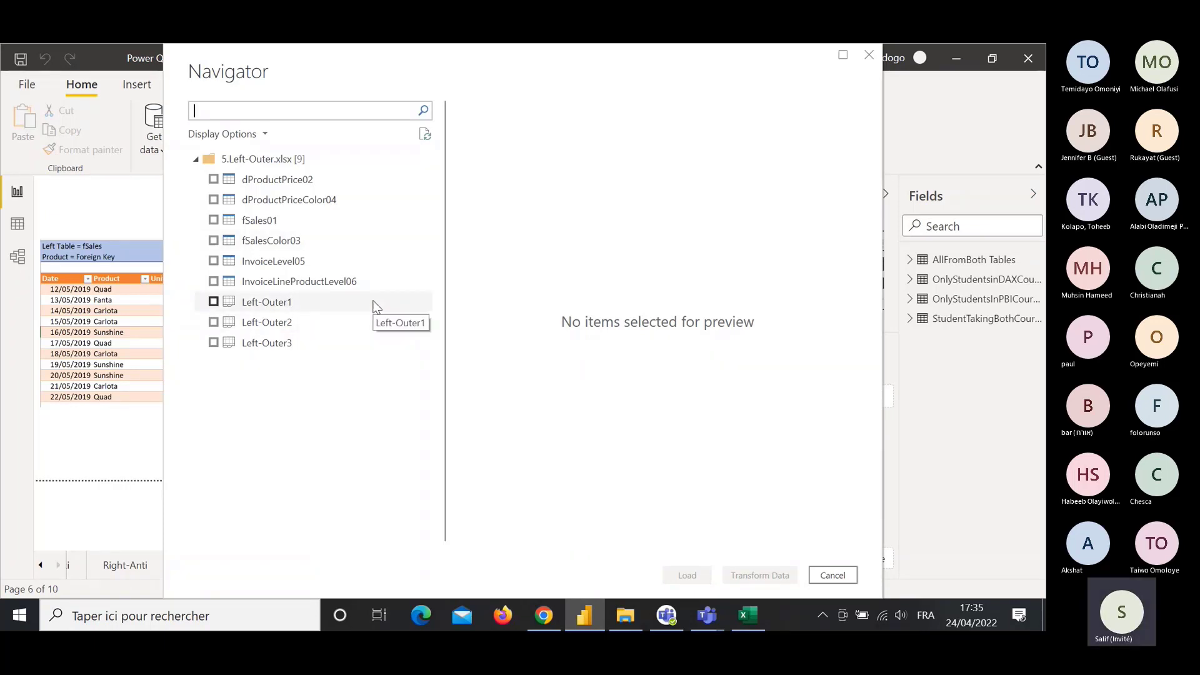
click(350, 220)
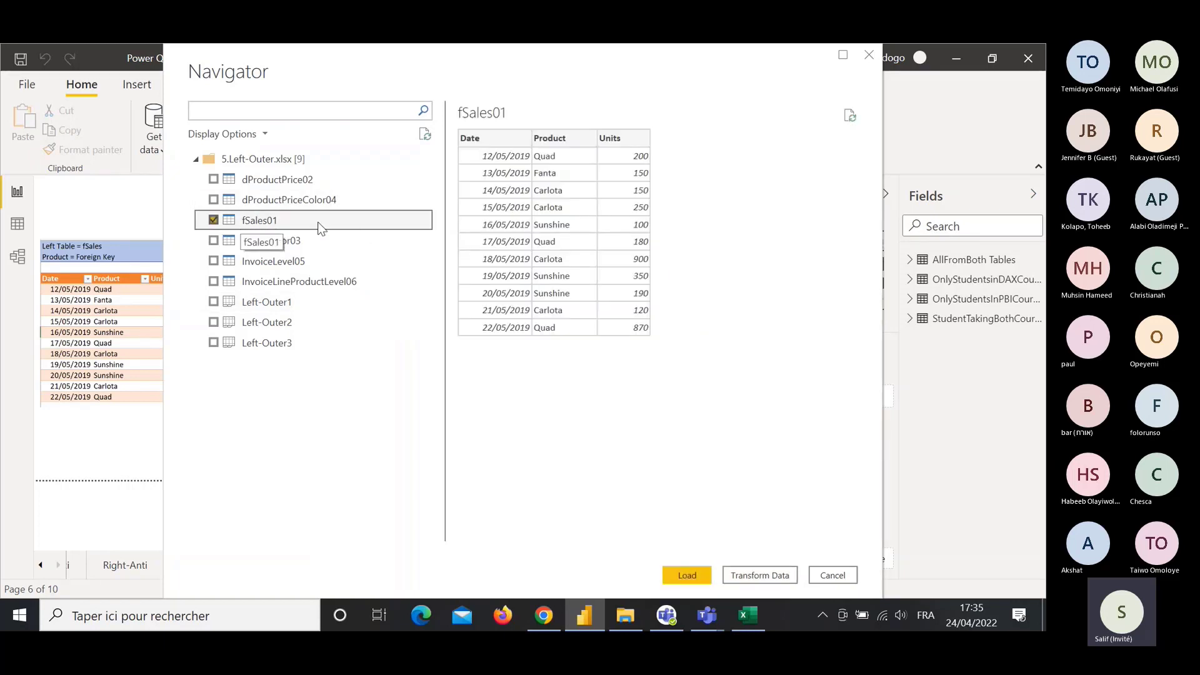
click(213, 181)
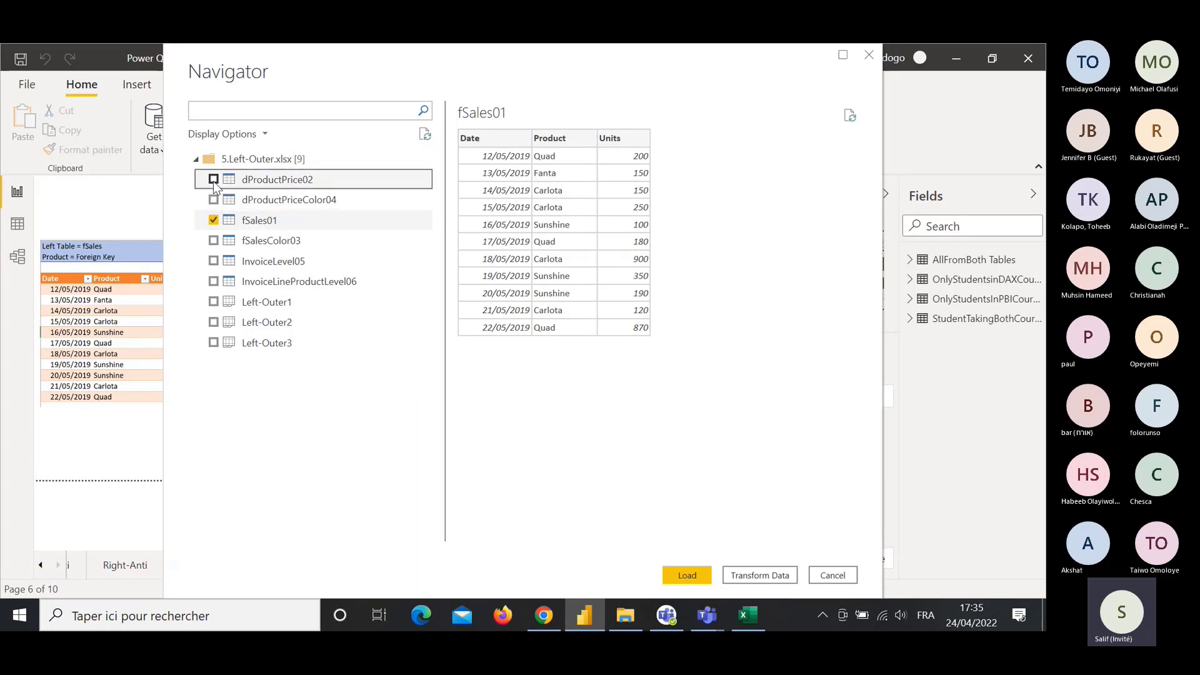
click(213, 180)
click(760, 575)
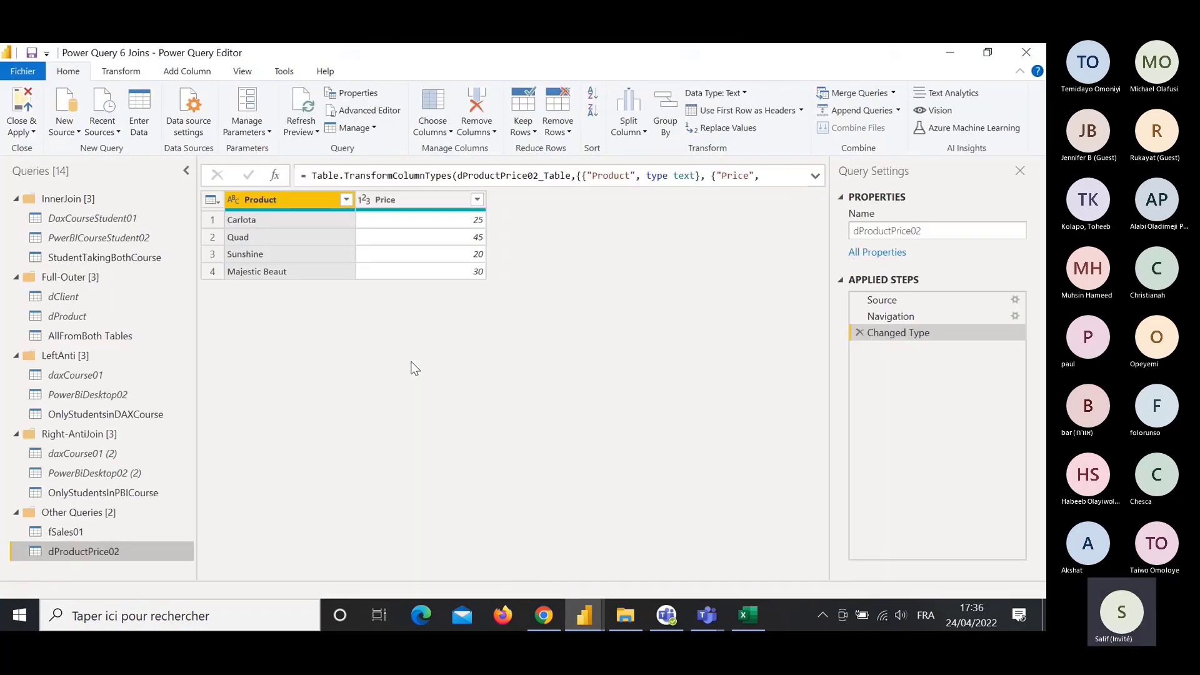
Merge fSales01 with dProductPrice02 as a new query, matching on Product with a Left Outer join.
click(69, 532)
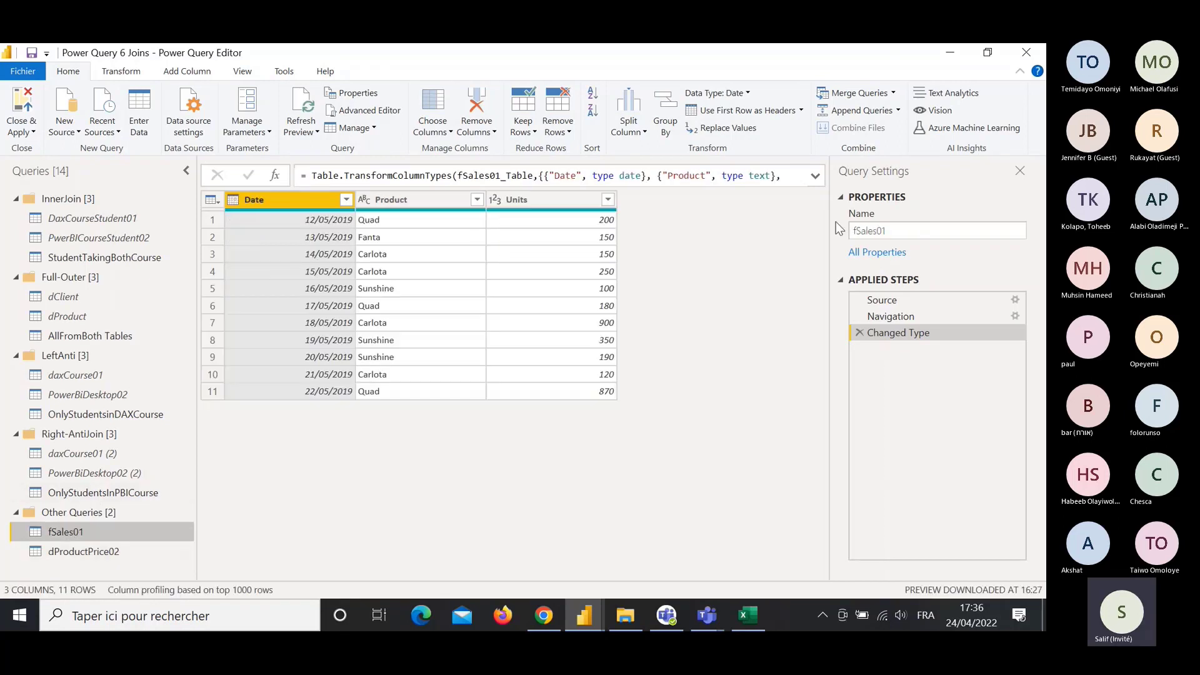
click(894, 93)
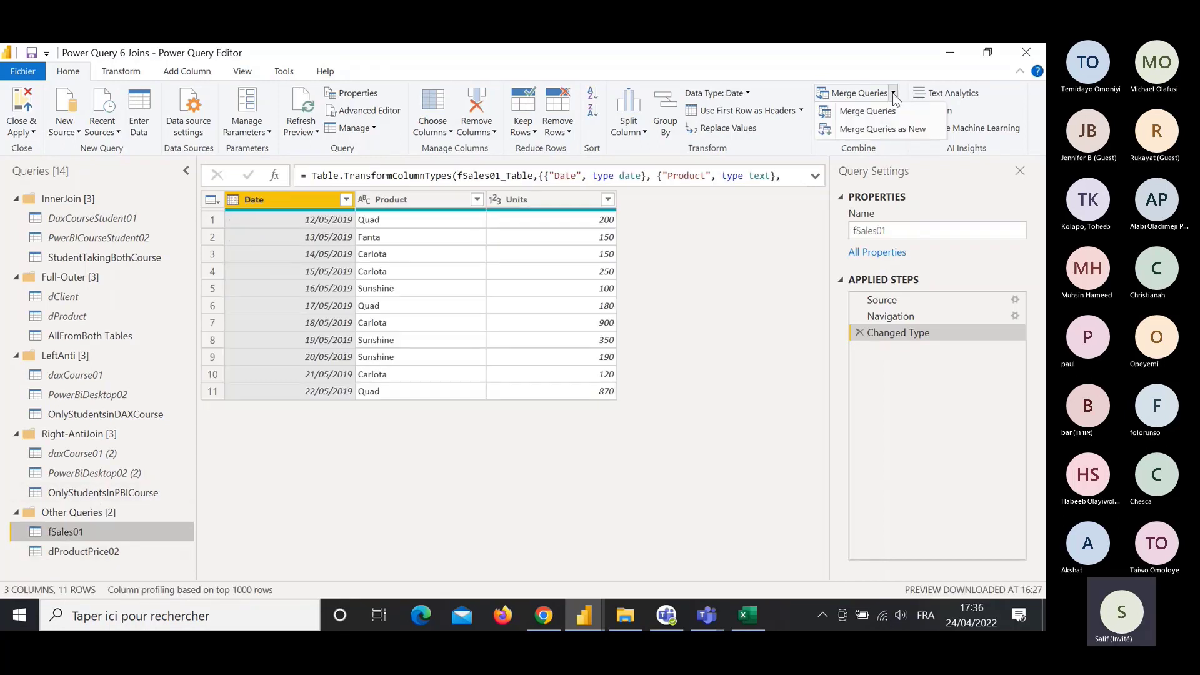
click(872, 125)
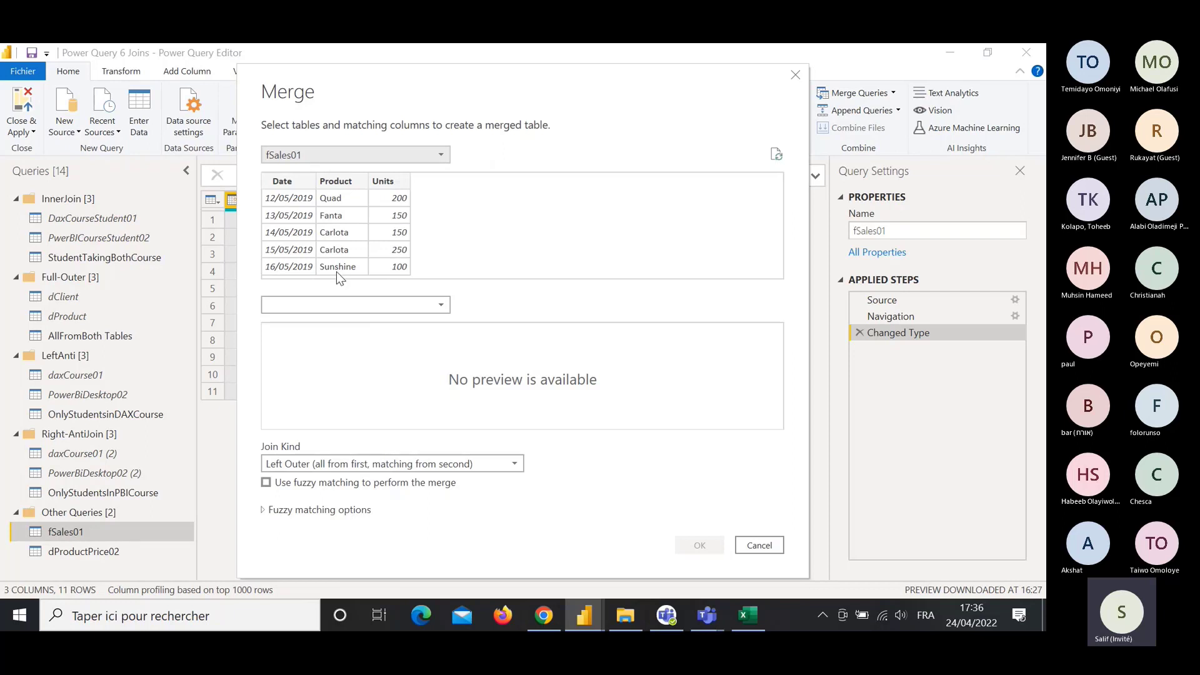
click(341, 305)
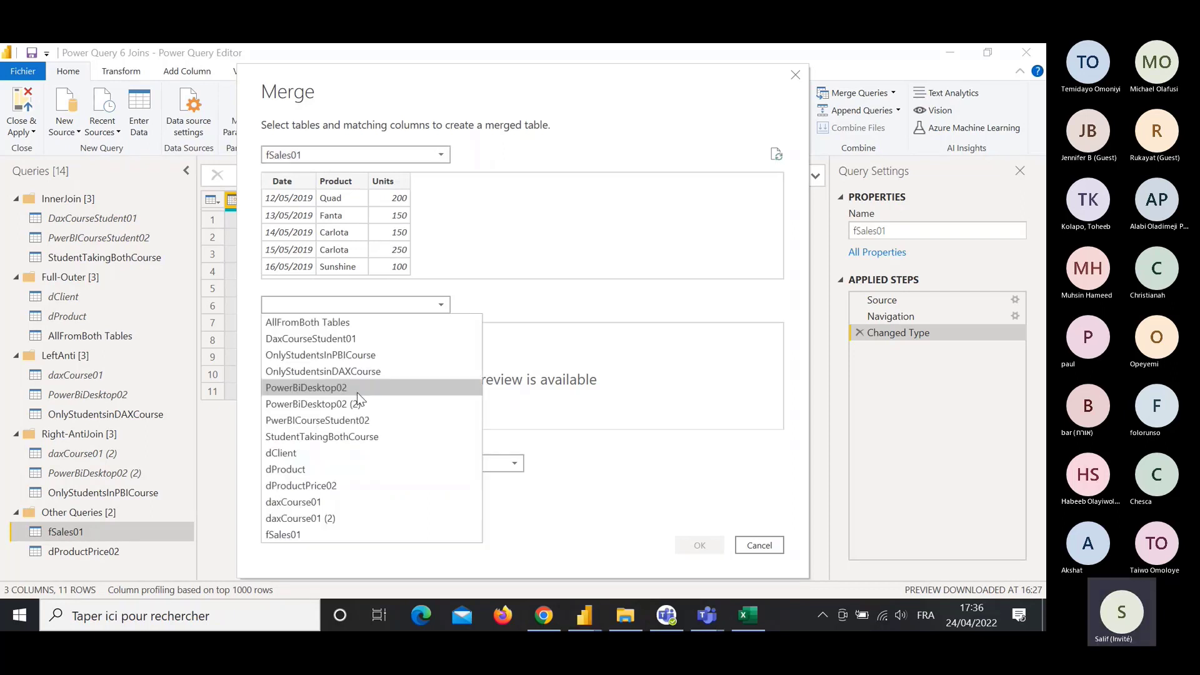
click(368, 486)
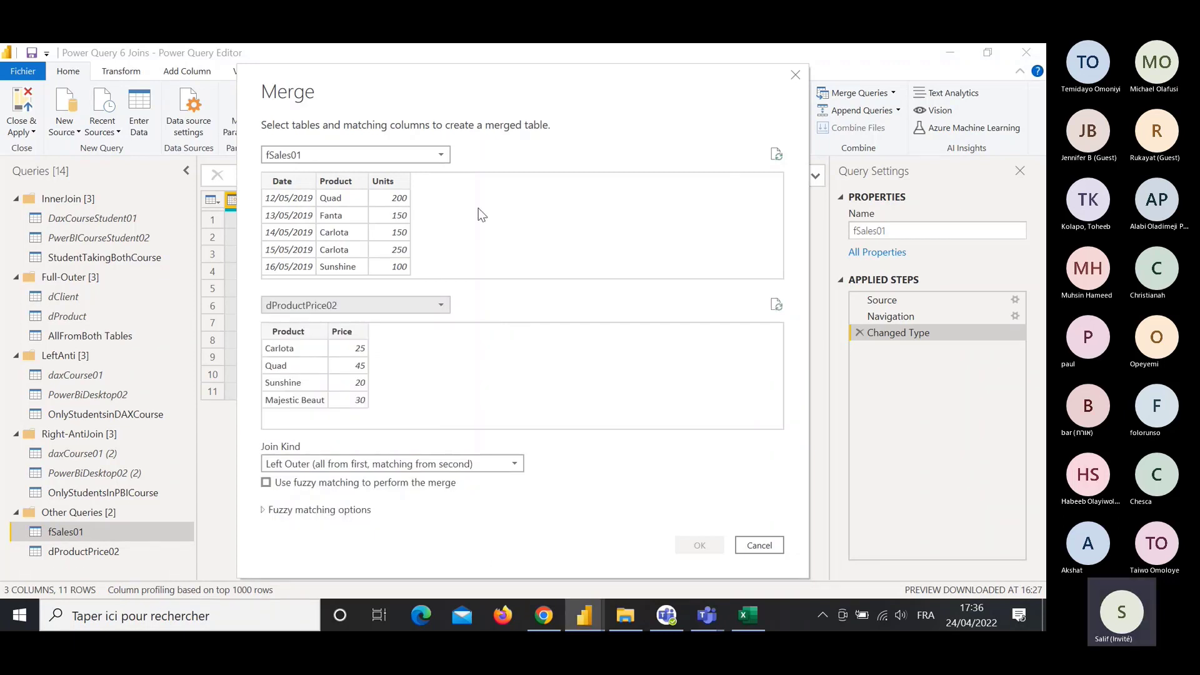
click(337, 181)
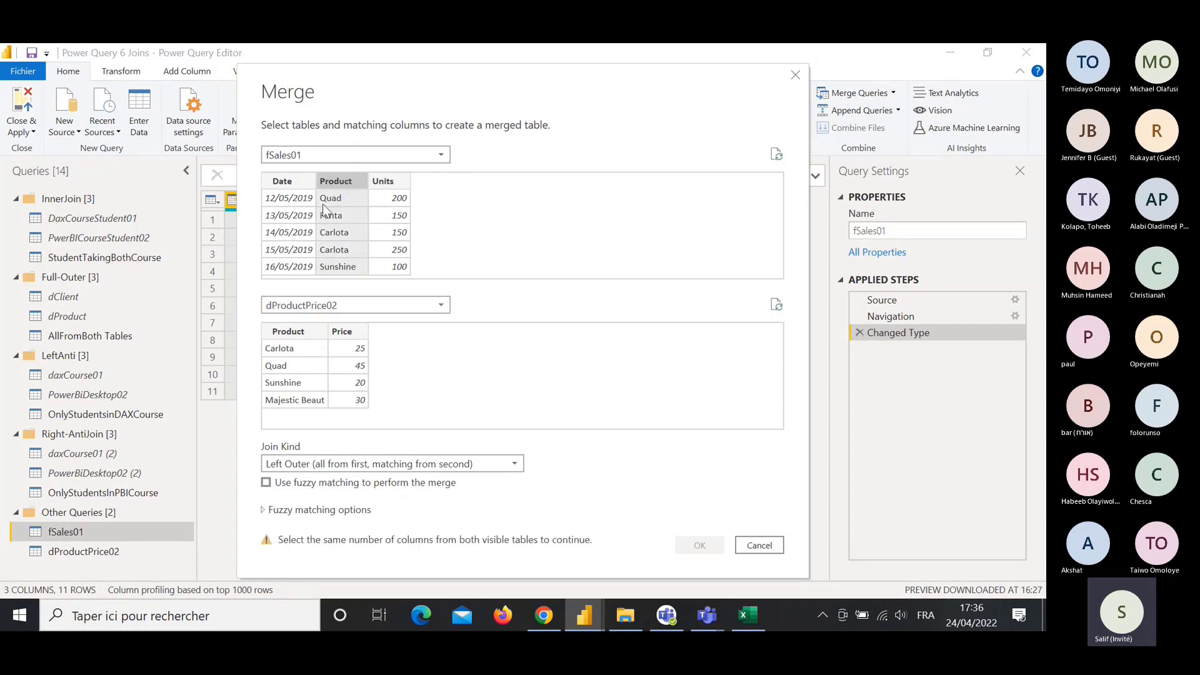
click(299, 331)
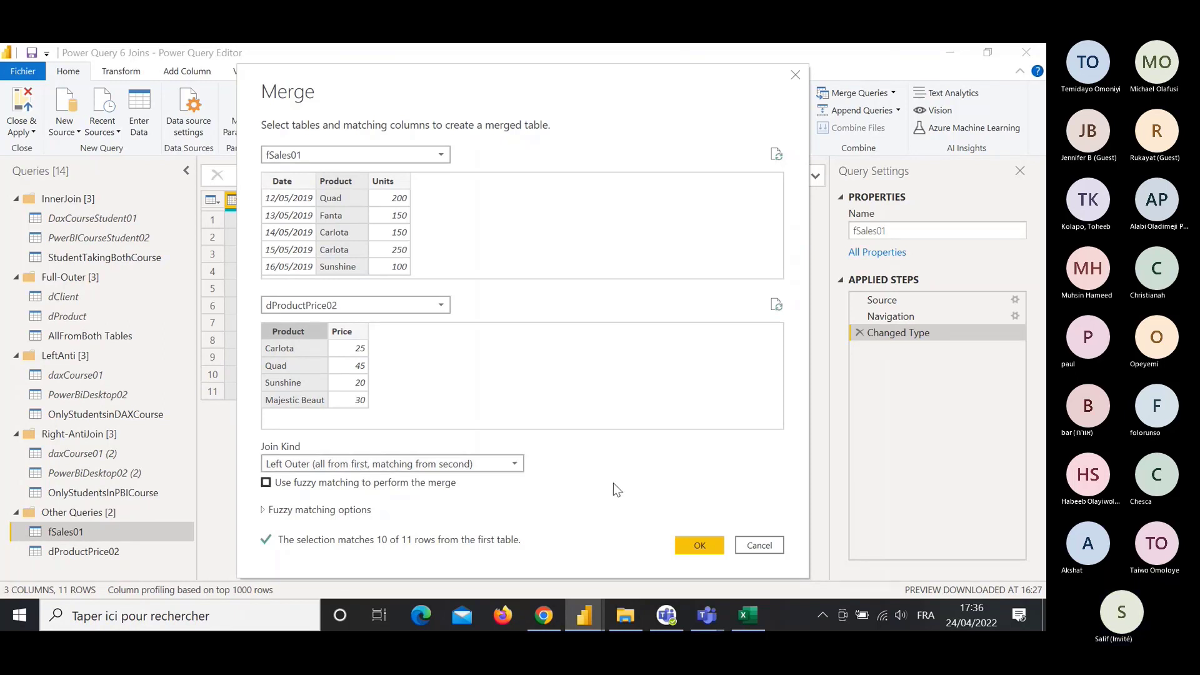
click(698, 543)
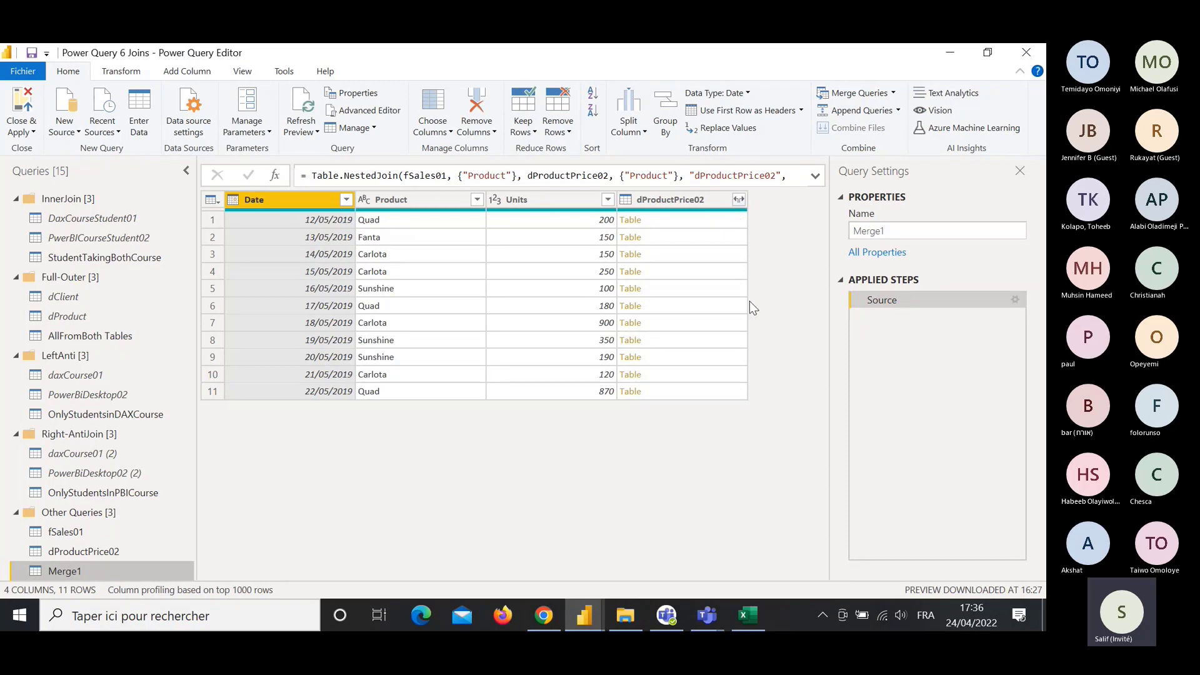
Expand the dProductPrice02 column to include only Price, without the original column name as prefix.
click(739, 200)
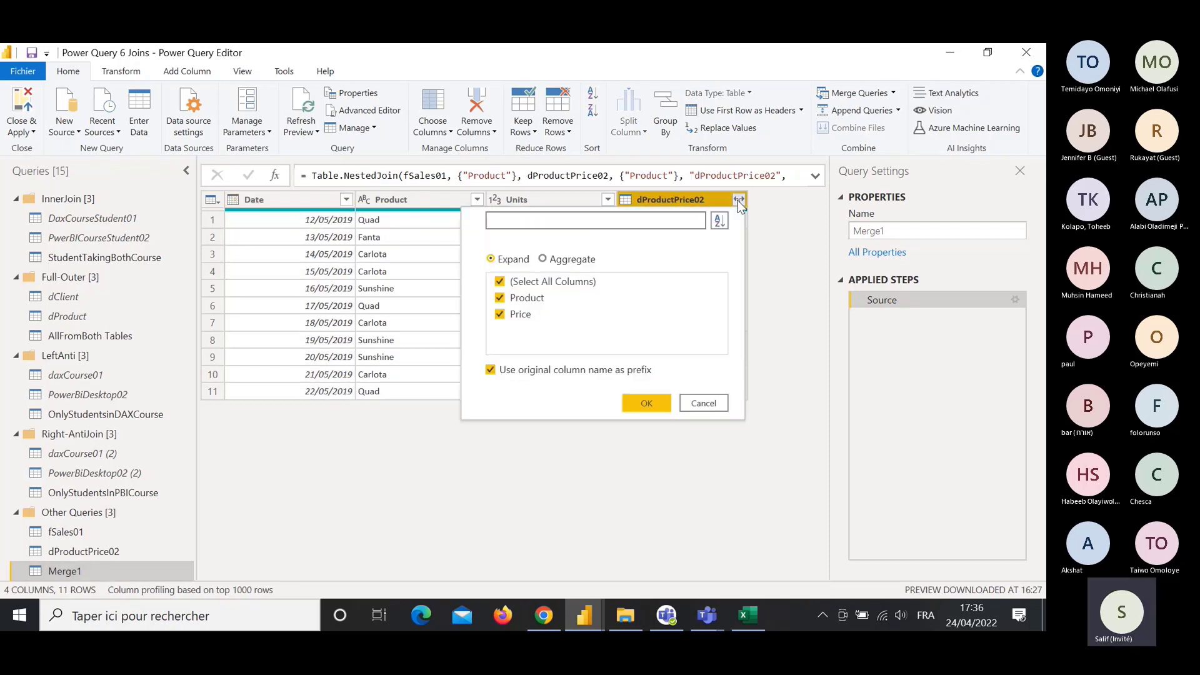
click(490, 370)
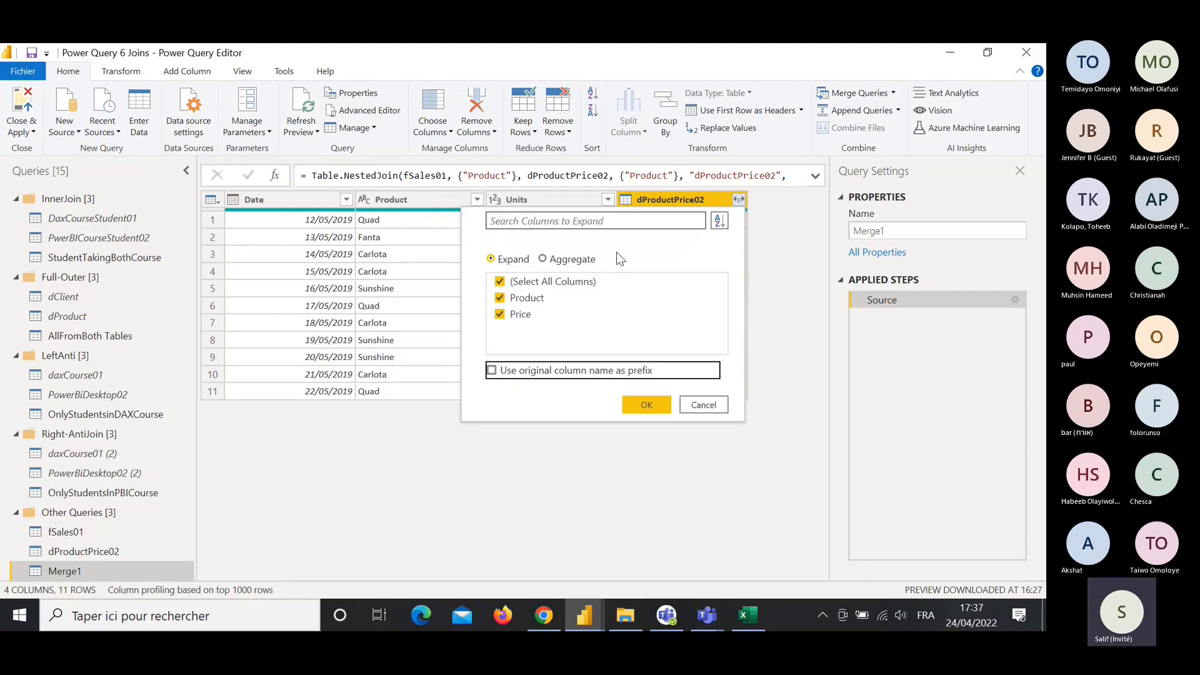
click(500, 282)
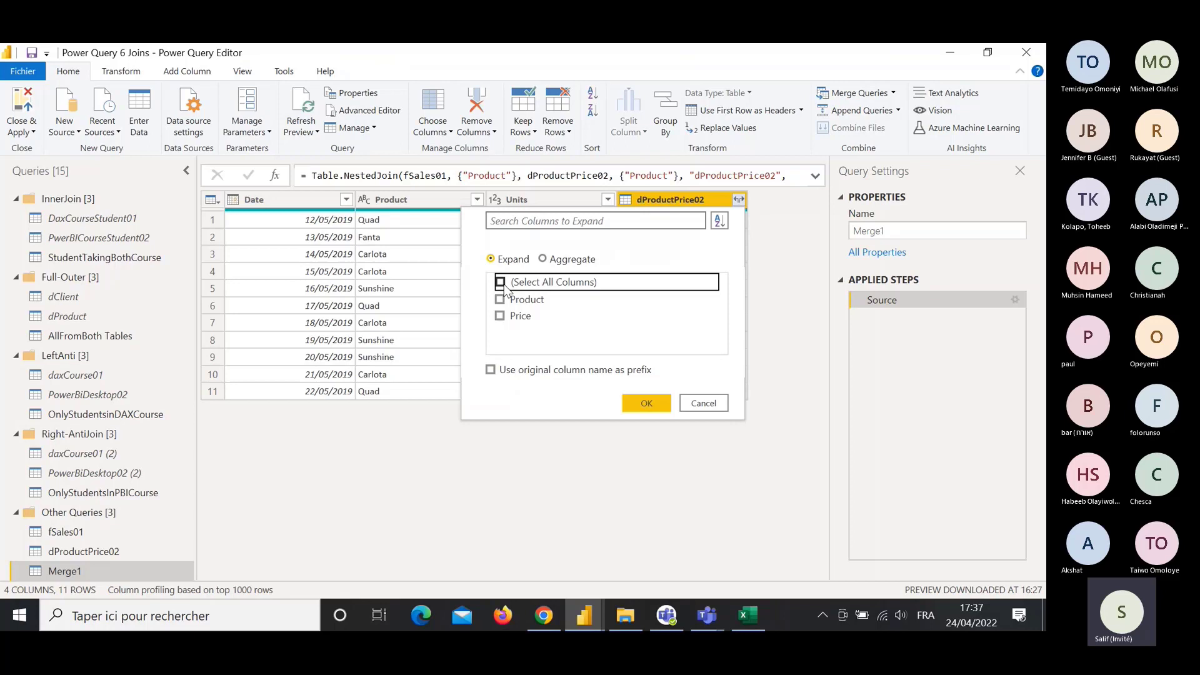
click(500, 316)
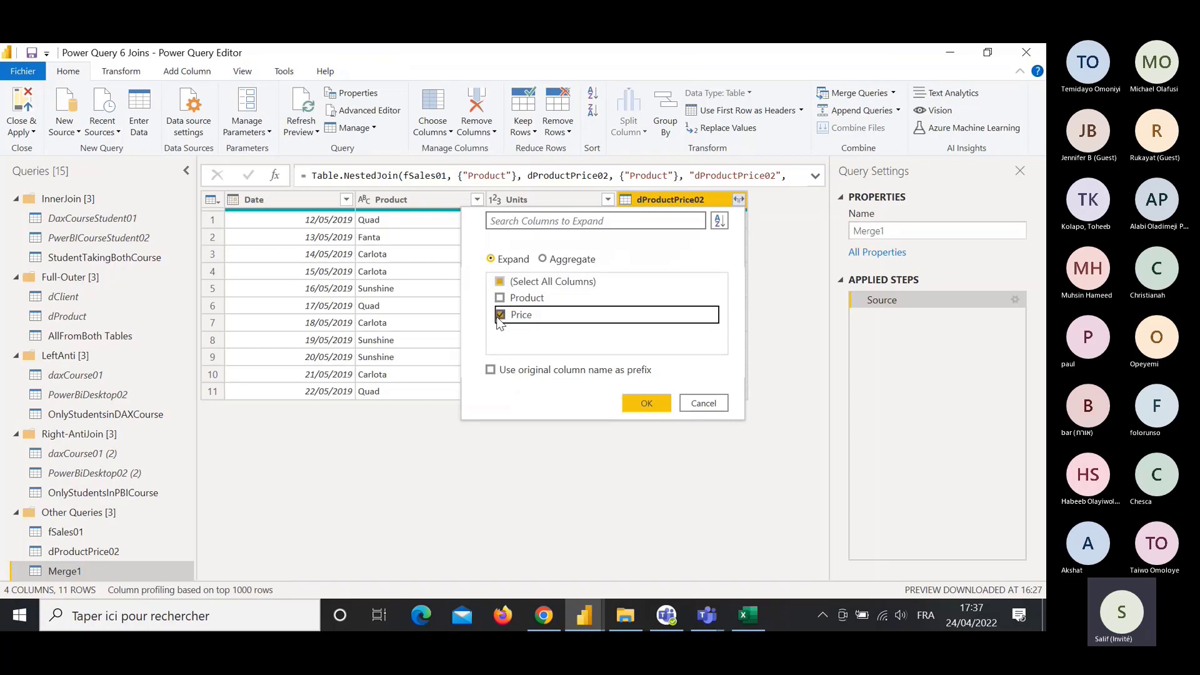
click(646, 403)
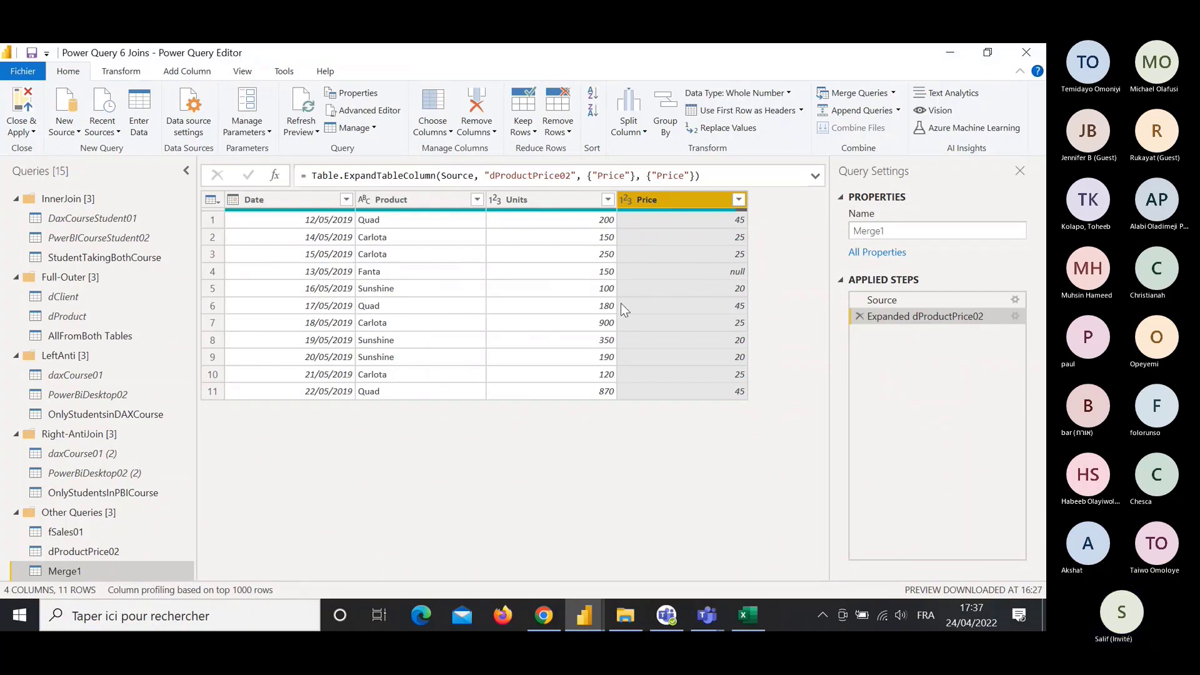
Inspect the Price cell of the Fanta row and rename the merged query MatchingPrices.
click(709, 274)
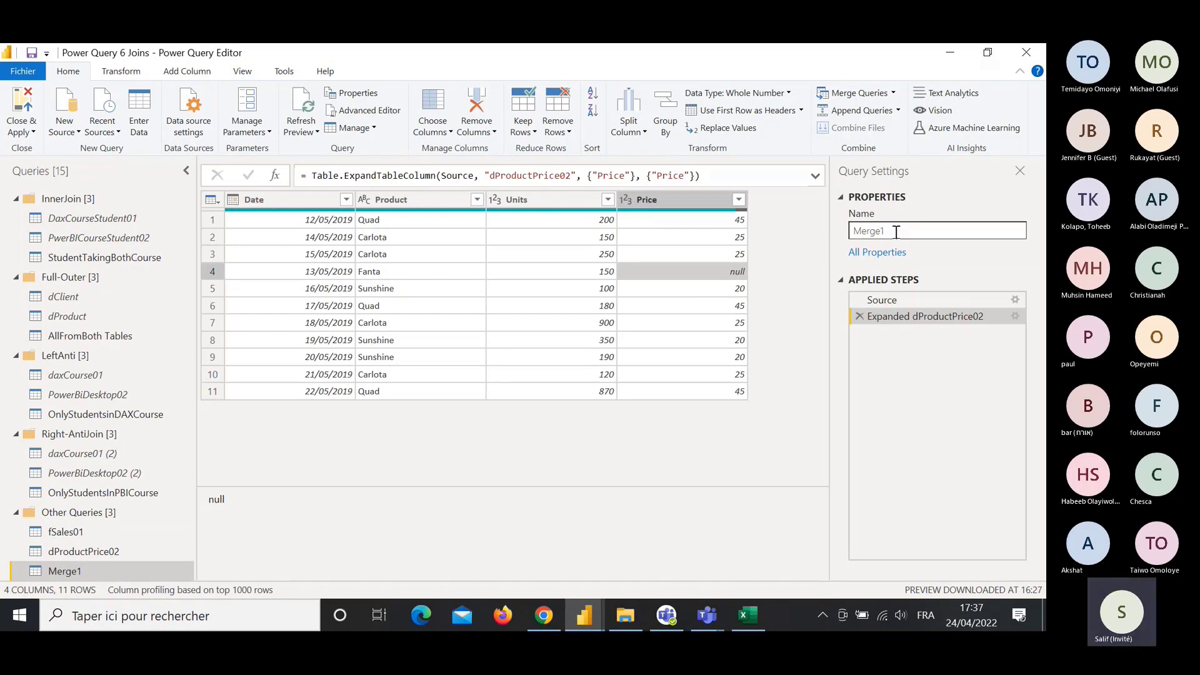
click(850, 231)
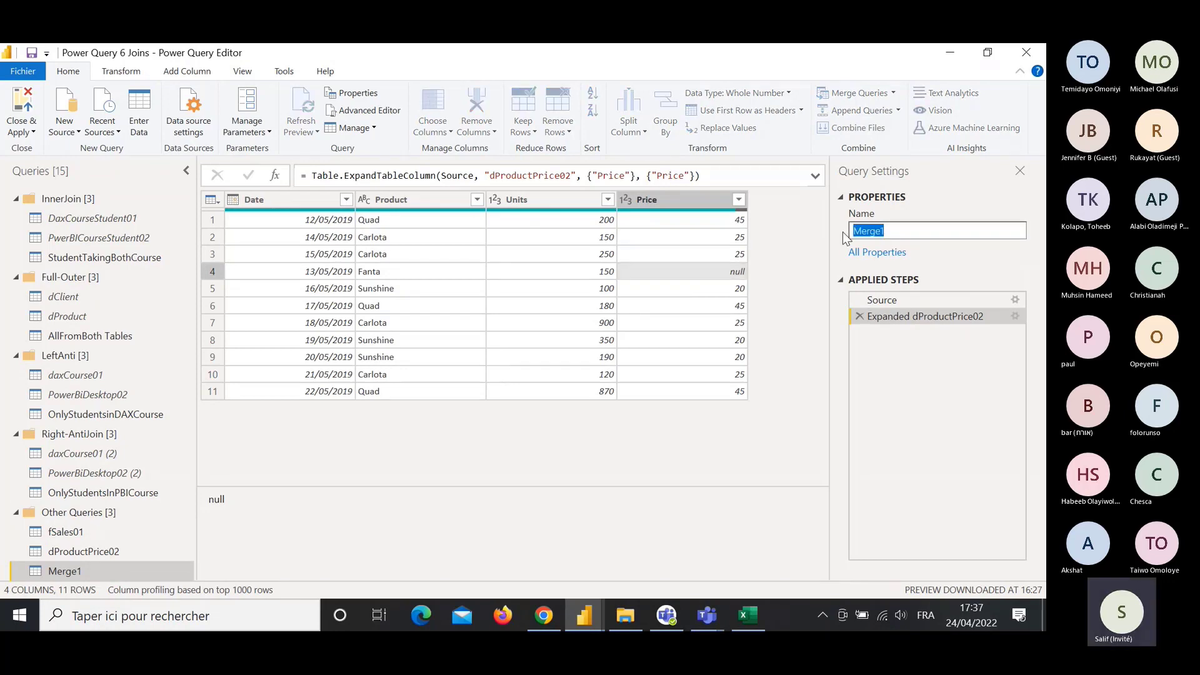
text(Matchin)
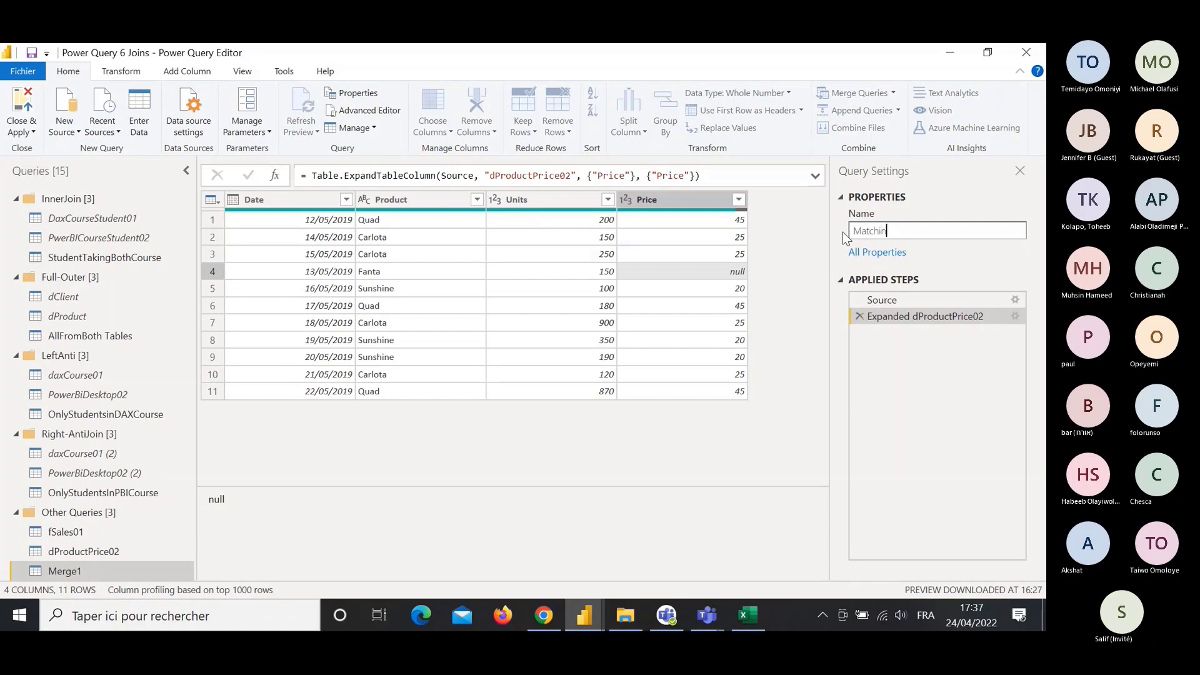
text(gPrices)
key(Return)
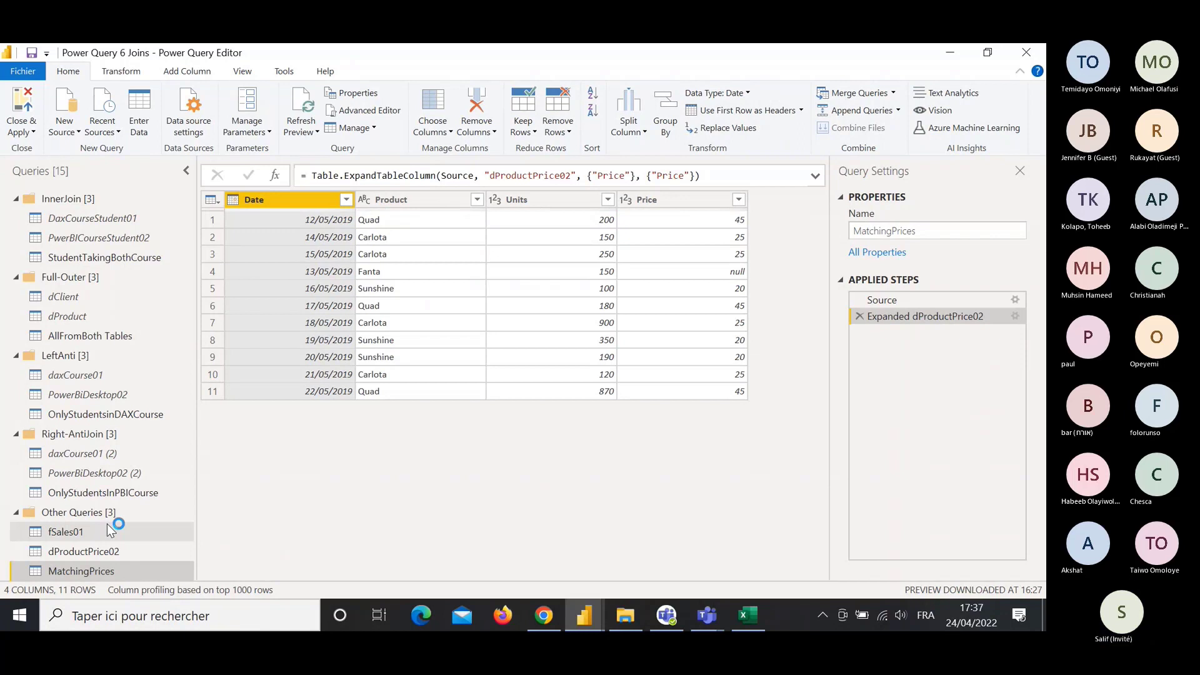
Collapse the InnerJoin, Full-Outer, LeftAnti and Right-AntiJoin query groups.
click(17, 199)
click(15, 218)
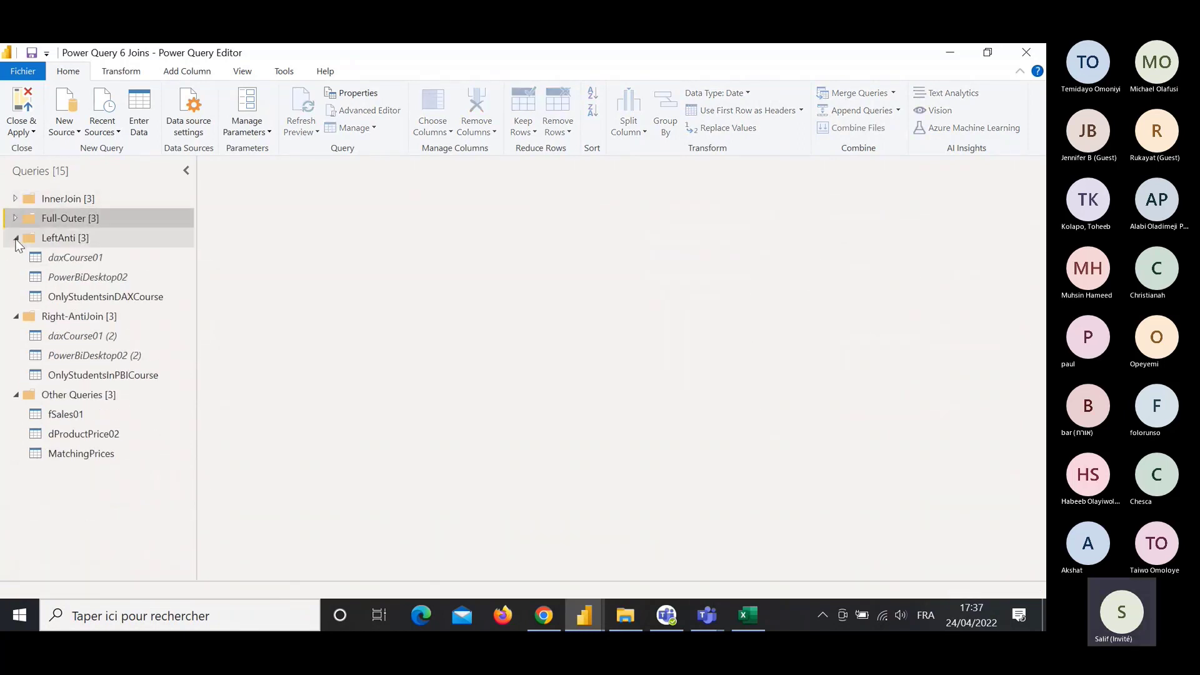
click(16, 237)
click(16, 258)
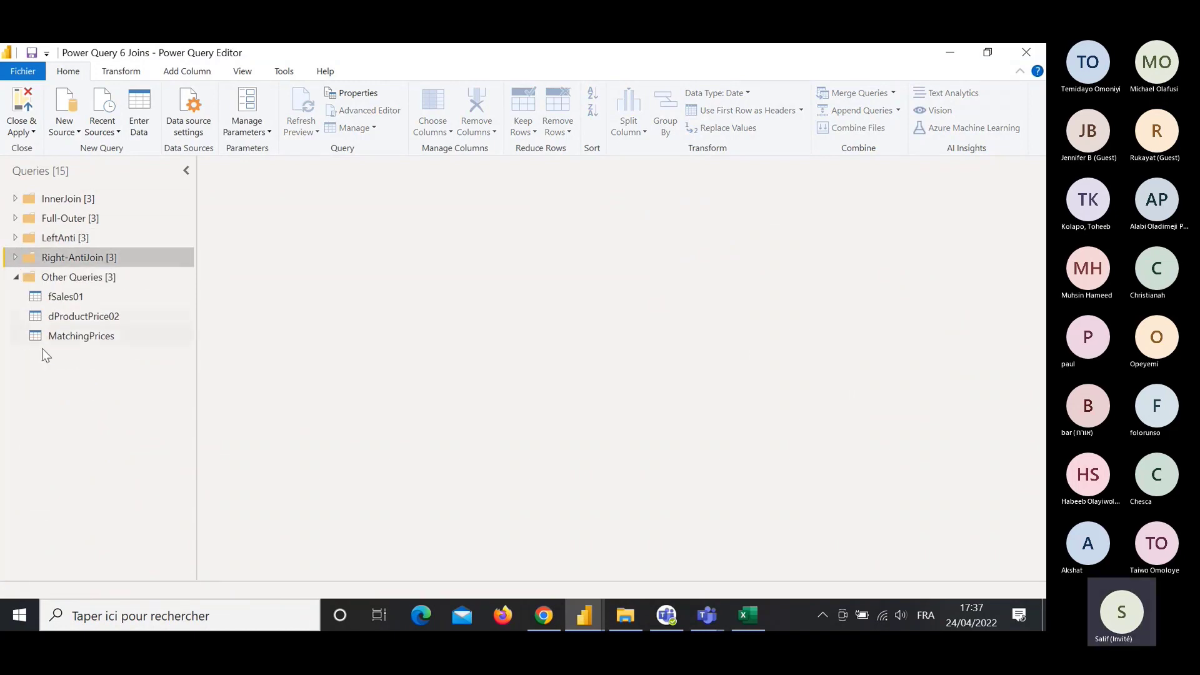
Create a query group named Left-OuterJoin and move fSales01, dProductPrice02 and MatchingPrices into it.
right_click(85, 379)
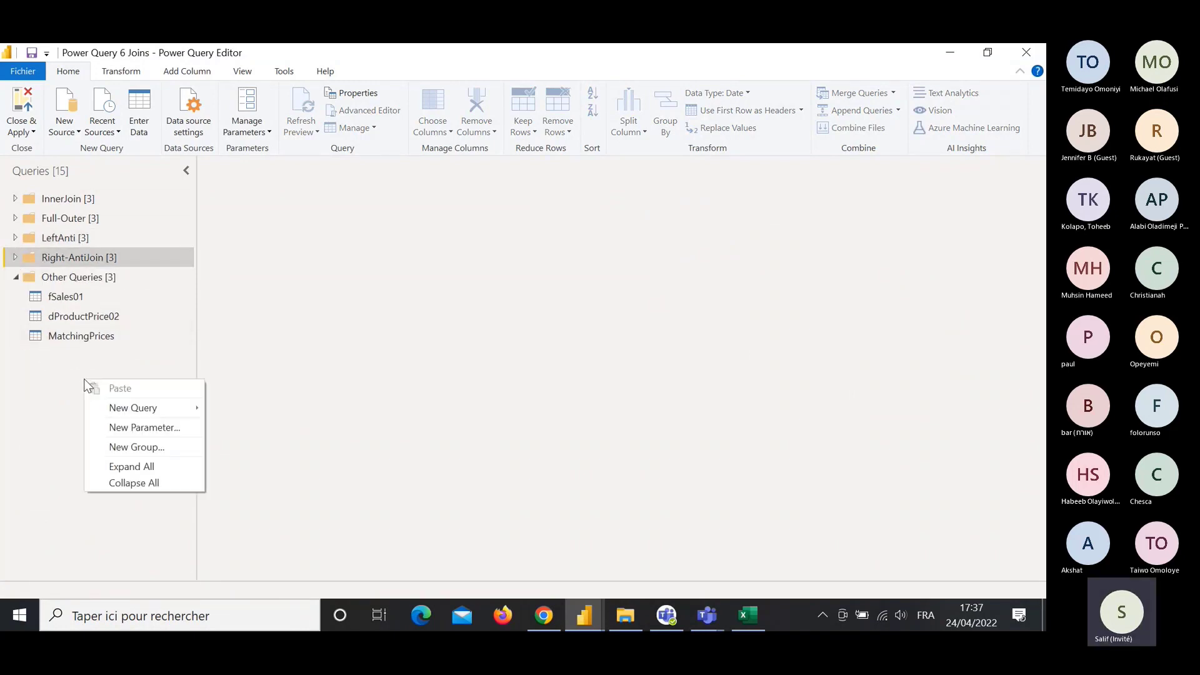
click(152, 447)
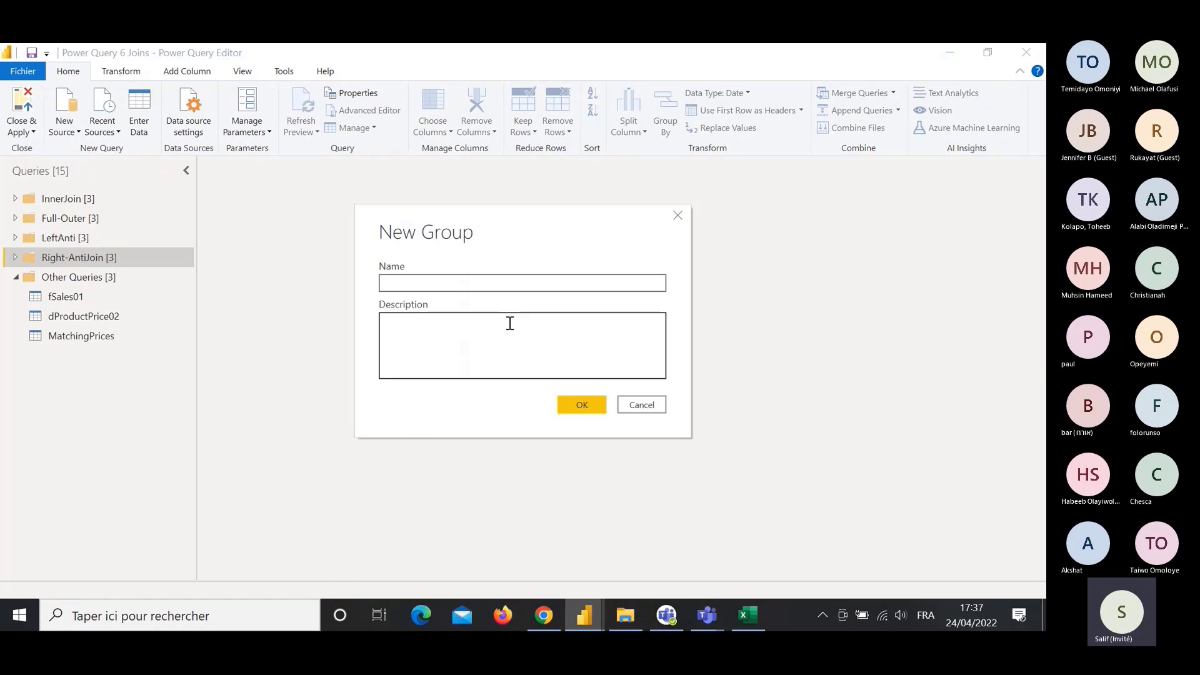
text(LeftèAn)
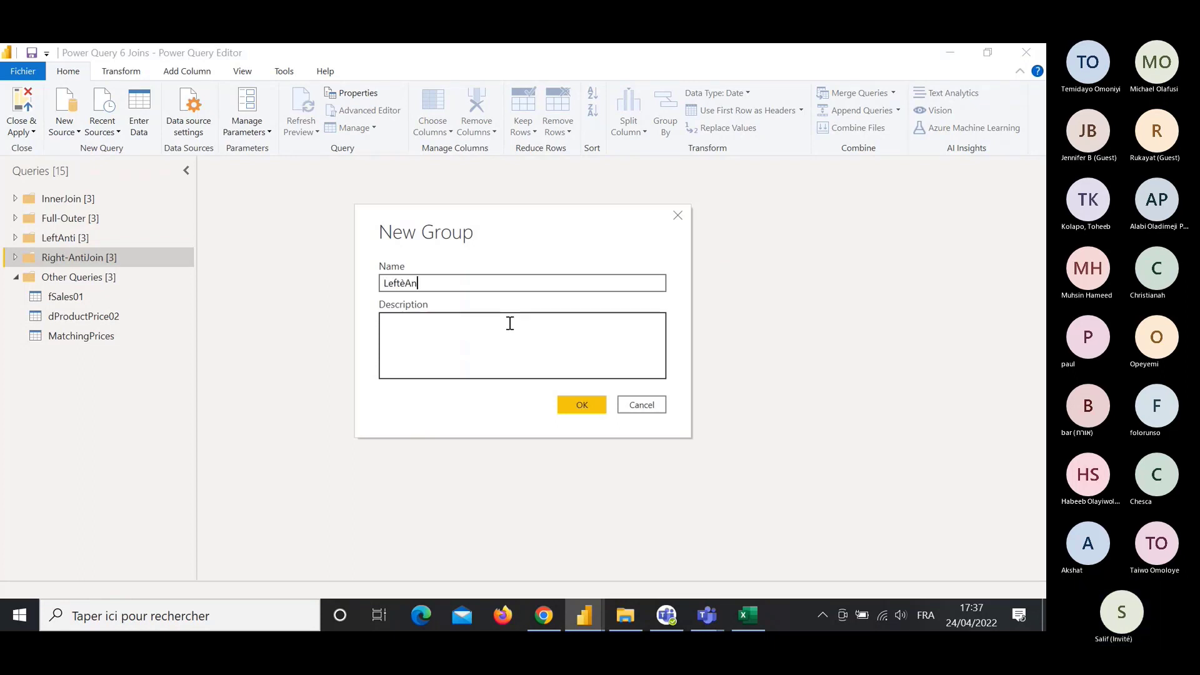
key(BackSpace)
key(BackSpace)
key(BackSpace)
text(-OuterJoin)
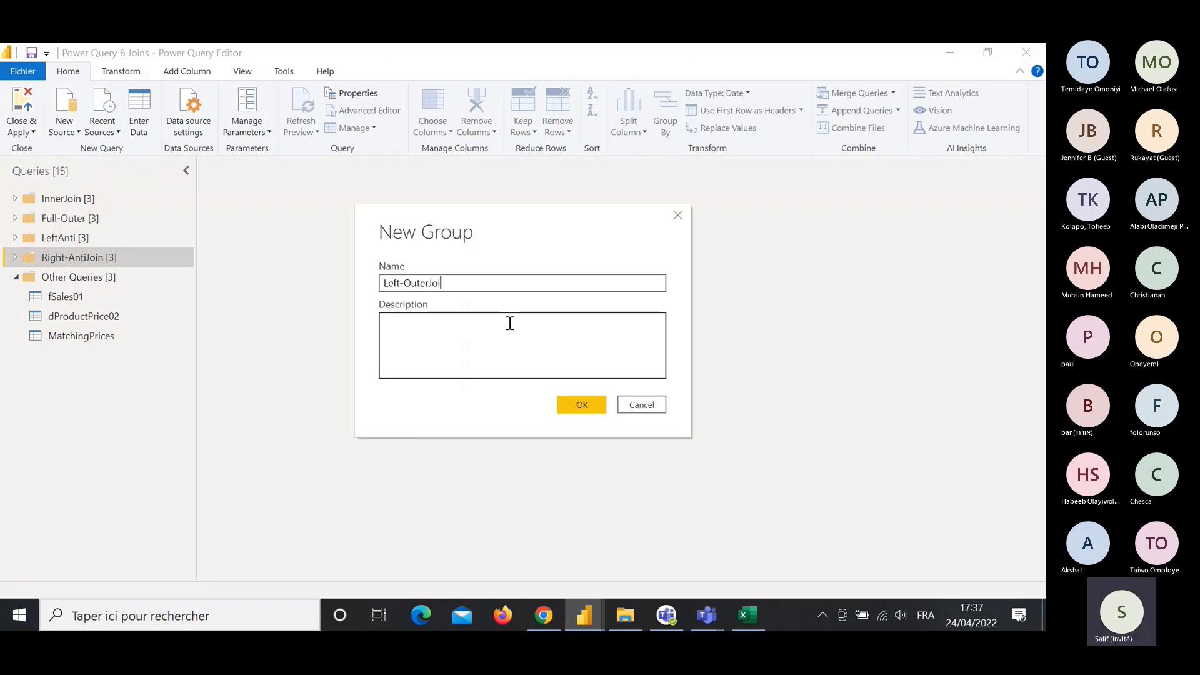
key(Return)
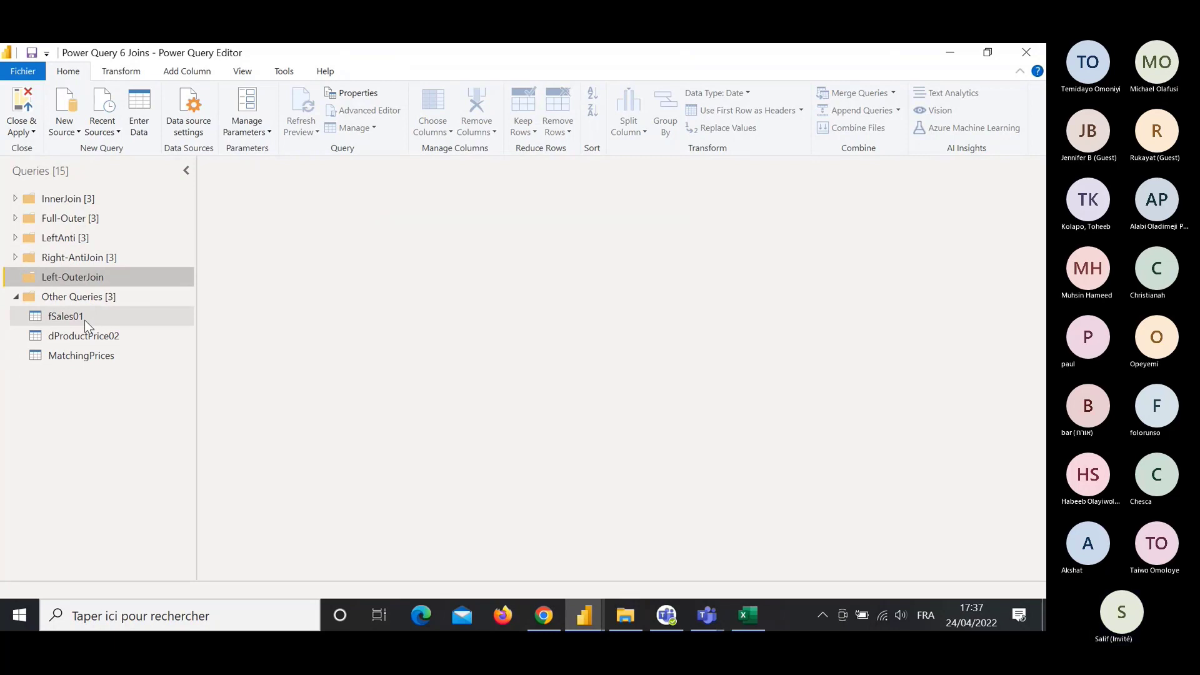
drag(84, 320, 70, 284)
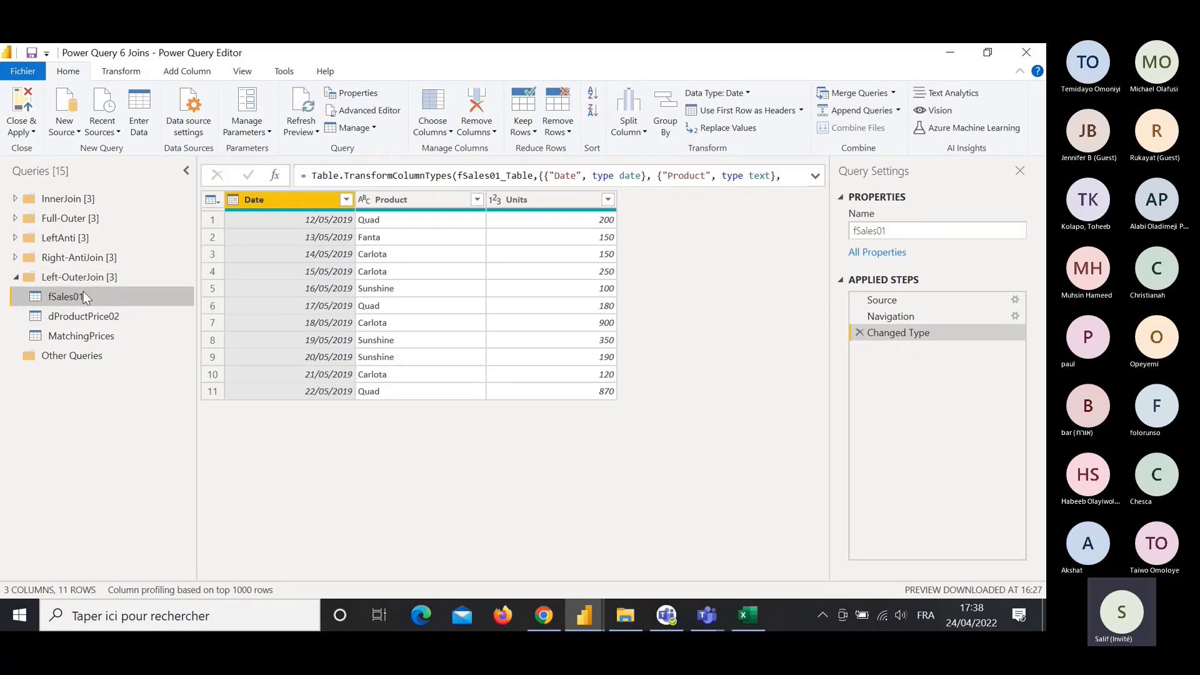
Disable loading to the report for the fSales01 and dProductPrice02 queries.
right_click(86, 301)
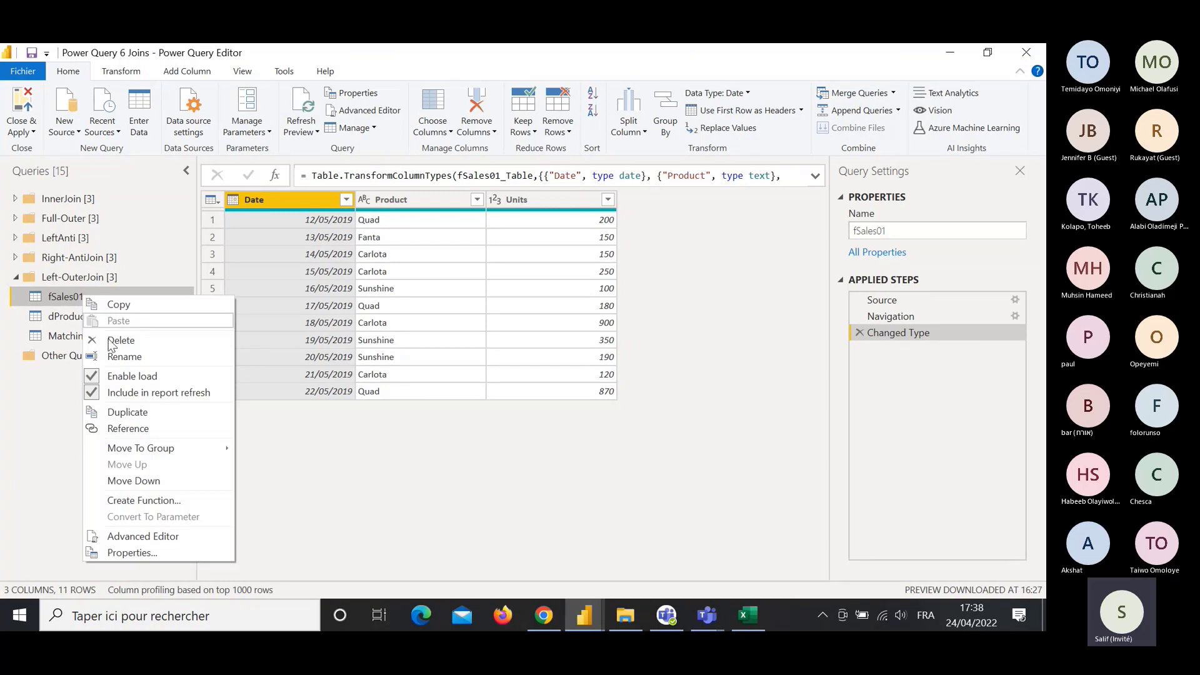
click(93, 377)
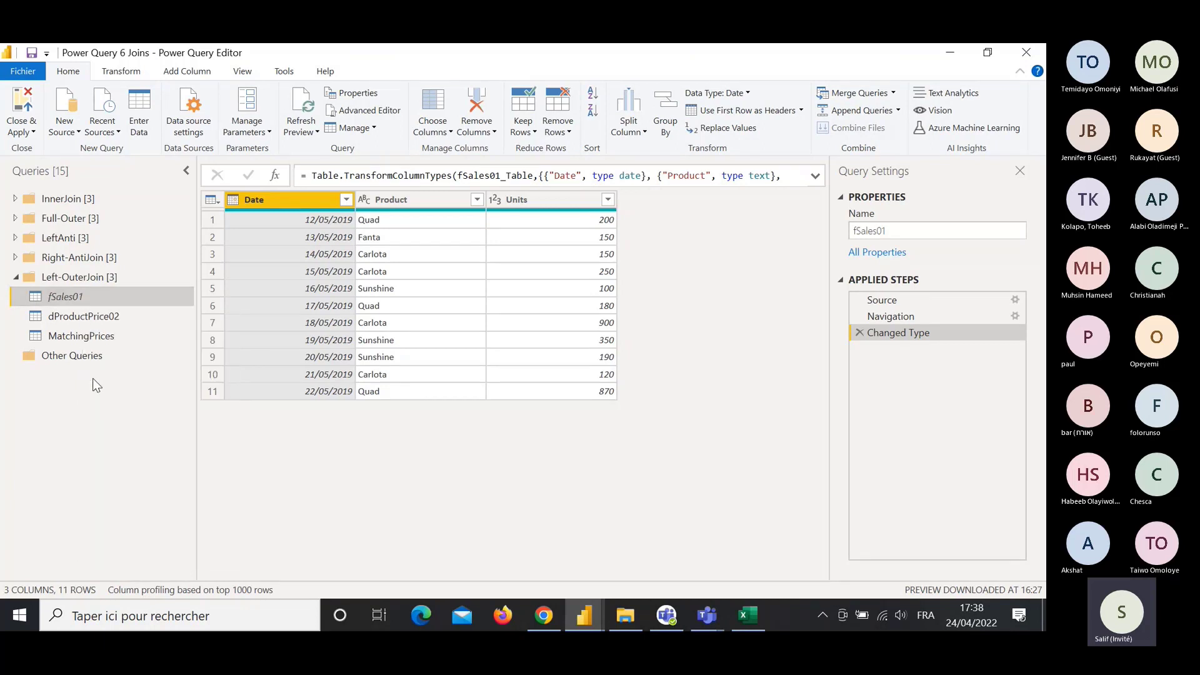
right_click(76, 320)
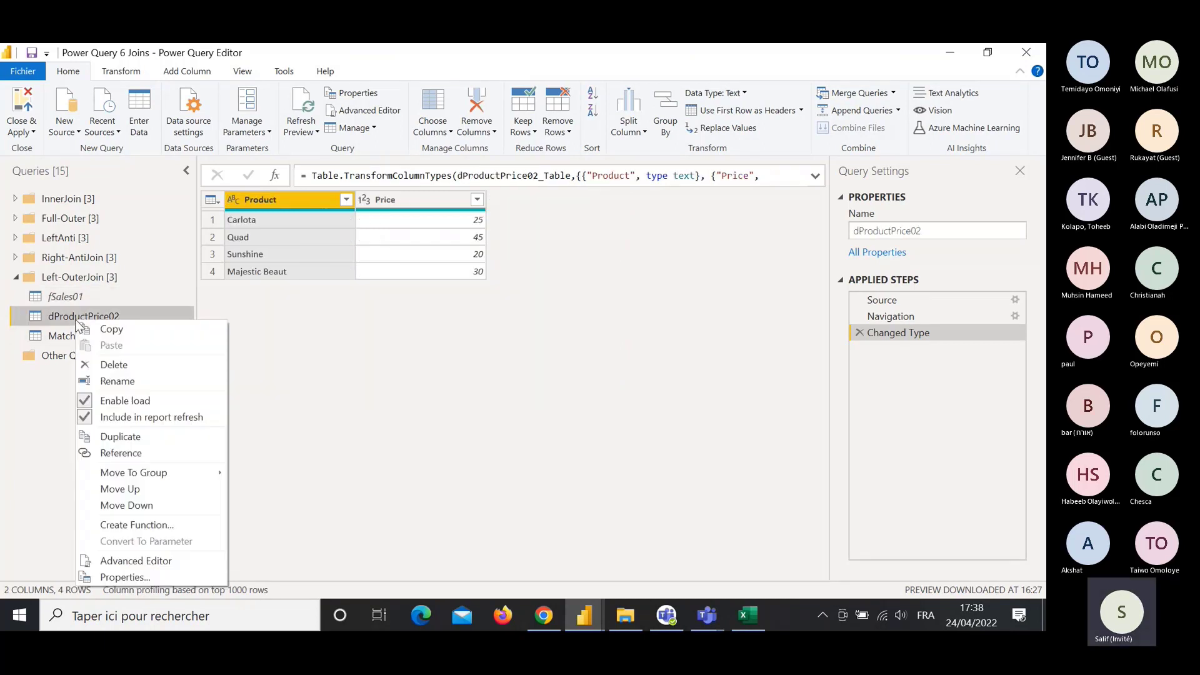
click(87, 401)
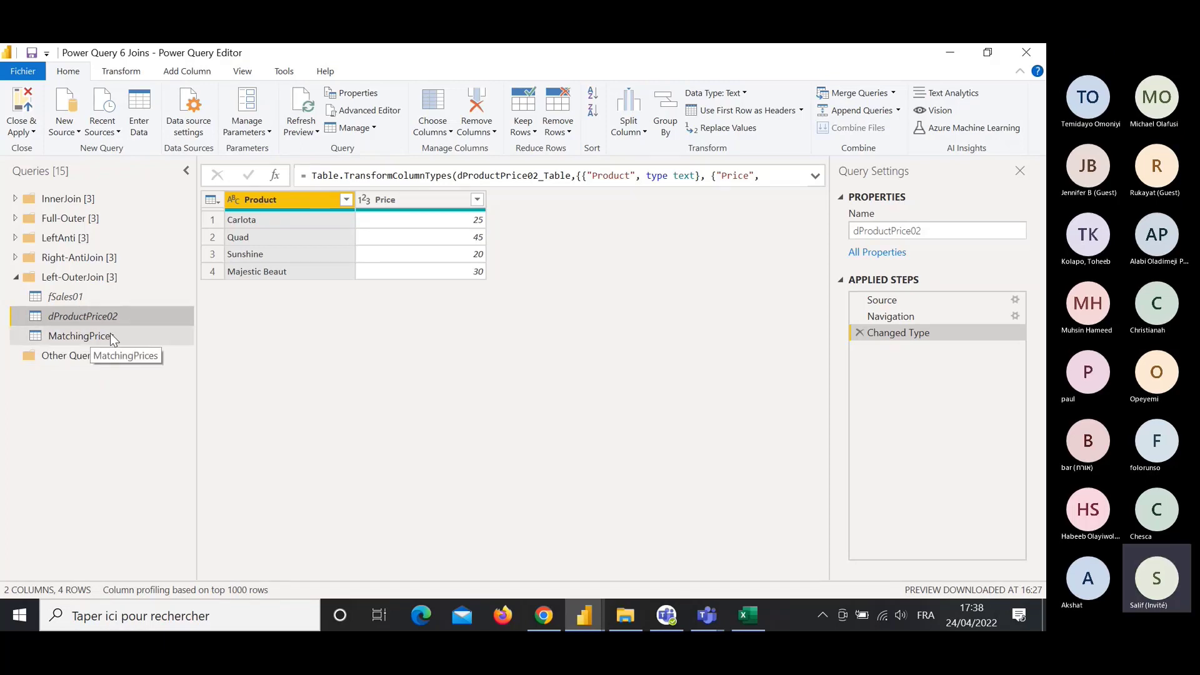
Close the query editor with the changes applied and display the rows of the MatchingPrices table.
click(28, 115)
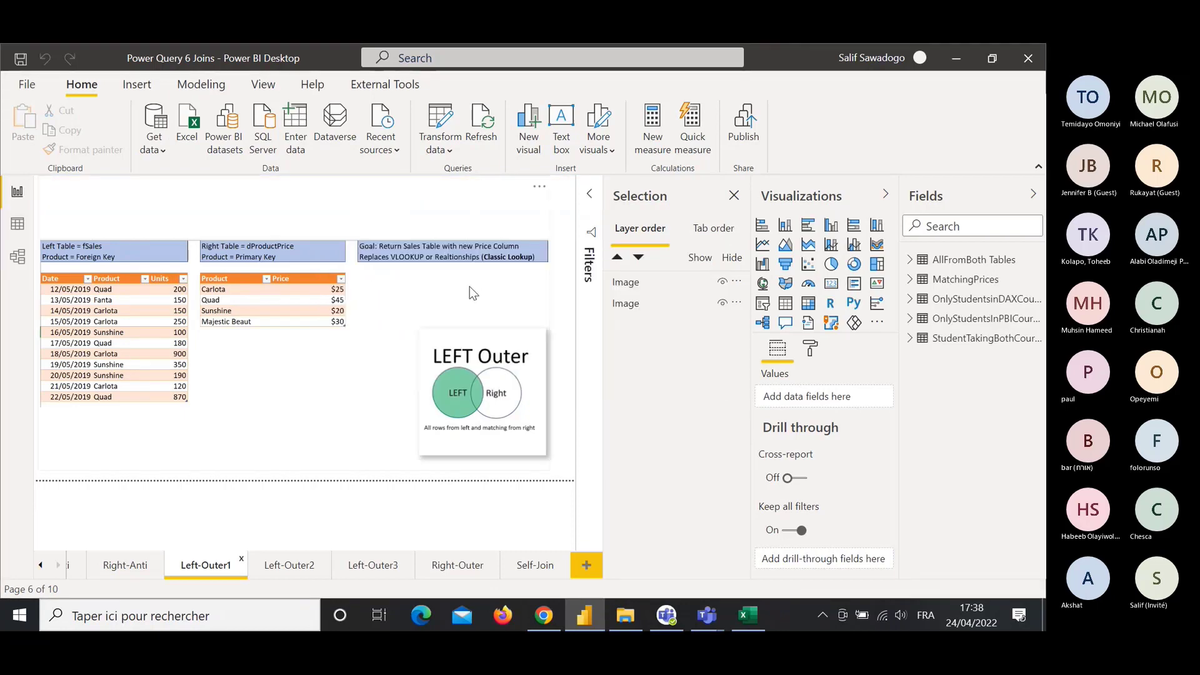
click(17, 224)
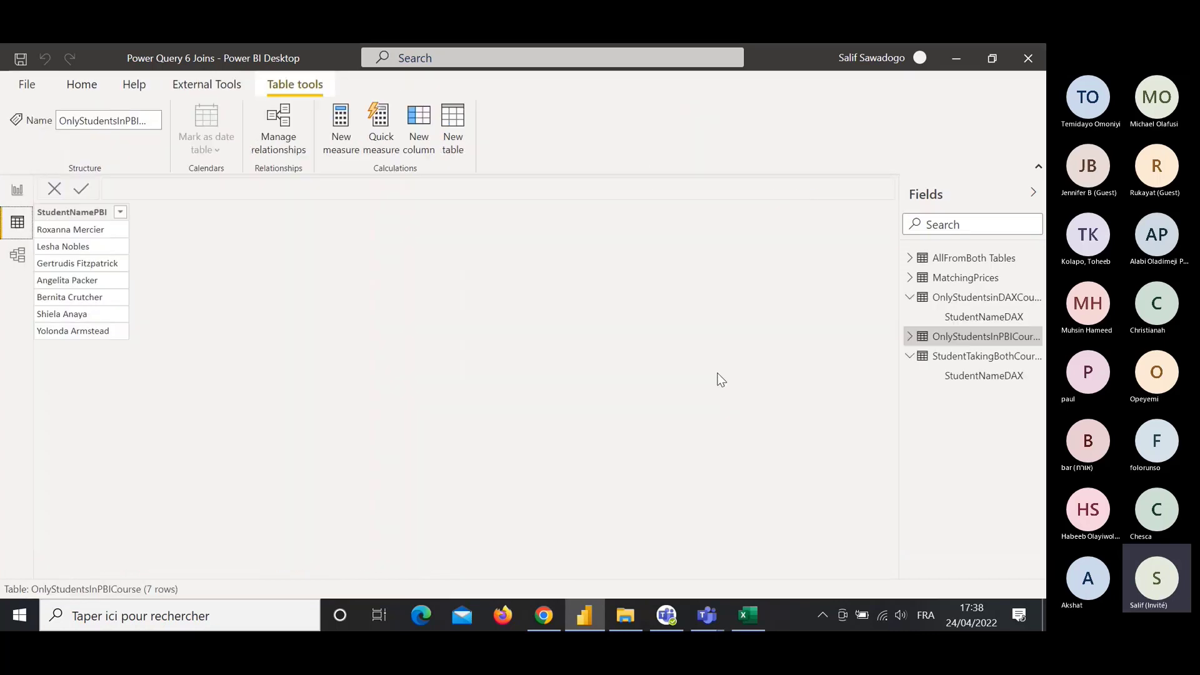
click(970, 283)
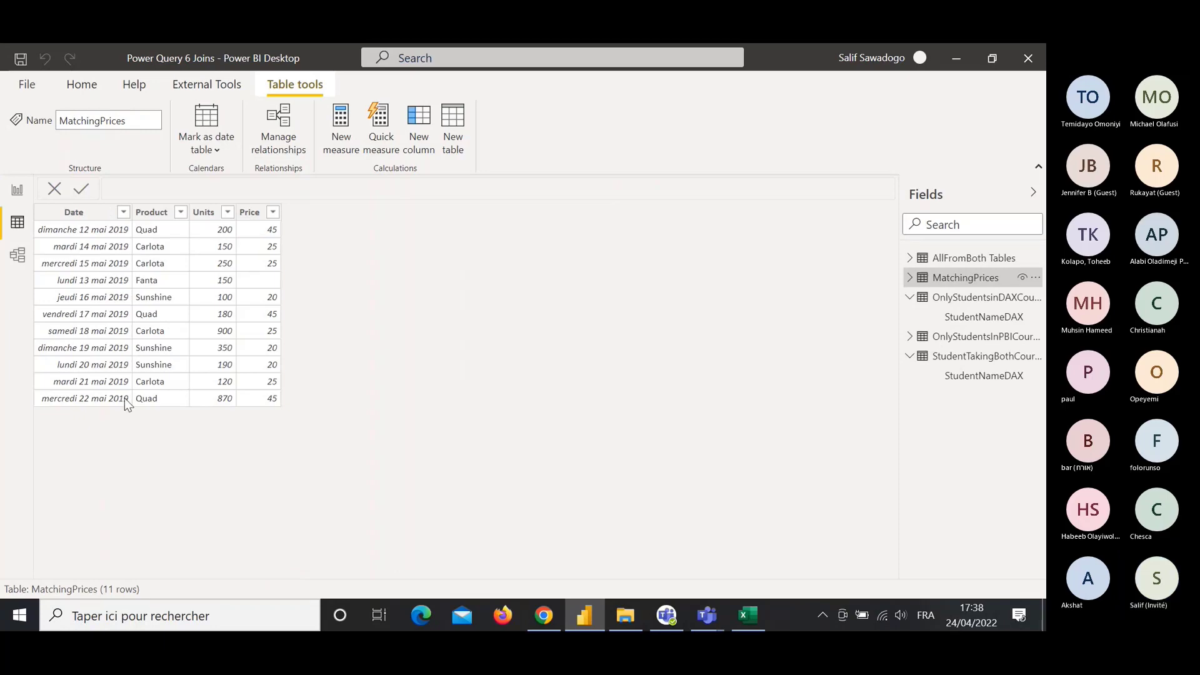
Return to the report and view the Left-Outer2 page with the sales and price tables by product and color.
click(17, 190)
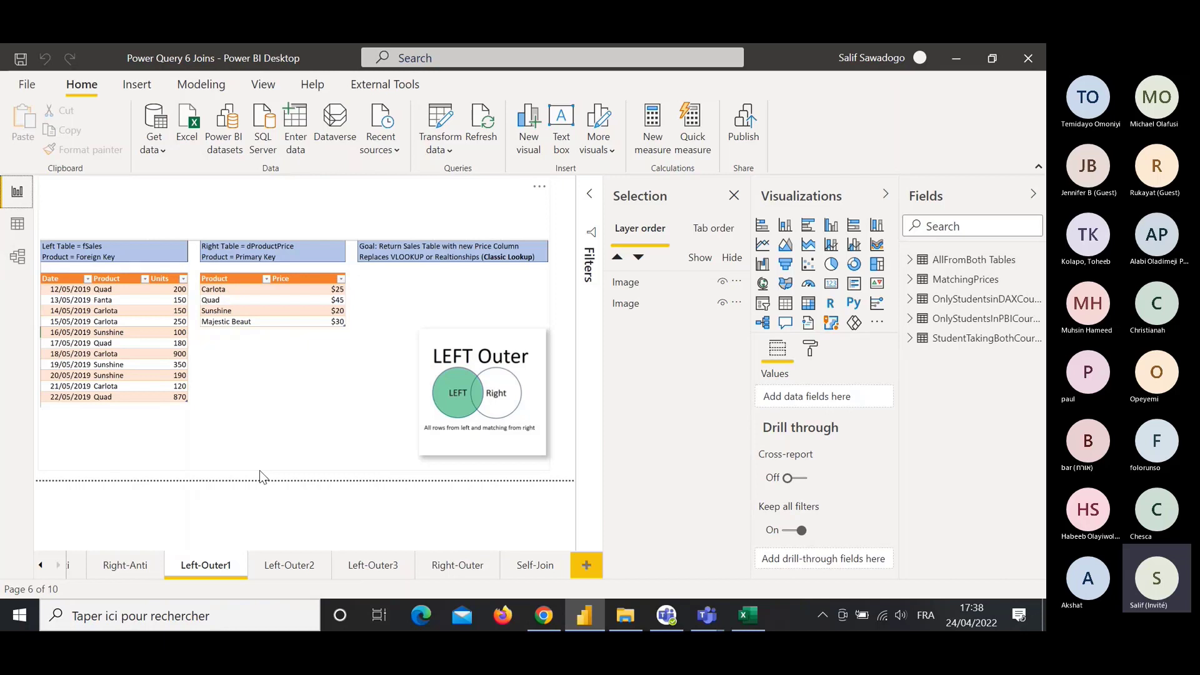
click(294, 567)
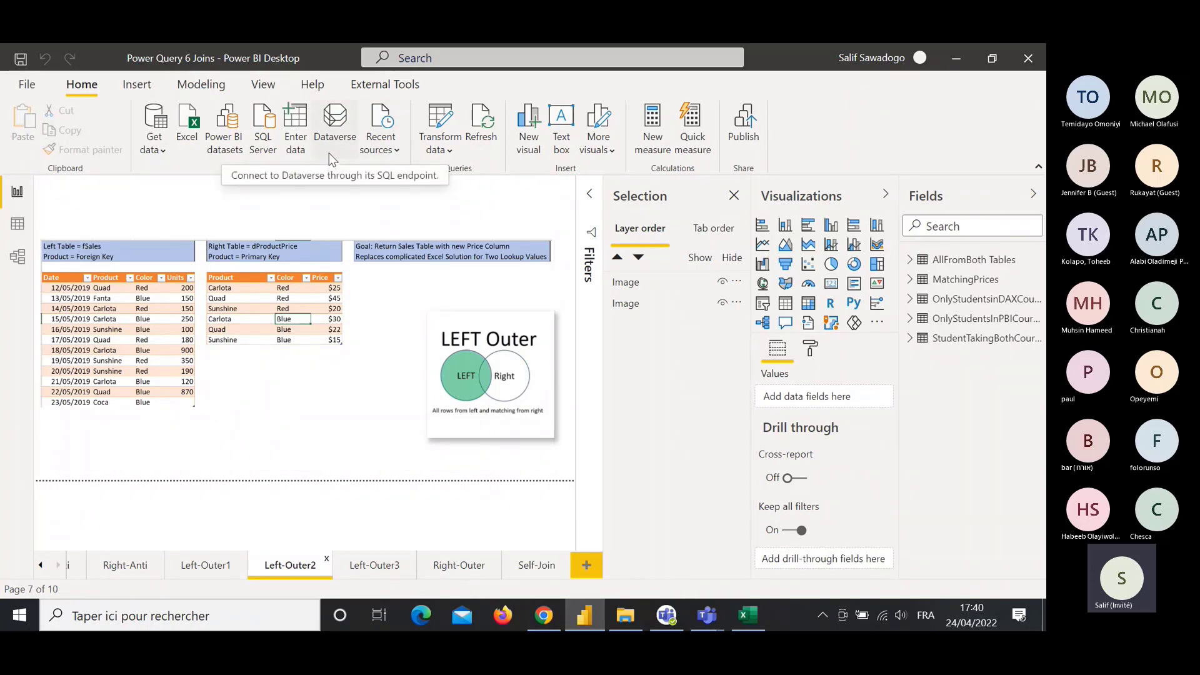
Import the fSalesColor03 and dProductPriceColor04 tables from the 5.Left-Outer.xlsx workbook into the query editor for transformation.
click(184, 115)
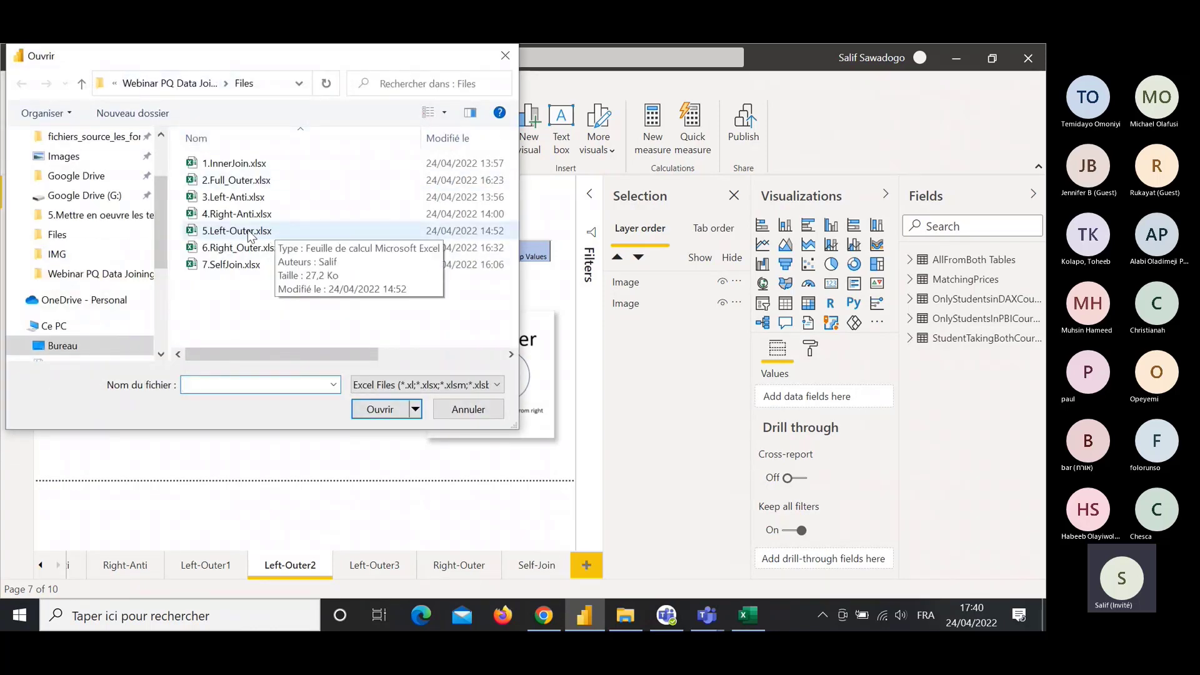
double_click(249, 232)
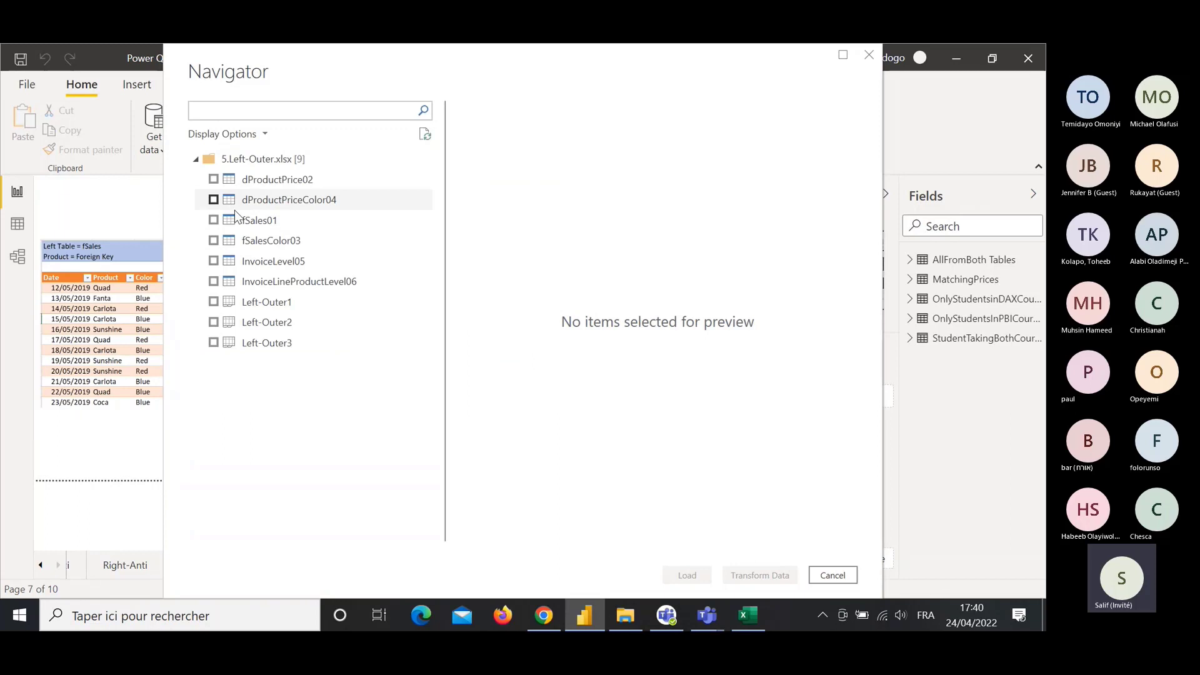
click(215, 242)
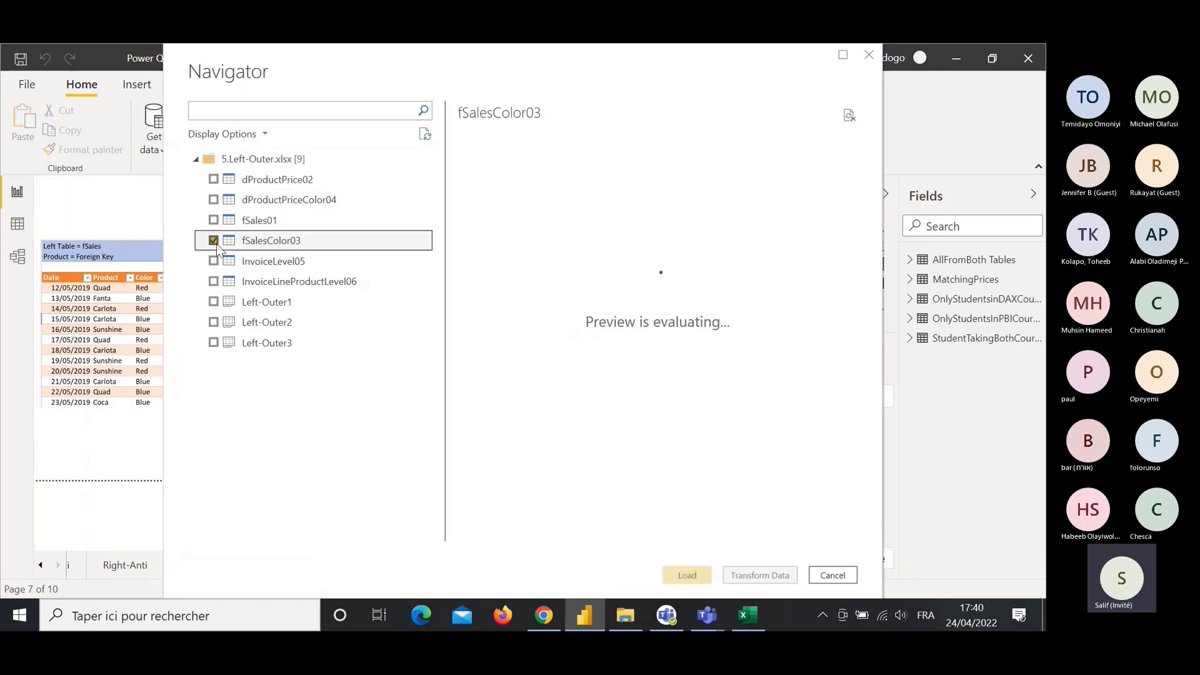
click(215, 202)
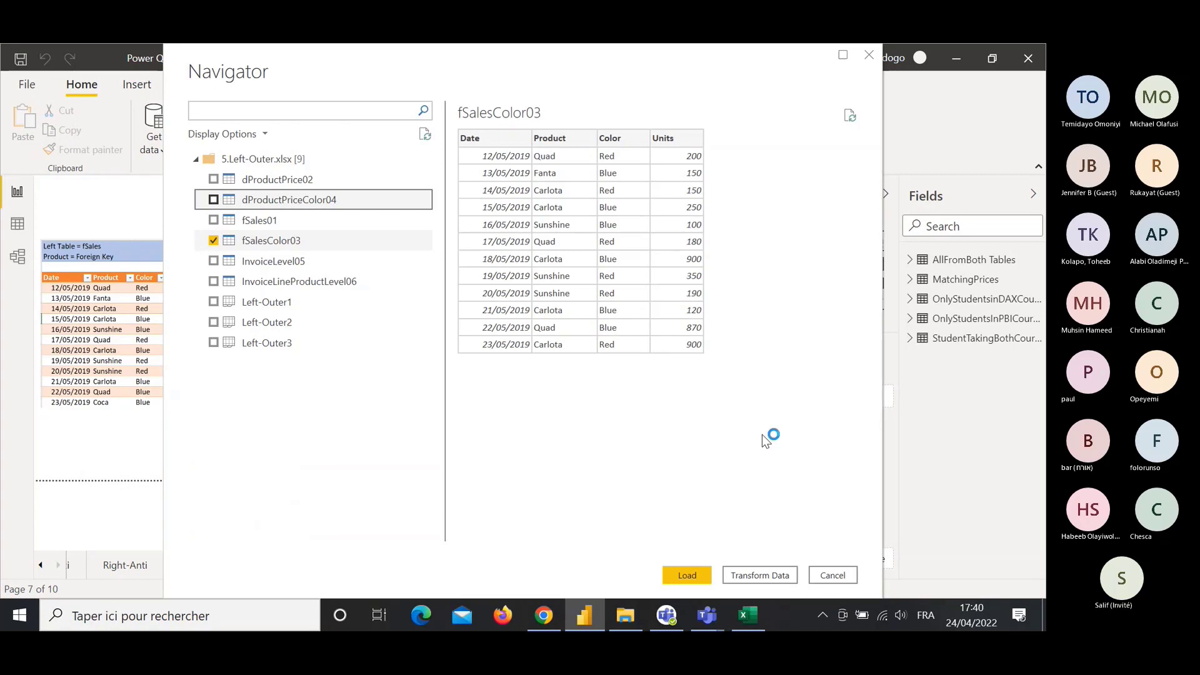
click(761, 575)
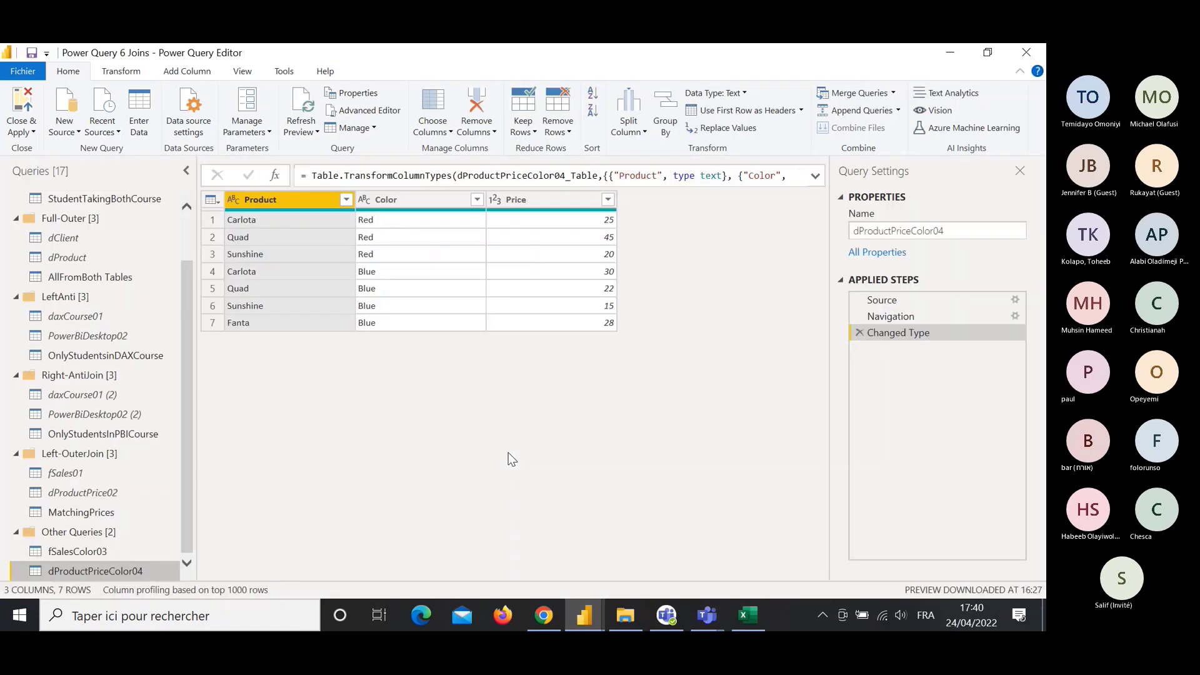
Compare the columns and rows of the fSalesColor03 and dProductPriceColor04 queries.
click(93, 554)
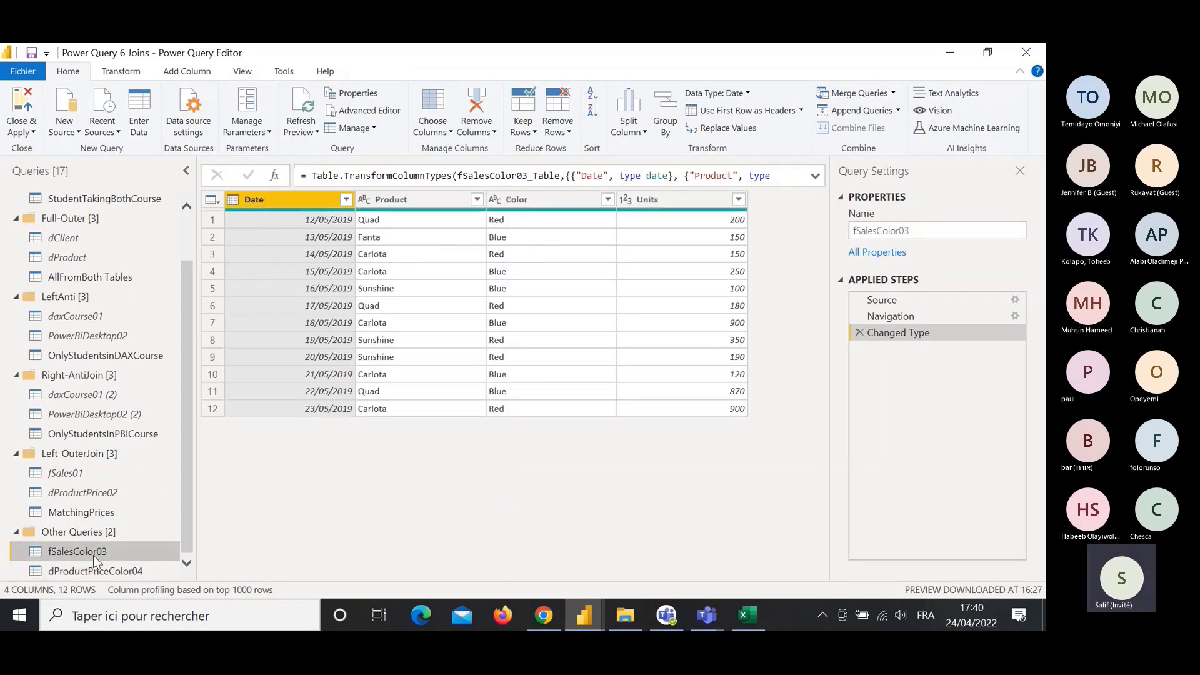
click(103, 571)
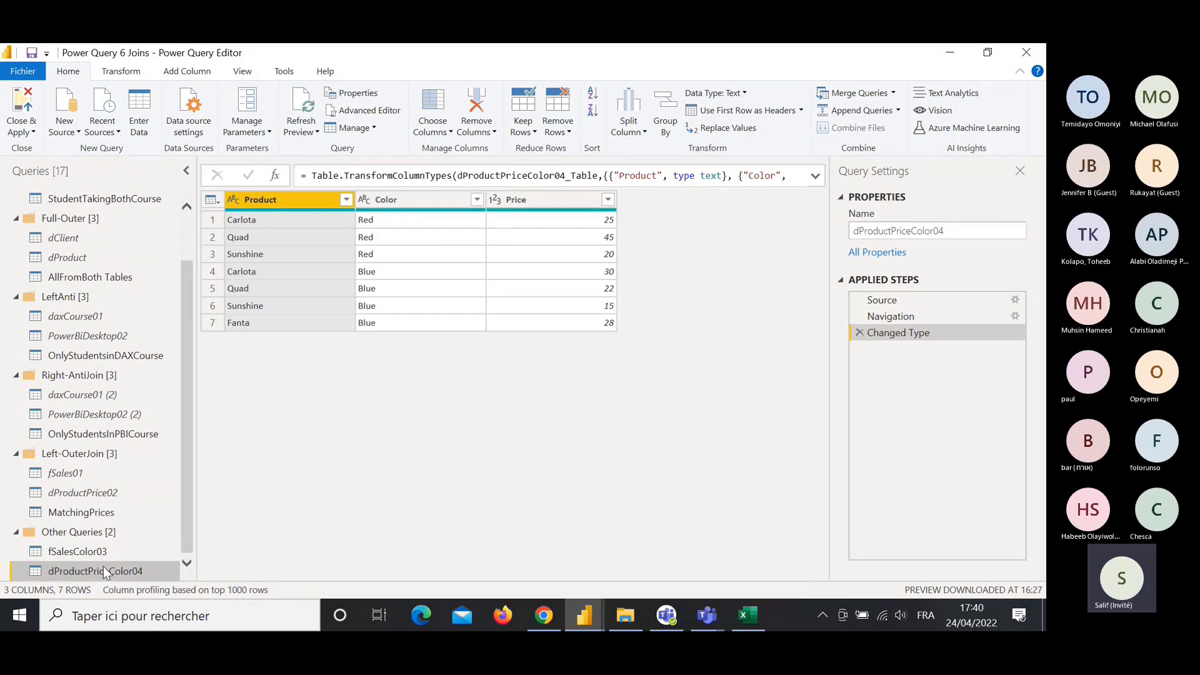
click(88, 551)
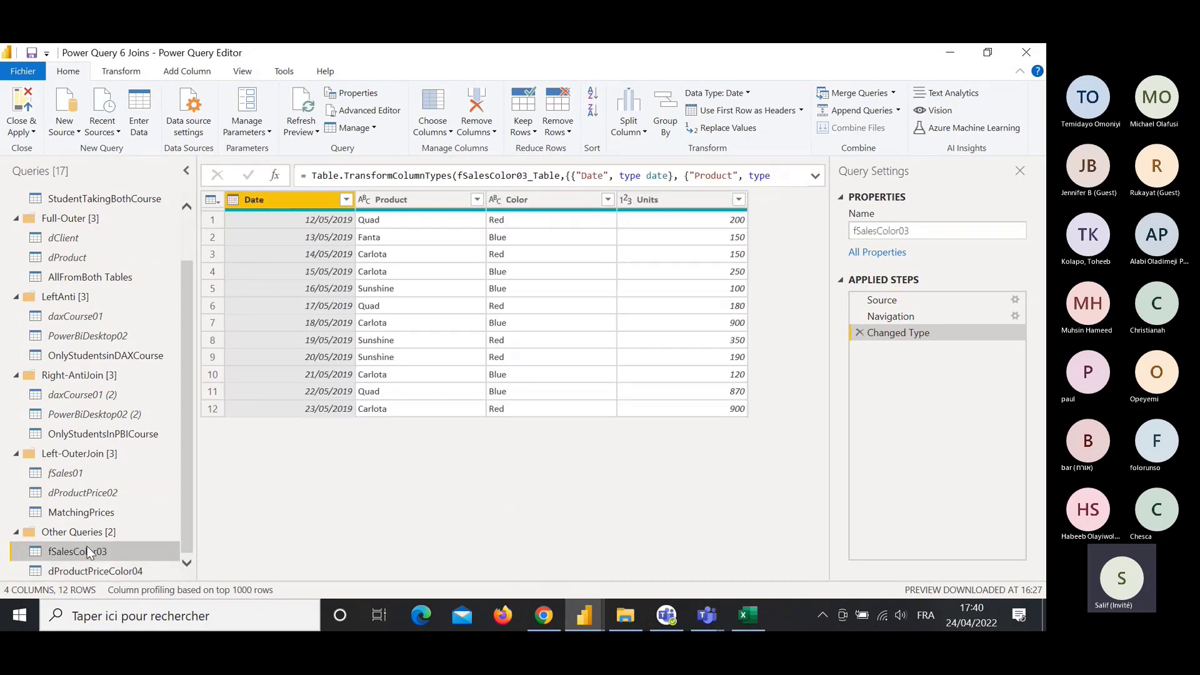
click(110, 572)
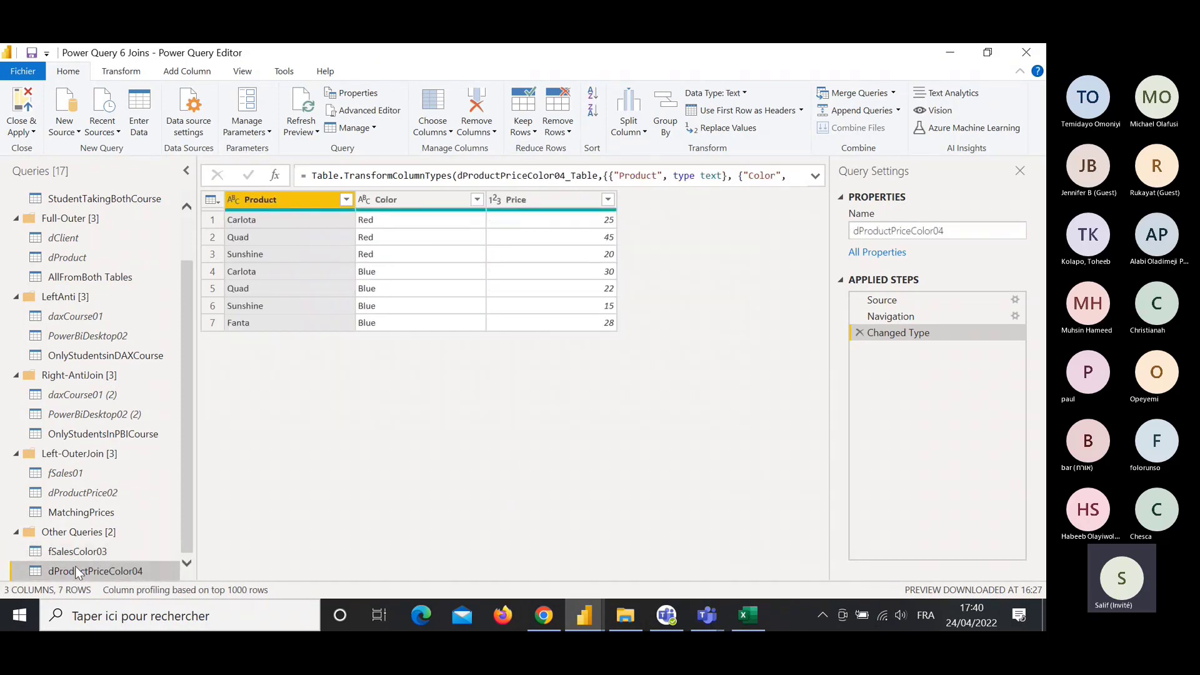
Start merging queries as new with fSalesColor03 as the first table and dProductPriceColor04 as the second.
click(81, 552)
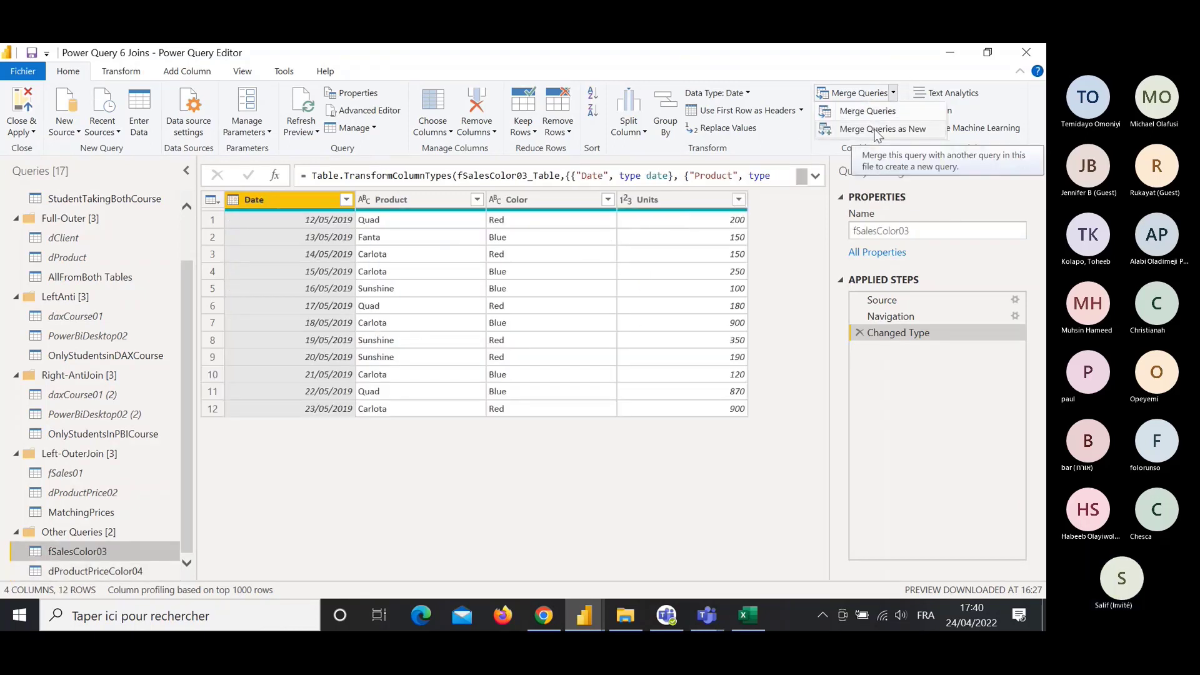
click(876, 130)
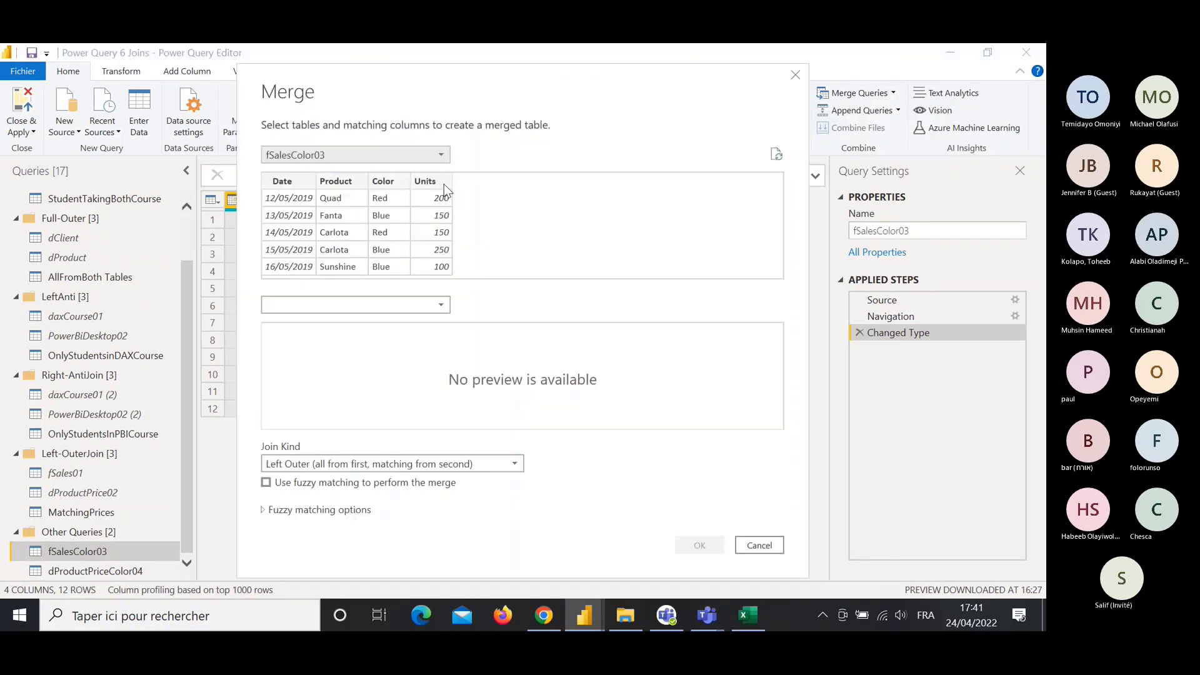
click(334, 305)
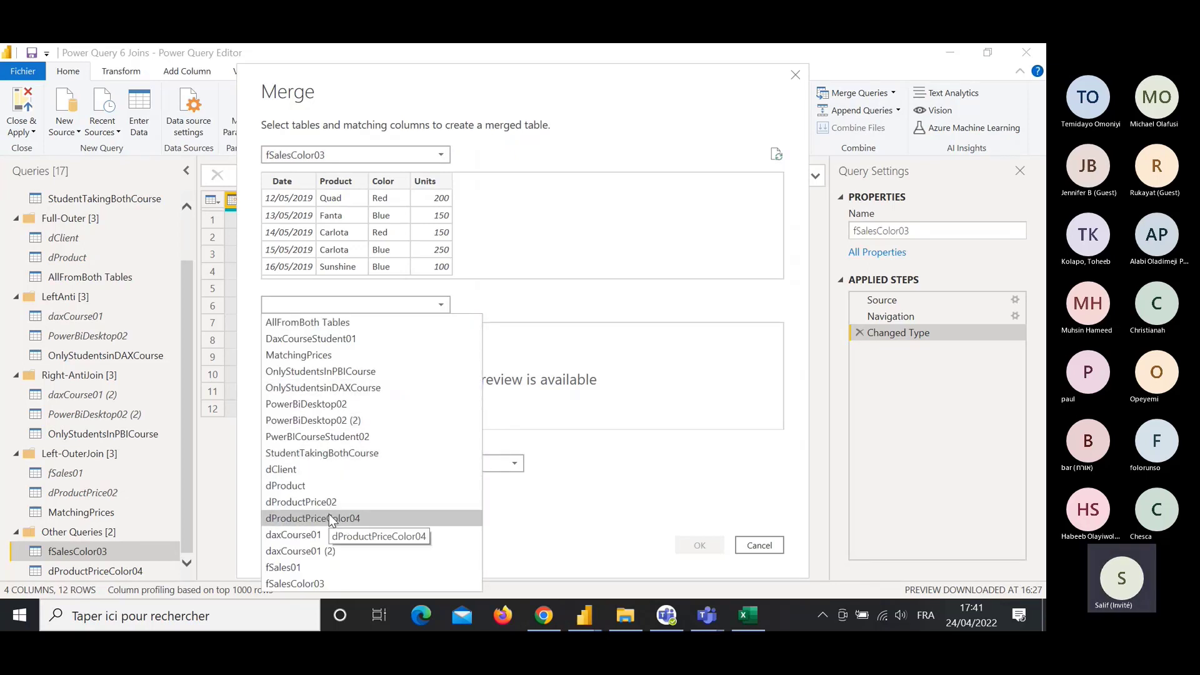
key(Escape)
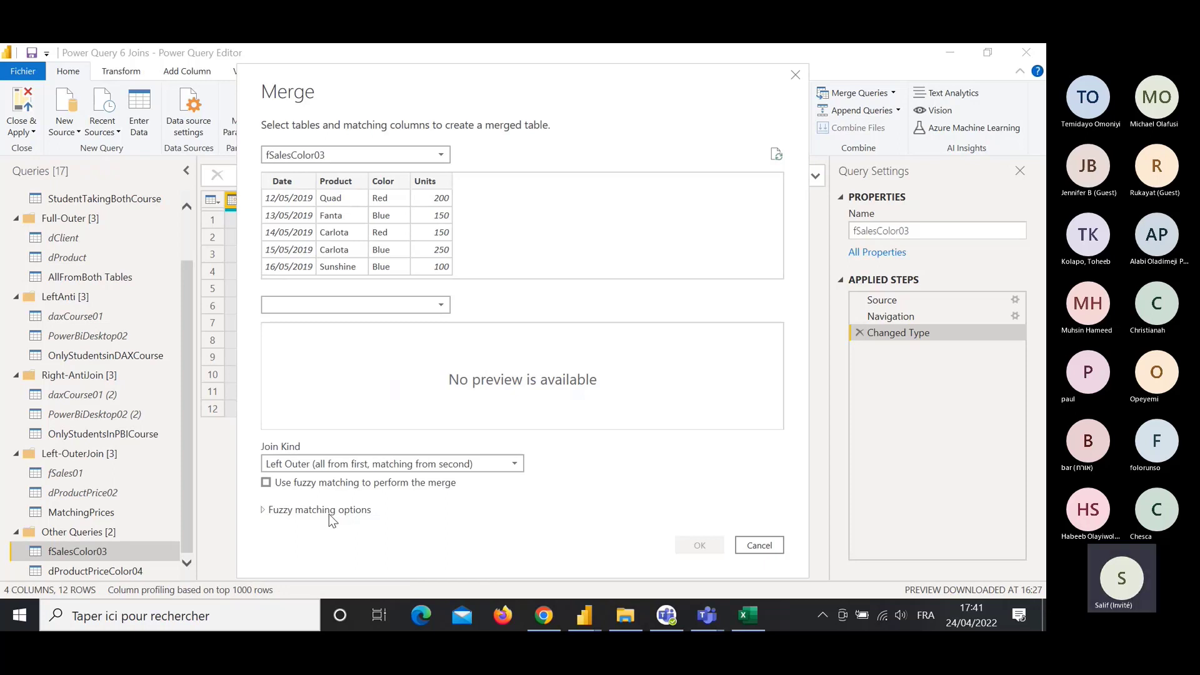
Match the two tables on both Product and Color and create the Left Outer merge.
click(344, 187)
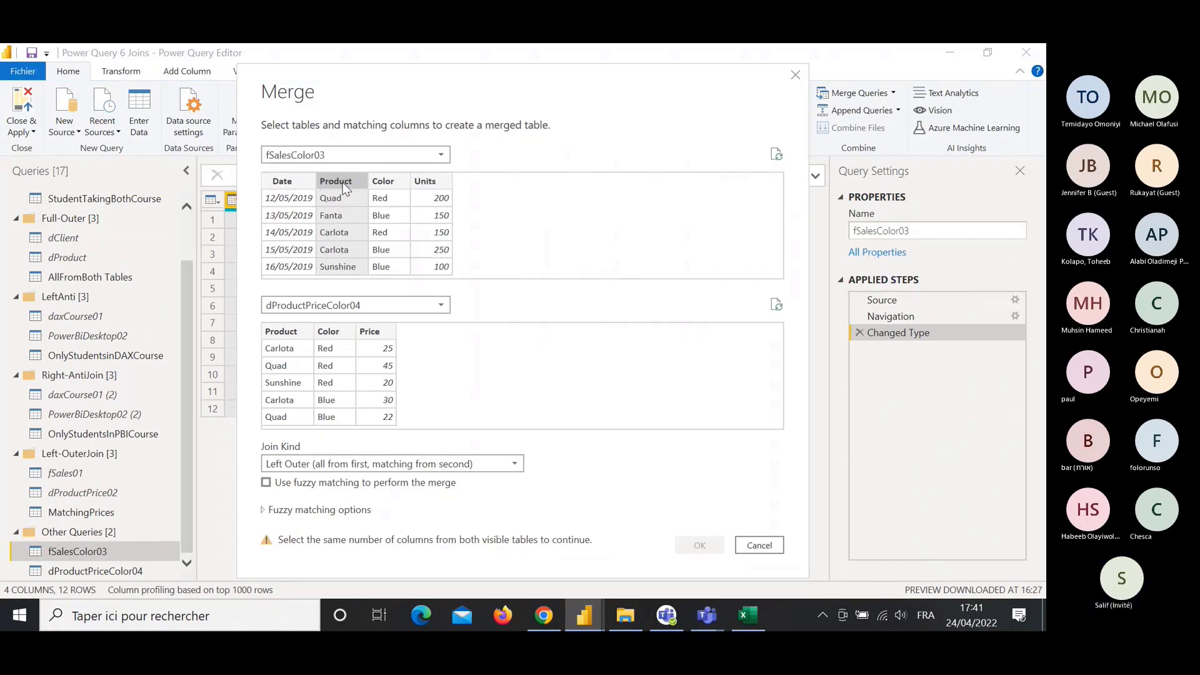
ctrl+click(391, 182)
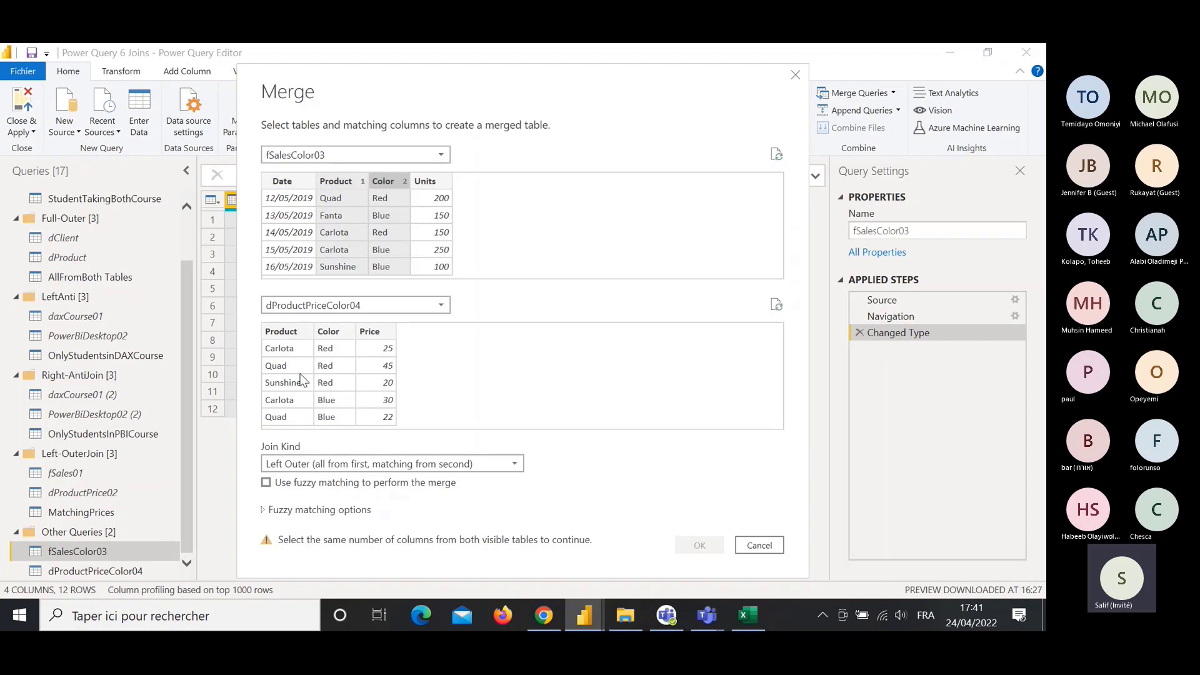
click(280, 330)
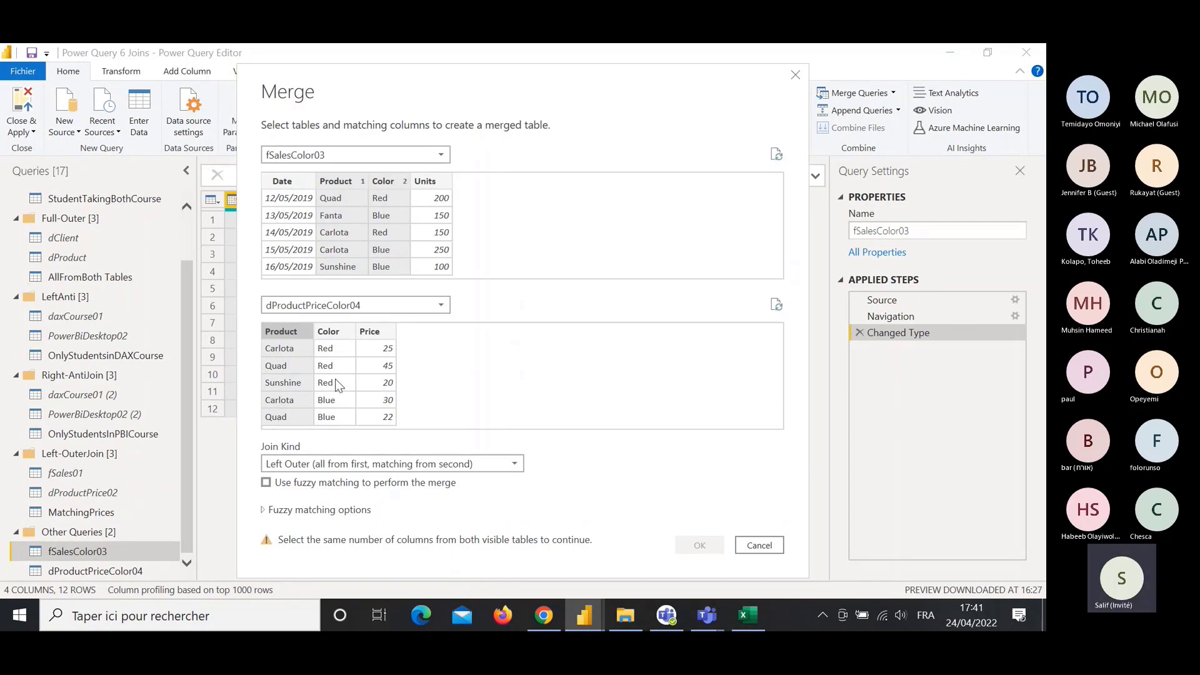
ctrl+click(346, 337)
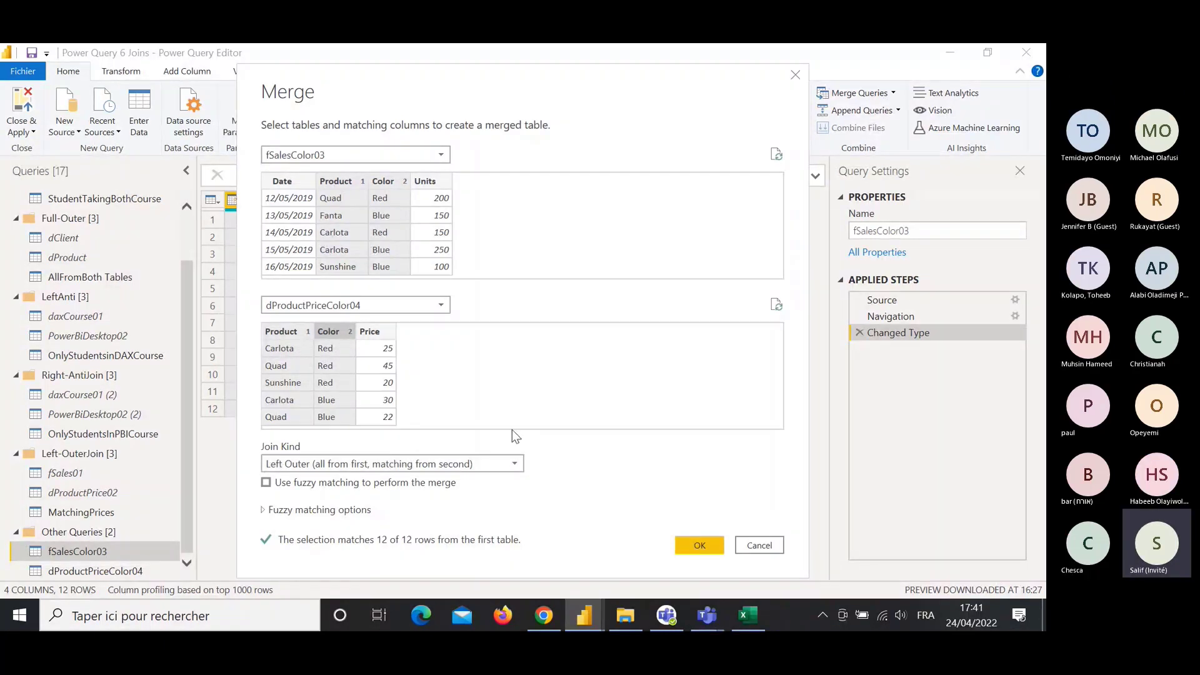
click(700, 544)
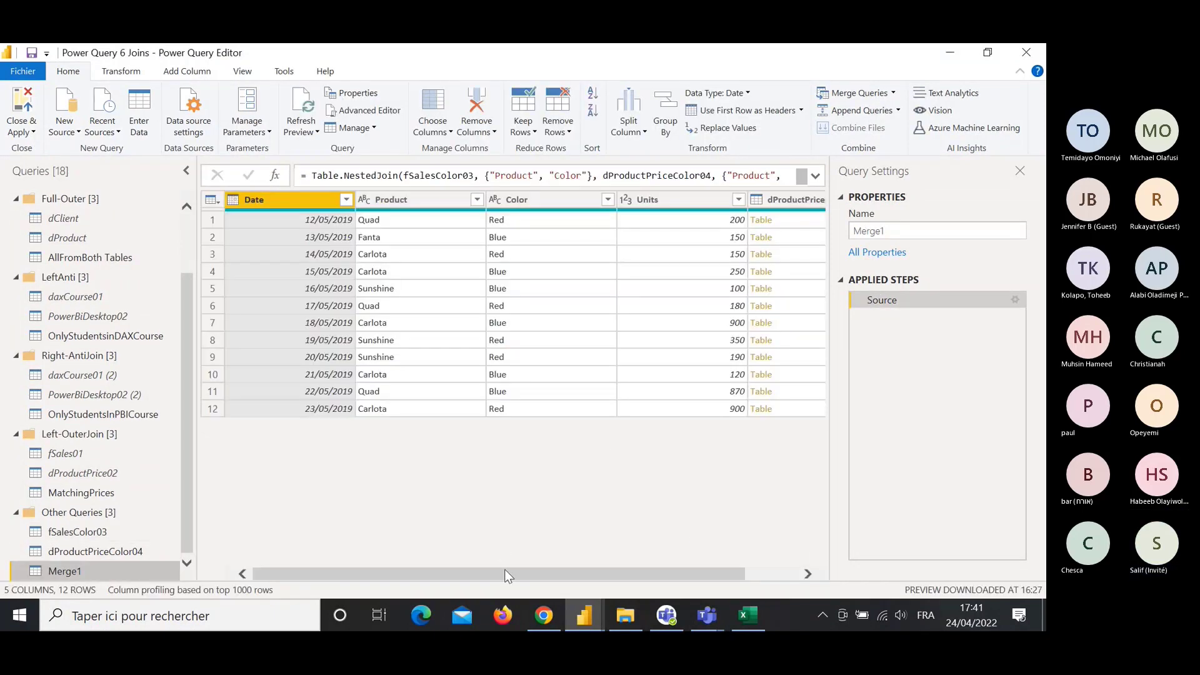
Expand the dProductPriceColor04 column to only Price, without using the original column name as prefix.
drag(505, 569, 665, 505)
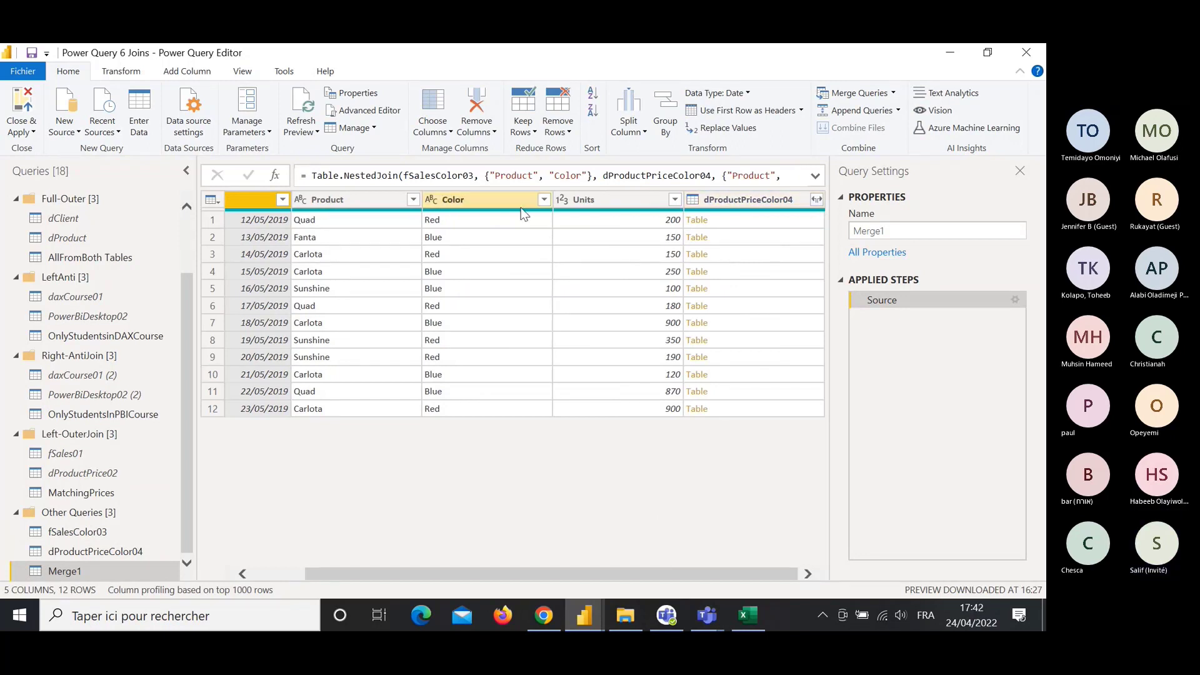
click(817, 200)
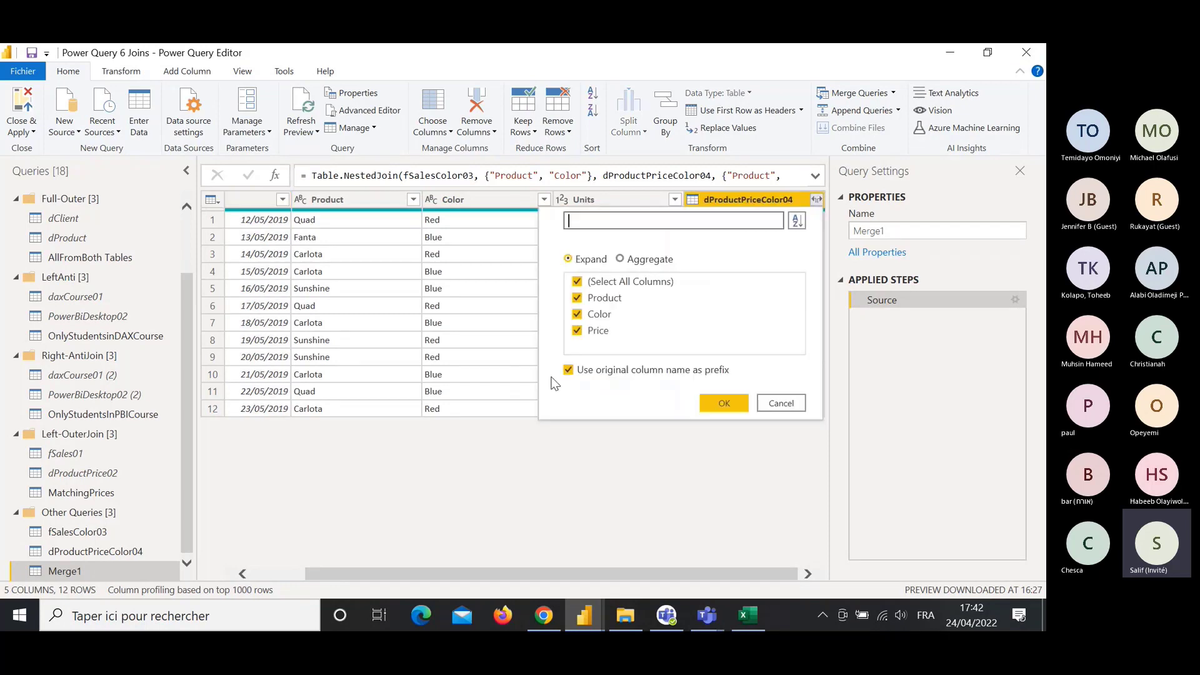
click(568, 371)
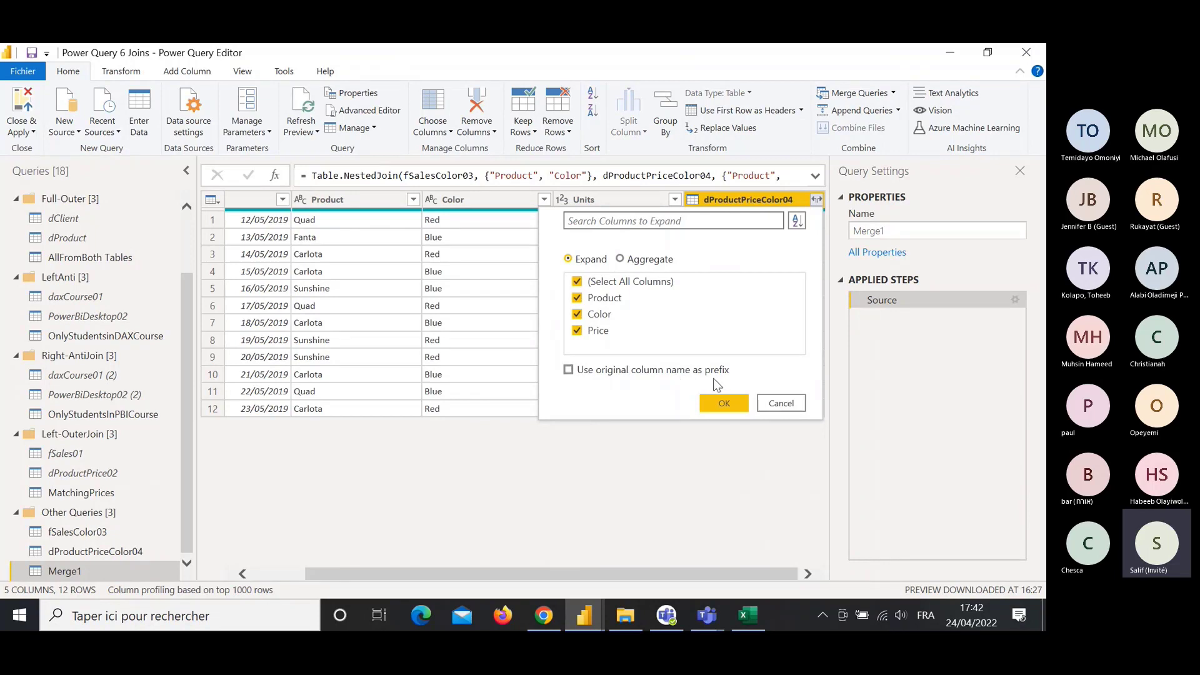
click(577, 282)
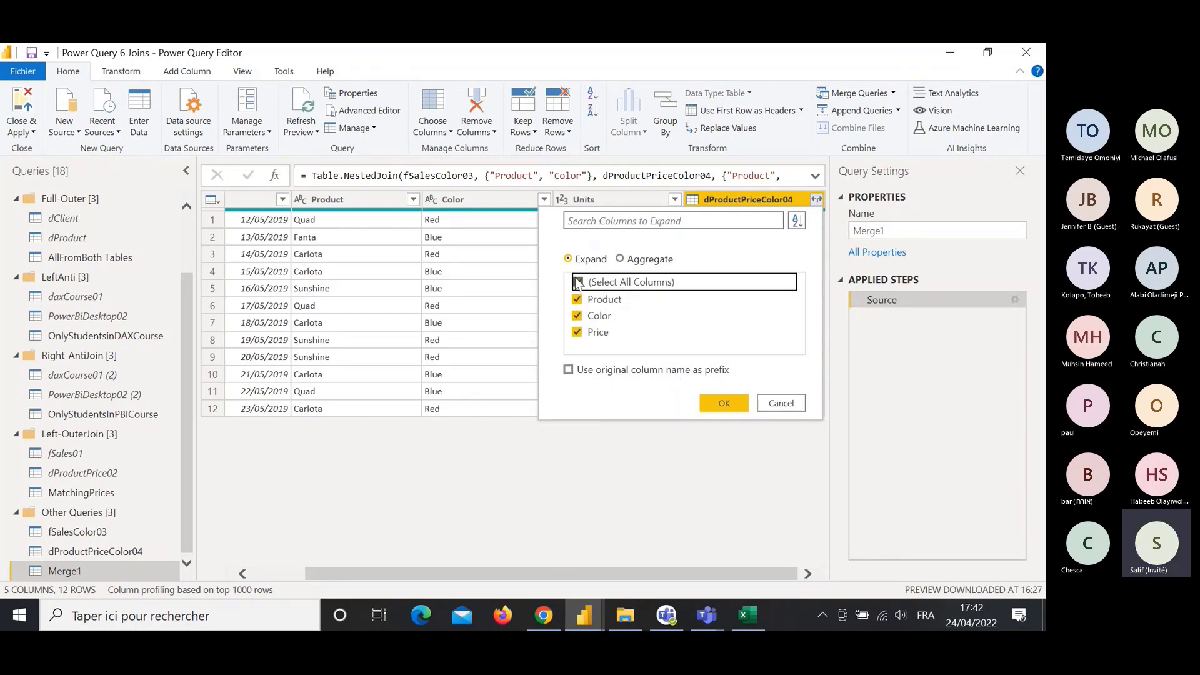
click(590, 338)
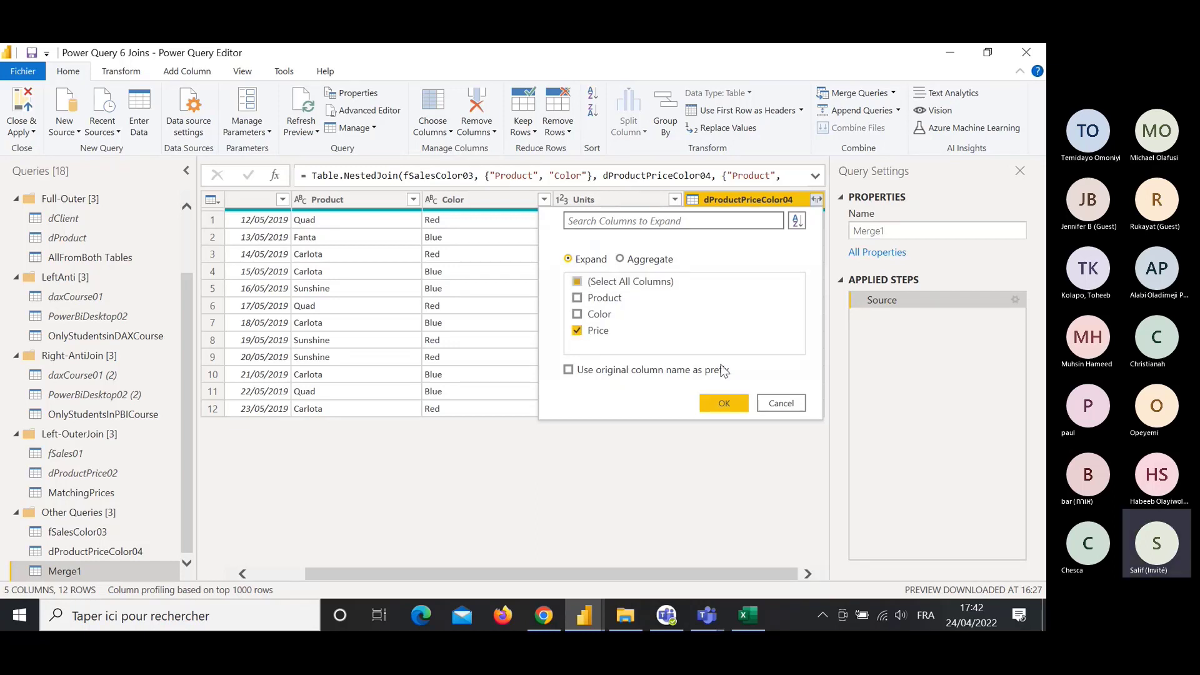
click(725, 402)
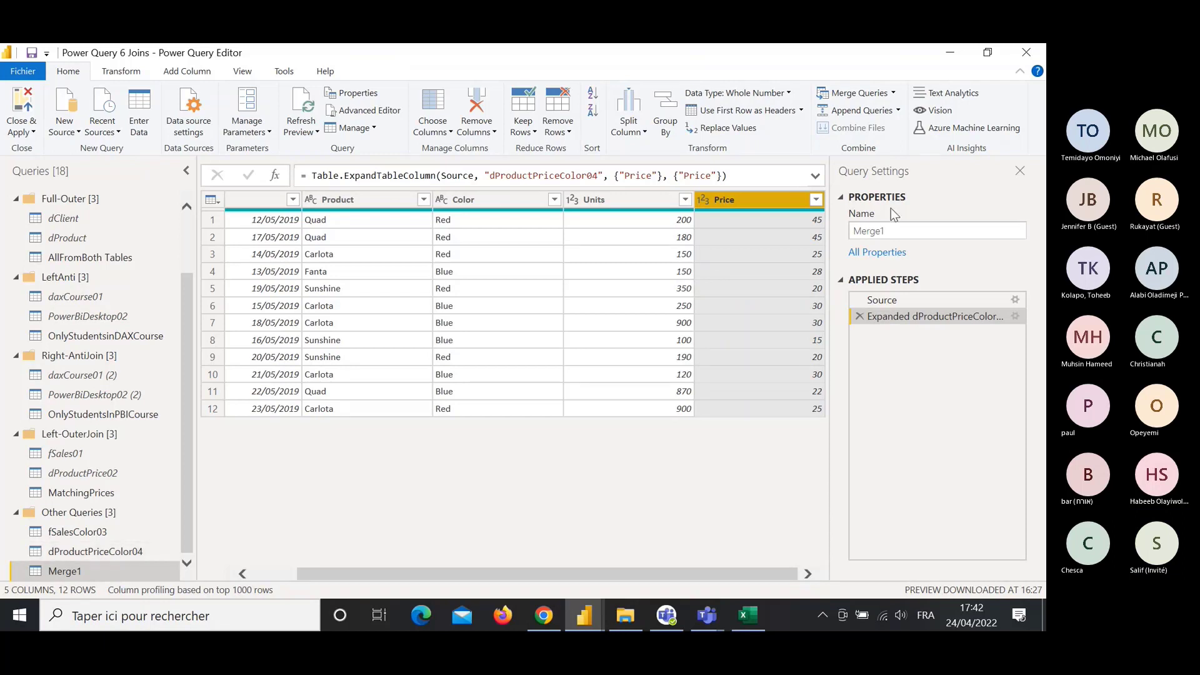
Rename the merged query as MatchingPricesWith2columns.
click(906, 228)
key(BackSpace)
key(BackSpace)
key(BackSpace)
key(BackSpace)
key(BackSpace)
key(BackSpace)
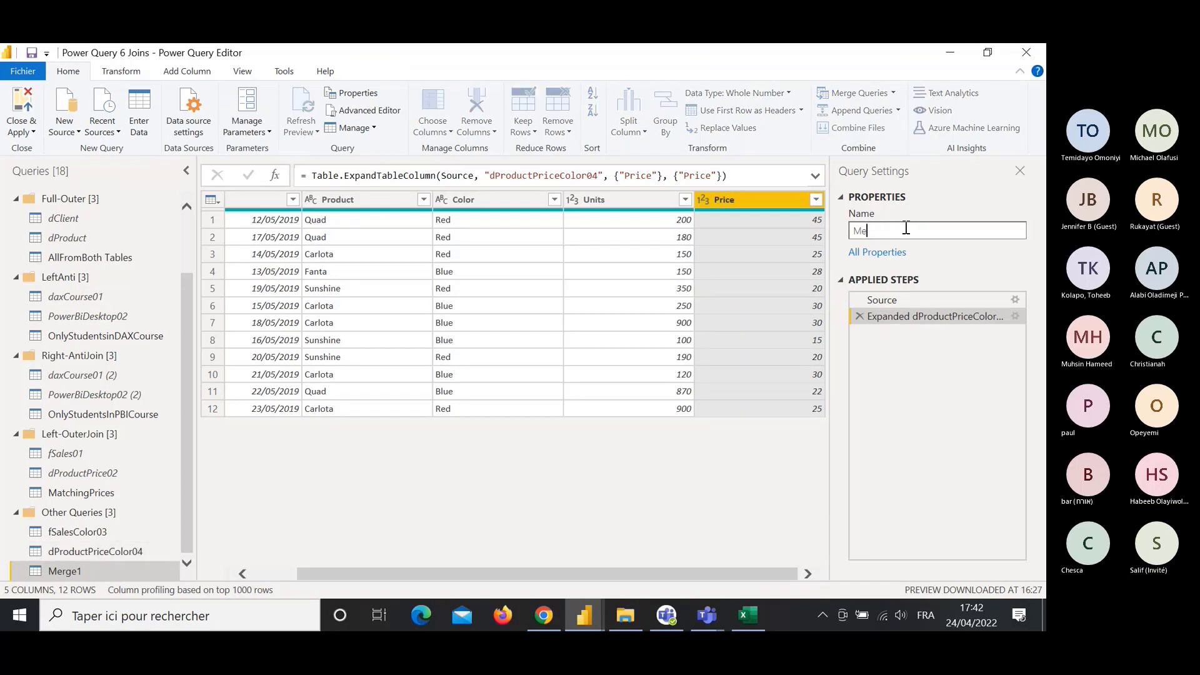
text(Ma)
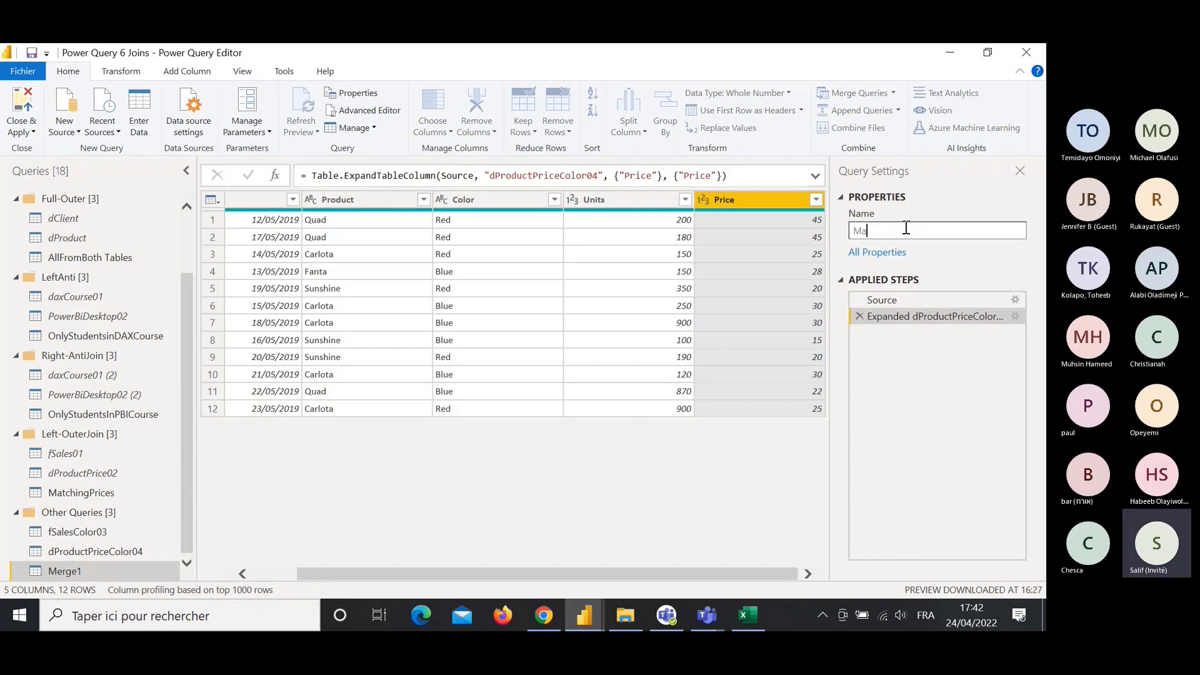
text(tching)
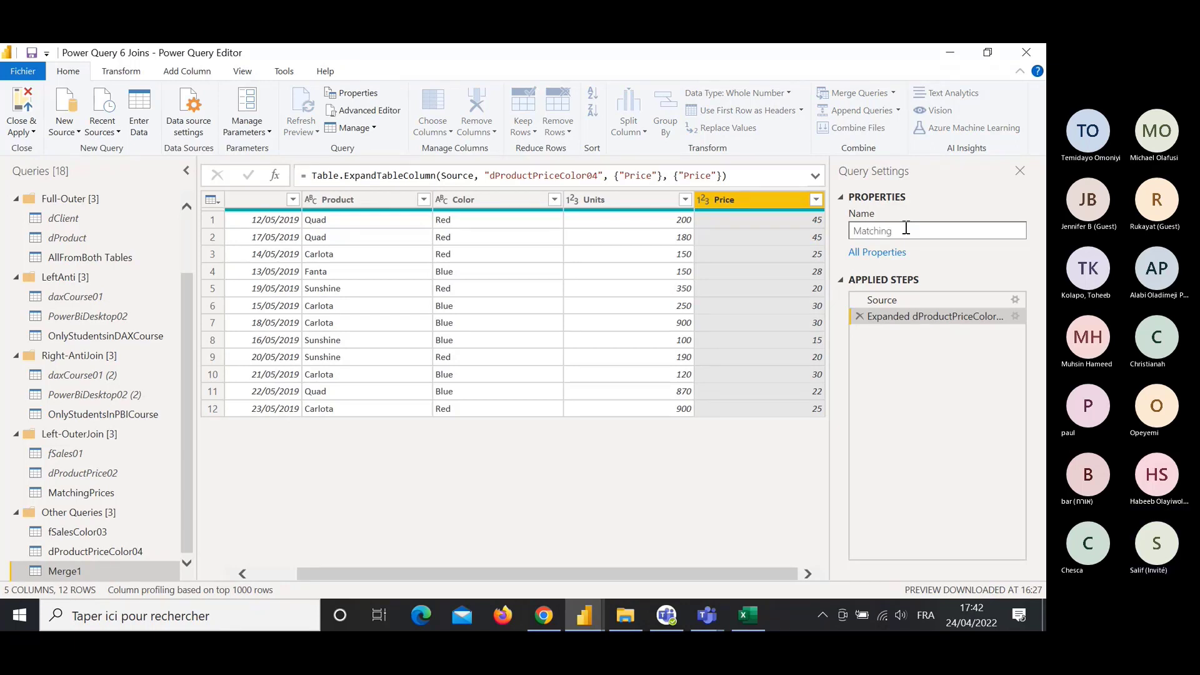
text(Prices)
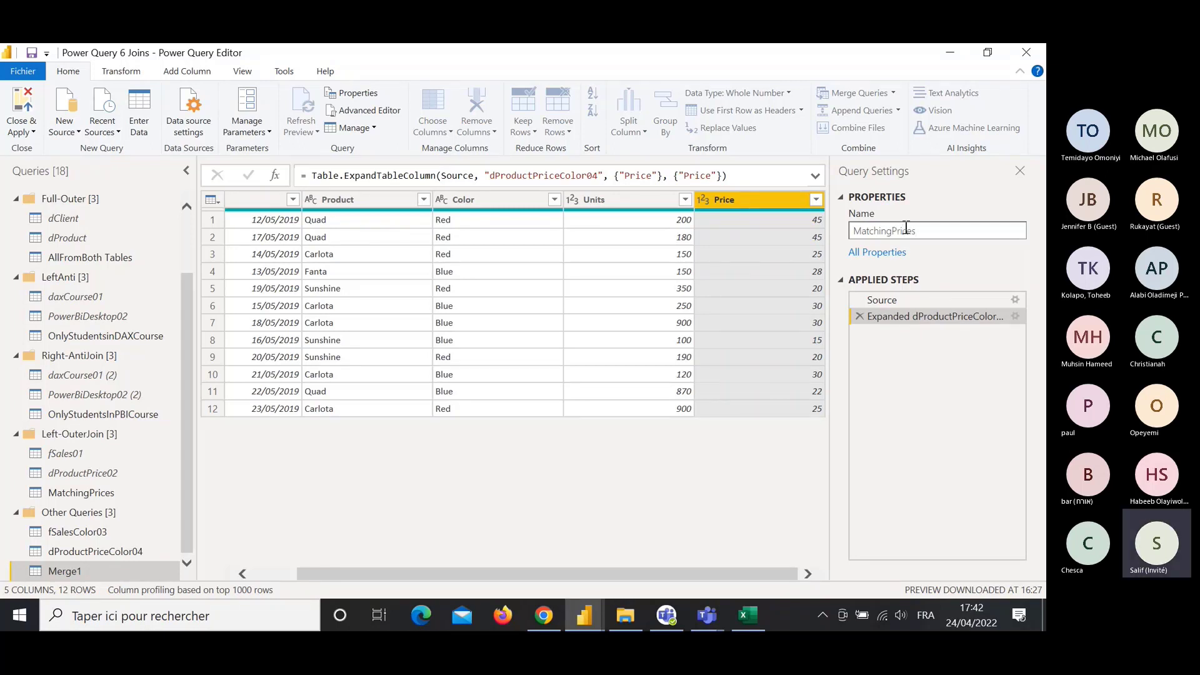
text(With2col)
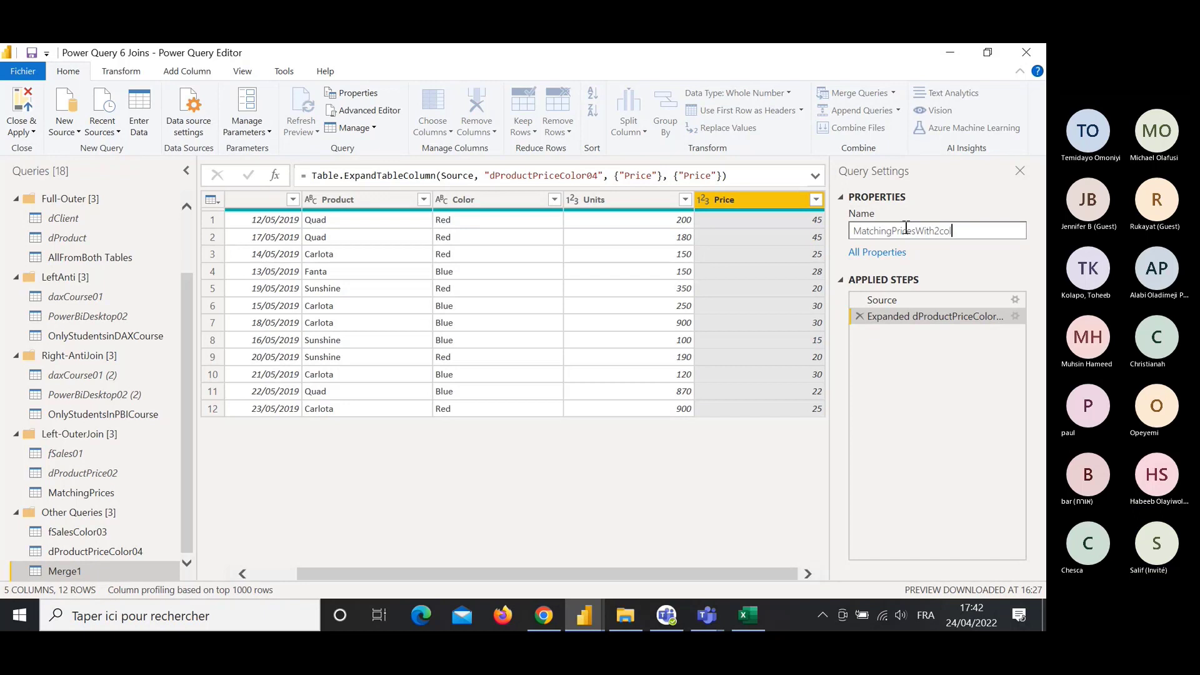
text(umns)
key(Return)
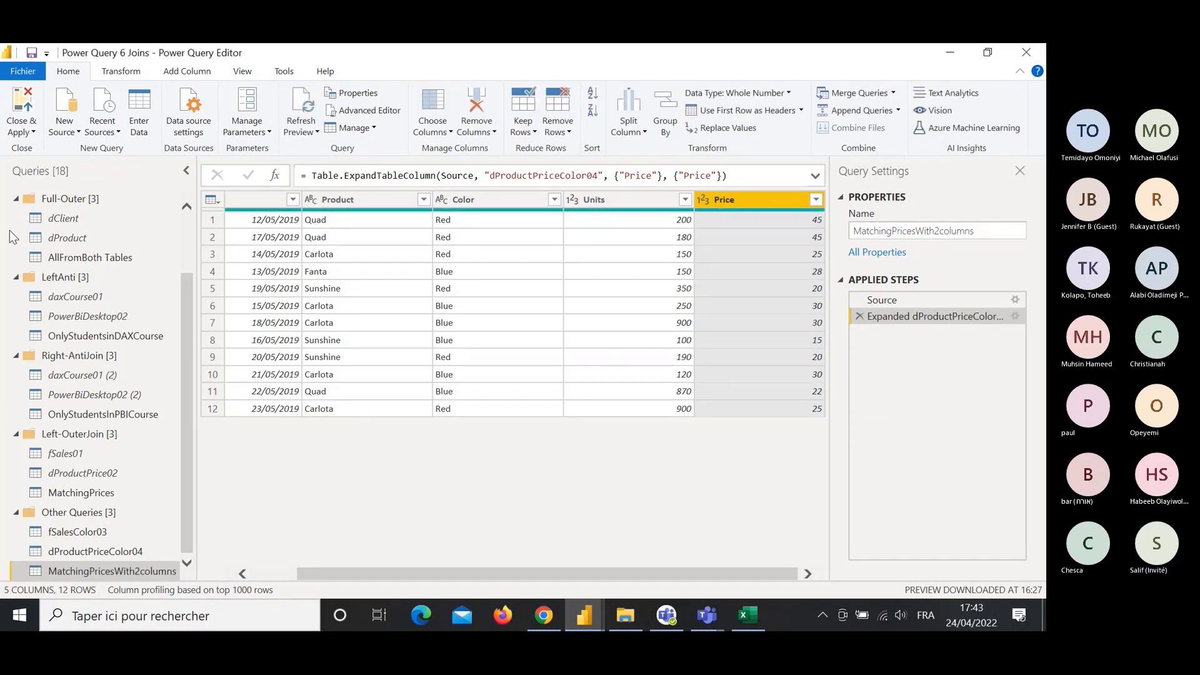
Collapse the InnerJoin, Full-Outer, LeftAnti, Right-AntiJoin and Left-OuterJoin query groups.
click(15, 199)
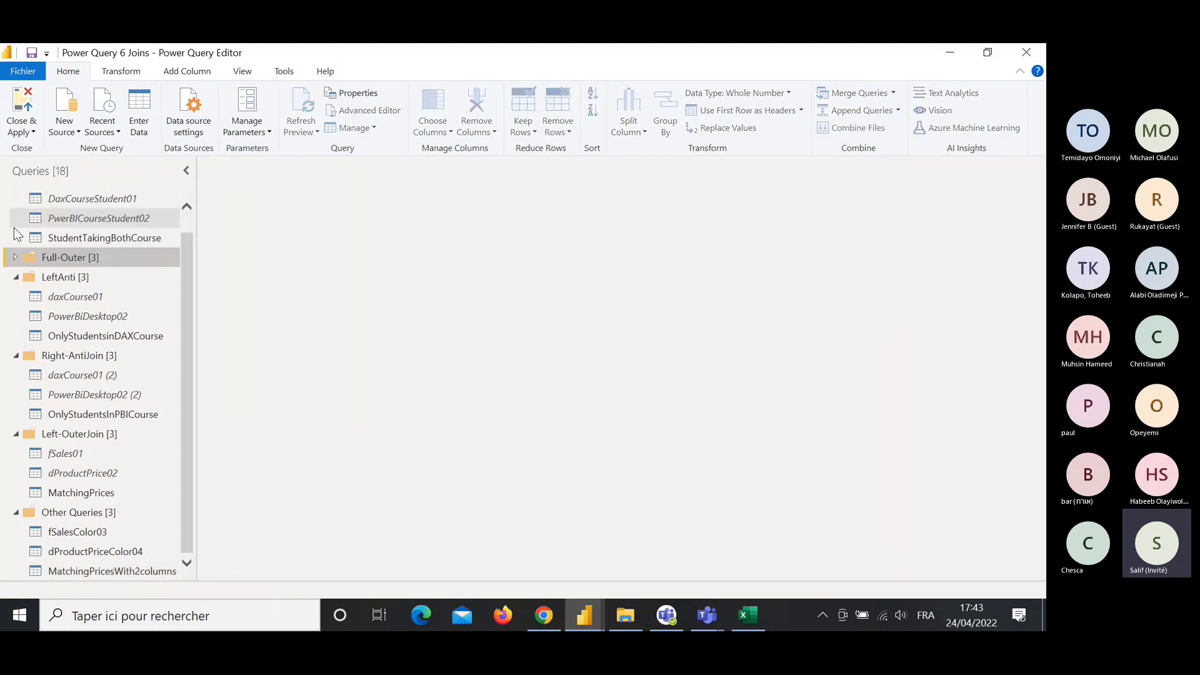
scroll(185, 220, up, 1)
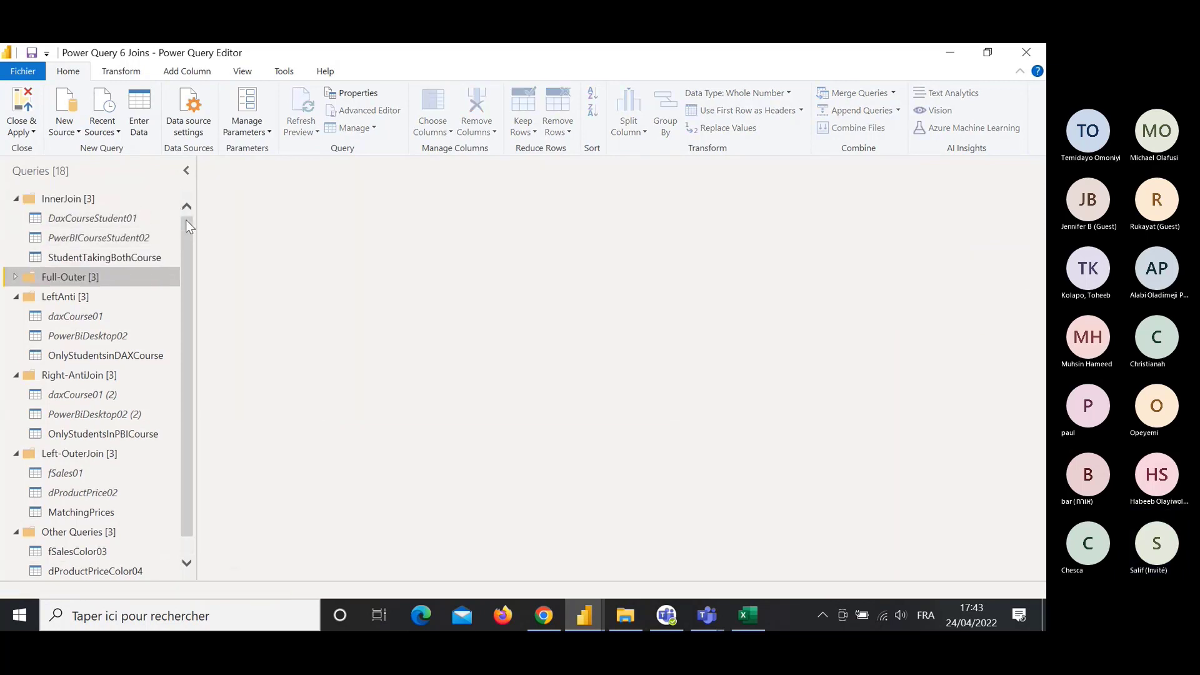
click(17, 200)
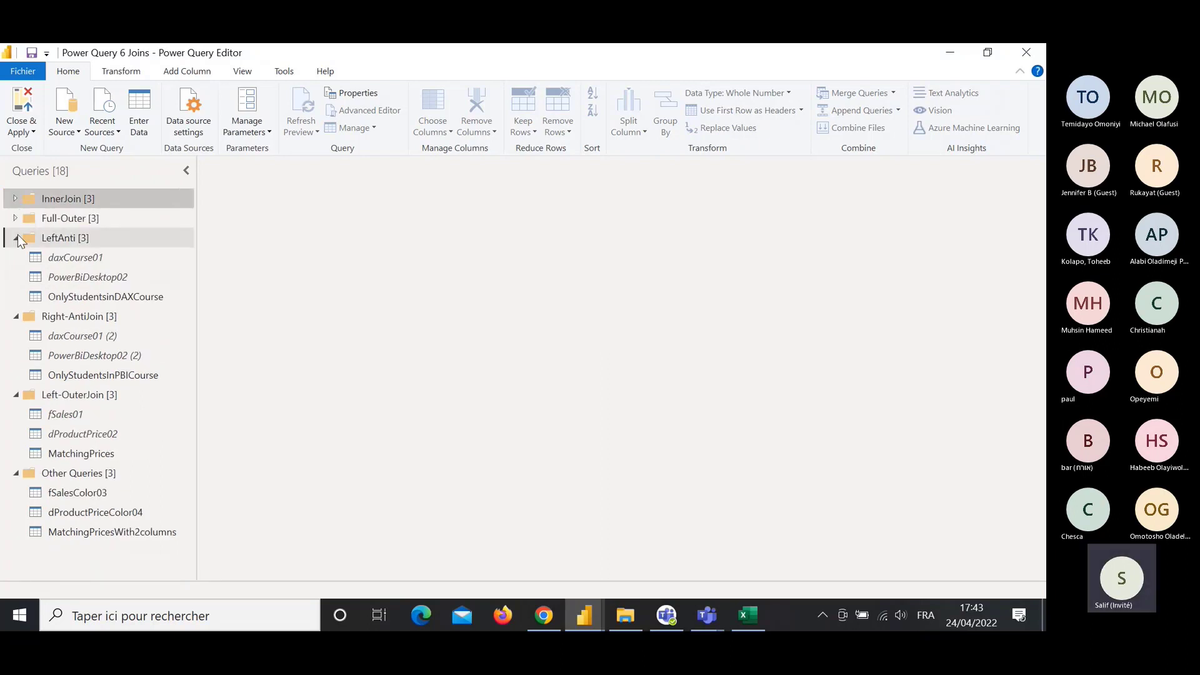
click(17, 236)
click(17, 255)
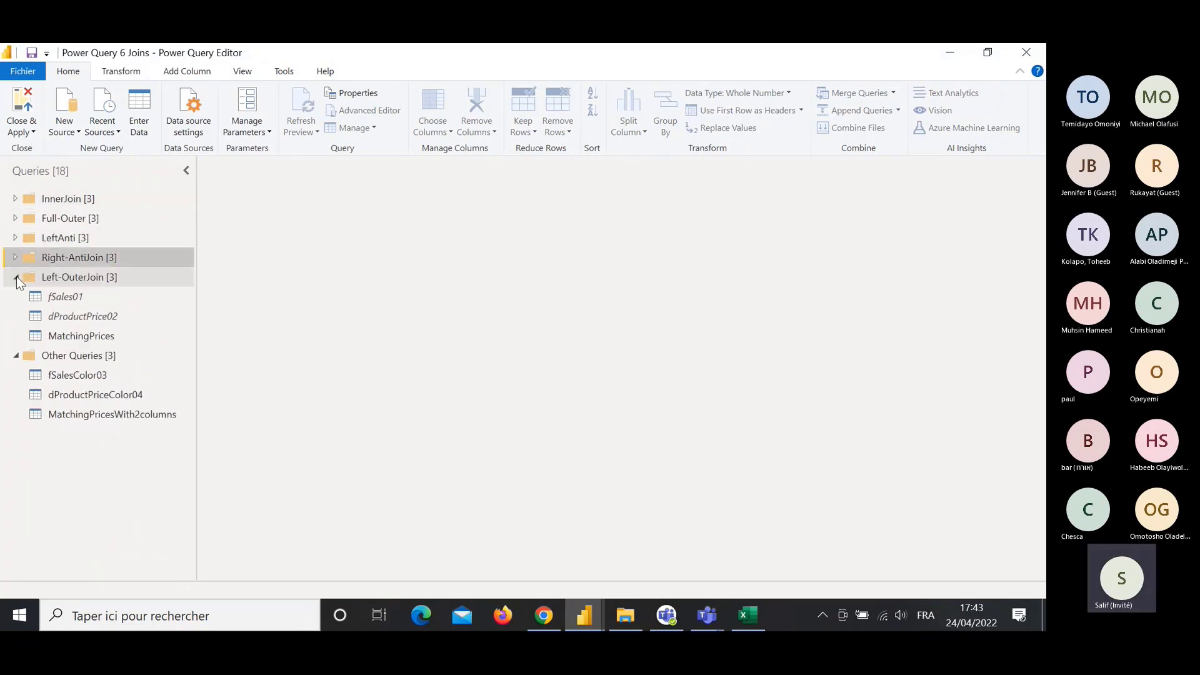
click(16, 276)
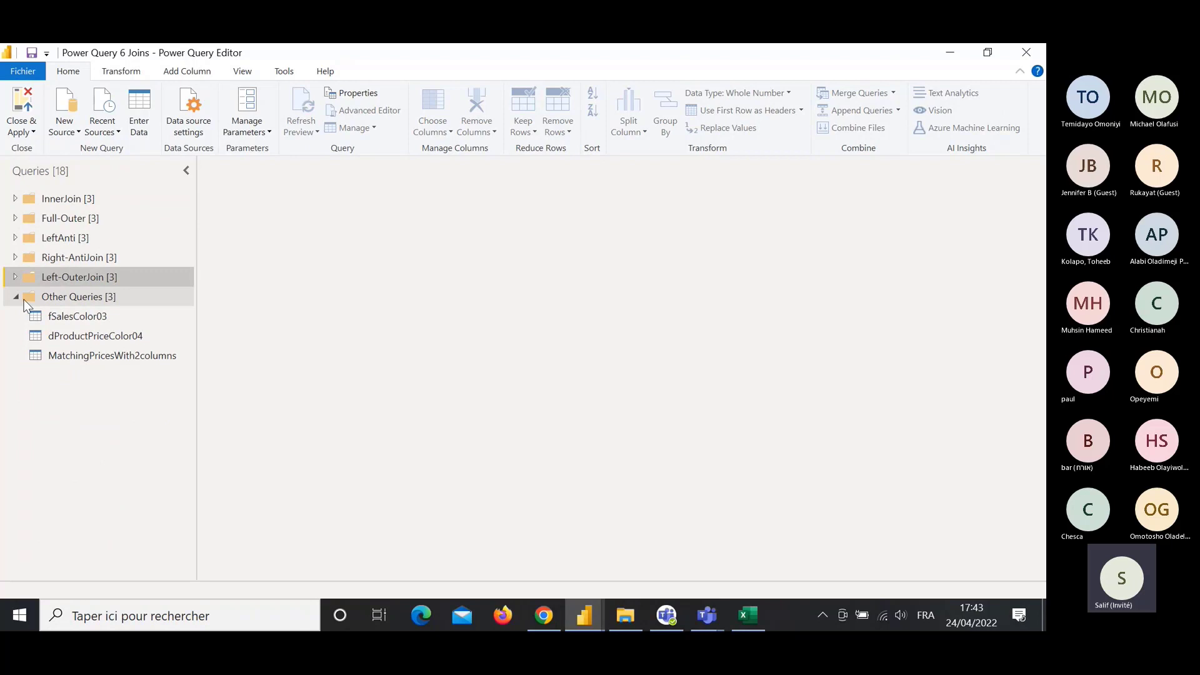
Move fSalesColor03, dProductPriceColor04 and MatchingPricesWith2columns from Other Queries into the Left-OuterJoin group.
right_click(64, 425)
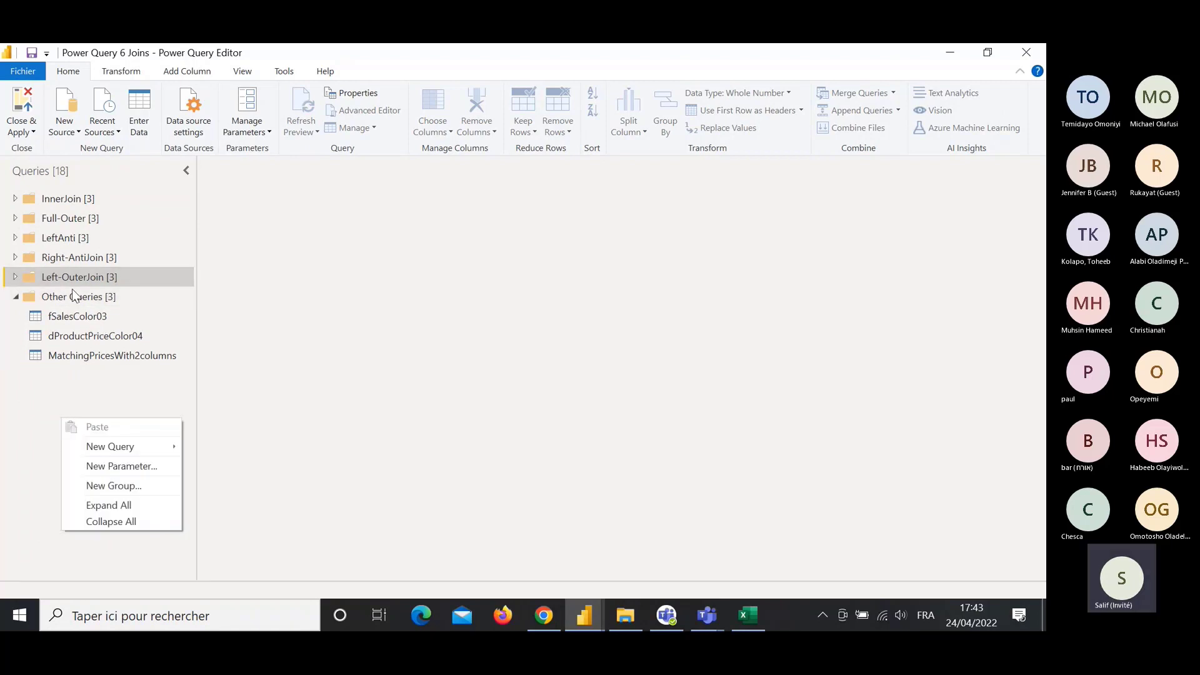
click(72, 320)
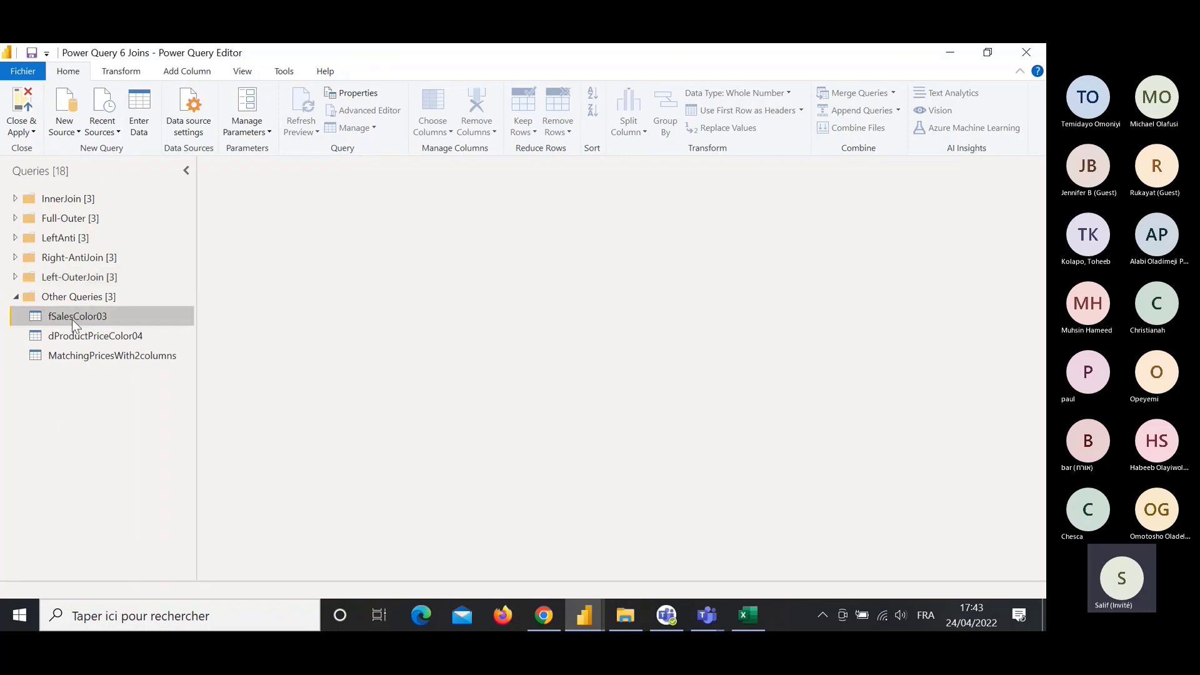
shift+click(98, 361)
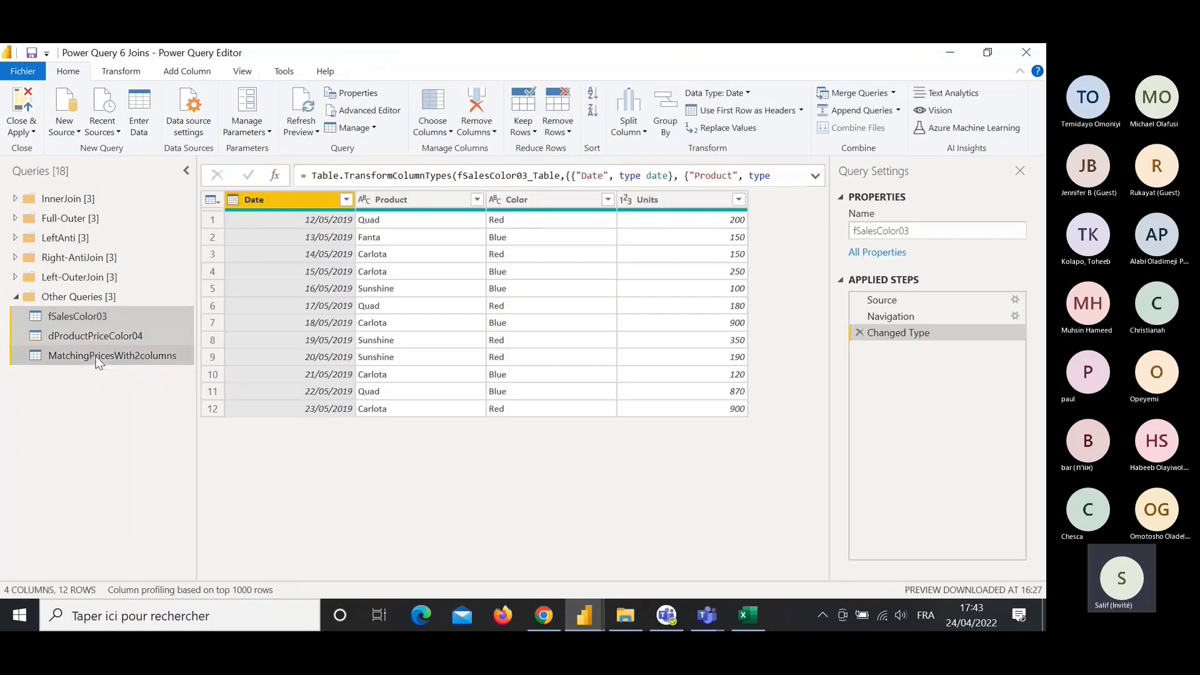
drag(98, 362, 81, 283)
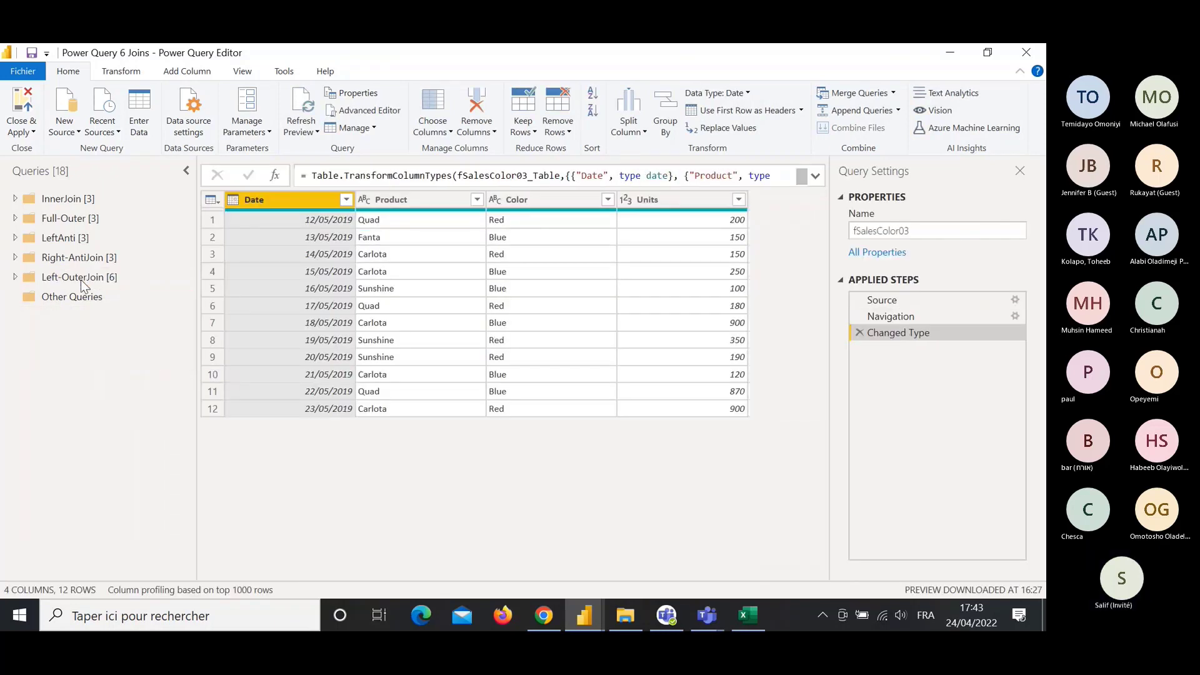
Disable loading of fSalesColor03 and dProductPriceColor04 in the Left-OuterJoin group, and close the query editor with the changes applied.
double_click(82, 282)
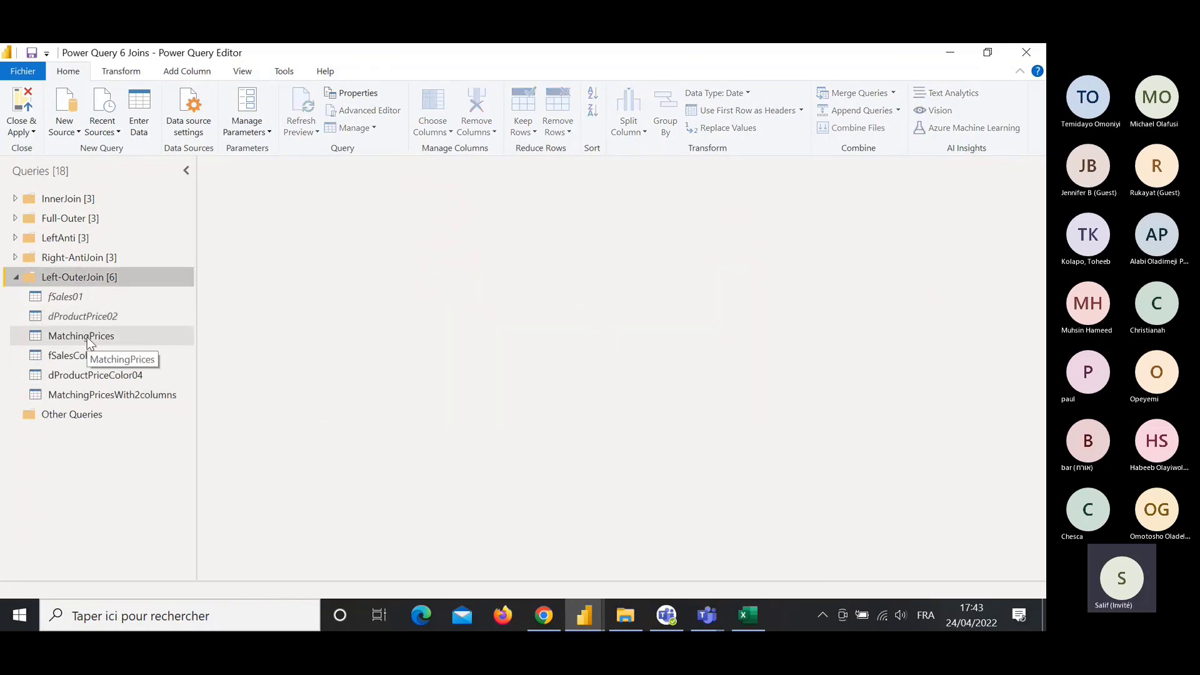
click(87, 336)
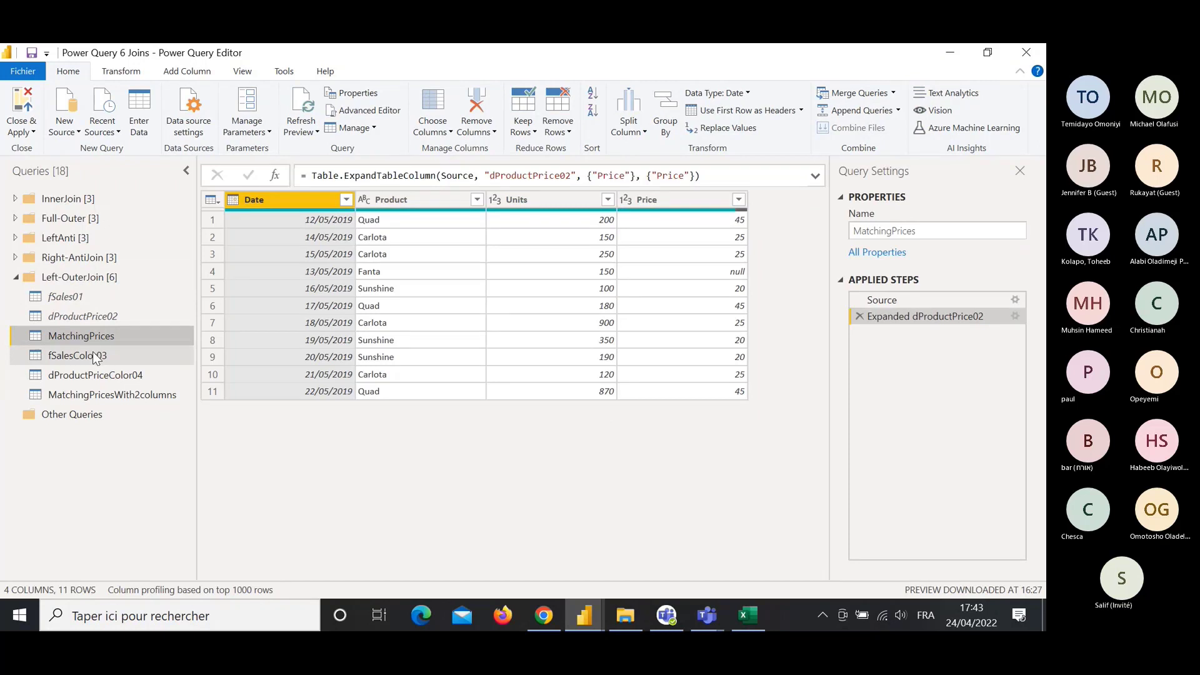
click(95, 355)
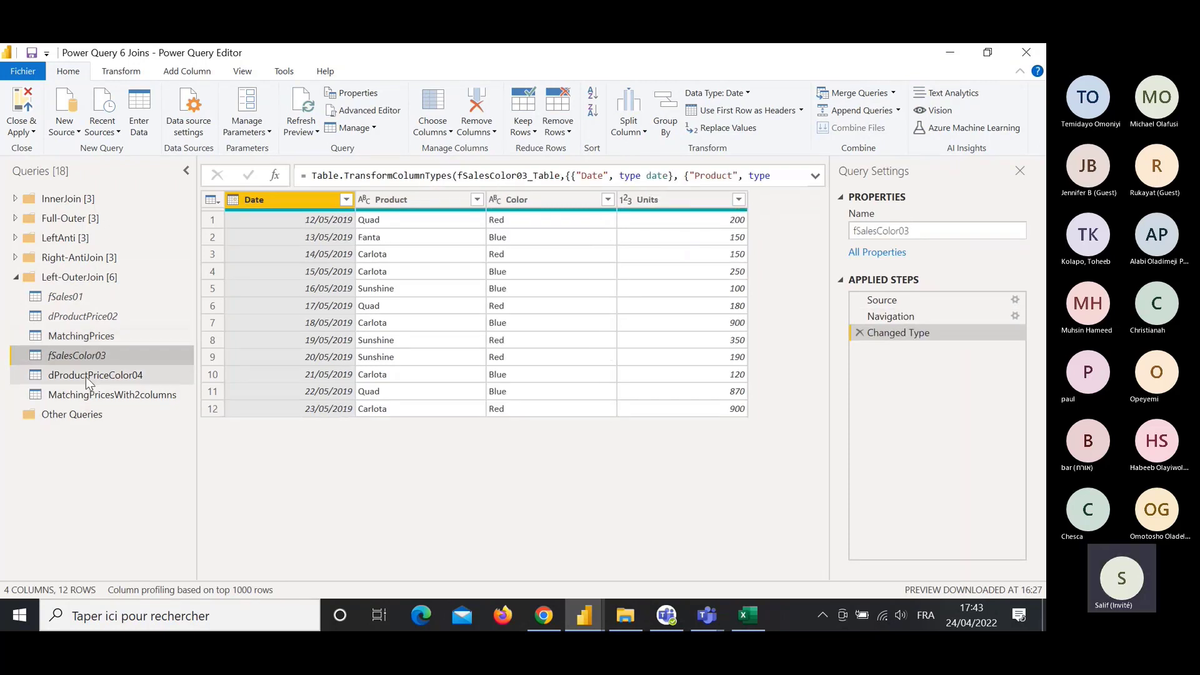
click(85, 376)
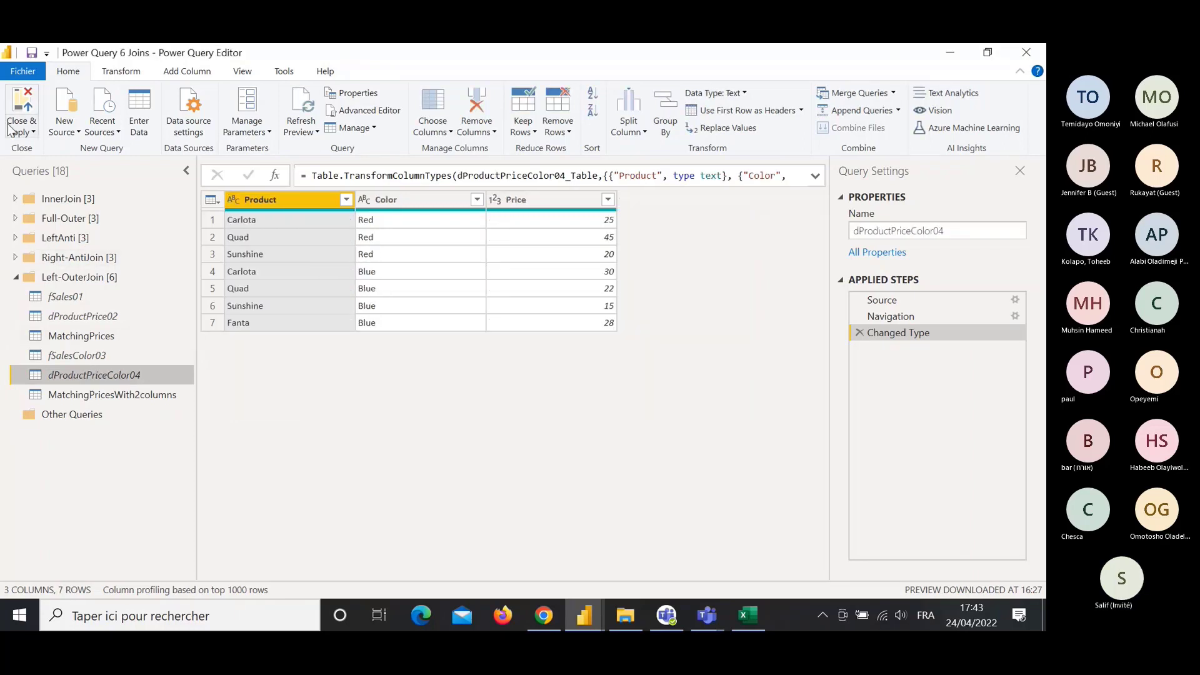
click(26, 104)
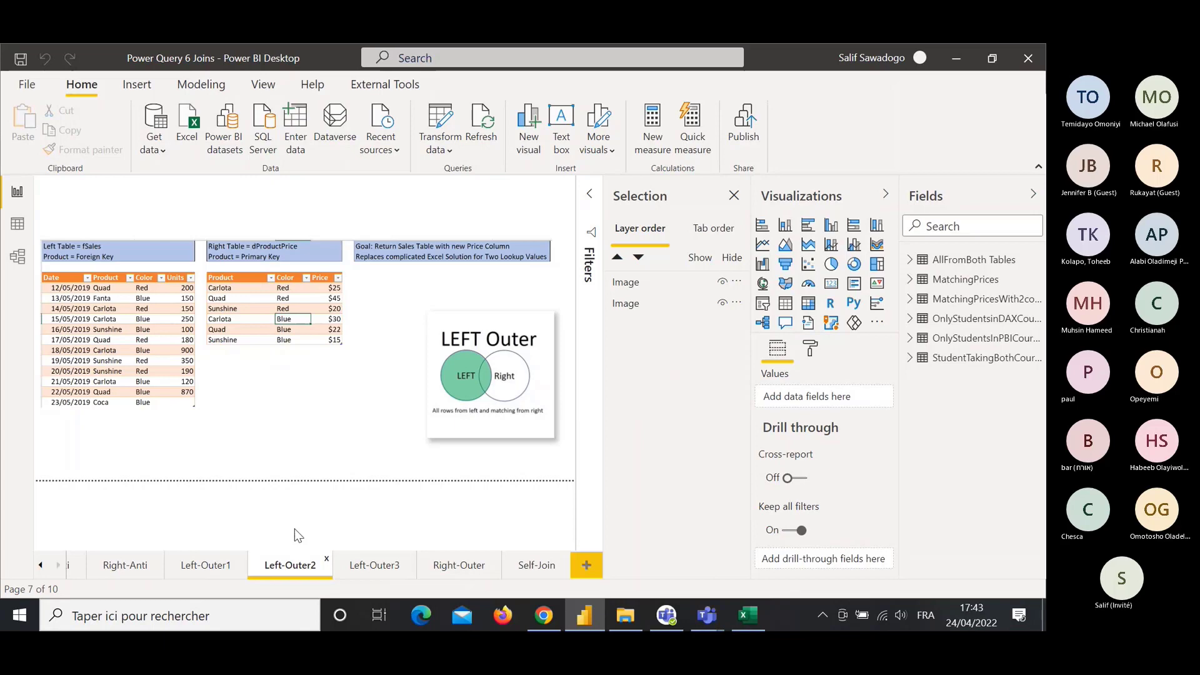
Examine the rows of the MatchingPricesWith2columns table in the data view and return to the report.
click(29, 223)
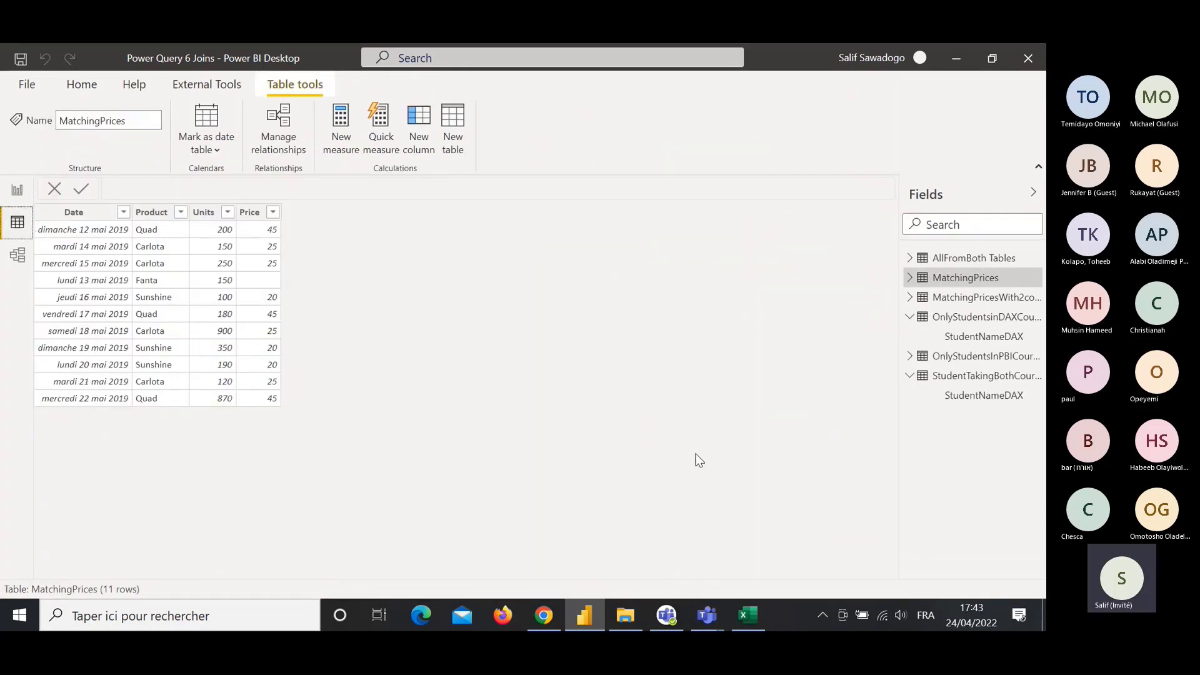
click(969, 298)
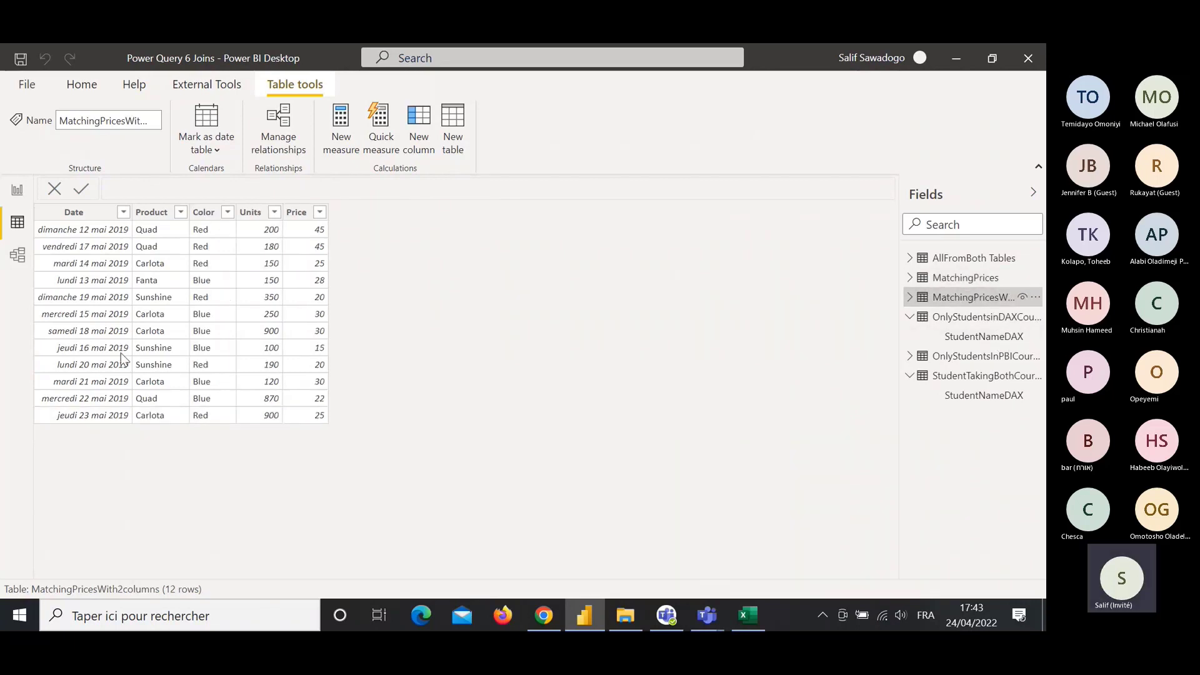
click(17, 194)
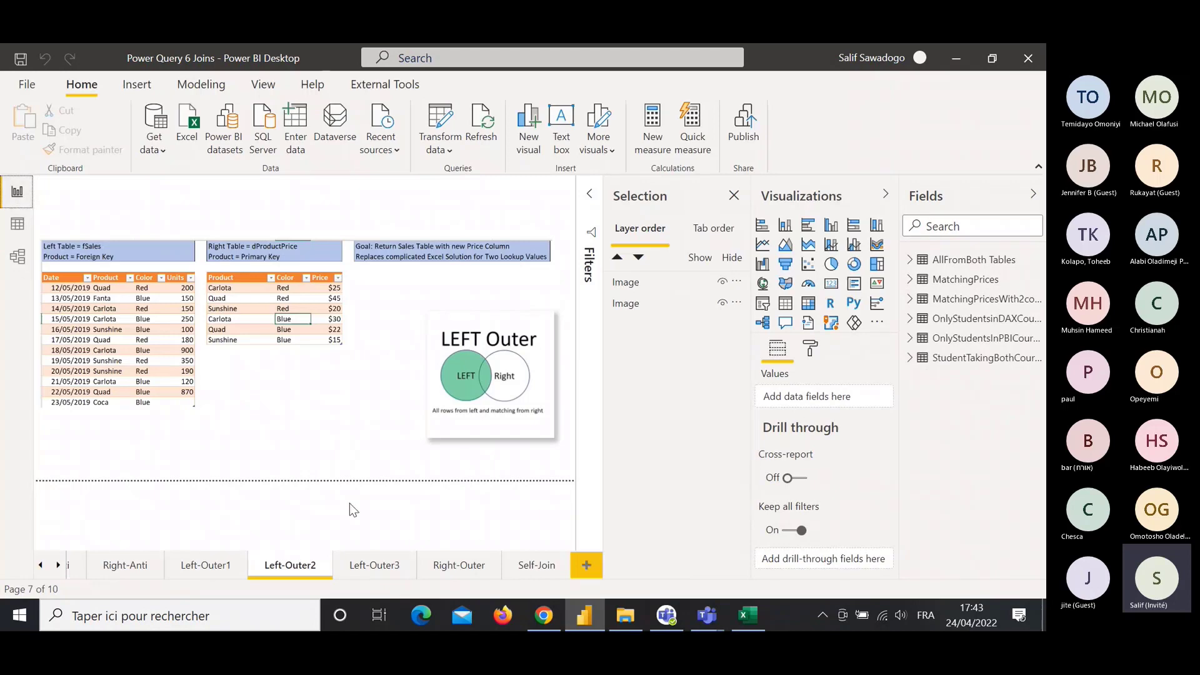
Show the Left-Outer3 page and bring InvoiceLevel05 and InvoiceLineProductLevel06 from 5.Left-Outer.xlsx into the query editor.
click(373, 566)
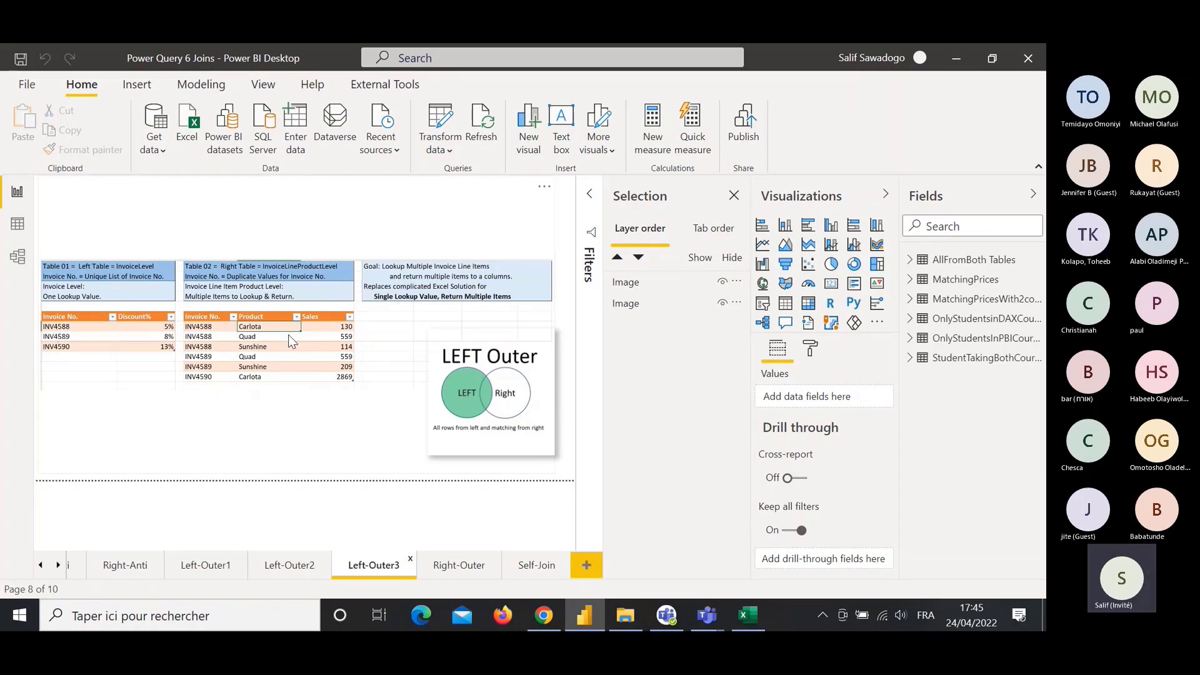
click(190, 131)
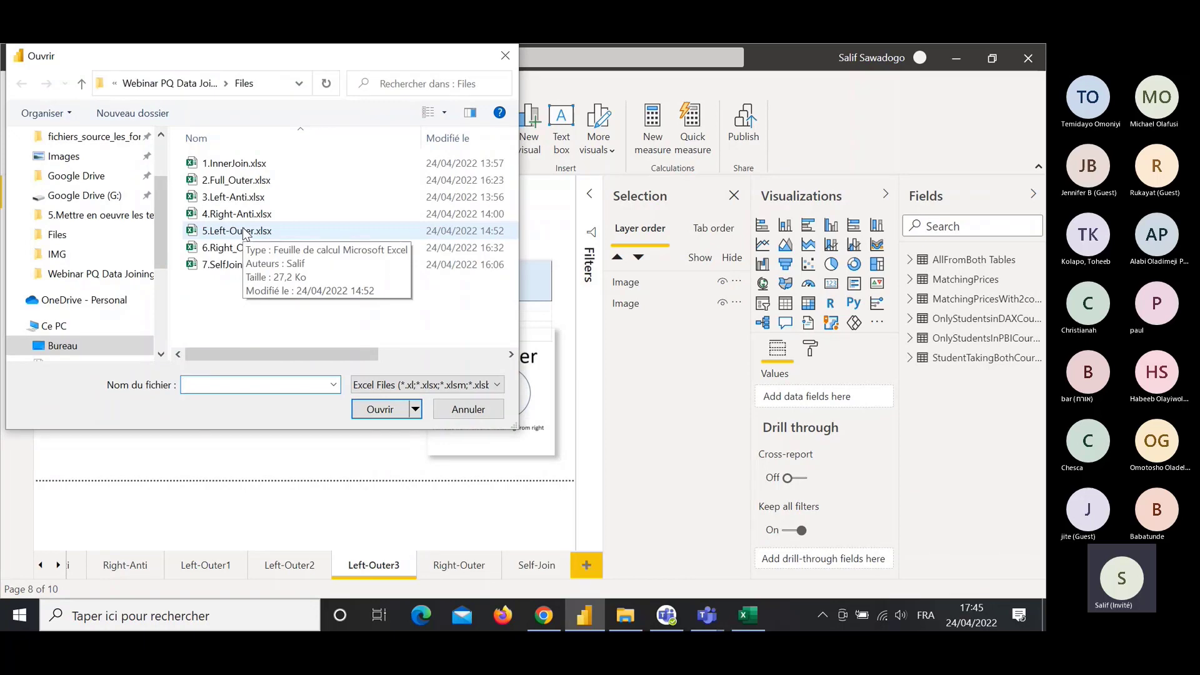
double_click(244, 232)
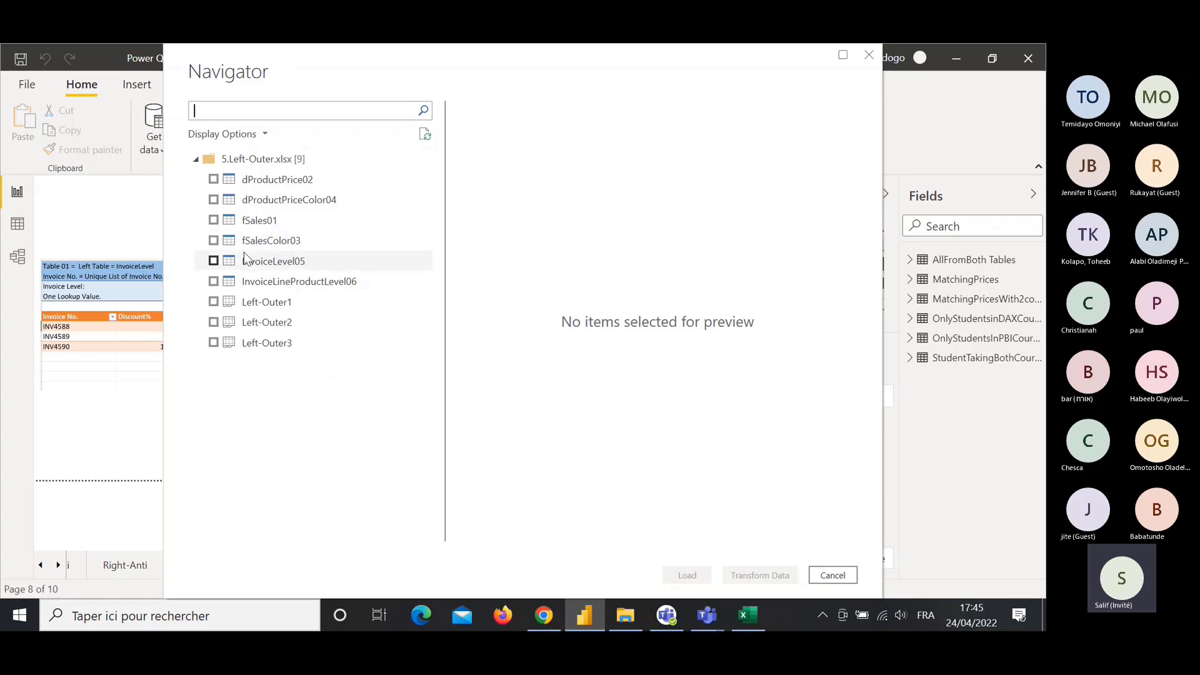
click(214, 262)
click(214, 282)
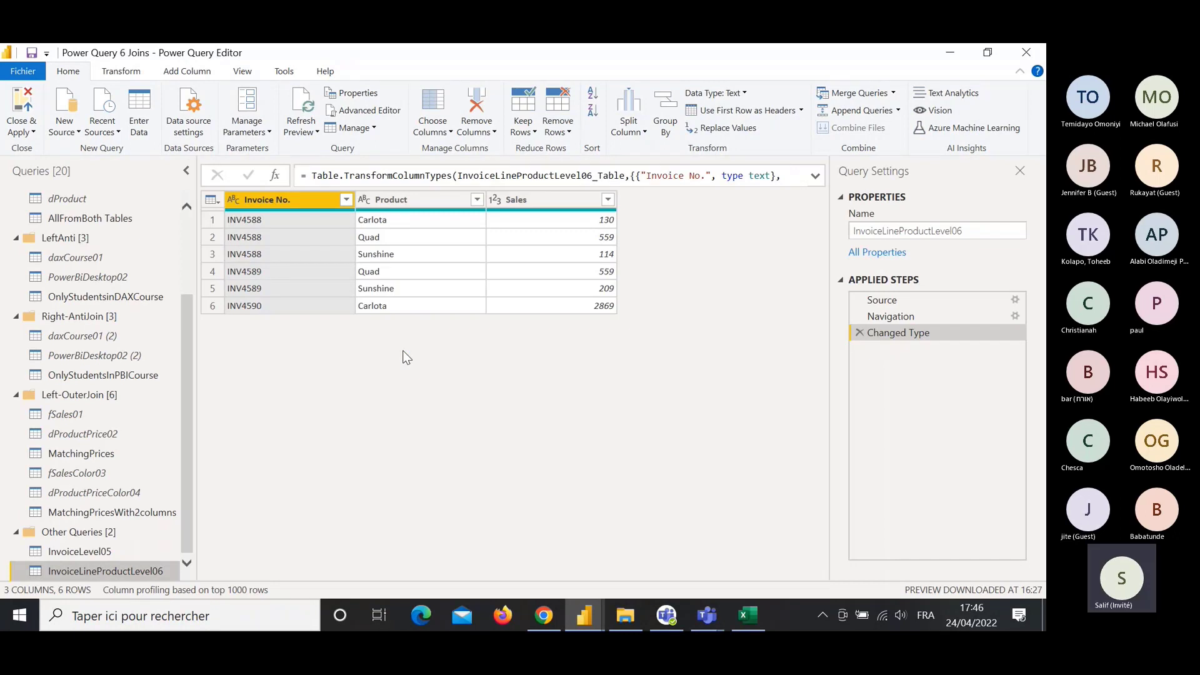
Merge InvoiceLevel05 with InvoiceLineProductLevel06 as a new query, matching on Invoice No. with a Left Outer join.
click(76, 553)
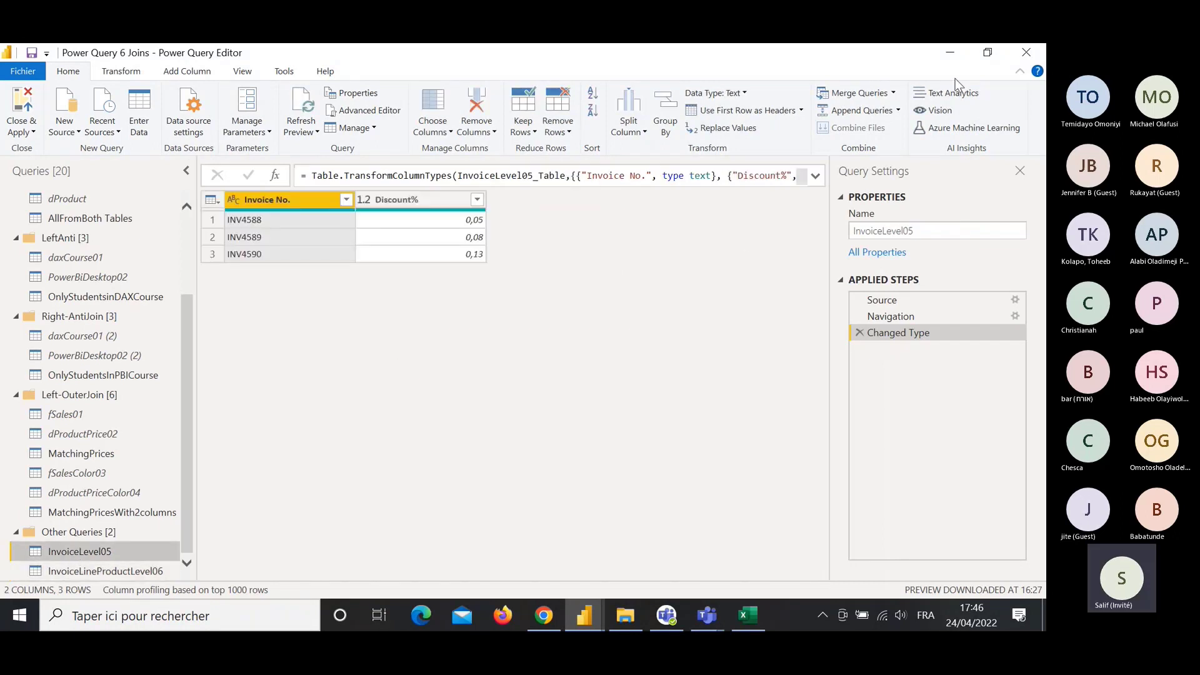
click(893, 94)
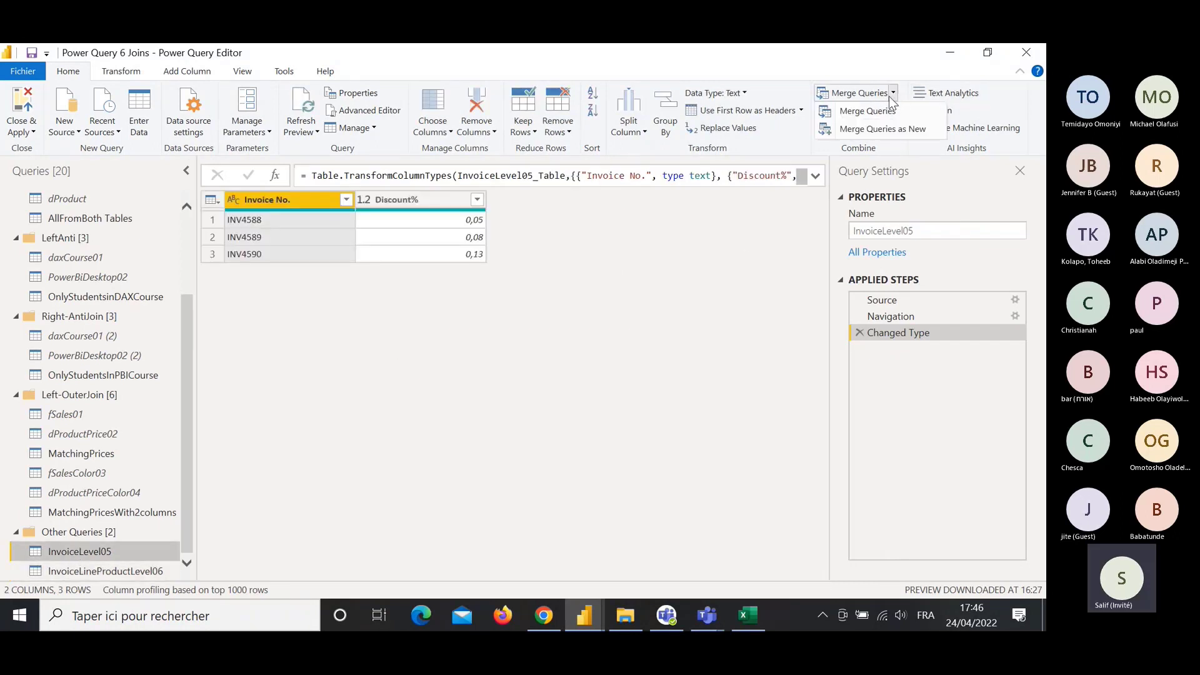
click(881, 130)
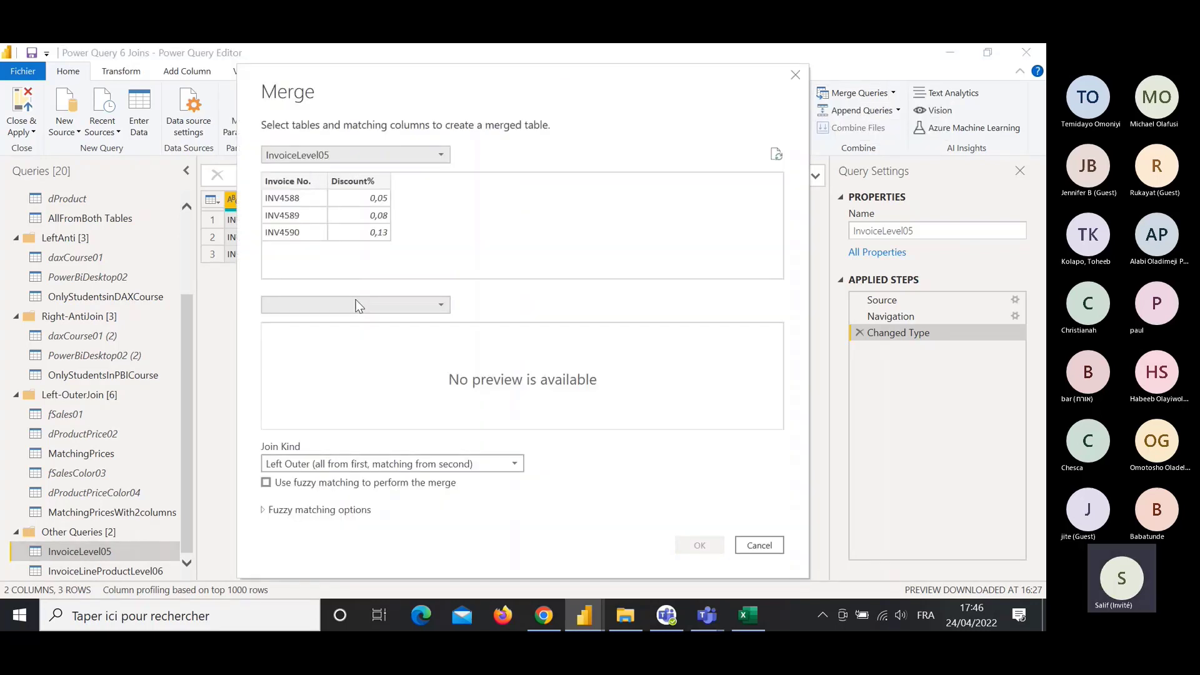
click(429, 305)
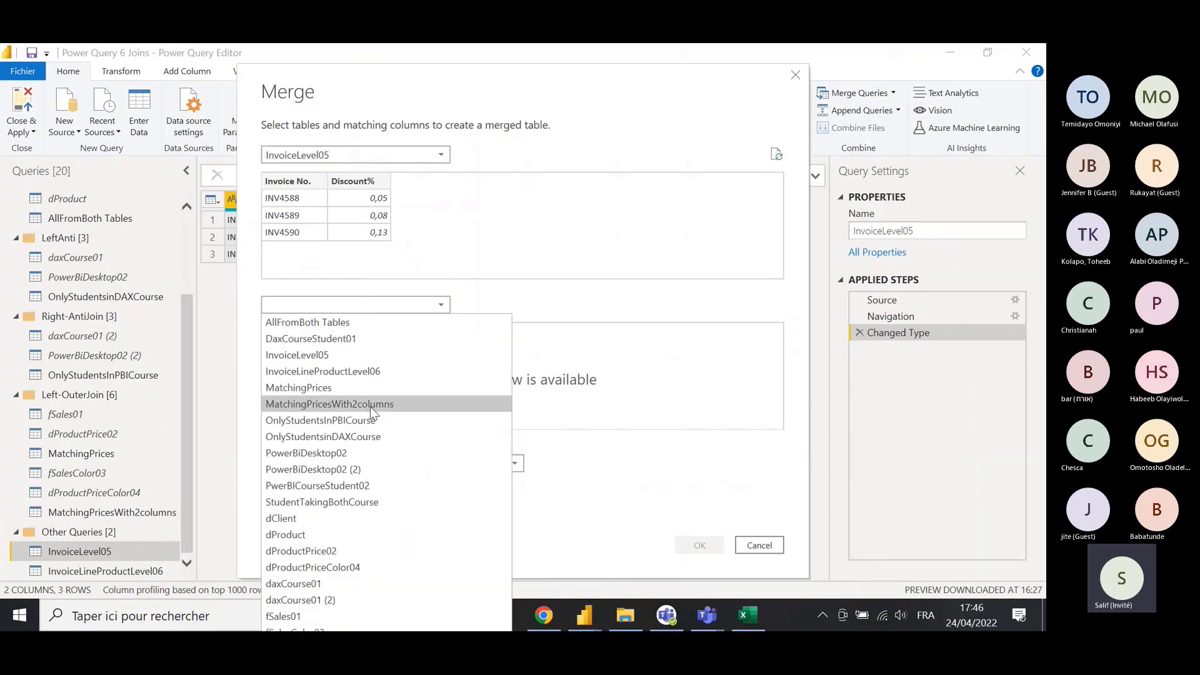
click(344, 370)
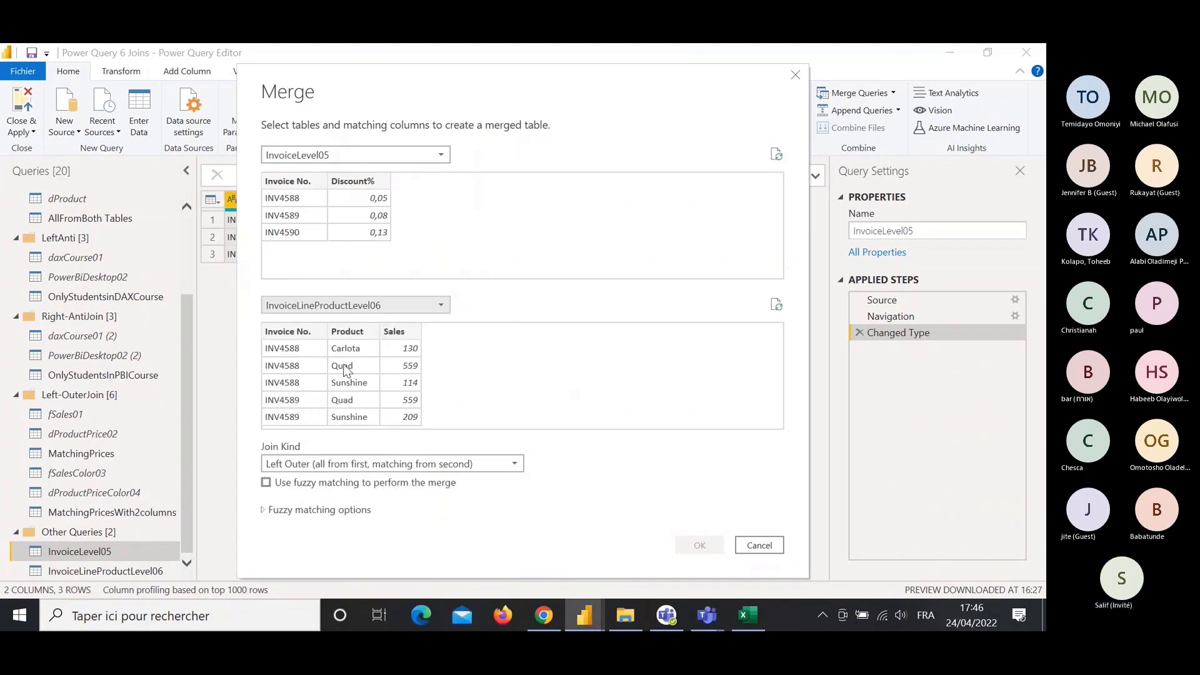
click(307, 180)
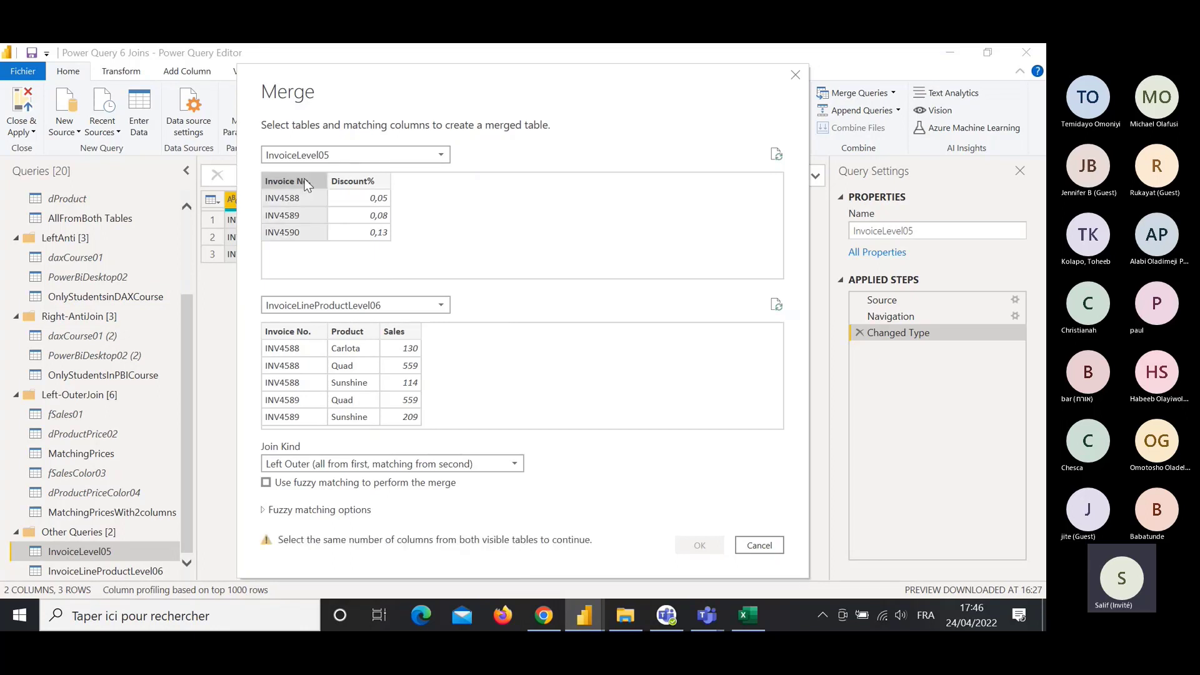
click(298, 337)
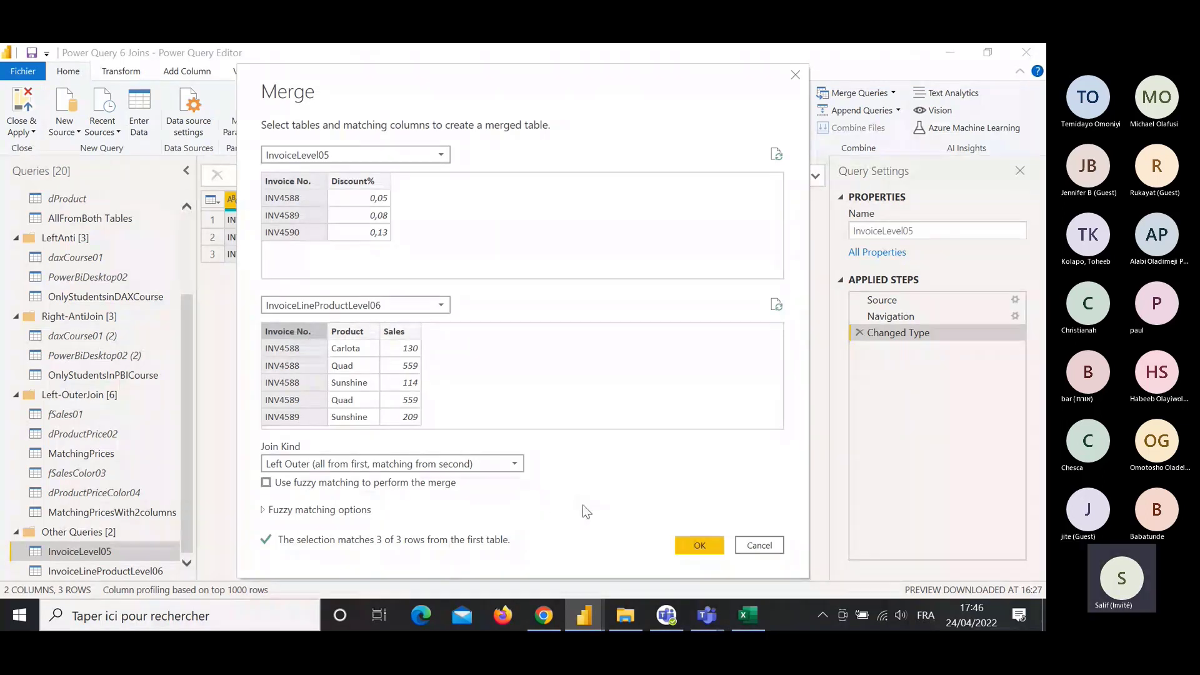
click(698, 544)
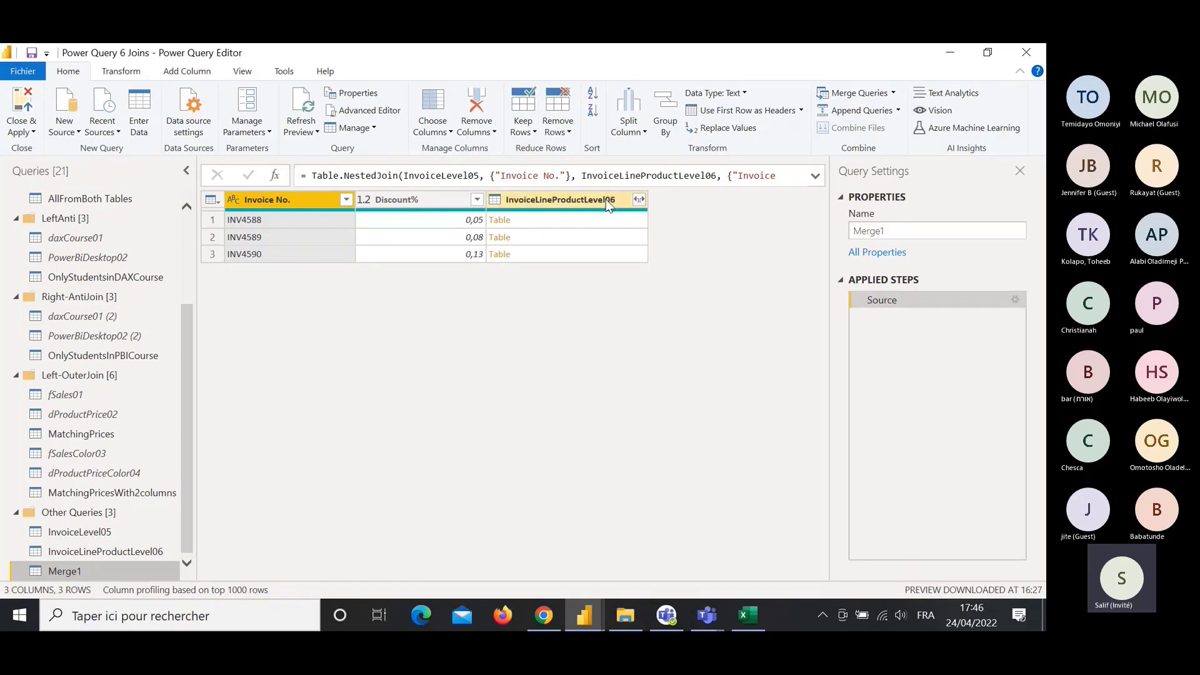
Aggregate the merged InvoiceLineProductLevel06 column to Sum of Sales, without the original column name as prefix.
click(635, 199)
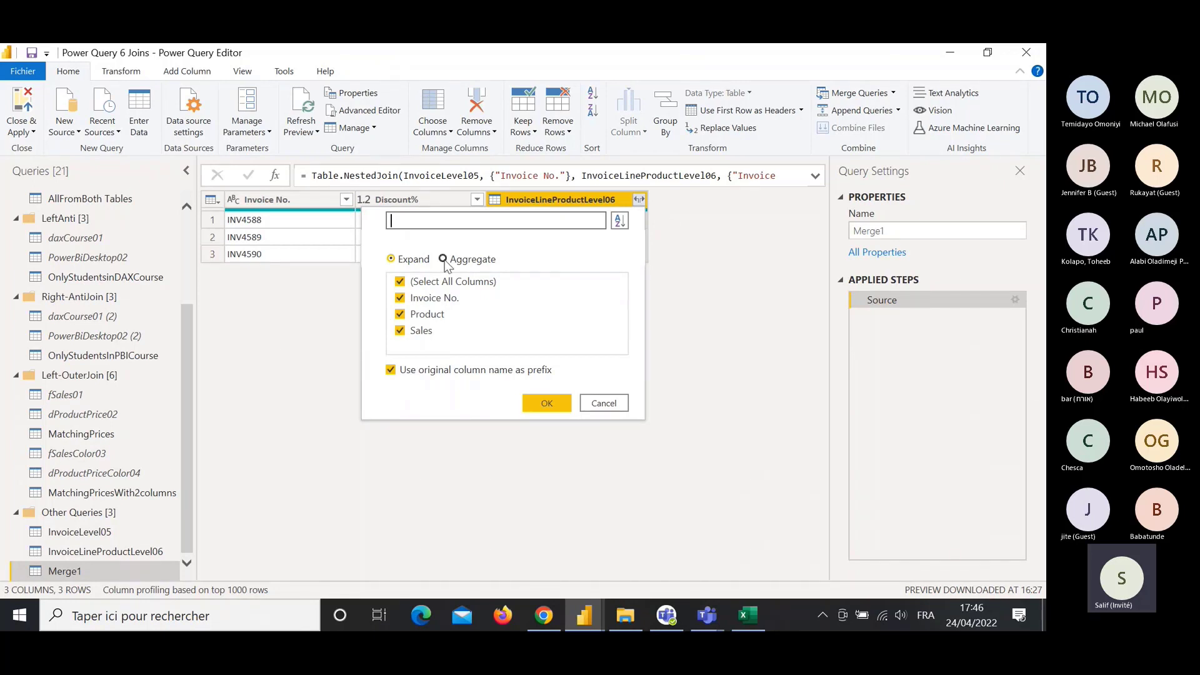
click(462, 265)
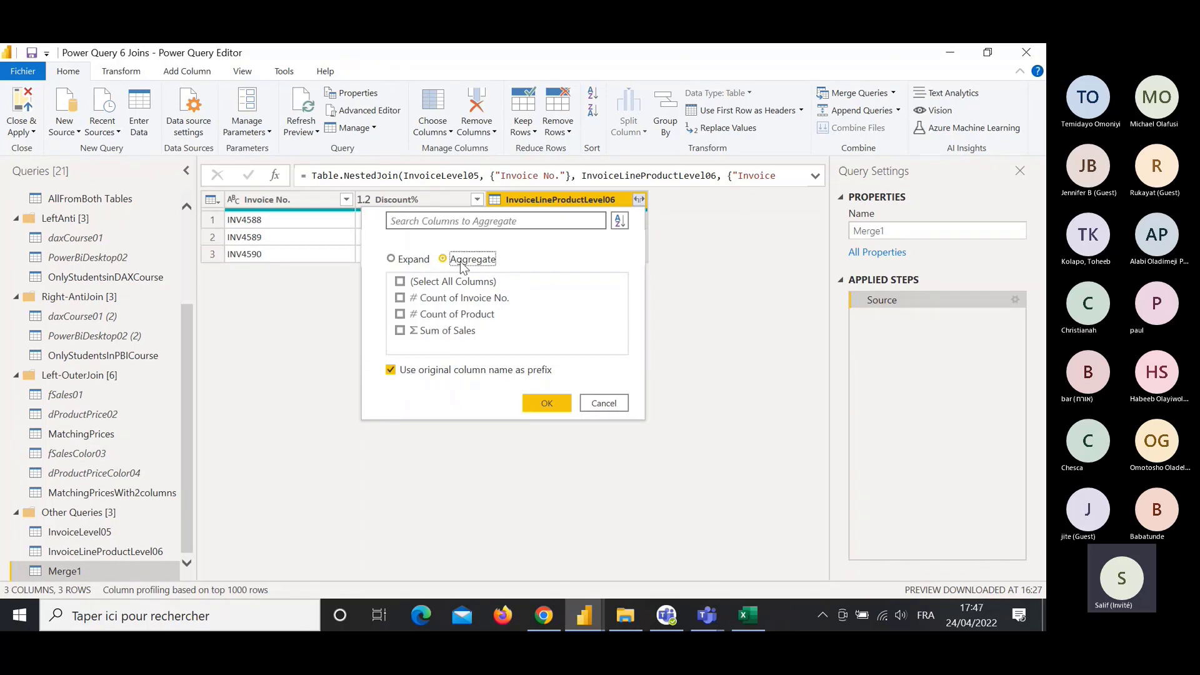
click(466, 263)
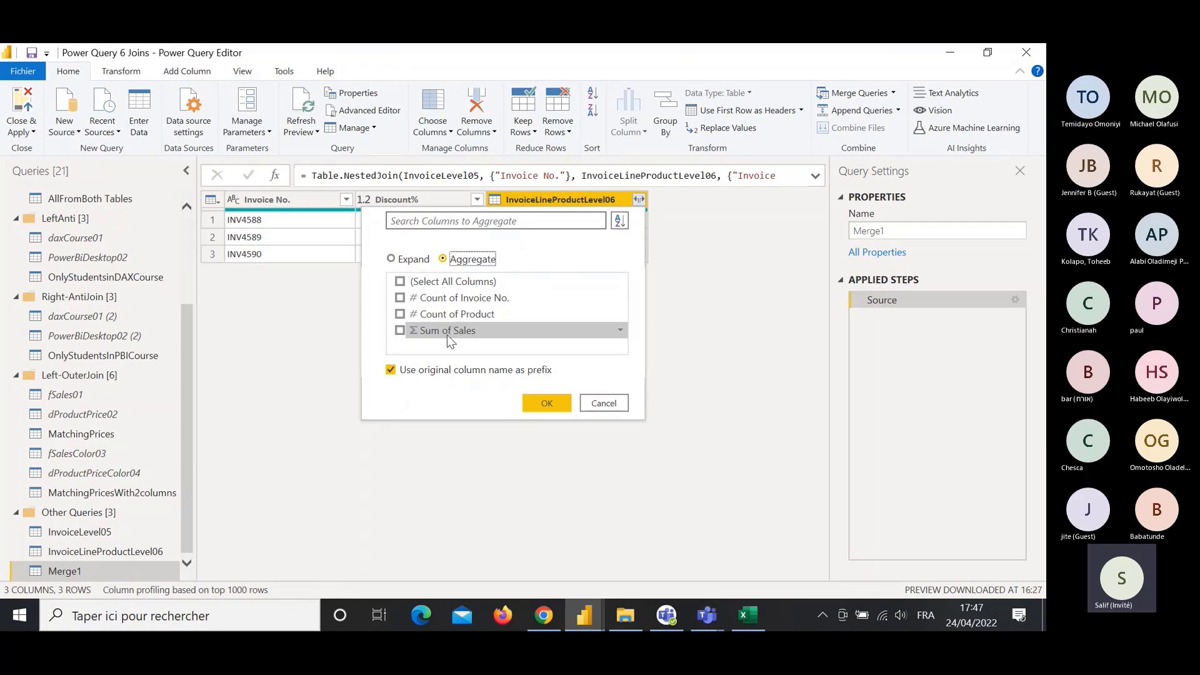
click(401, 331)
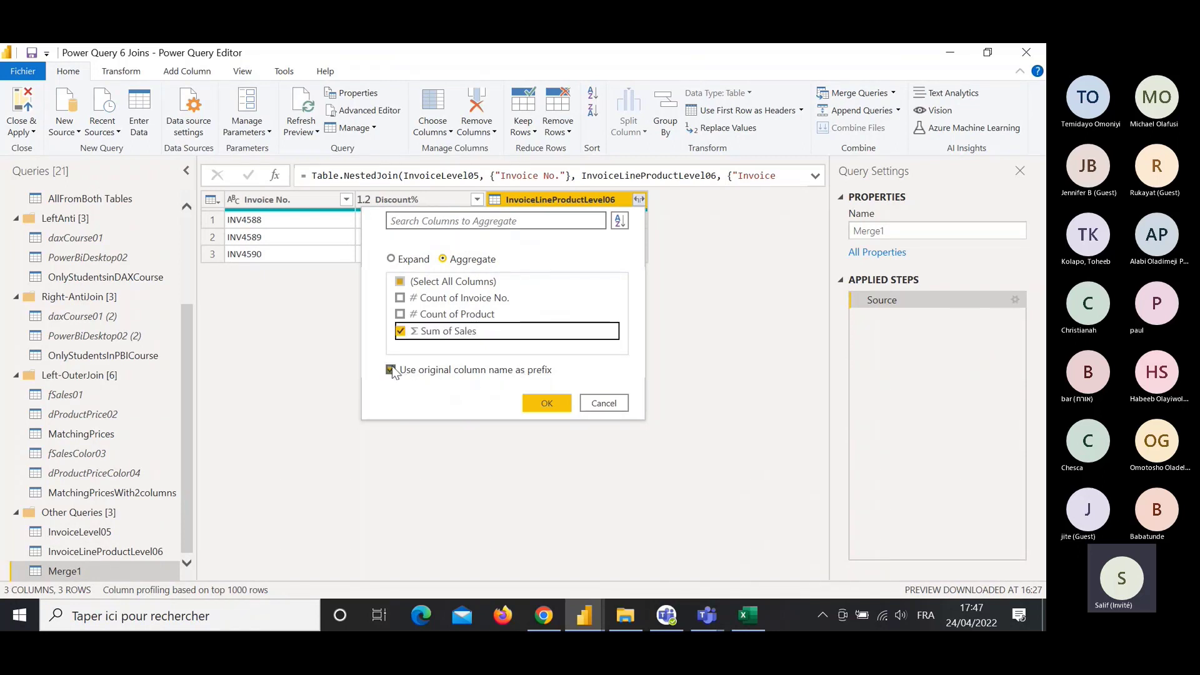
click(391, 370)
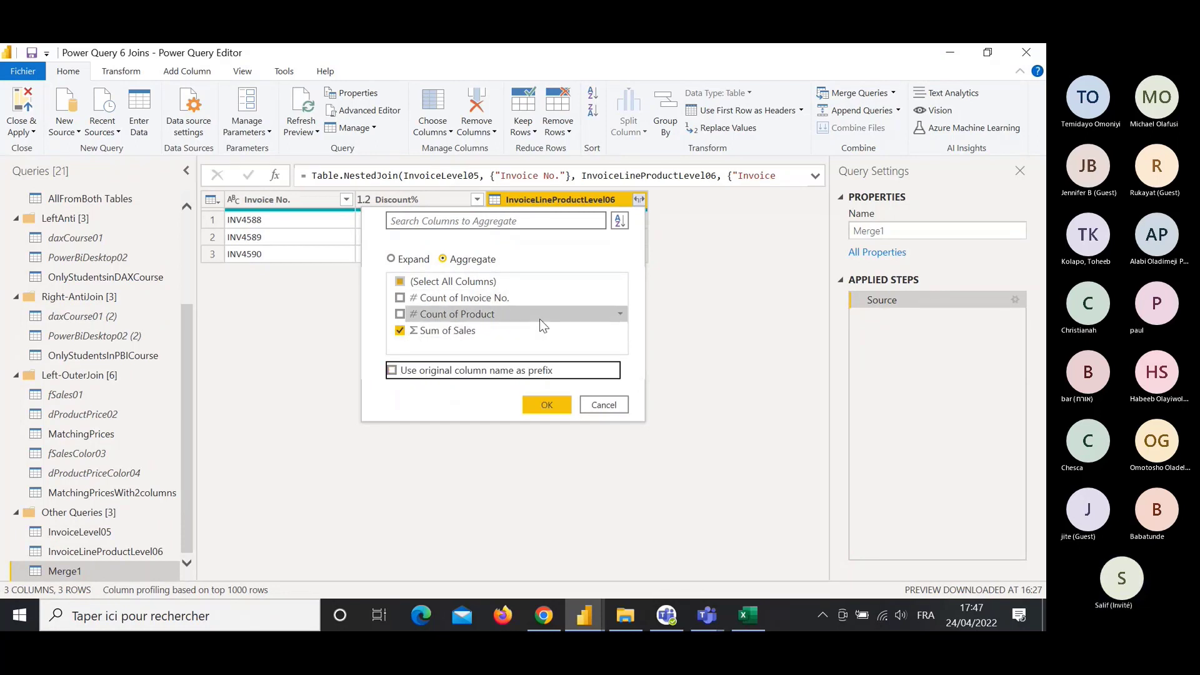
click(554, 400)
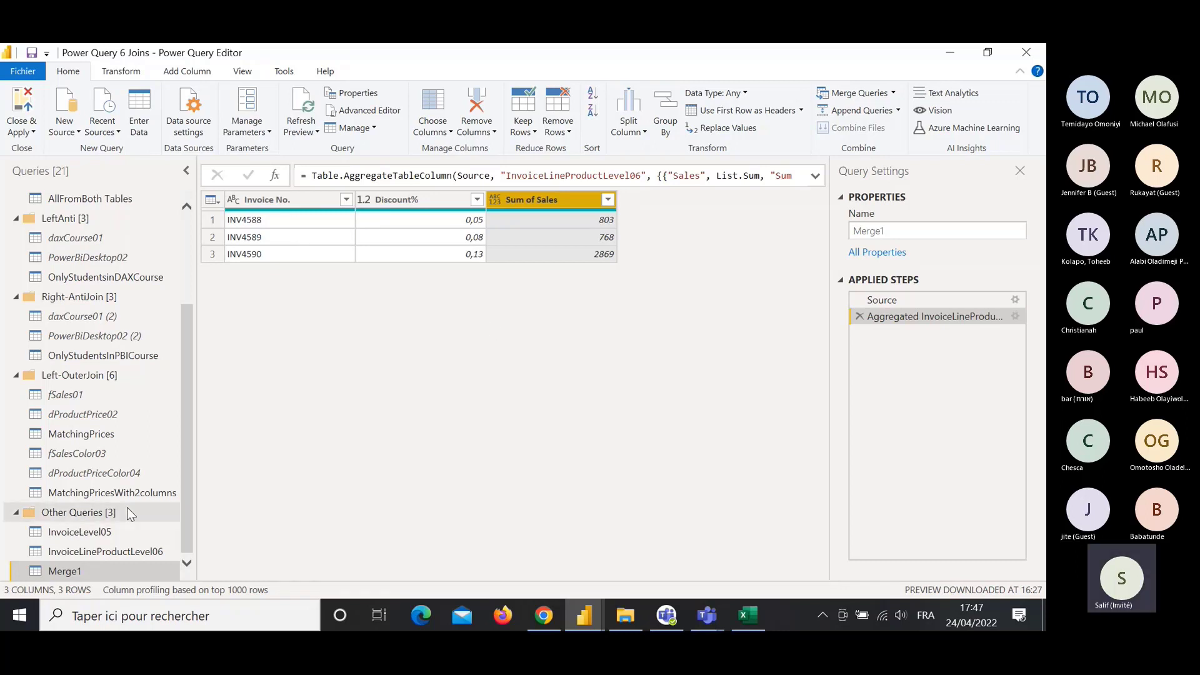
Disable loading of the InvoiceLevel05 and InvoiceLineProductLevel06 queries.
click(62, 533)
right_click(89, 533)
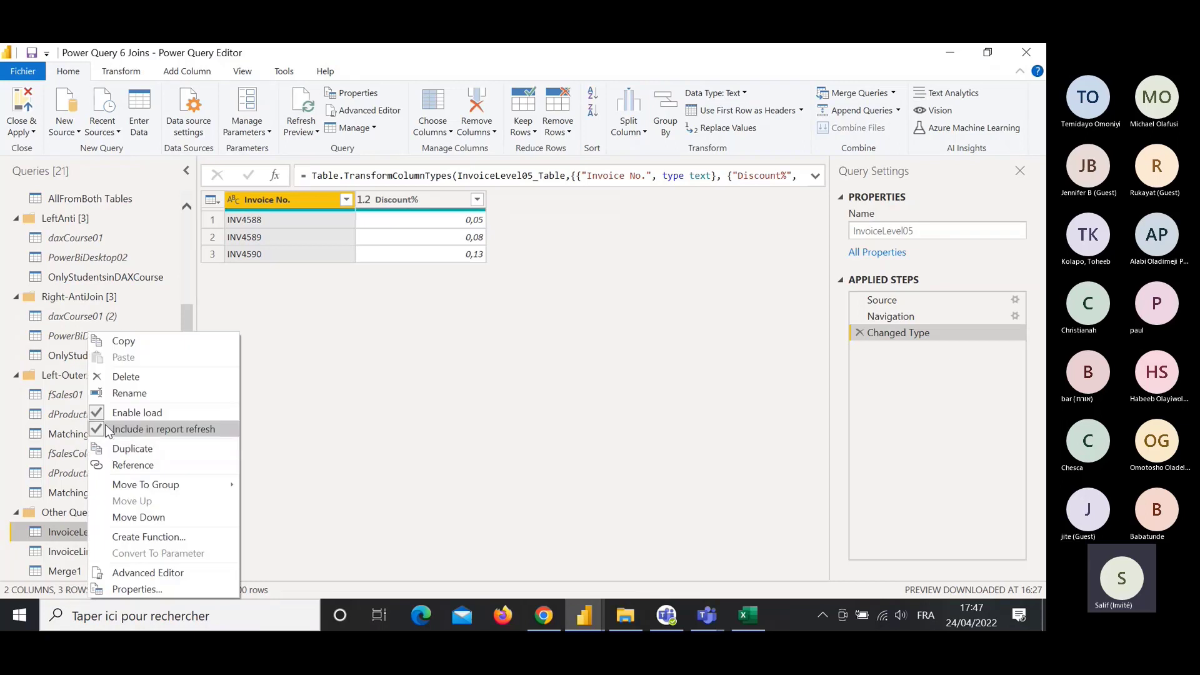
click(107, 417)
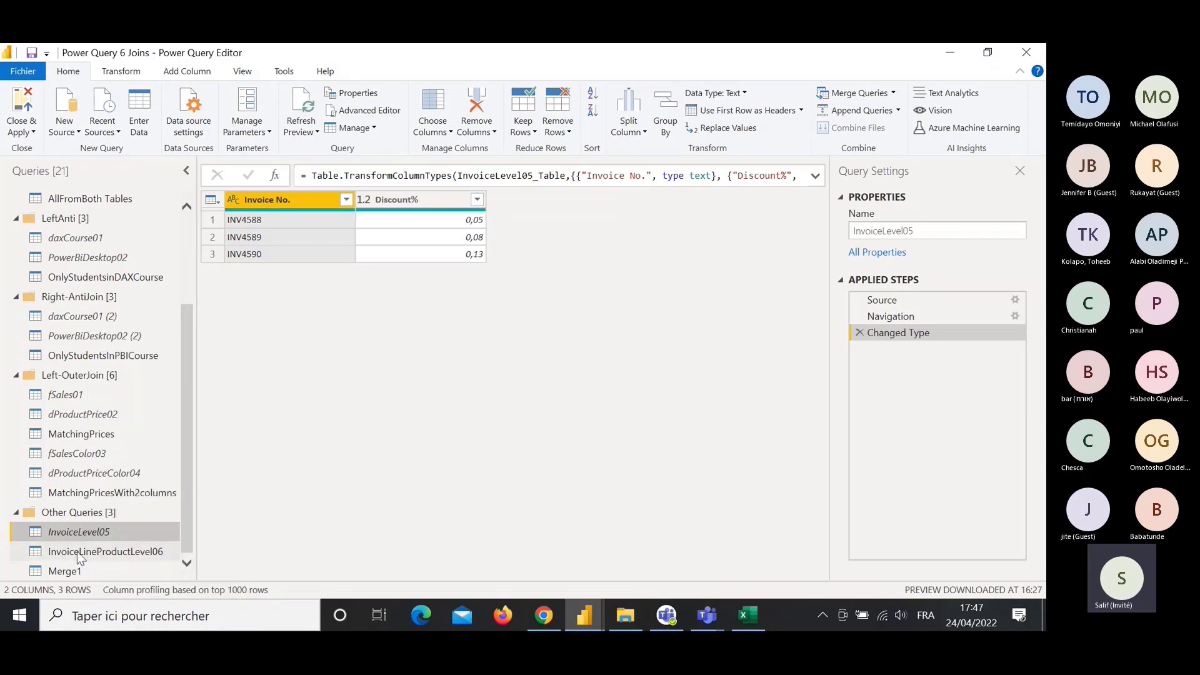
right_click(81, 554)
click(102, 414)
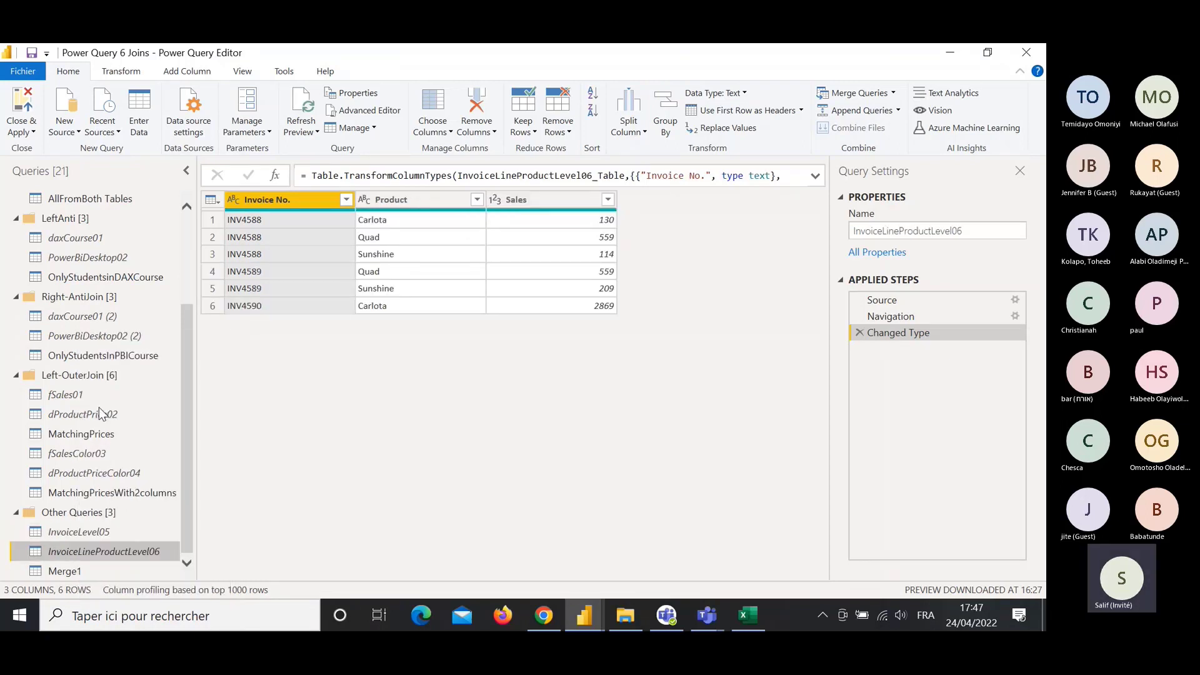
click(103, 531)
Rename the merged invoice query as MactingSumOfSales.
click(86, 572)
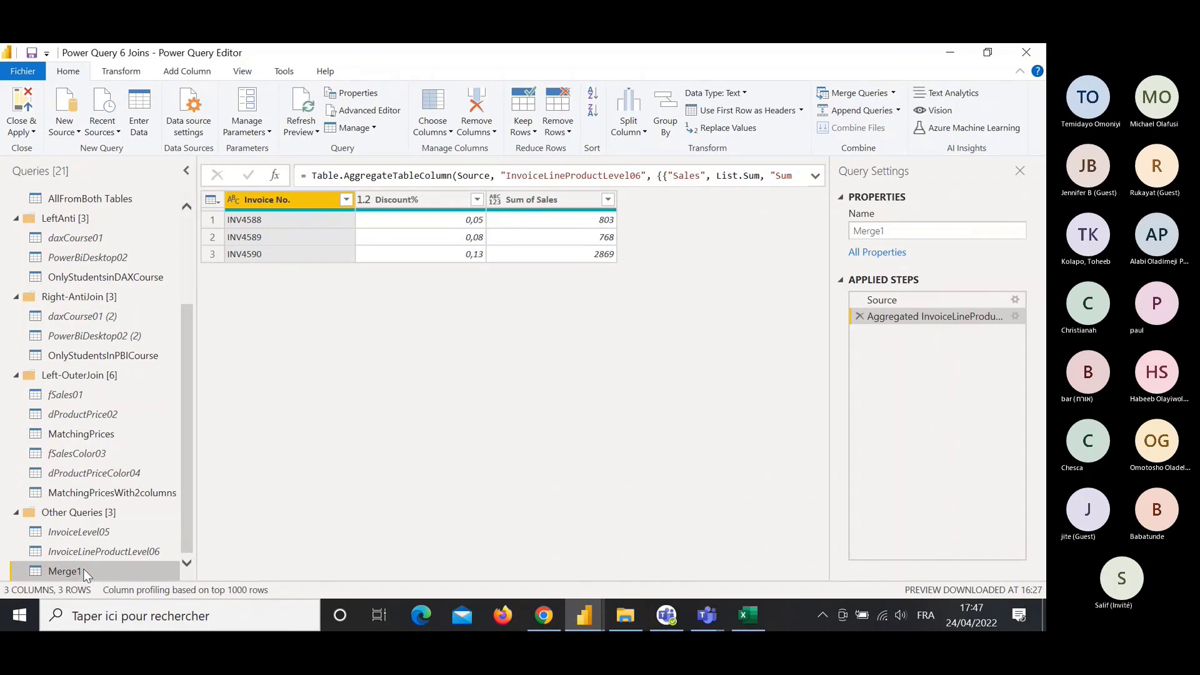
double_click(863, 232)
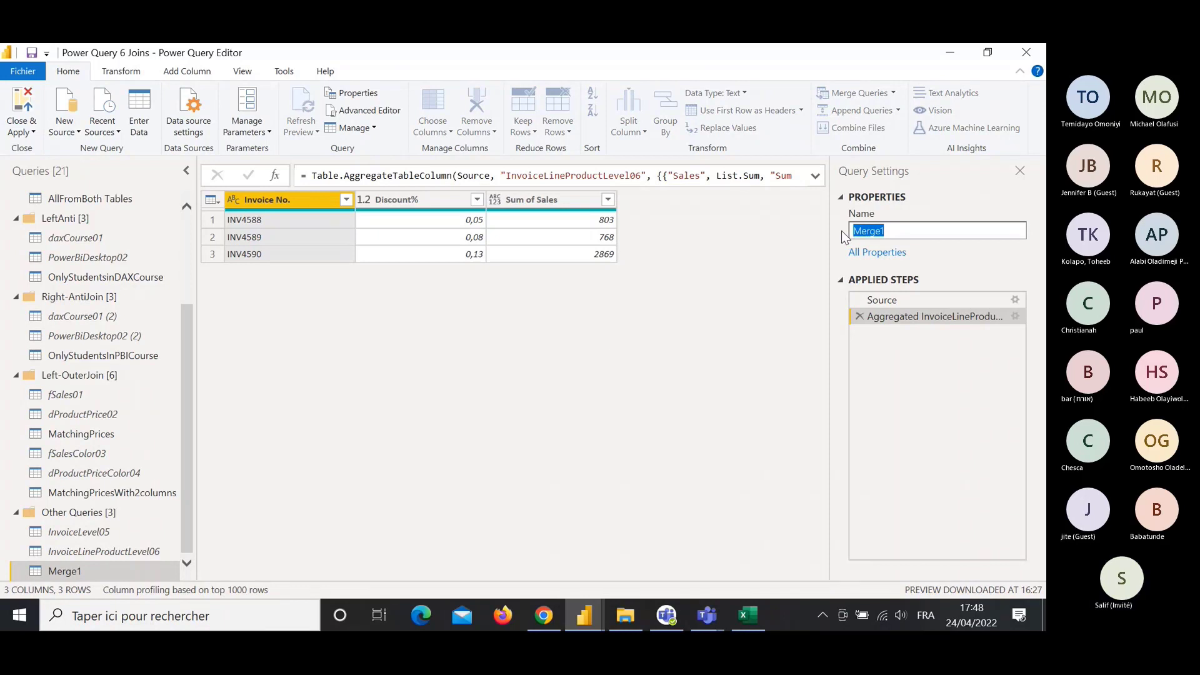
text(Macting)
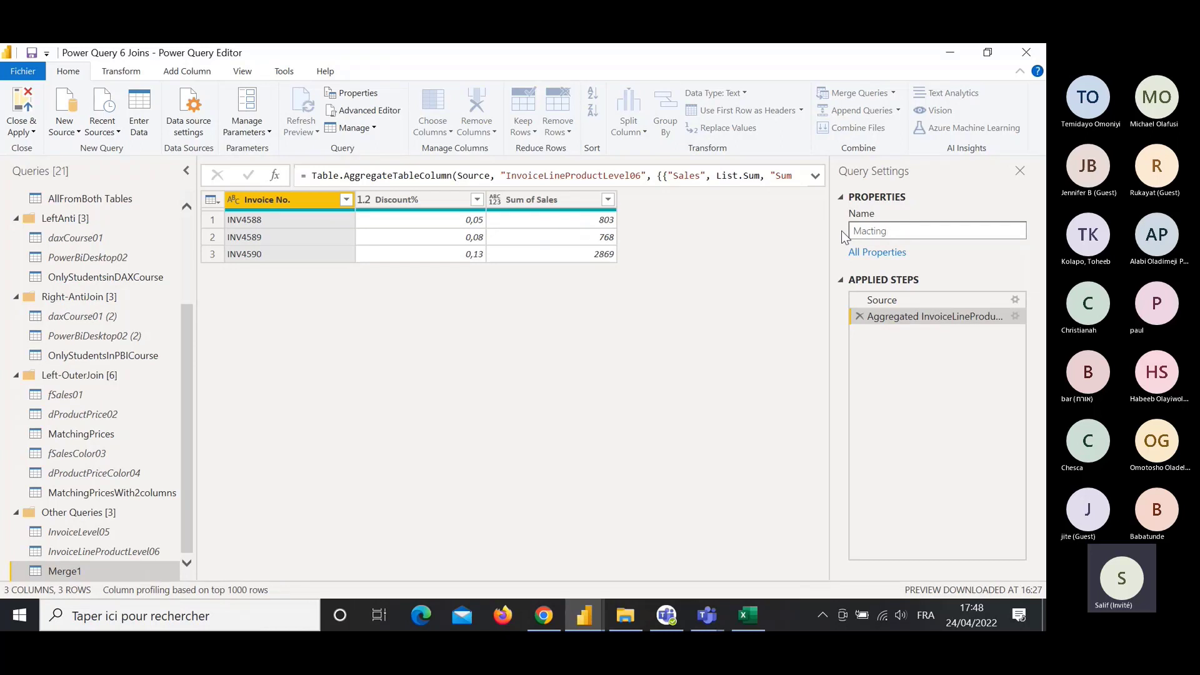
text(Sales)
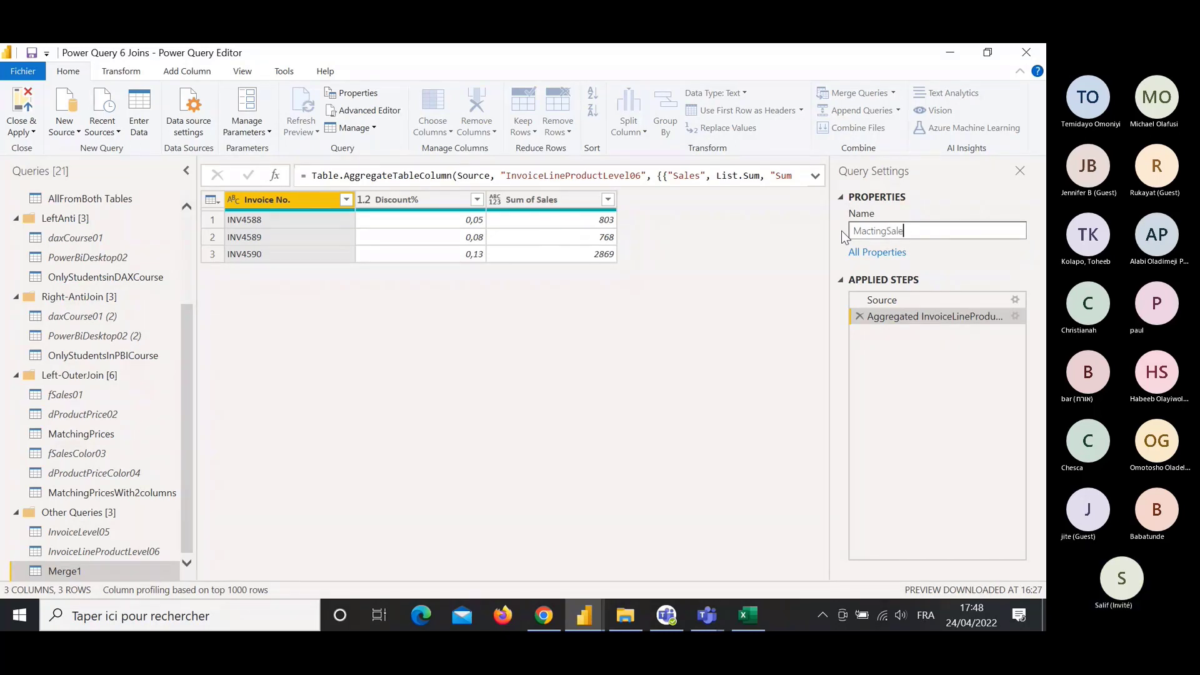
click(890, 231)
text(SumOfS)
Move InvoiceLevel05, InvoiceLineProductLevel06 and MactingSumOfSales from Other Queries into the Left-OuterJoin group.
click(72, 533)
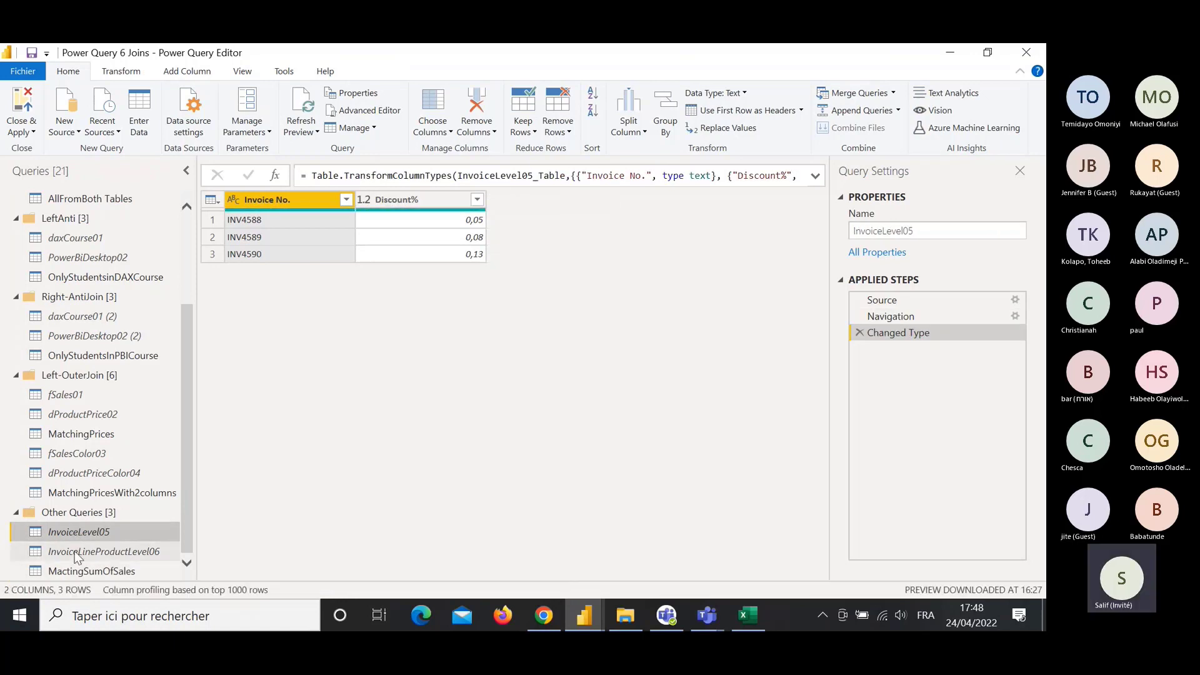
shift+click(80, 571)
drag(81, 574, 68, 500)
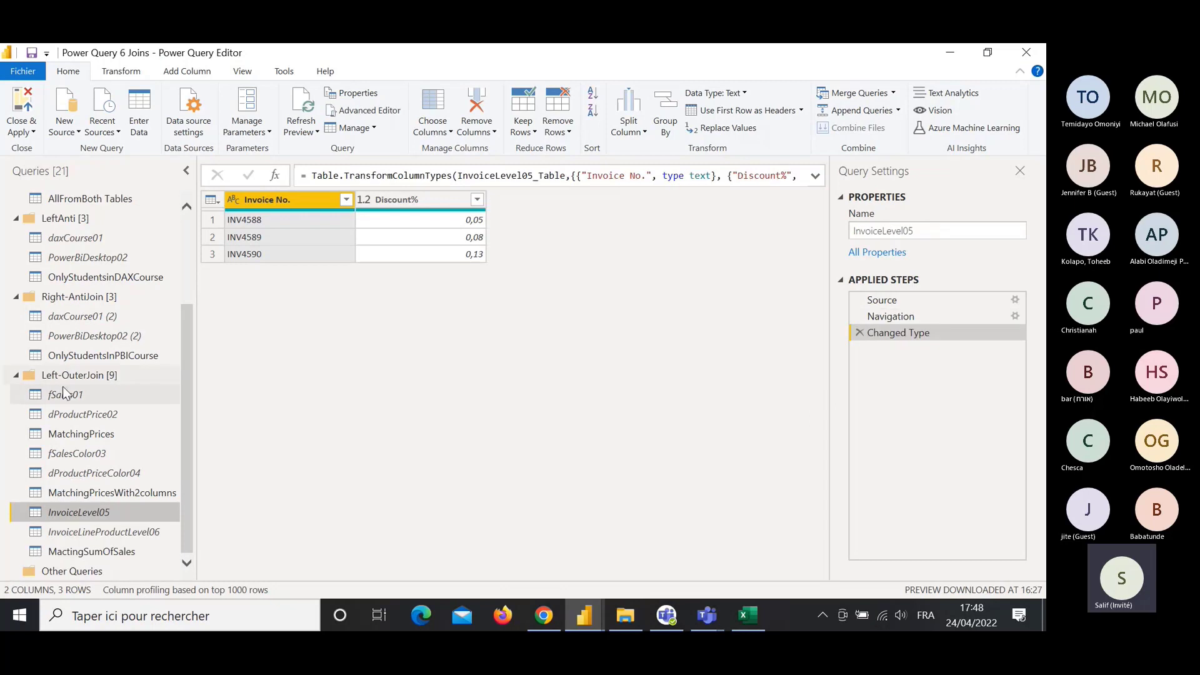
Collapse the Left-OuterJoin, LeftAnti, Full-Outer, InnerJoin and Right-AntiJoin groups, and close the query editor with the changes applied.
click(13, 374)
click(16, 358)
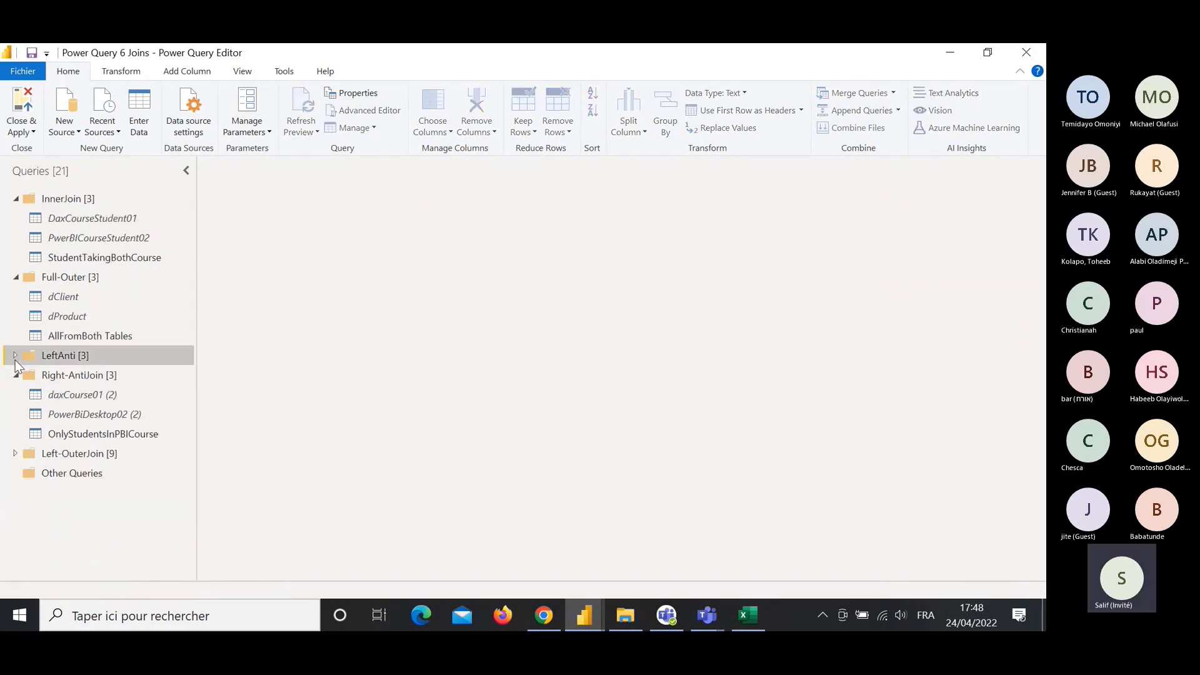
click(18, 282)
click(18, 282)
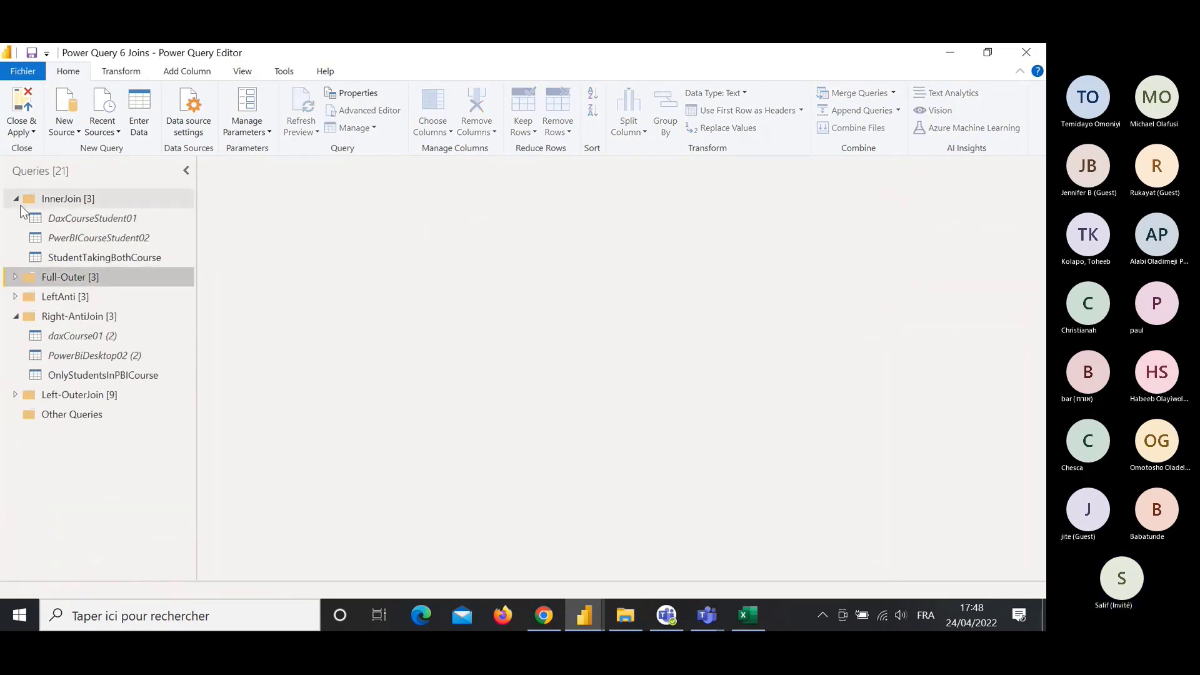
click(17, 199)
click(17, 199)
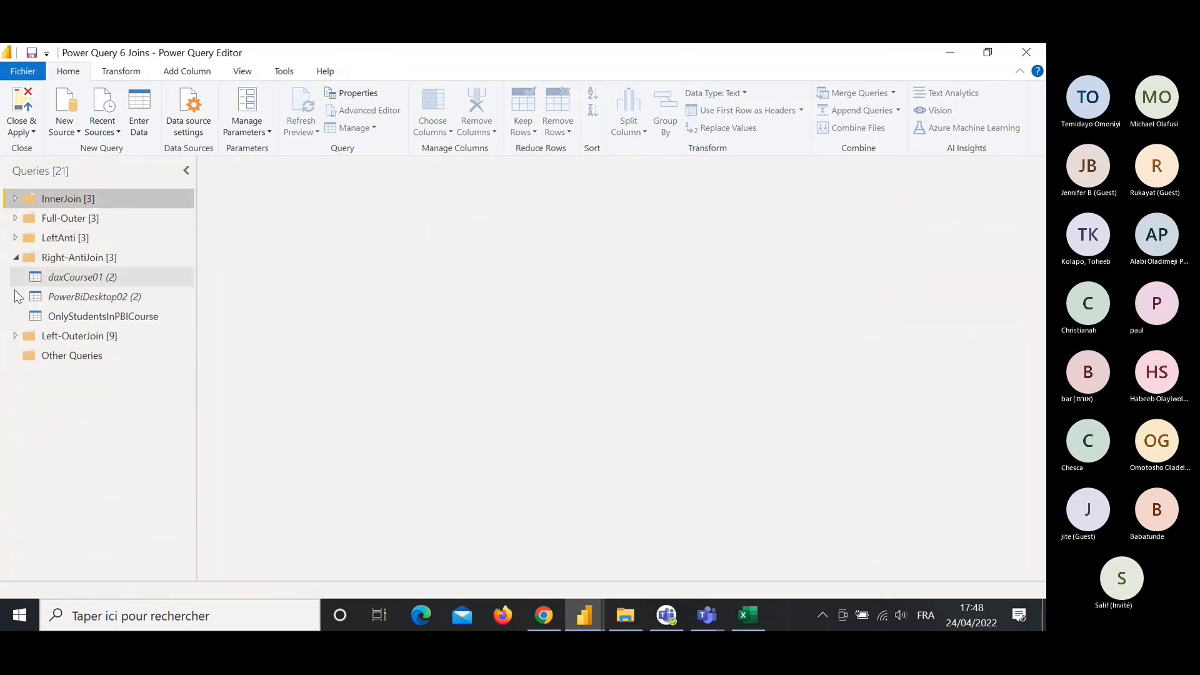
click(16, 258)
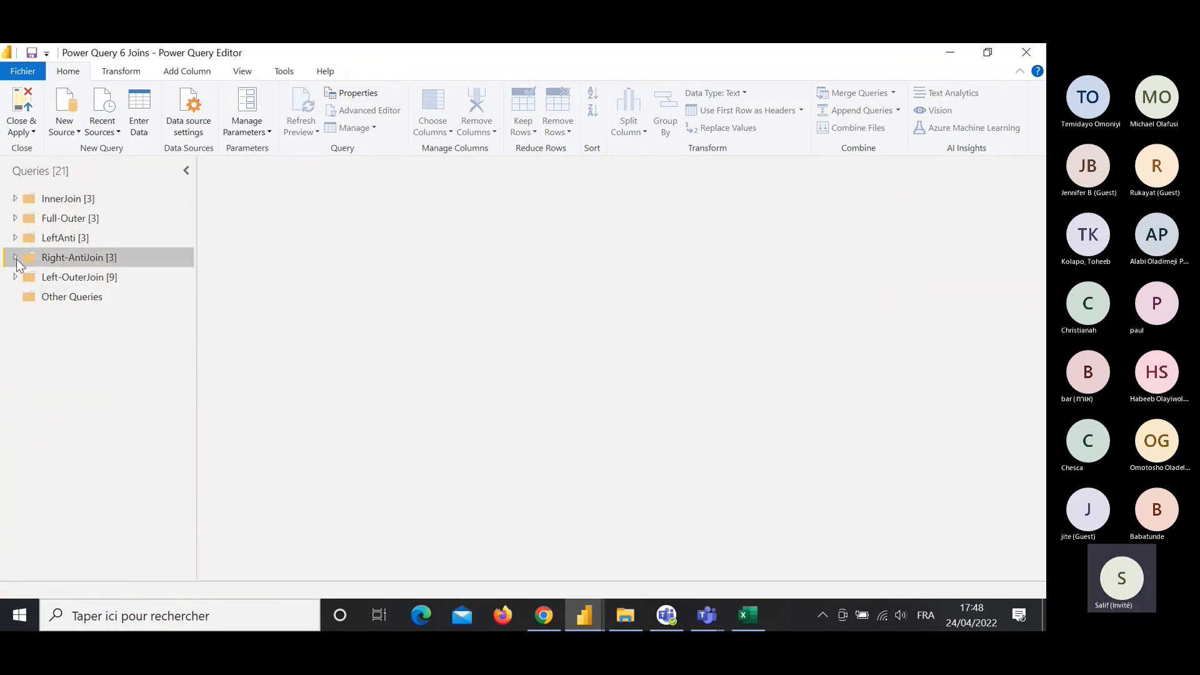
click(28, 108)
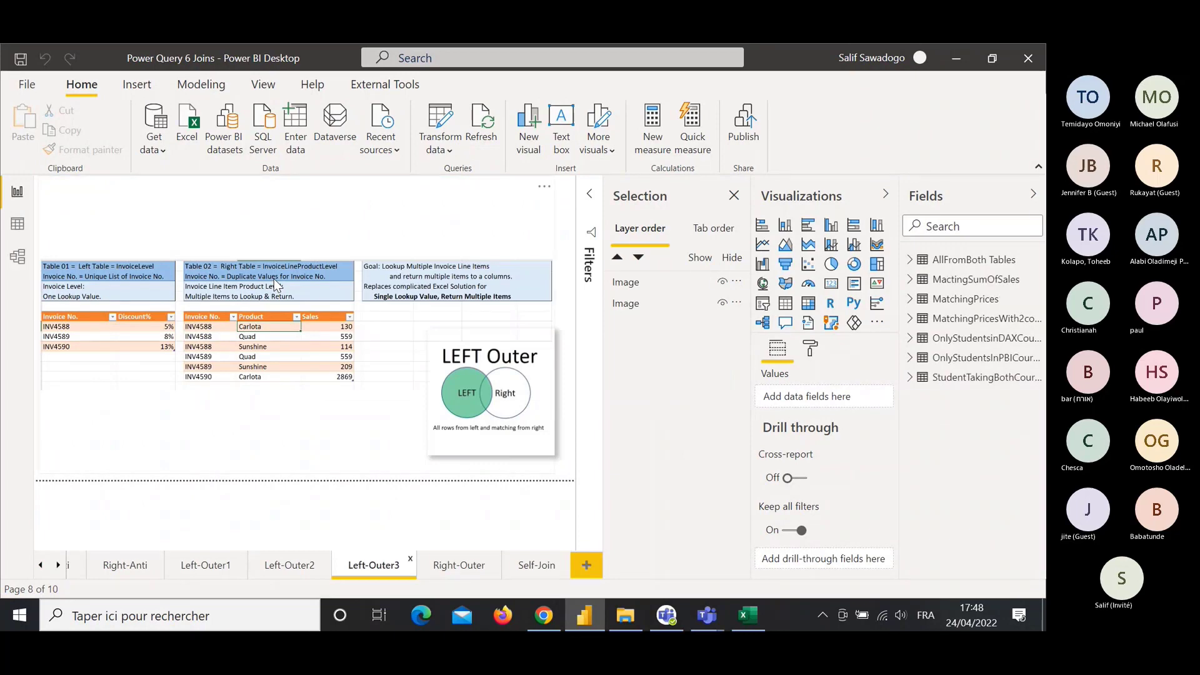
Review the MactingSumOfSales table's data, and return to the report on the Right-Outer page.
click(15, 226)
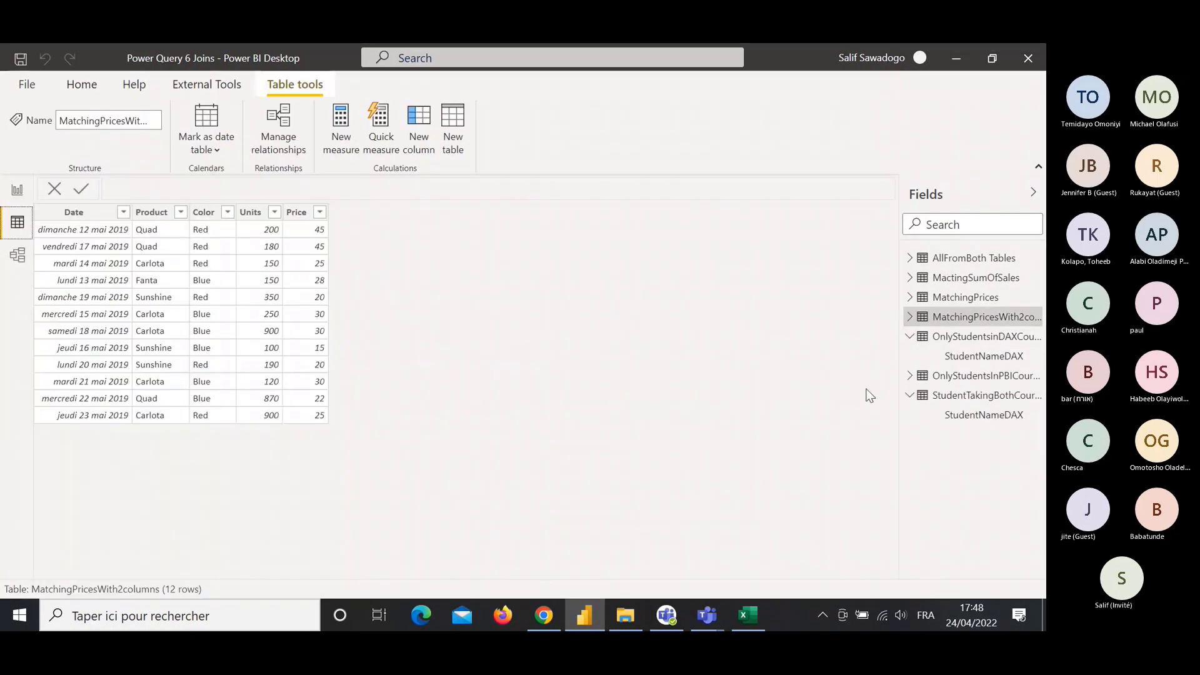
click(960, 267)
click(961, 278)
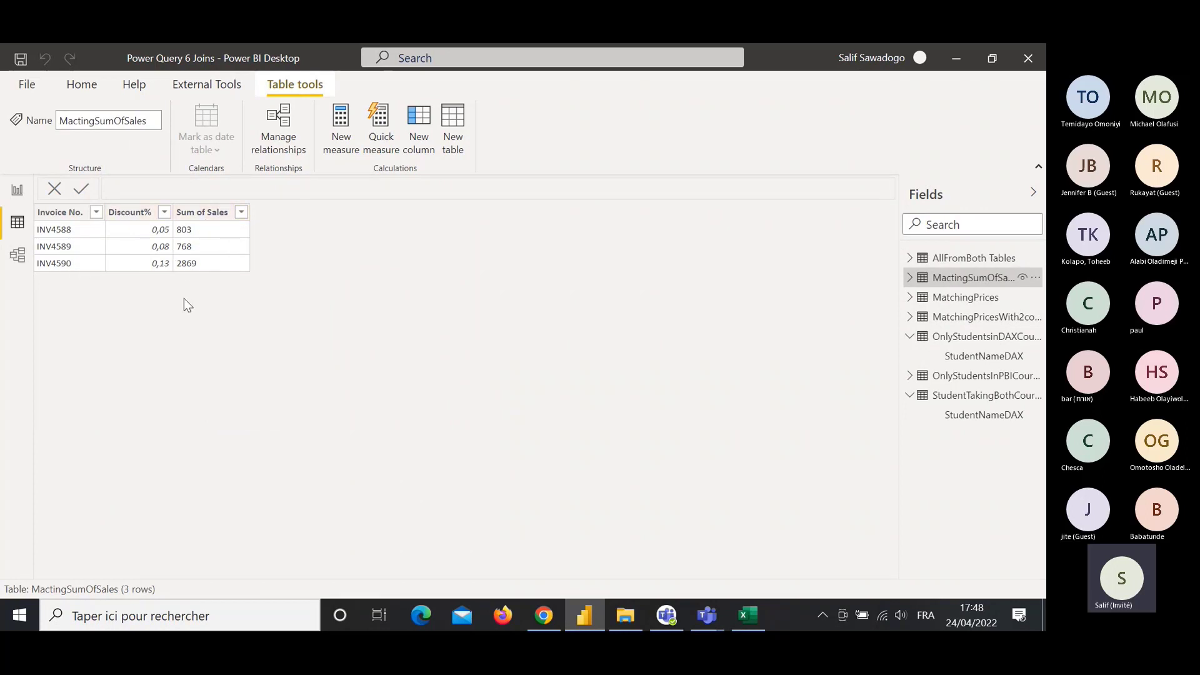
click(17, 190)
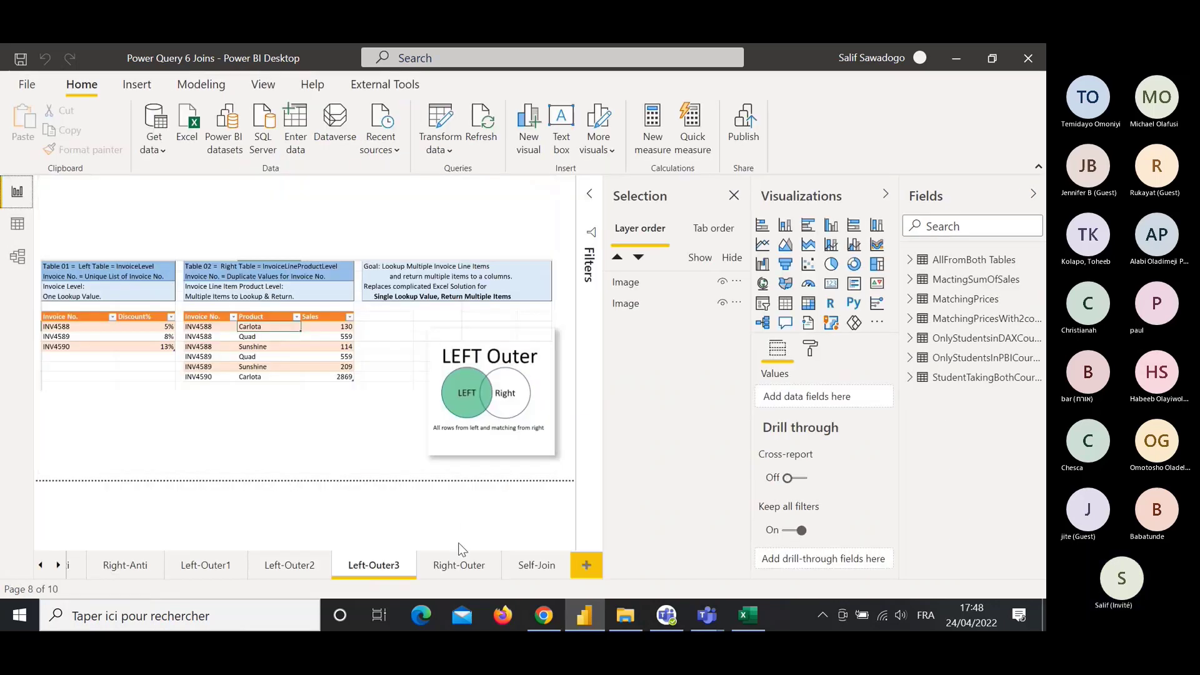
click(460, 560)
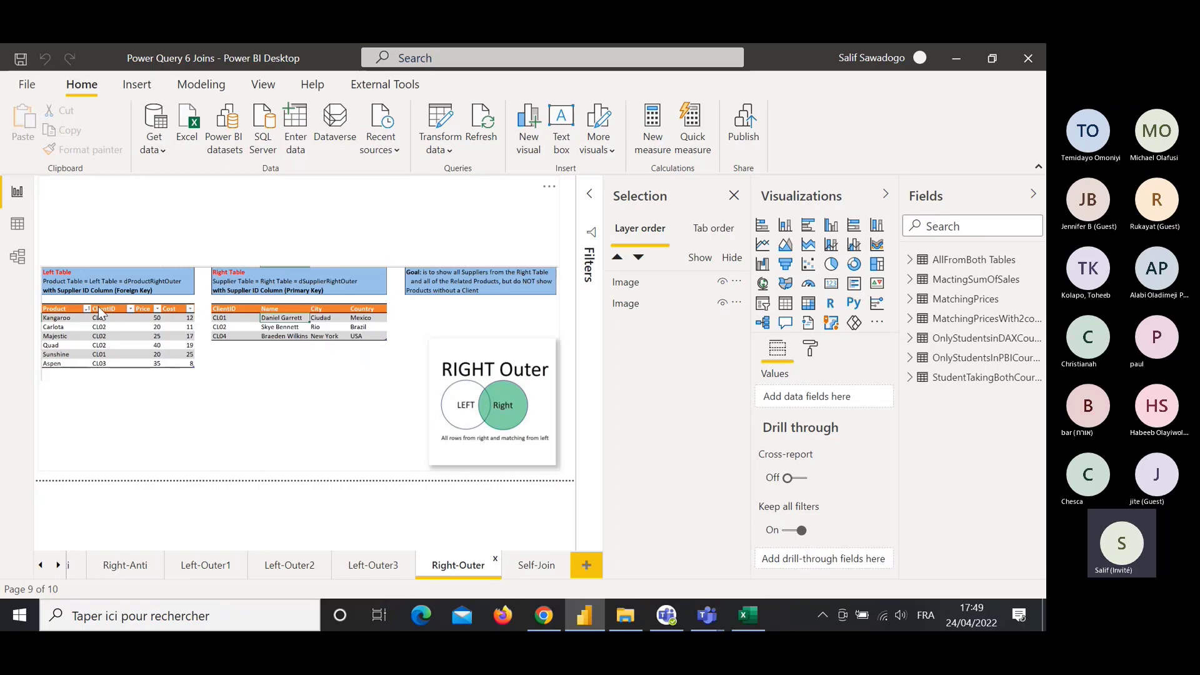
Import the dClientRightOuter and dProductRightOuter tables from the 6.Right_Outer.xlsx workbook into the query editor.
click(185, 138)
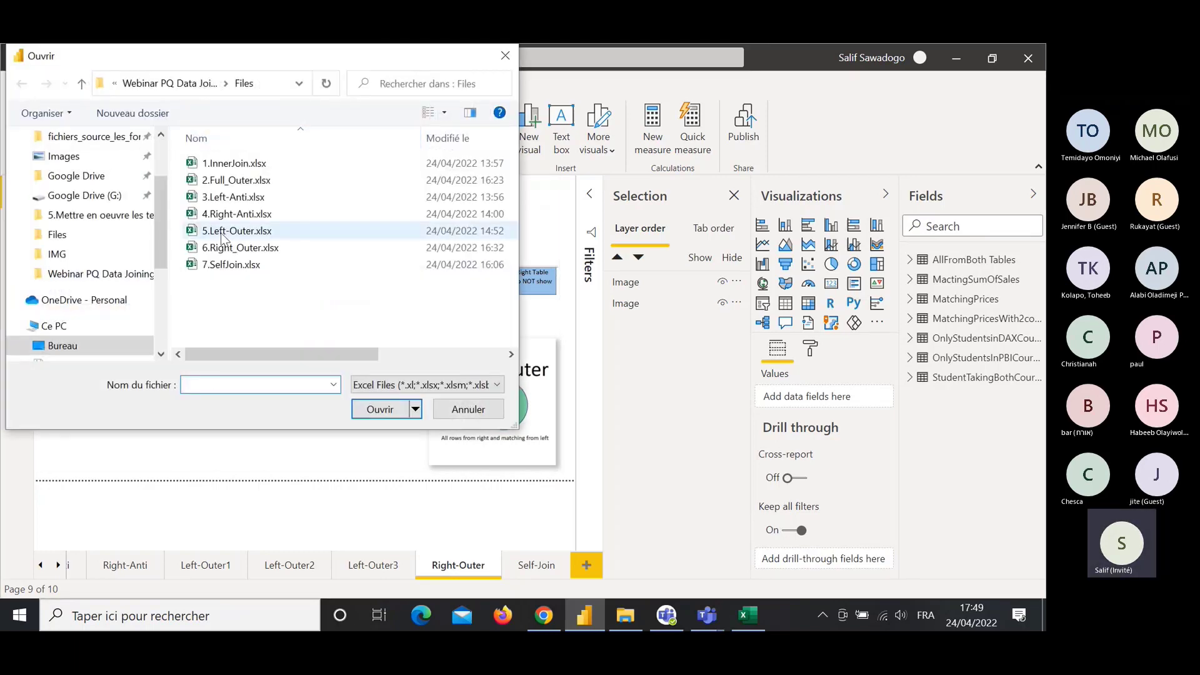
double_click(250, 248)
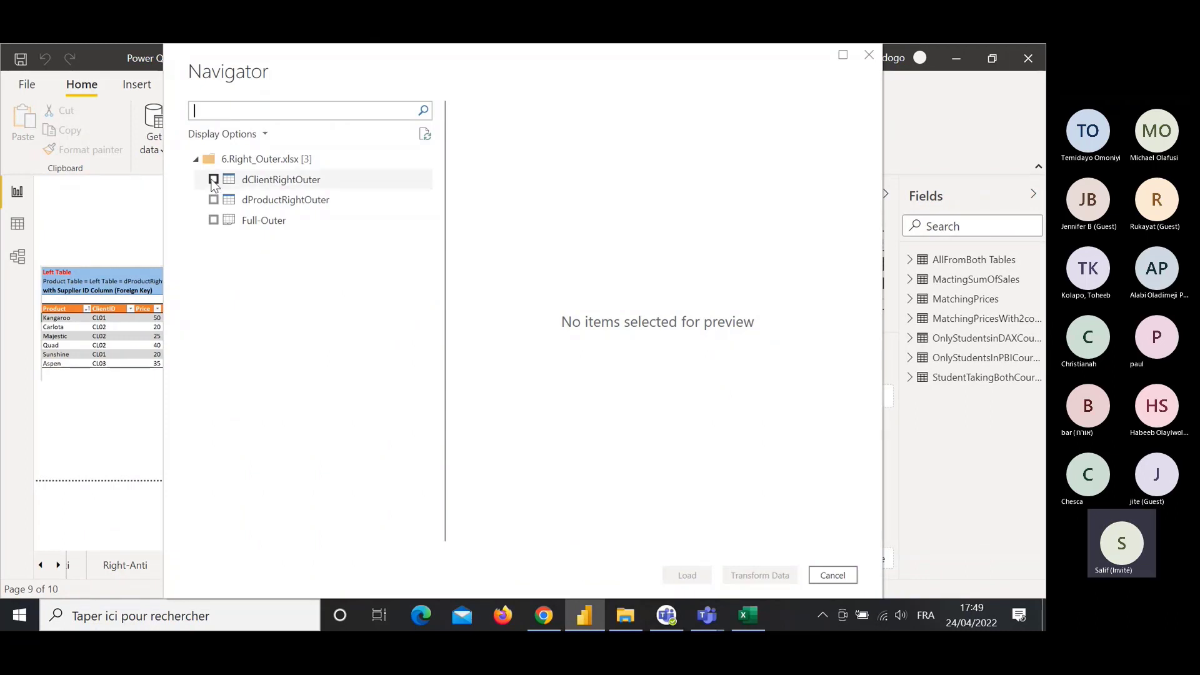
click(213, 180)
click(213, 199)
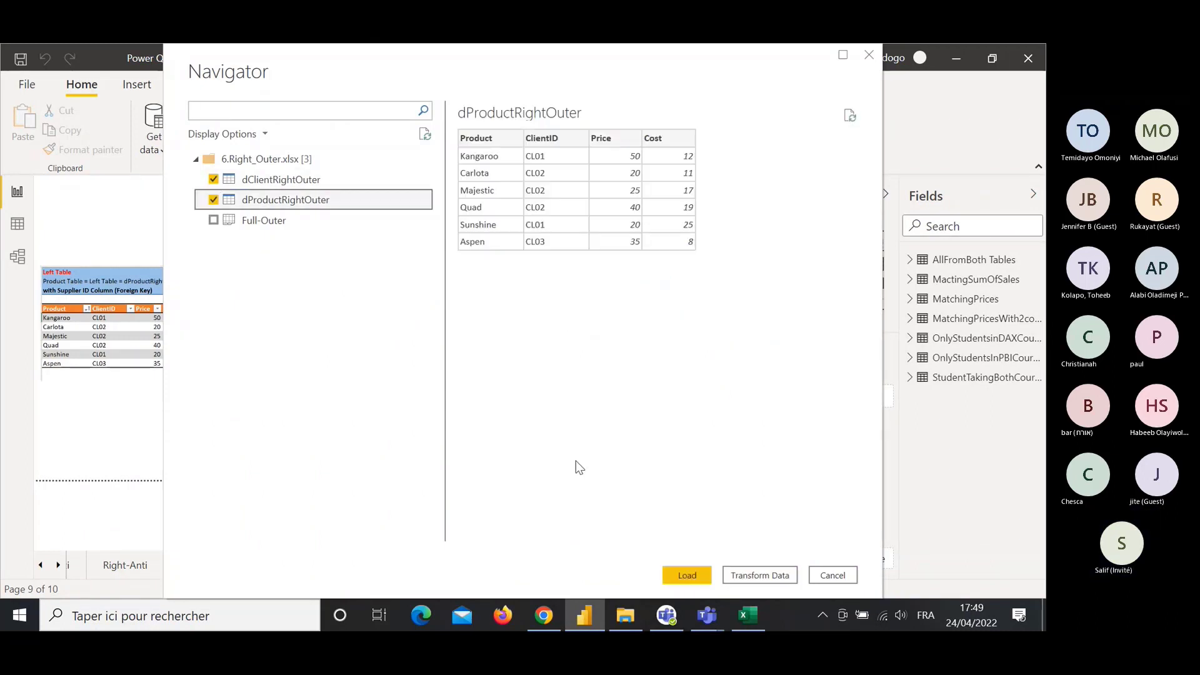
click(760, 575)
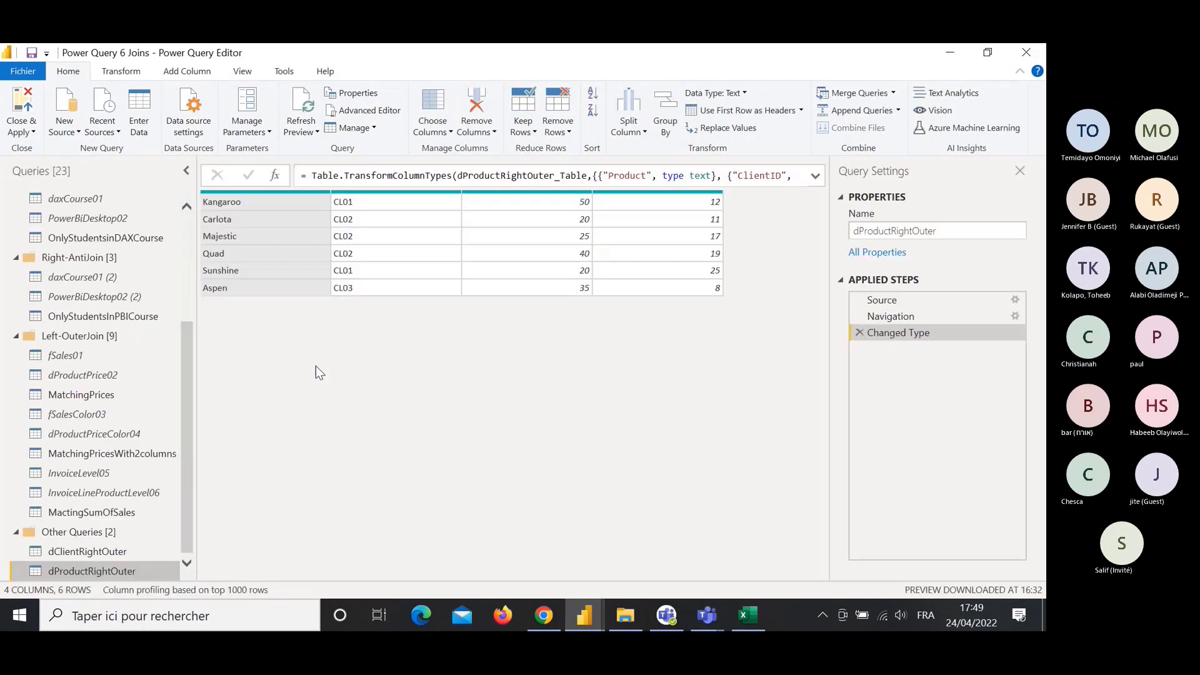
Start merging queries as a new query, with dClientRightOuter as the first table.
click(91, 552)
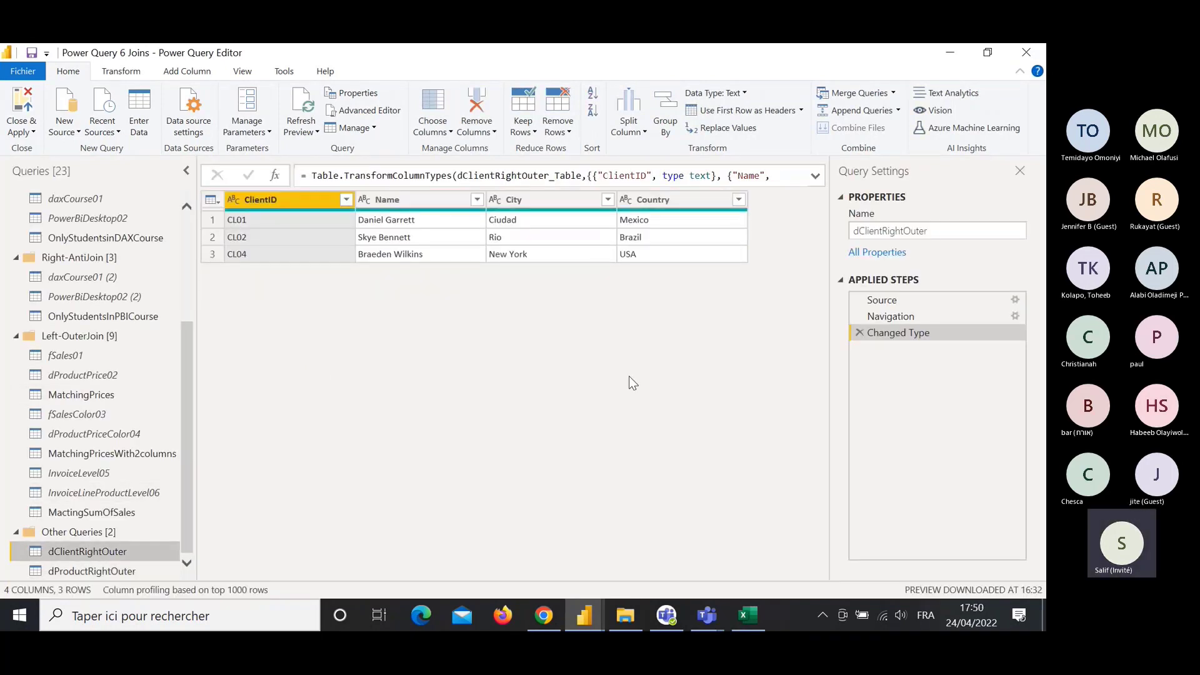
click(106, 570)
click(100, 552)
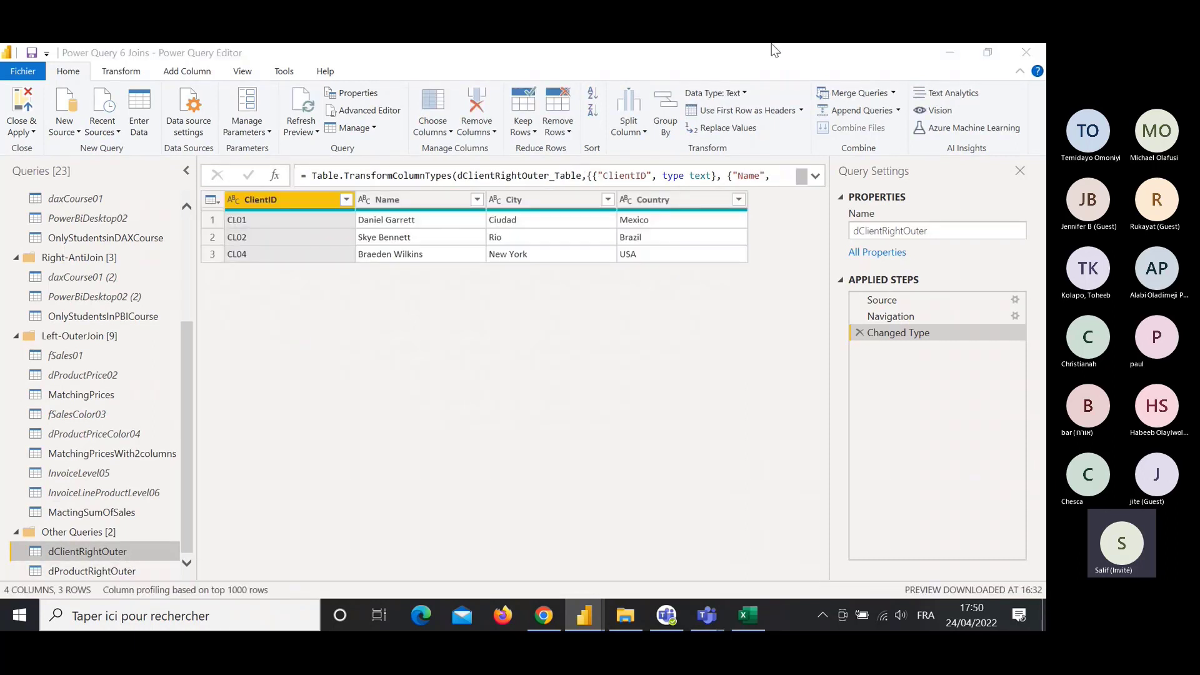
click(895, 91)
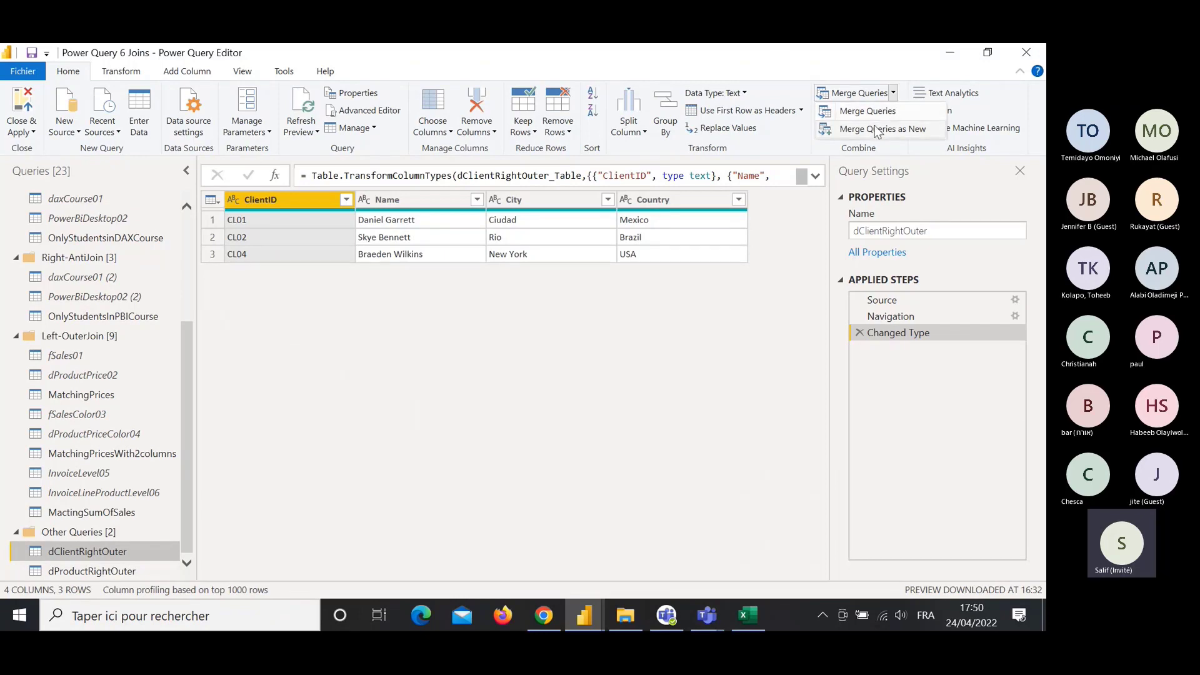
click(852, 128)
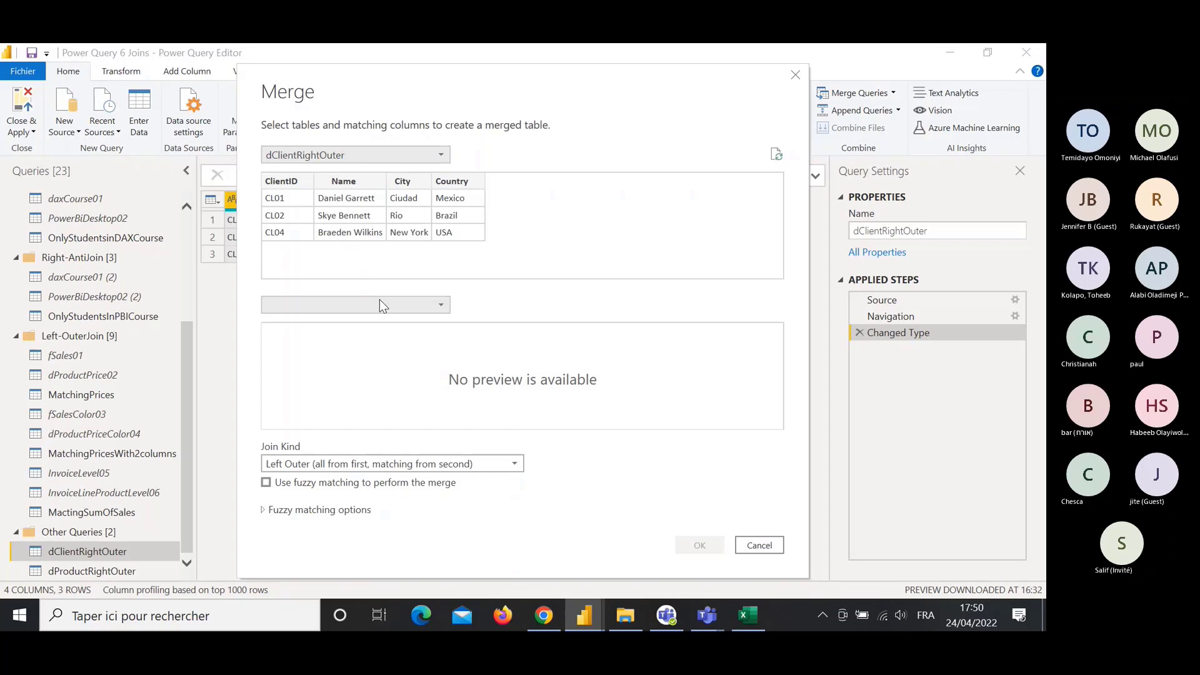
click(383, 305)
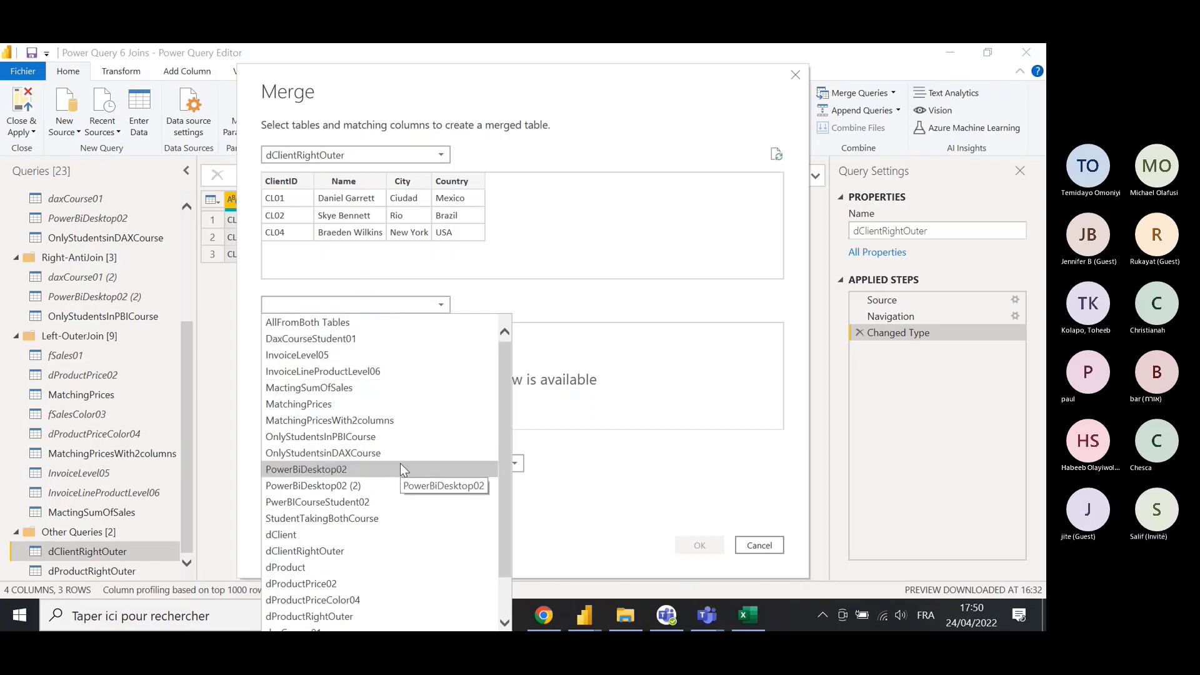
click(325, 552)
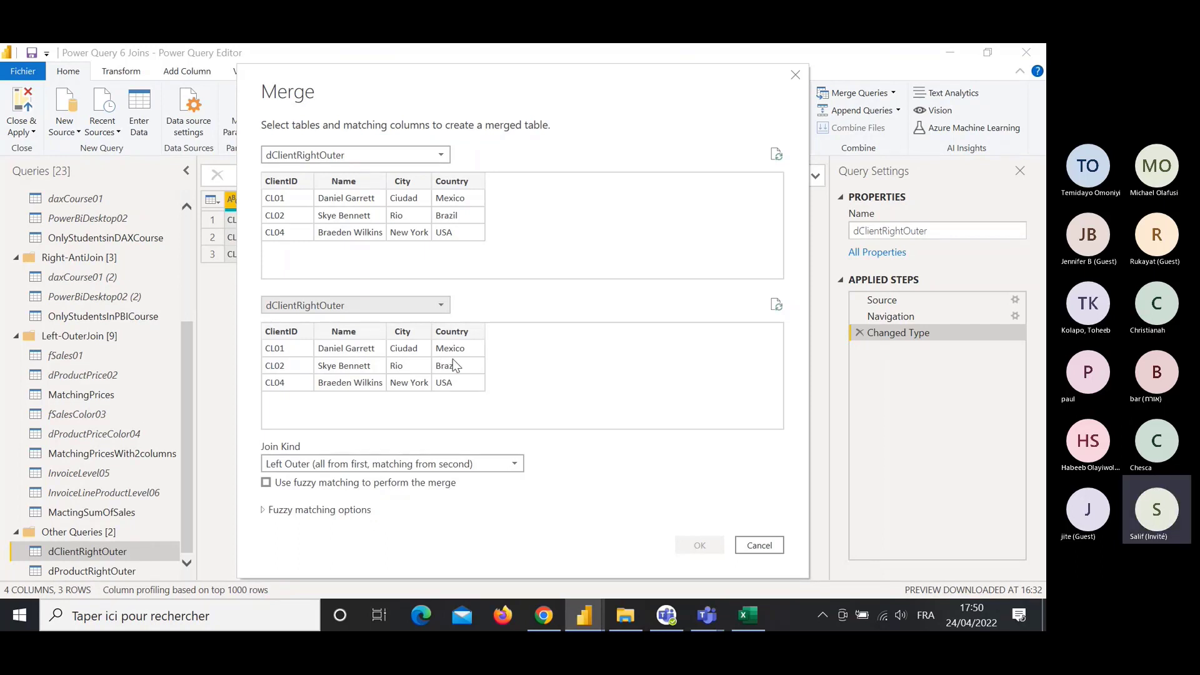
click(438, 305)
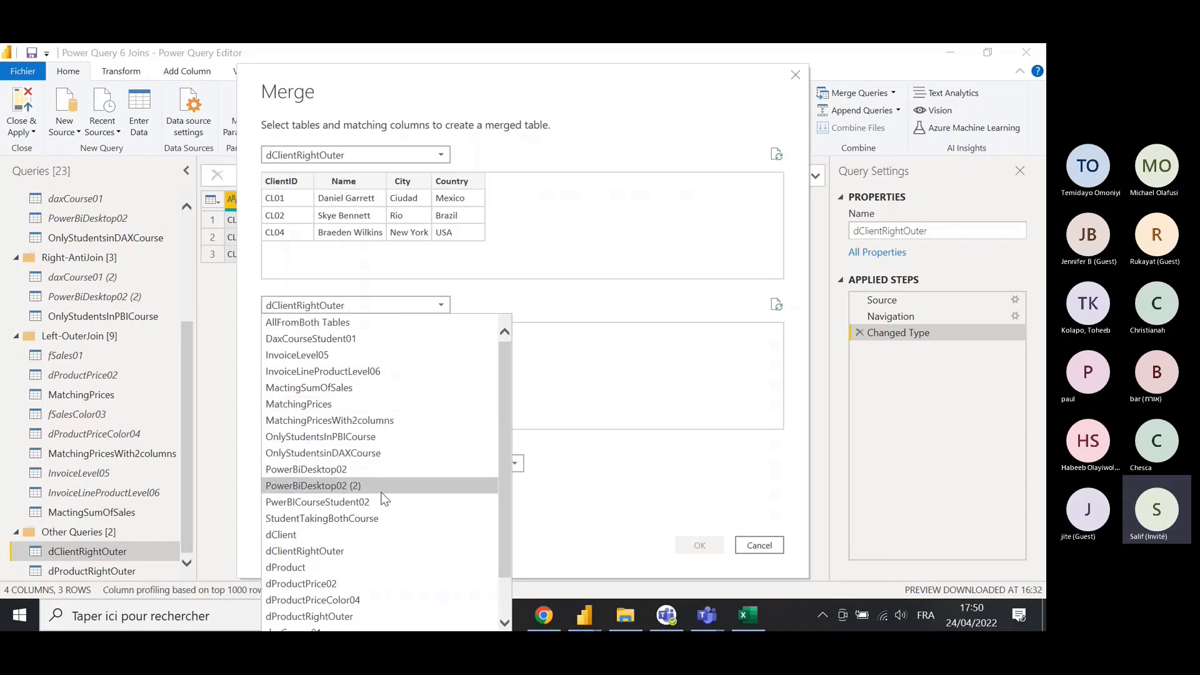
click(323, 549)
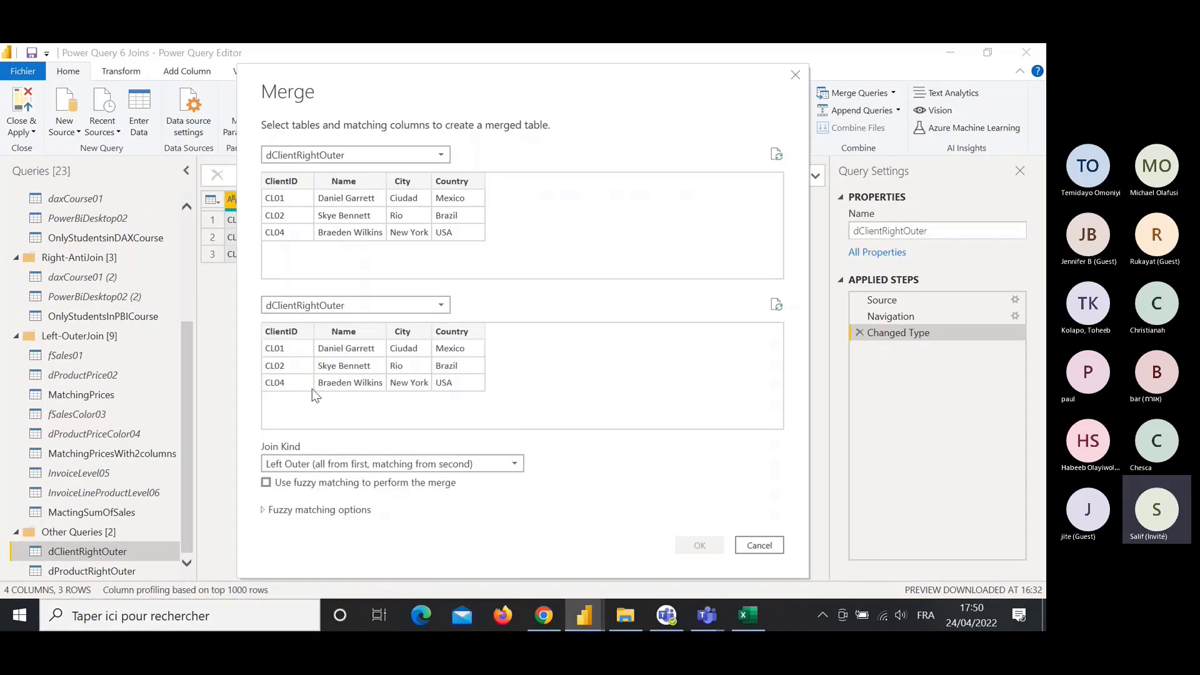
click(321, 306)
click(316, 613)
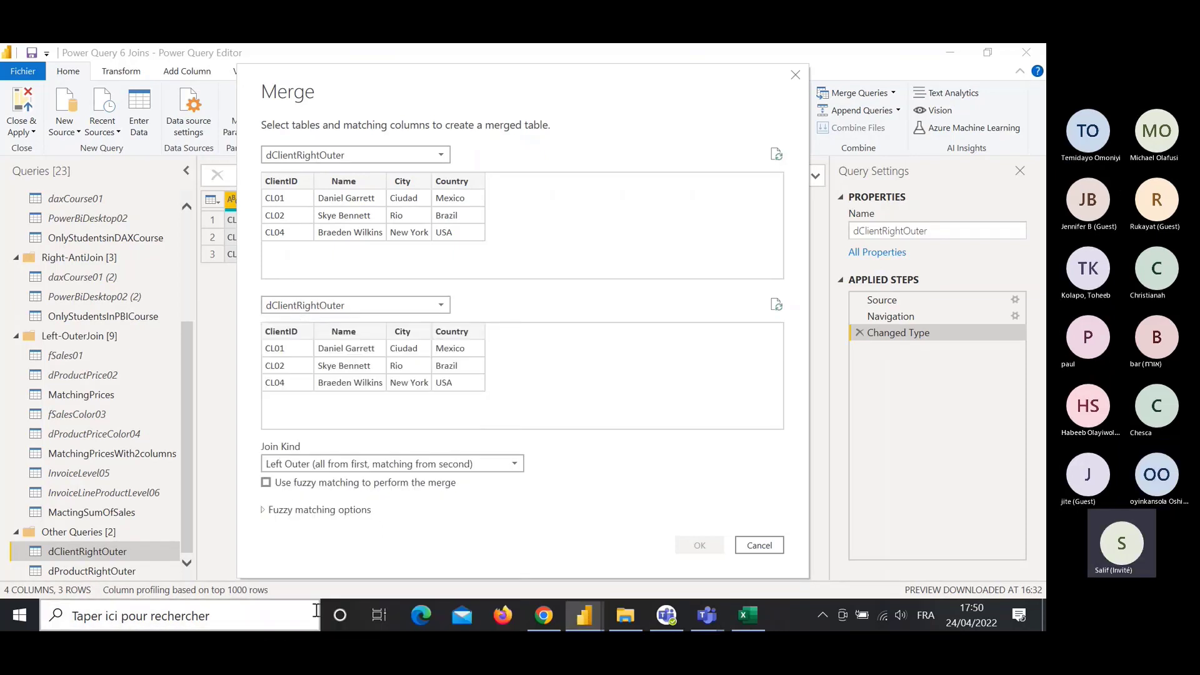
Set dProductRightOuter as the second table of the merge.
click(307, 312)
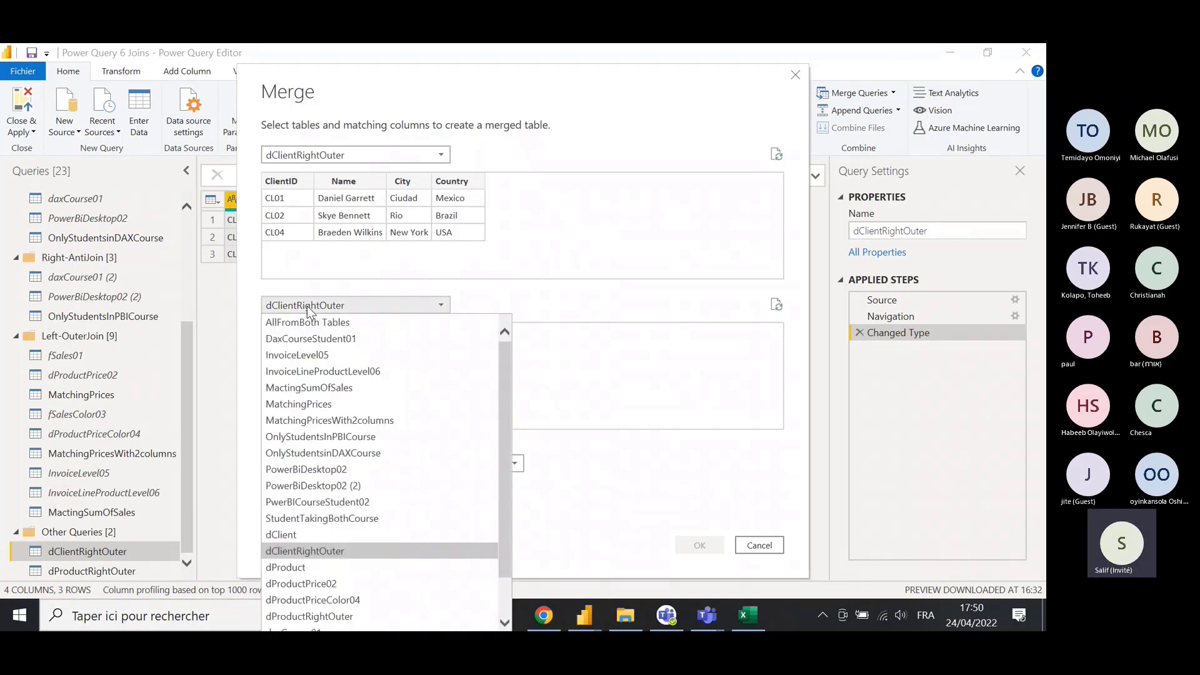
key(Down)
key(Down)
key(Down)
key(Down)
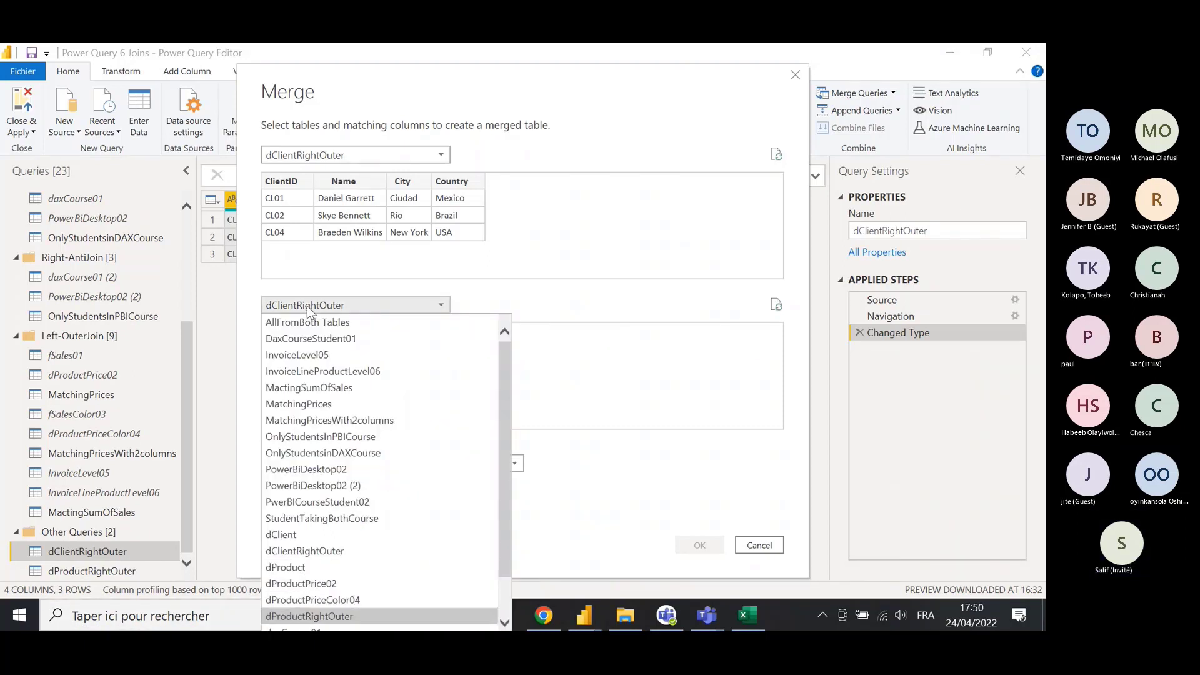
key(Return)
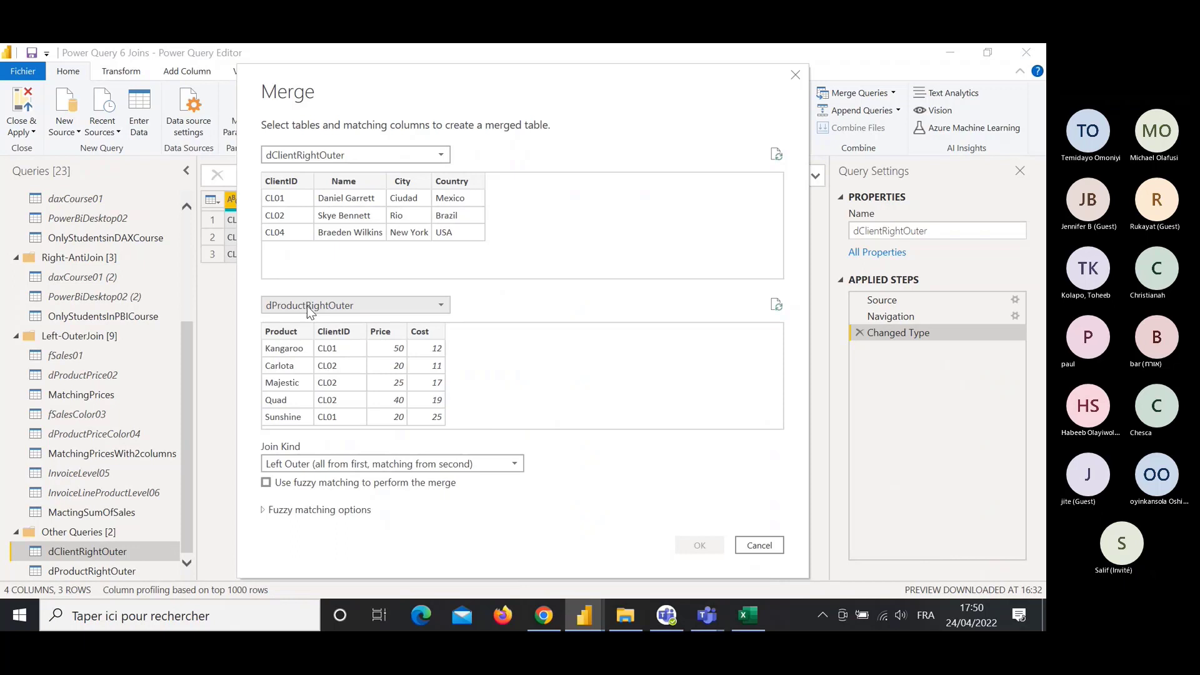
Match the two tables on their ClientID columns and create the merge with the Right Outer join kind.
click(288, 181)
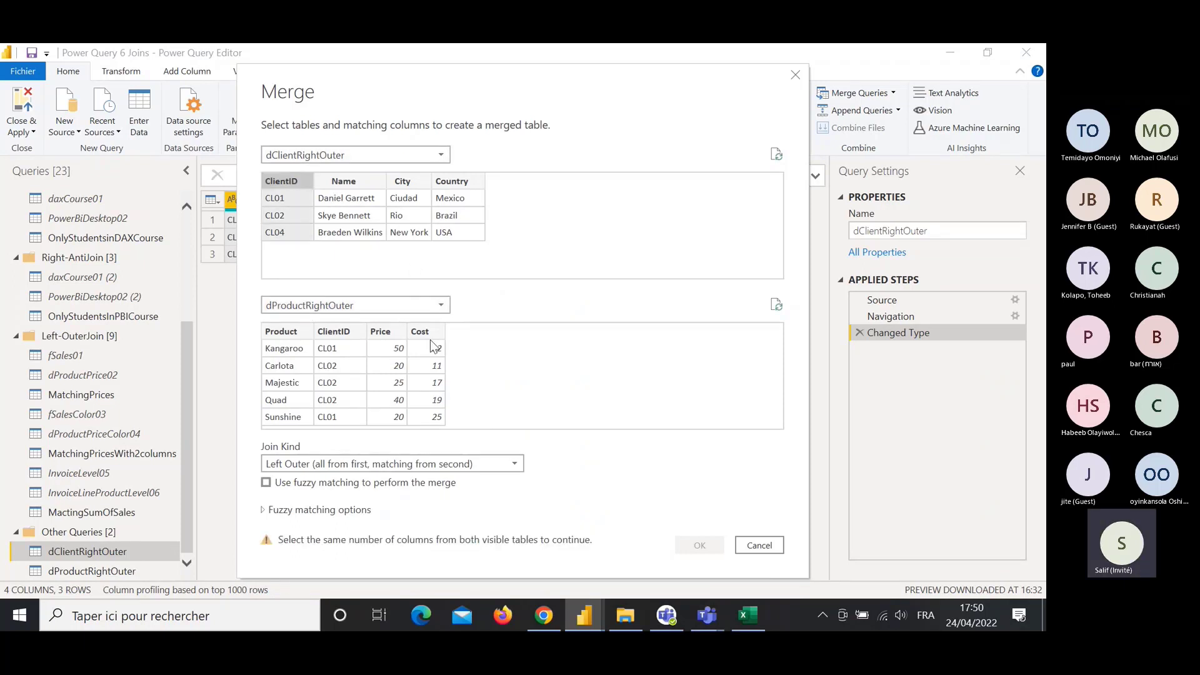
click(357, 333)
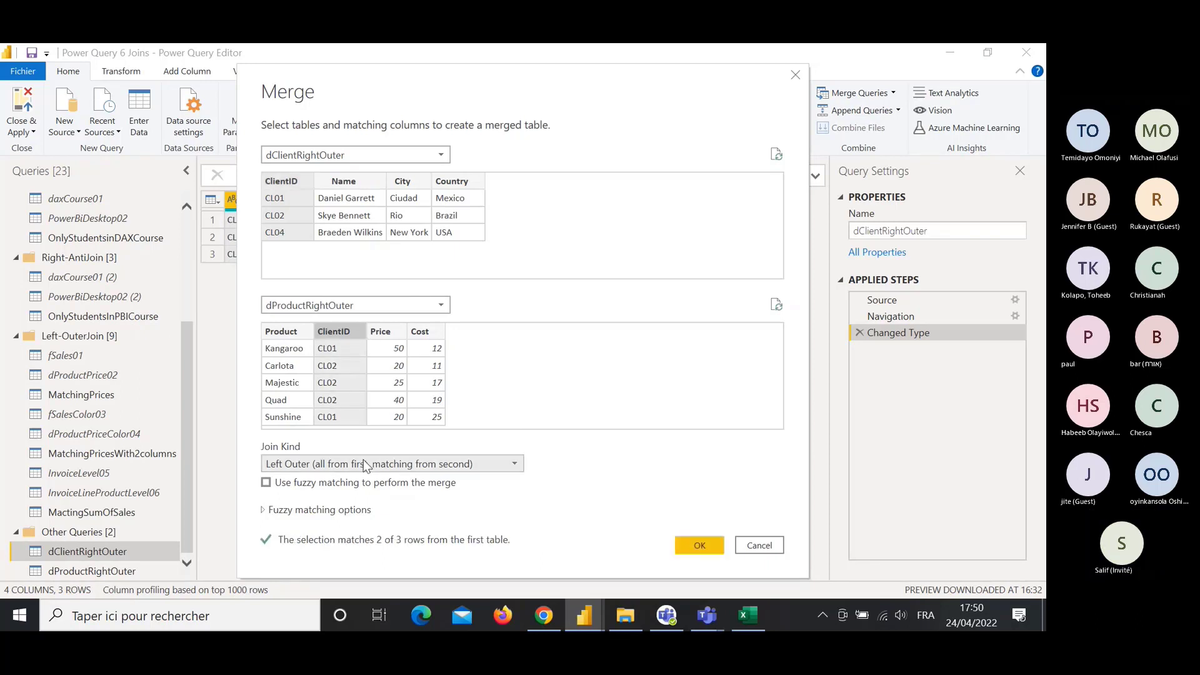
click(355, 466)
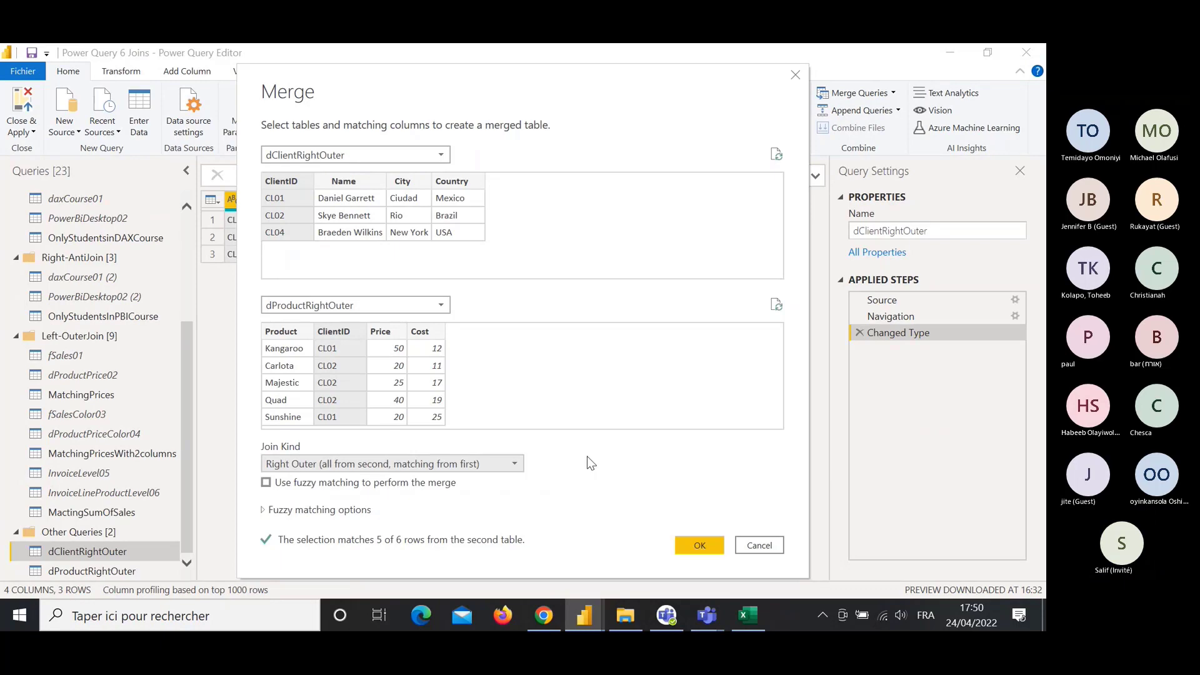
click(699, 545)
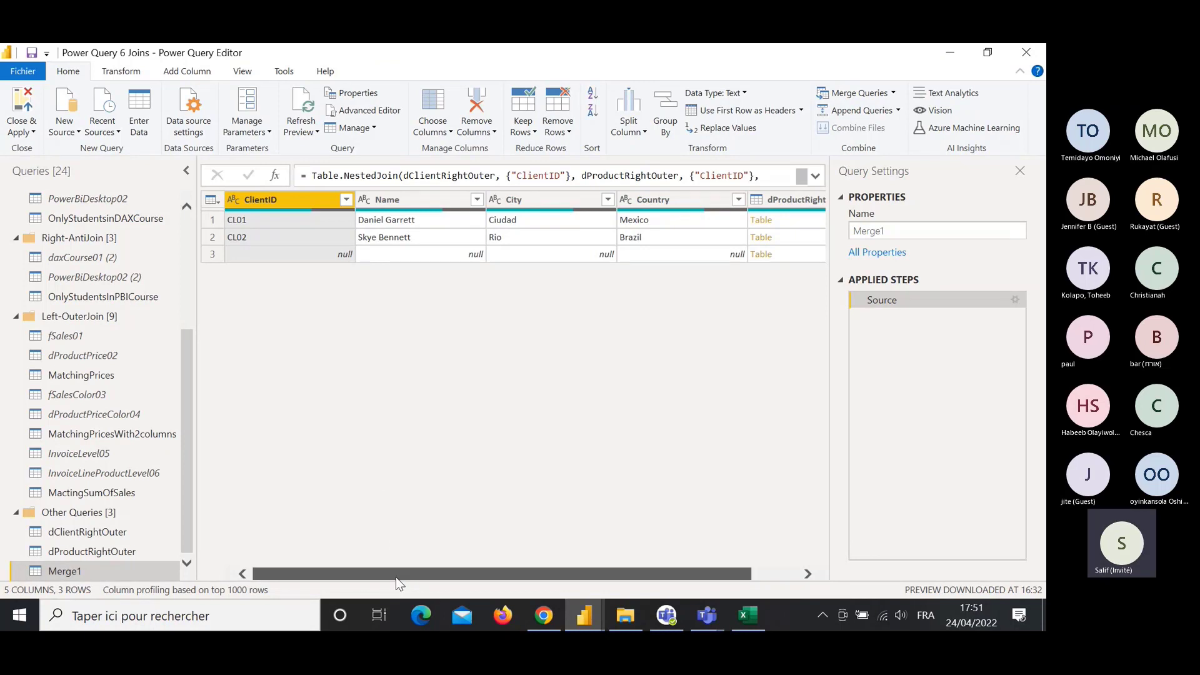
Expand the dProductRightOuter column into Product, ClientID, Price and Cost, without the original column name as prefix.
drag(395, 576, 443, 577)
click(816, 201)
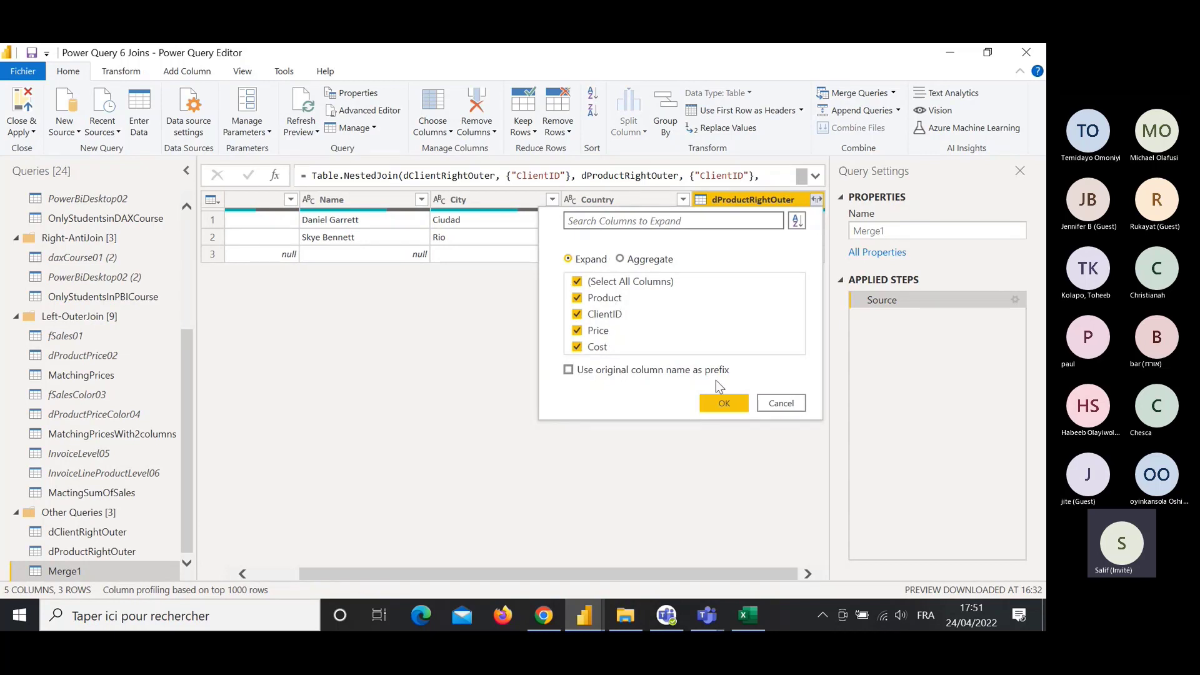
click(723, 402)
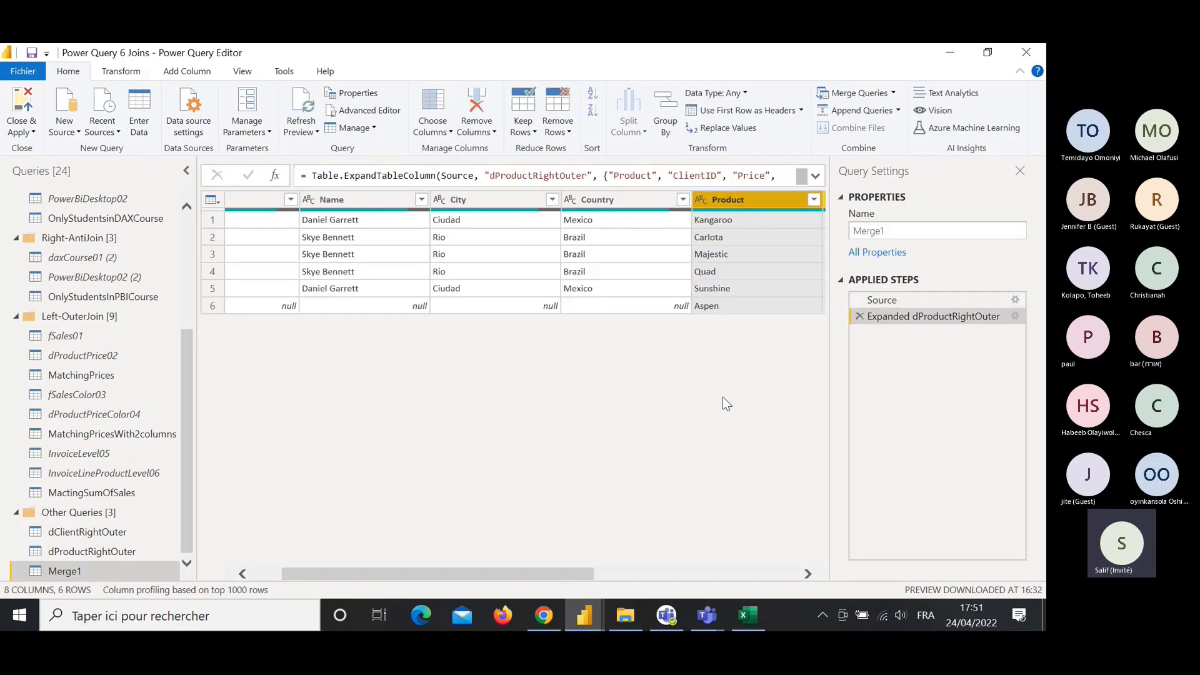
Examine the expanded merge result across all client and product columns.
scroll(737, 555, right, 3)
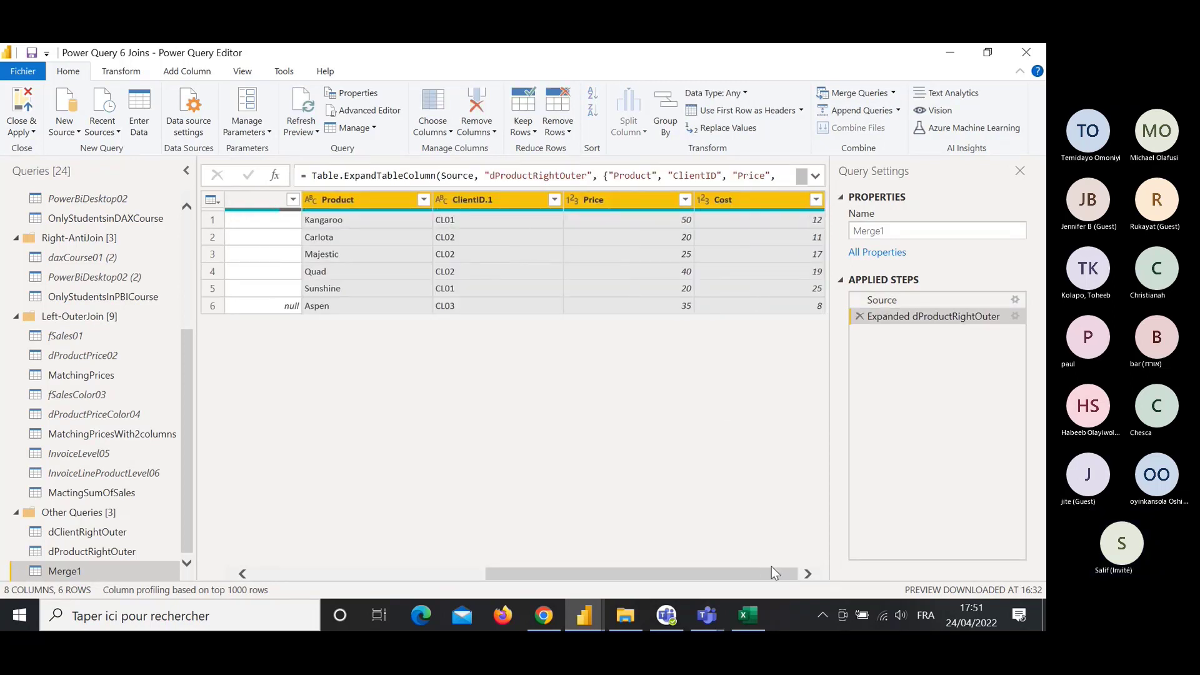
drag(772, 567, 662, 577)
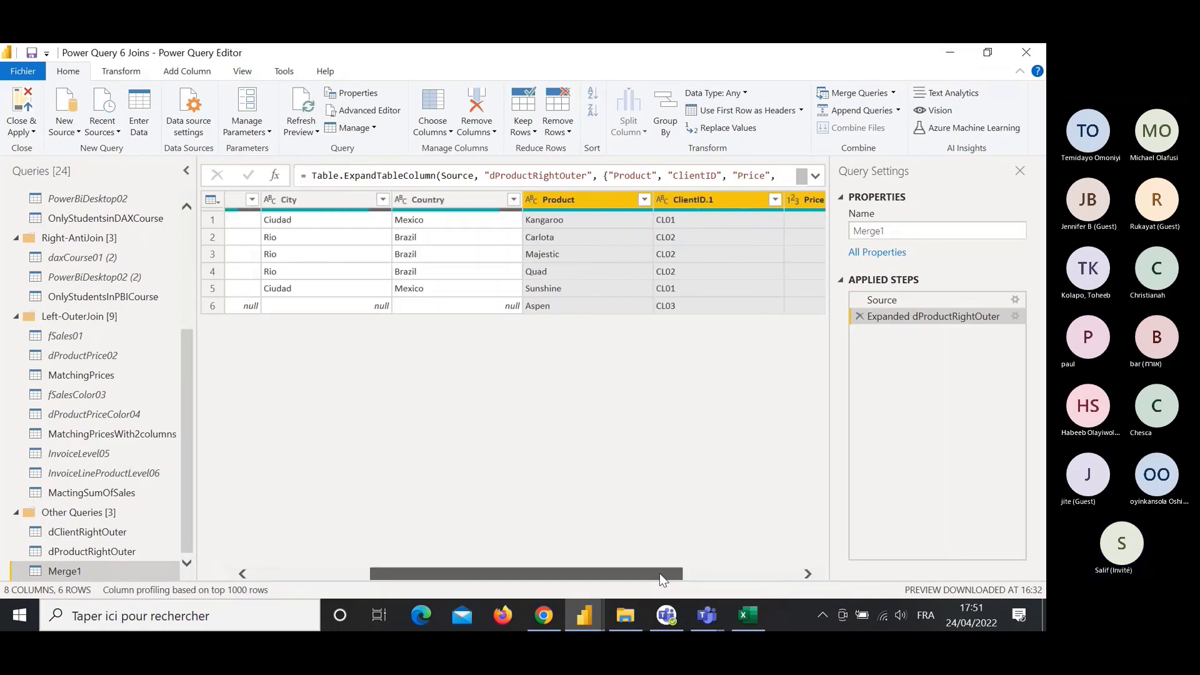
drag(659, 573, 775, 570)
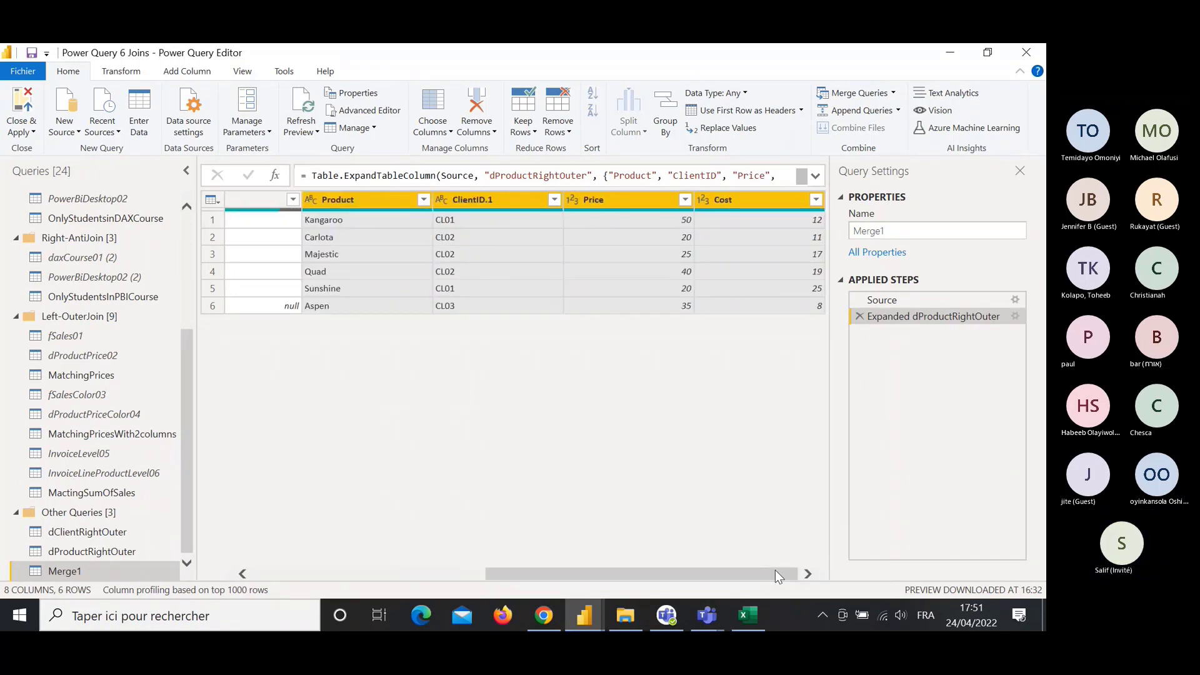
drag(775, 574, 851, 554)
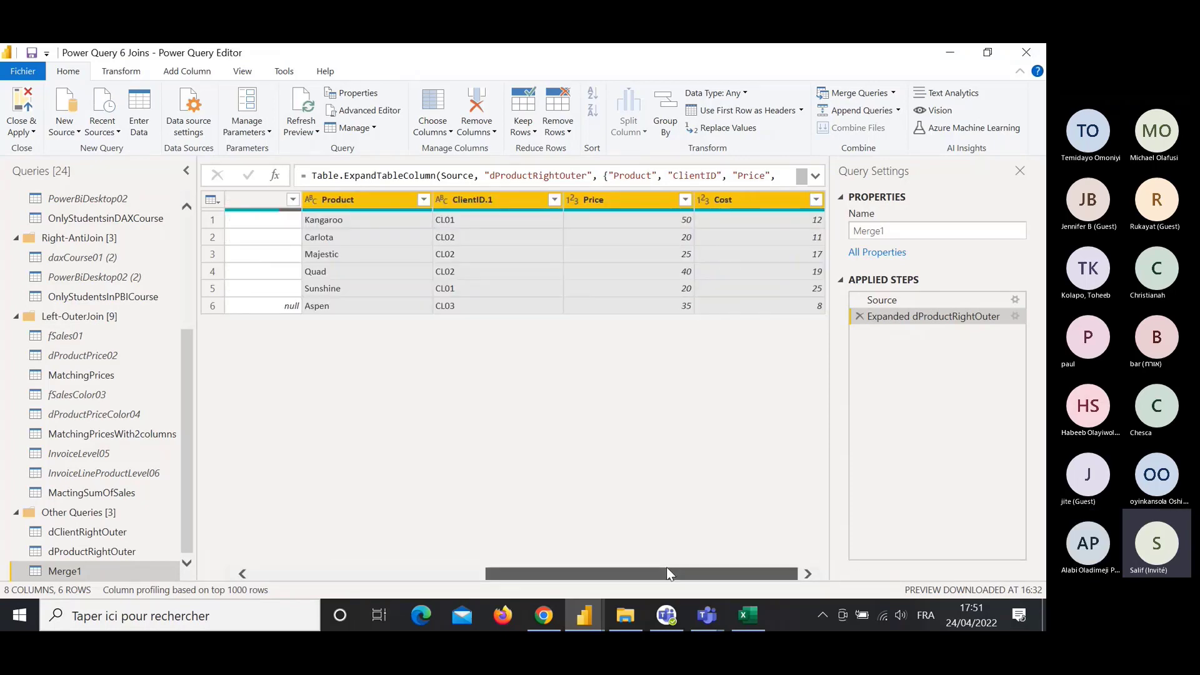
drag(666, 569, 263, 278)
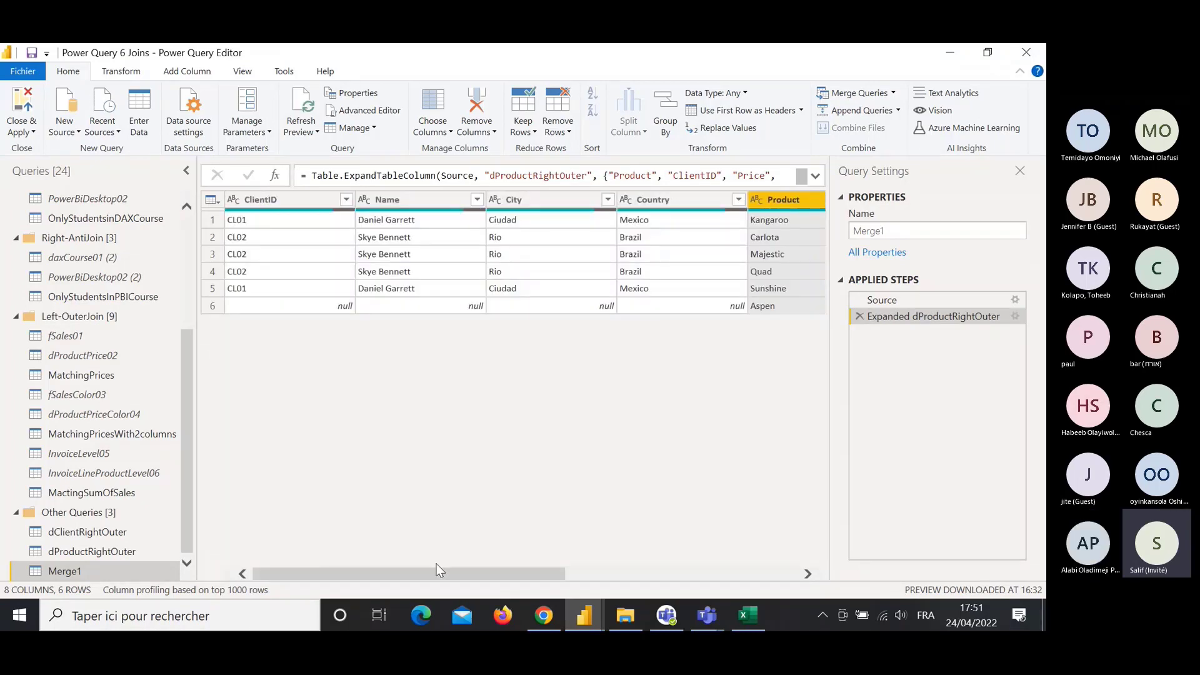
drag(540, 573, 760, 574)
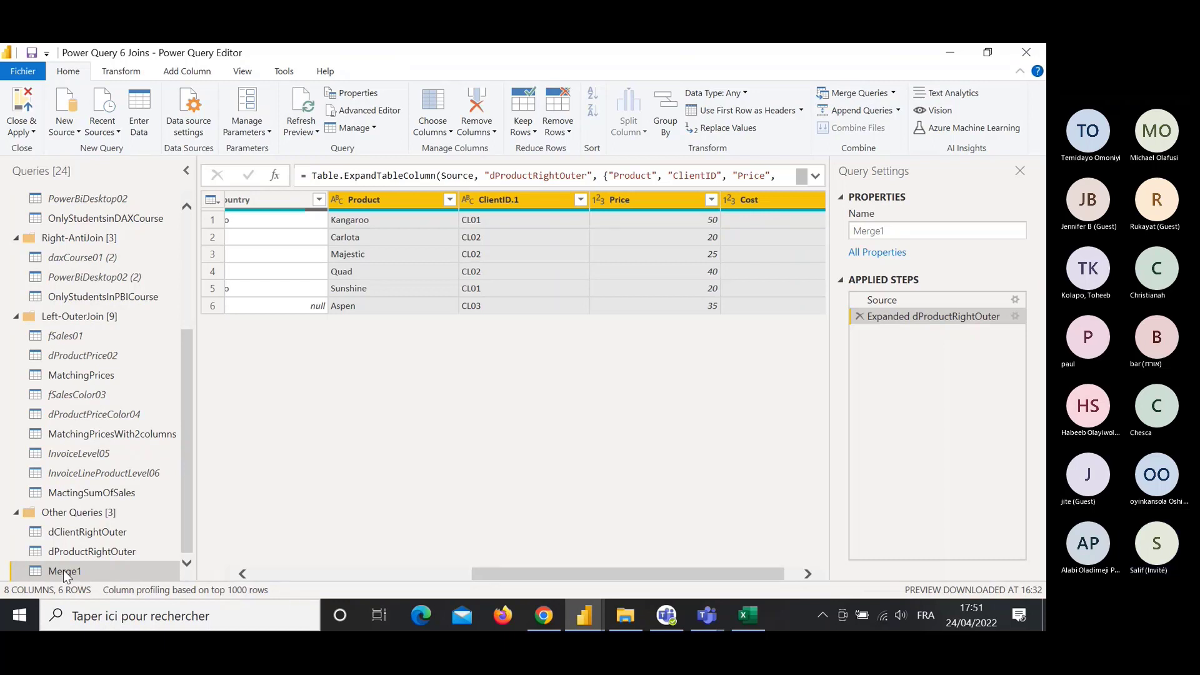
Rename the merged query as AllFromRightMatchingLeft.
click(888, 232)
text(All)
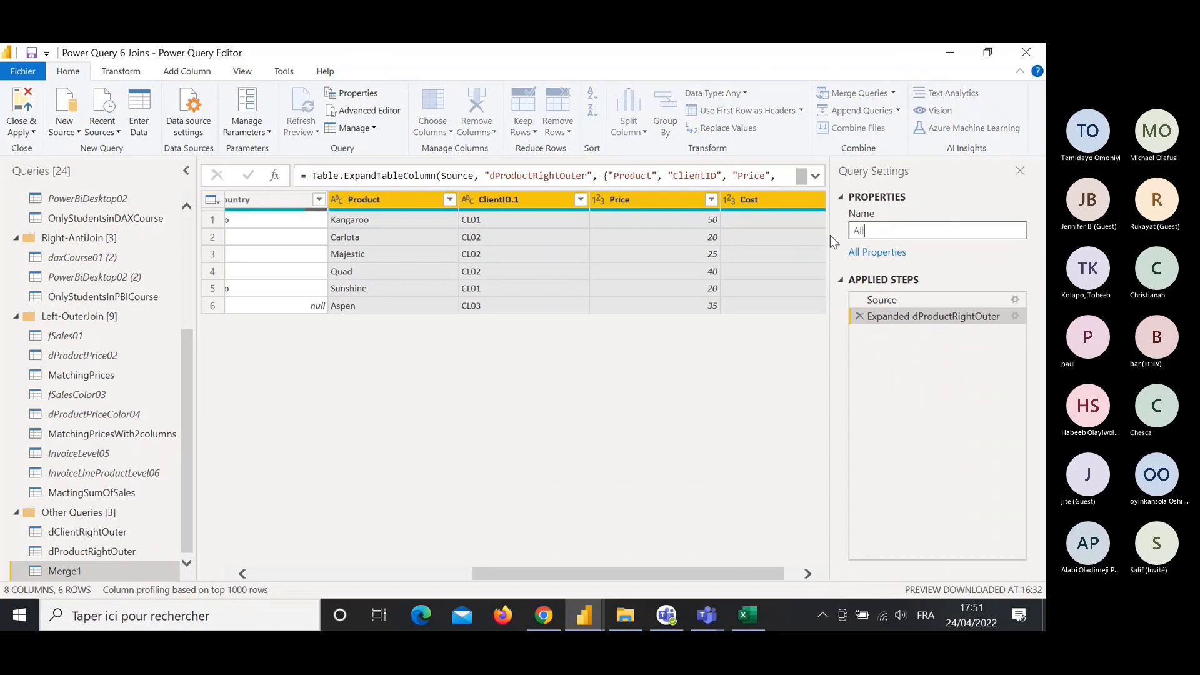
text(FromRightMAc)
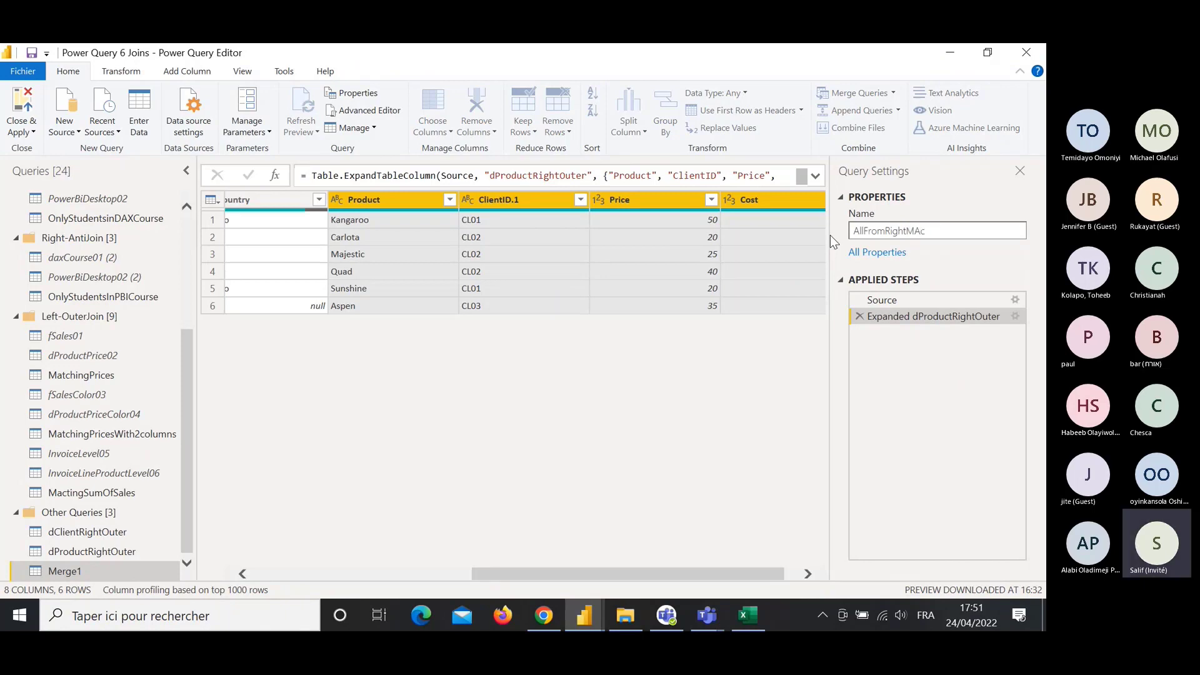
key(BackSpace)
key(BackSpace)
text(atchin)
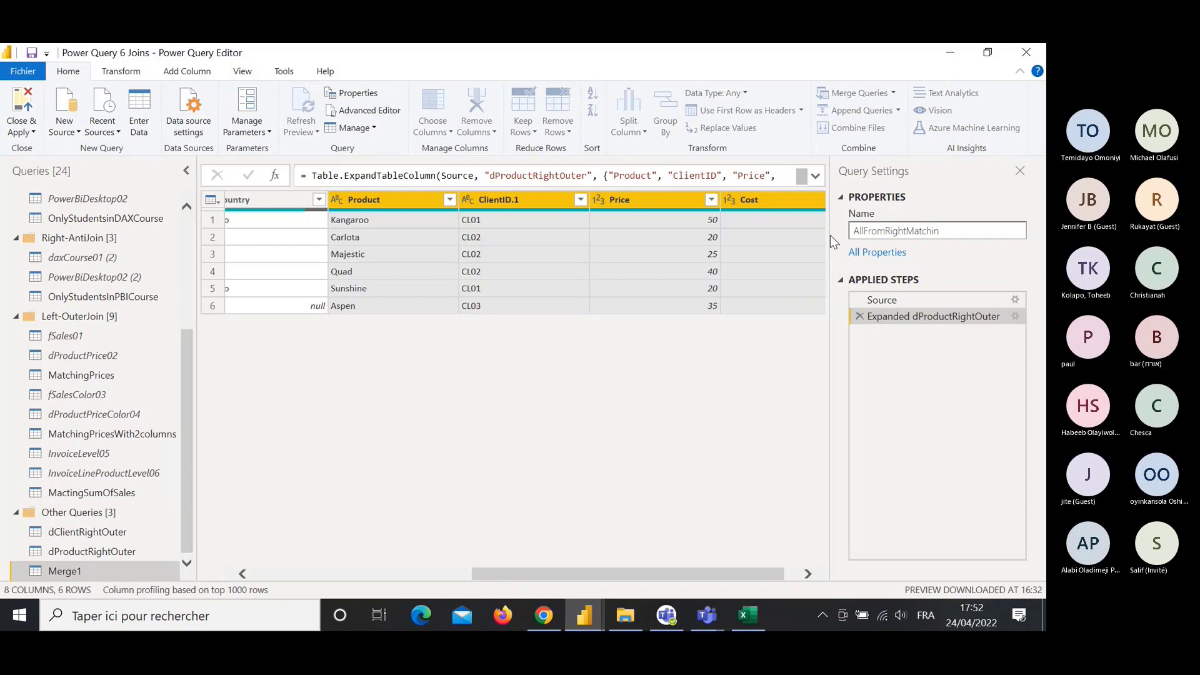
text(h)
key(BackSpace)
text(gLeft)
key(Return)
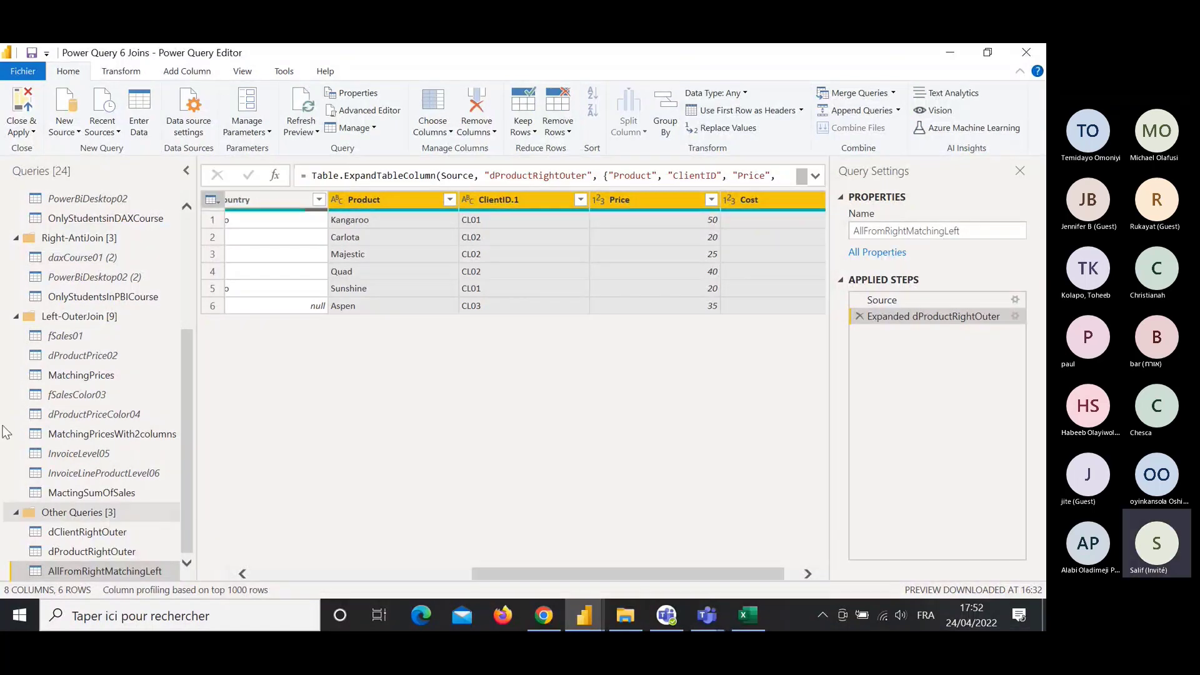
Collapse the Left-OuterJoin, Full-Outer, InnerJoin and LeftAnti query groups.
click(15, 317)
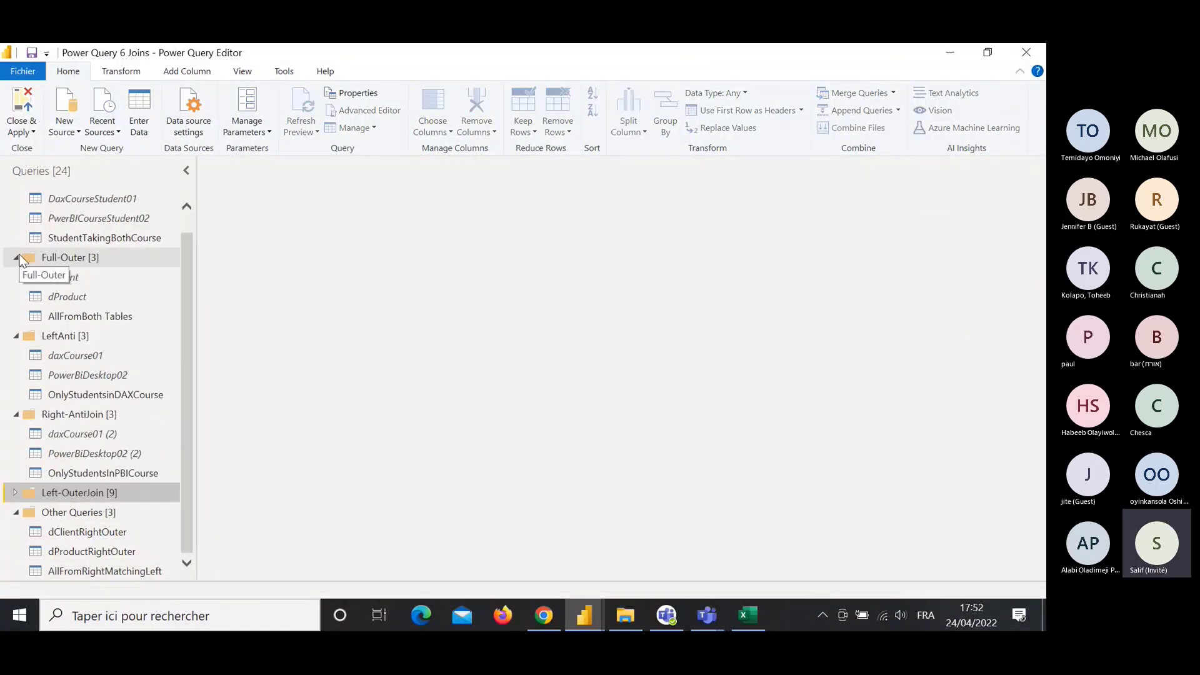
click(15, 257)
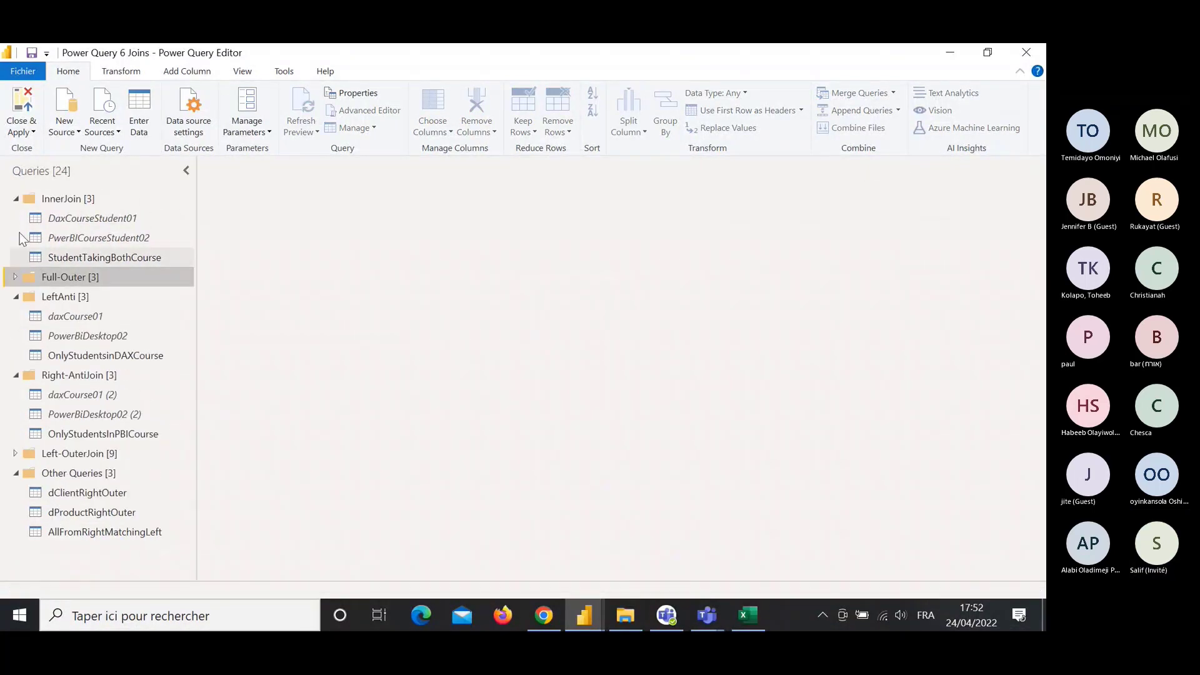
click(15, 199)
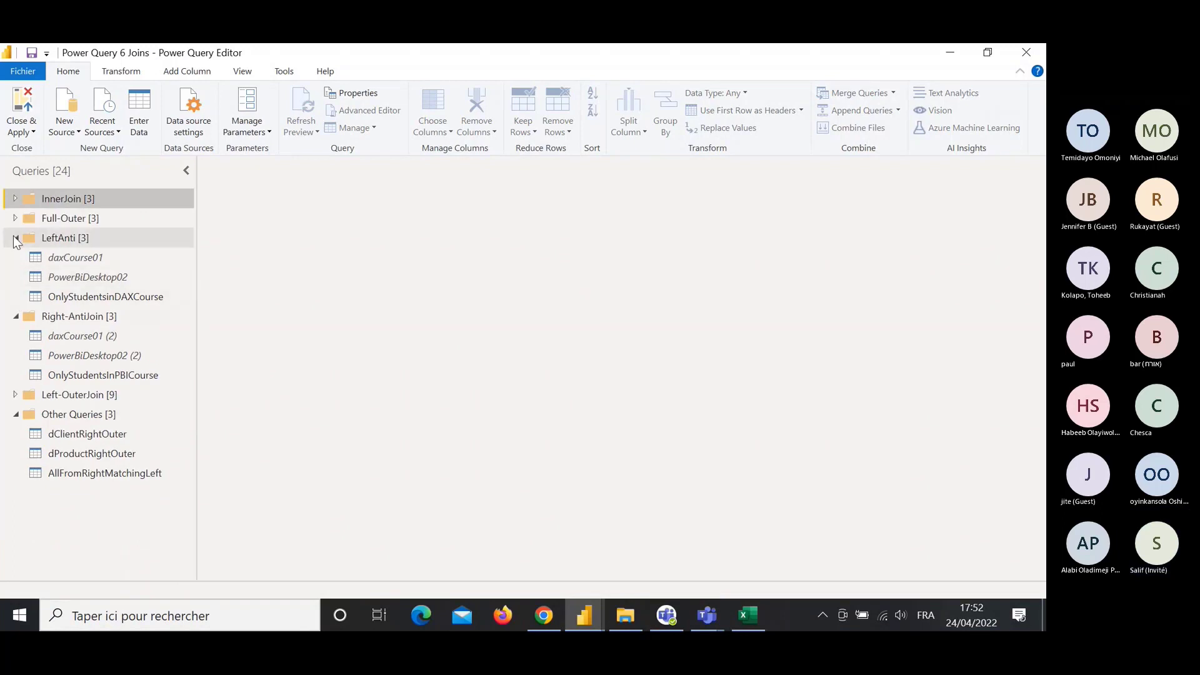
click(17, 243)
click(17, 244)
click(16, 263)
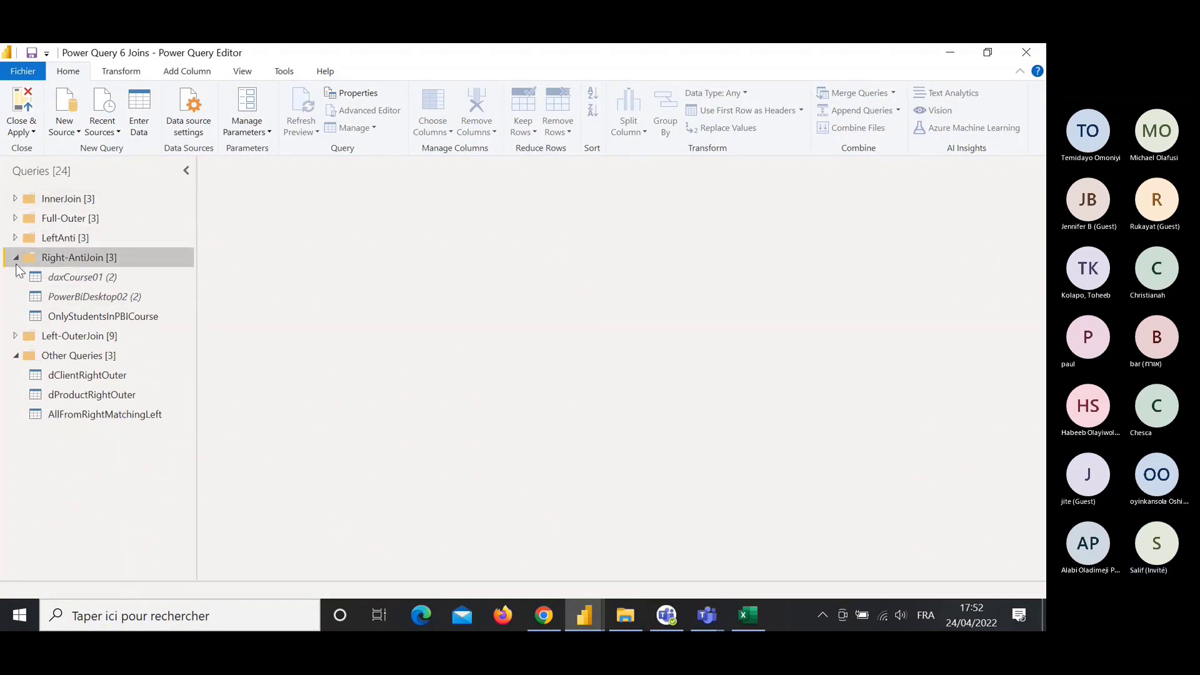
Create a new query group named Right-Outer.
right_click(55, 468)
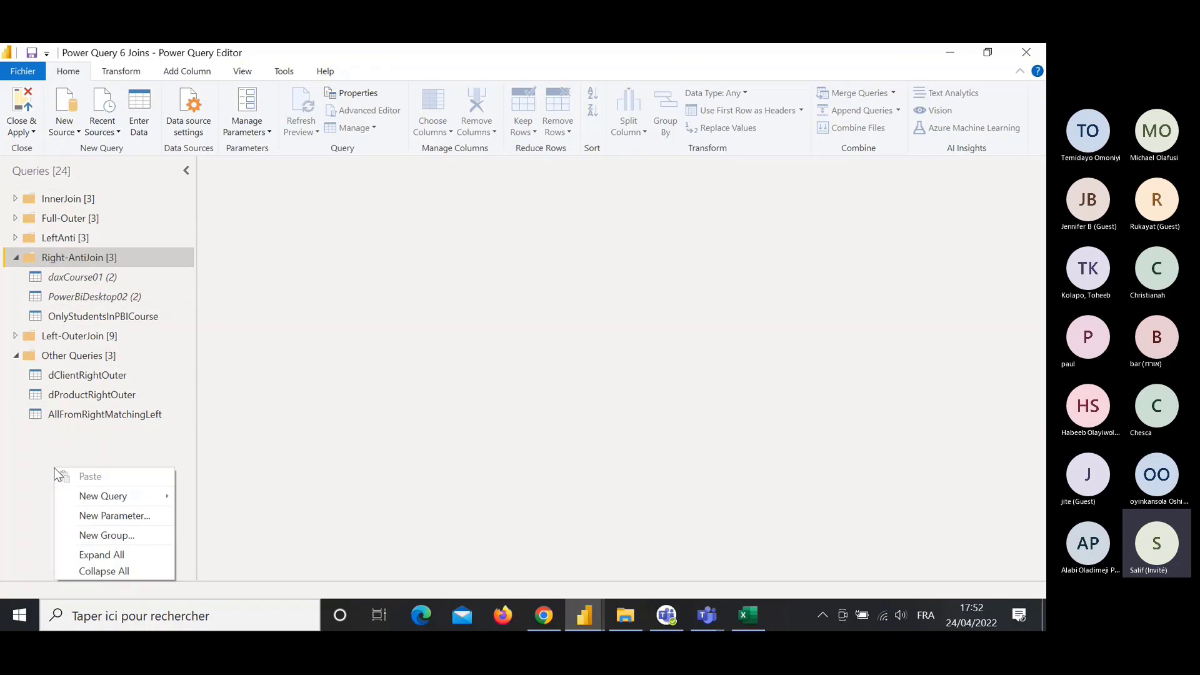
click(139, 536)
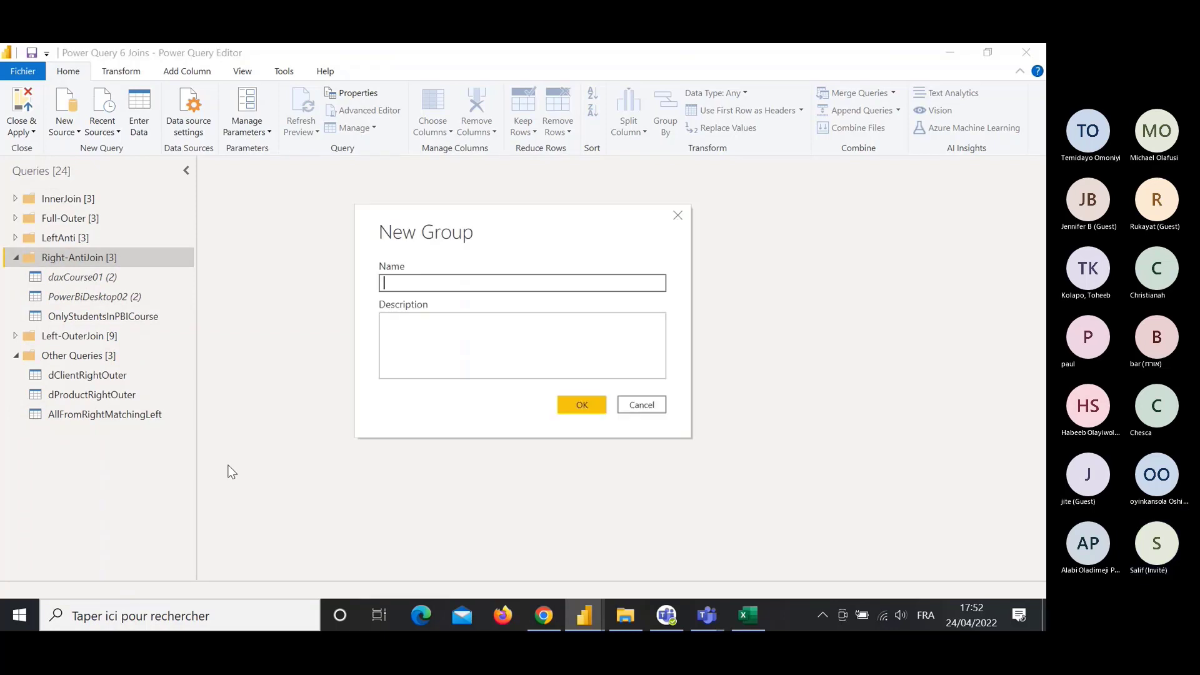
text(Right)
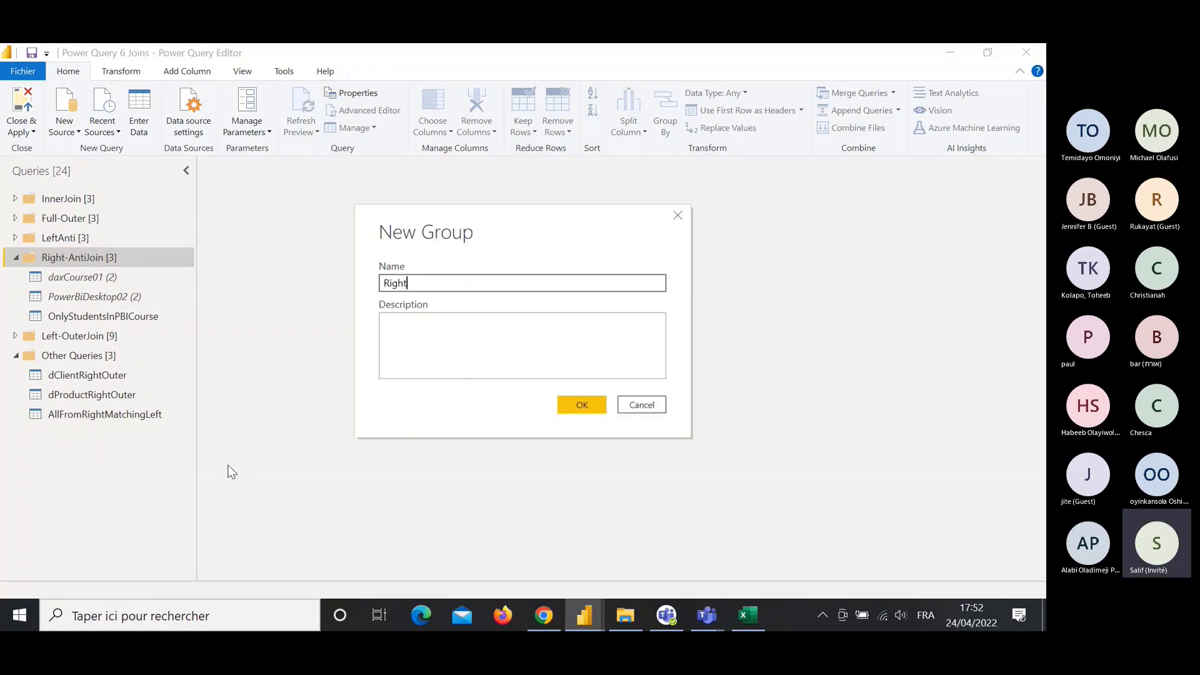
text(Outer)
key(Return)
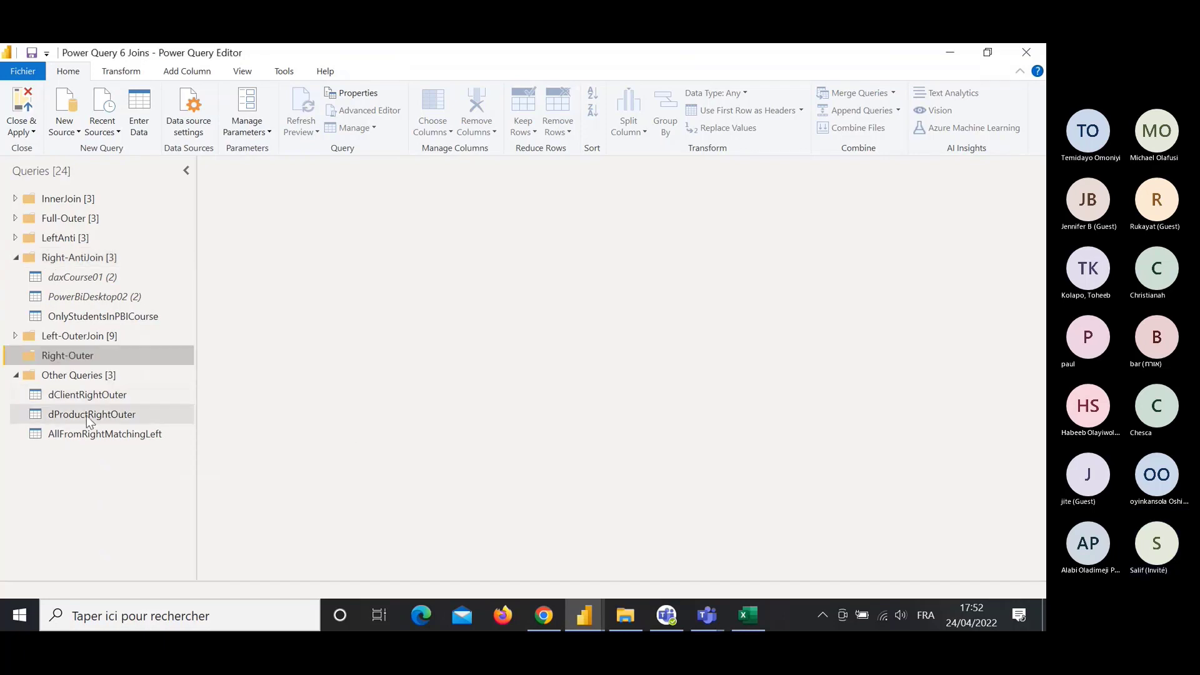
Disable loading for the dClientRightOuter and dProductRightOuter queries.
click(81, 396)
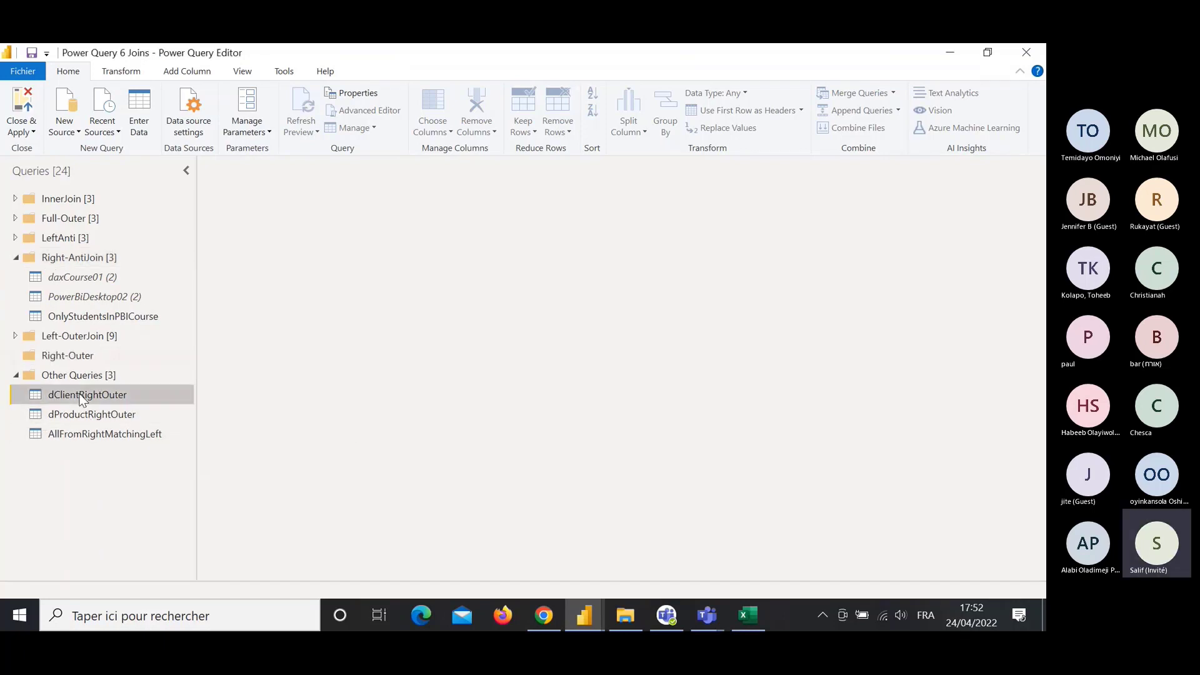
right_click(82, 397)
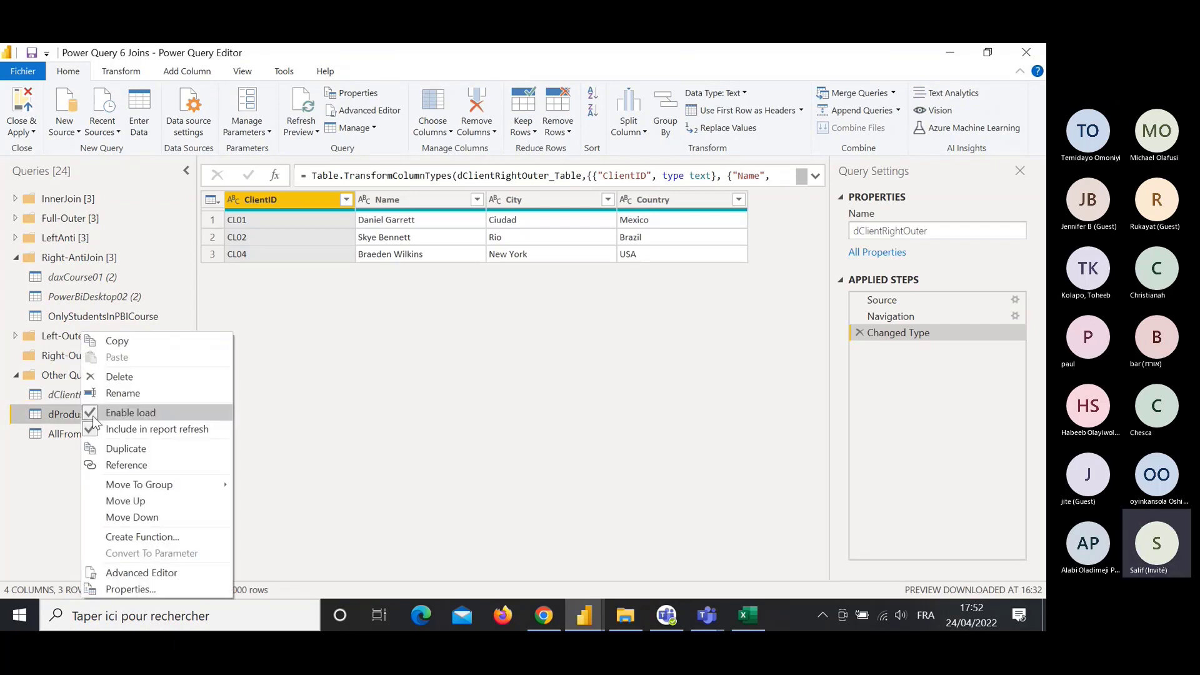
click(93, 414)
Move dClientRightOuter, dProductRightOuter and AllFromRightMatchingLeft together into the Right-Outer group.
key(shift+Down)
key(shift+Down)
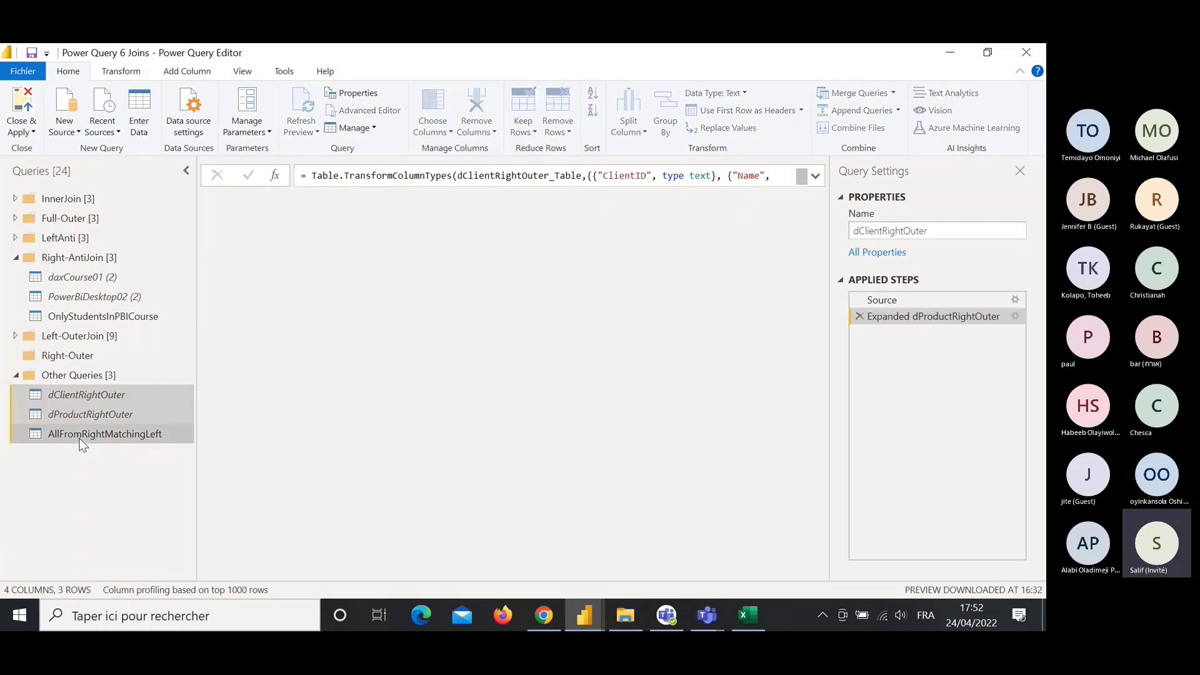
drag(77, 393, 74, 367)
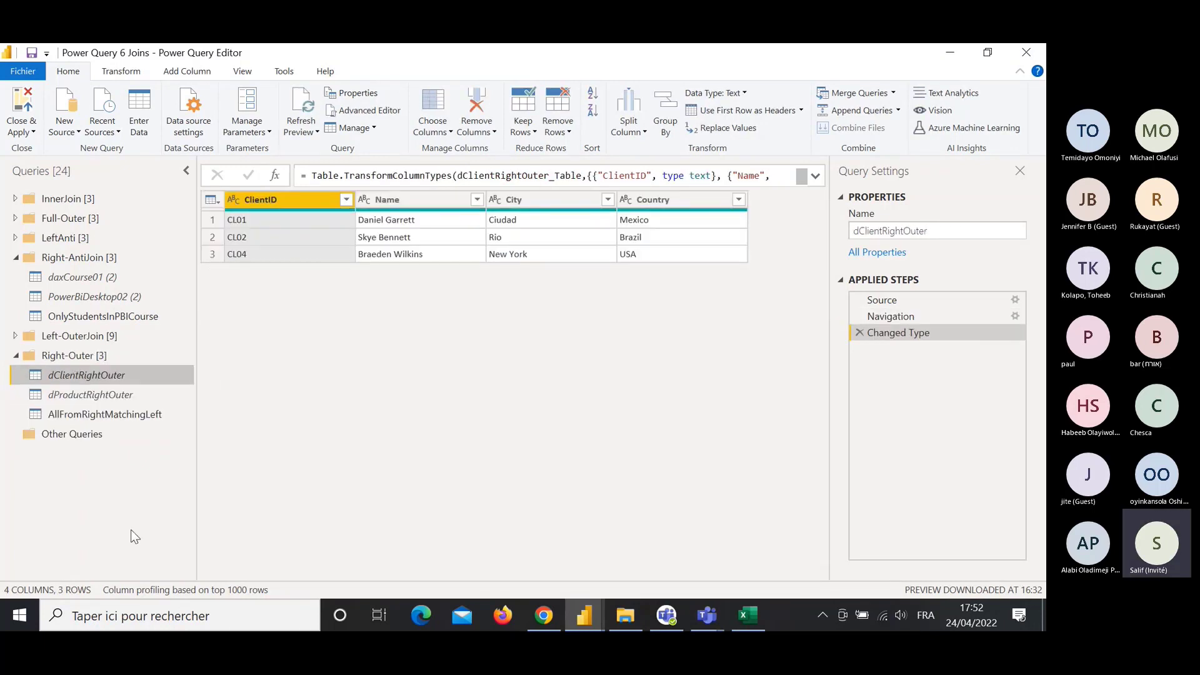
Collapse the Right-AntiJoin and Right-Outer groups, and apply the query changes to the report.
click(16, 256)
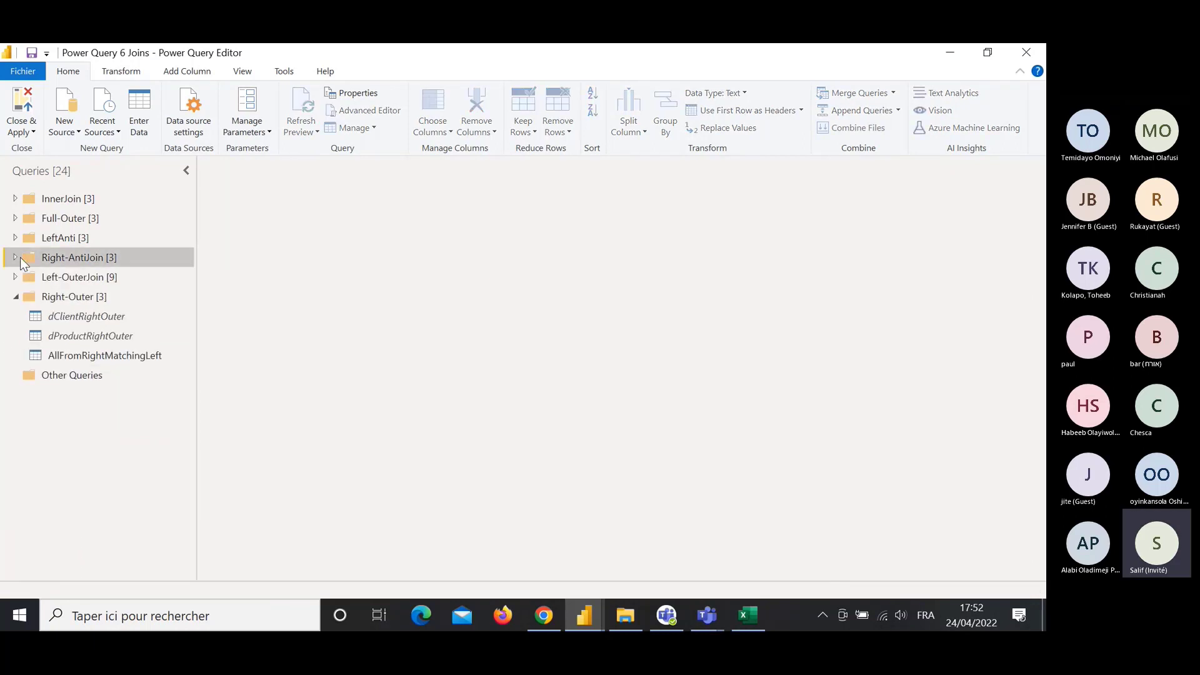
click(16, 297)
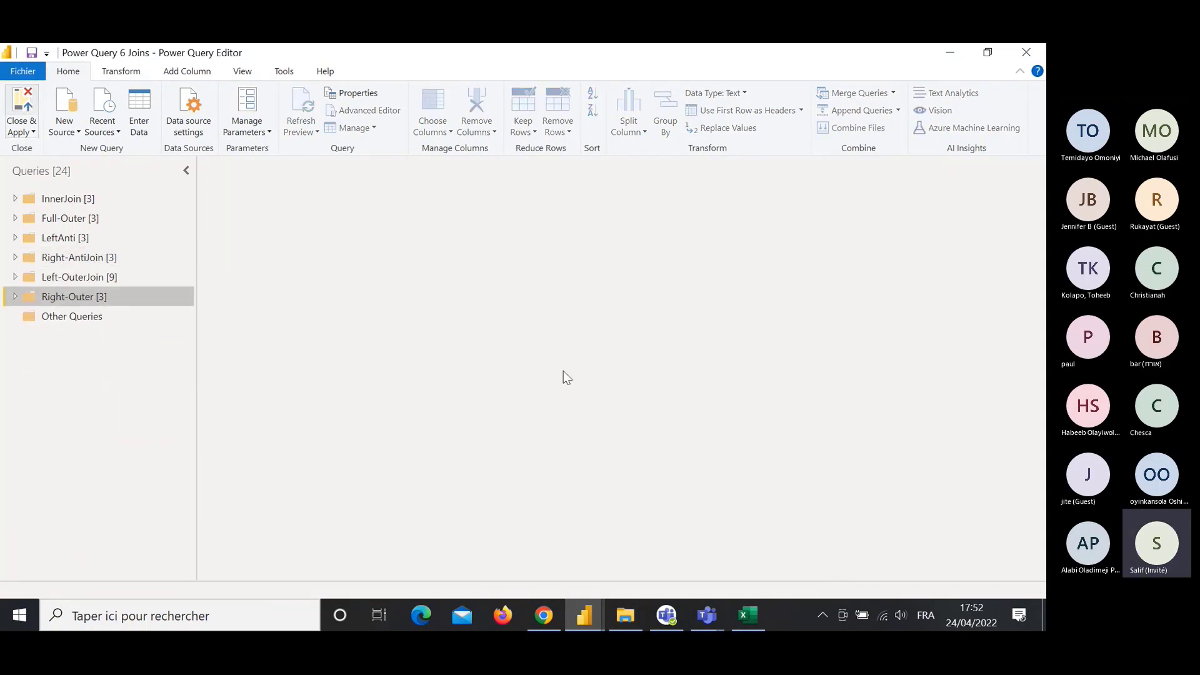
key(alt+Tab)
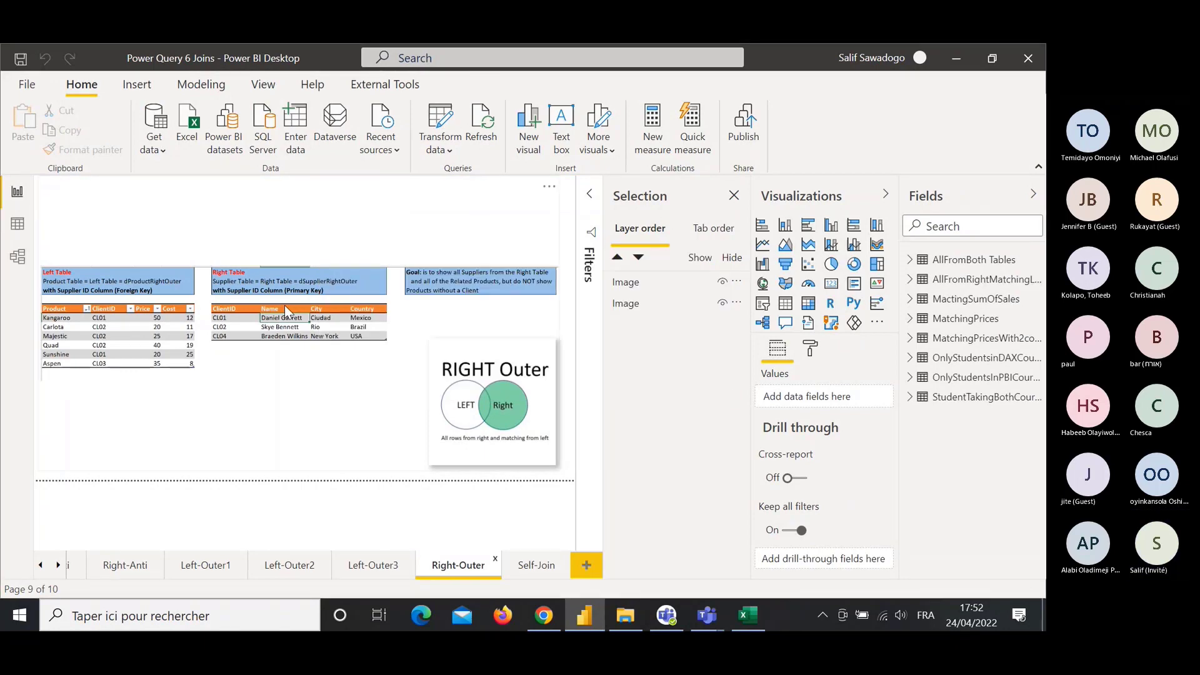
Review the loaded data of the AllFromRightMatchingLeft table and return to the report page.
click(17, 224)
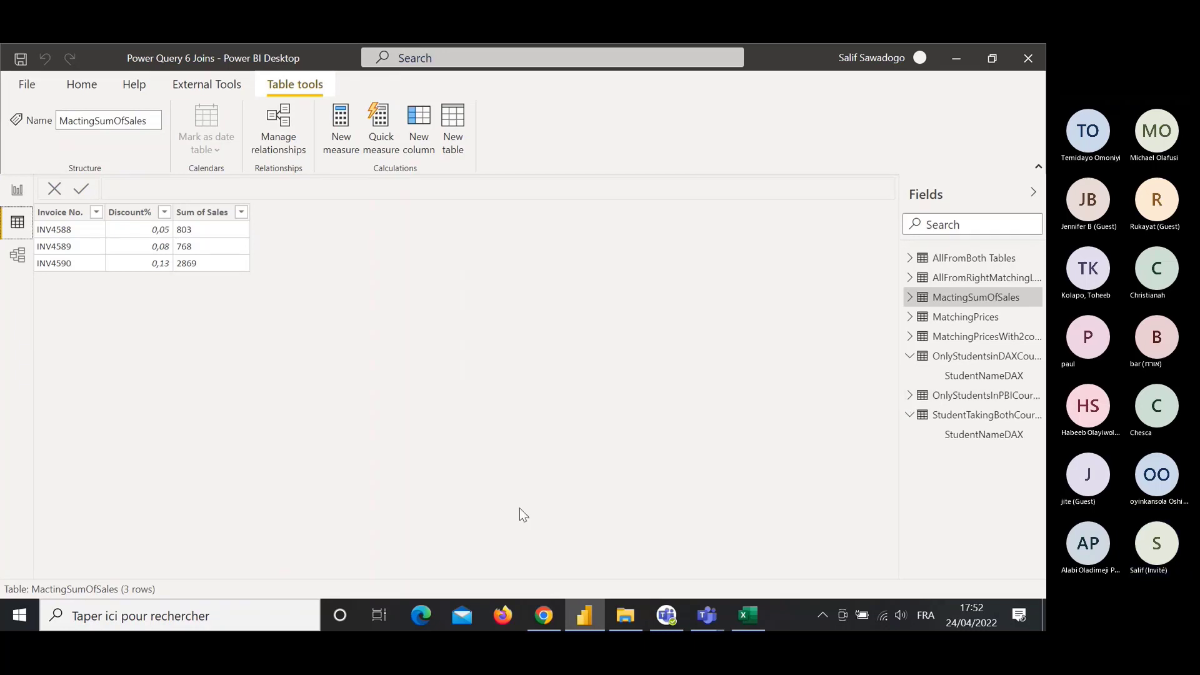
click(972, 277)
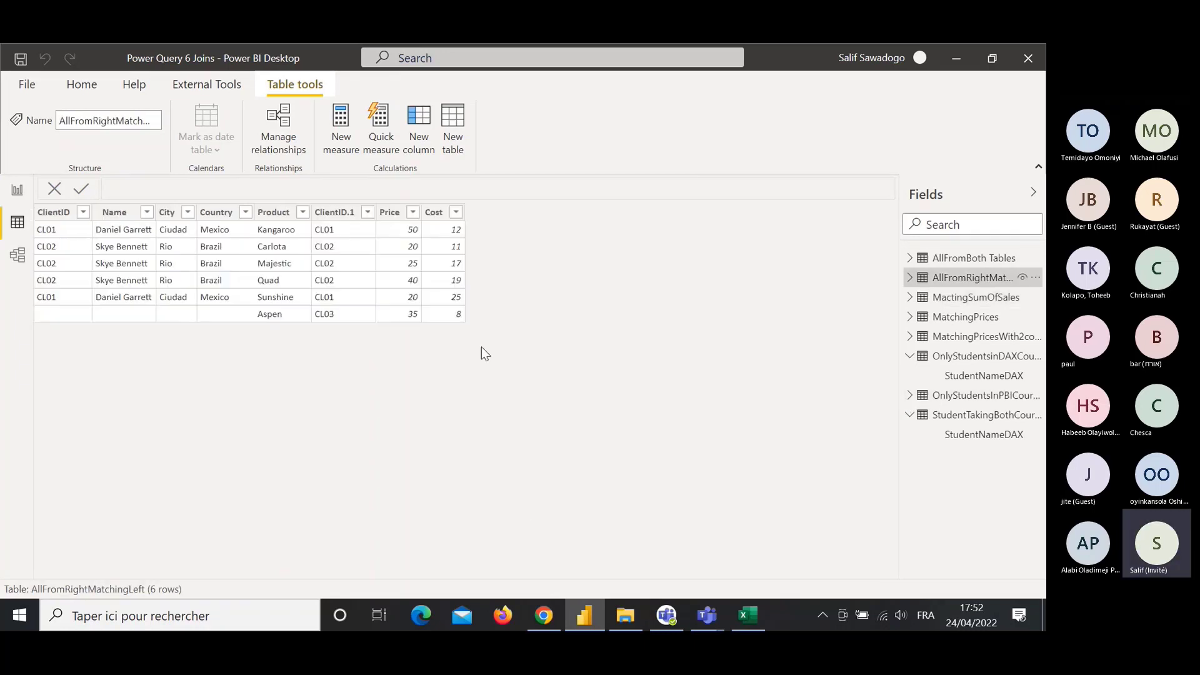
click(17, 193)
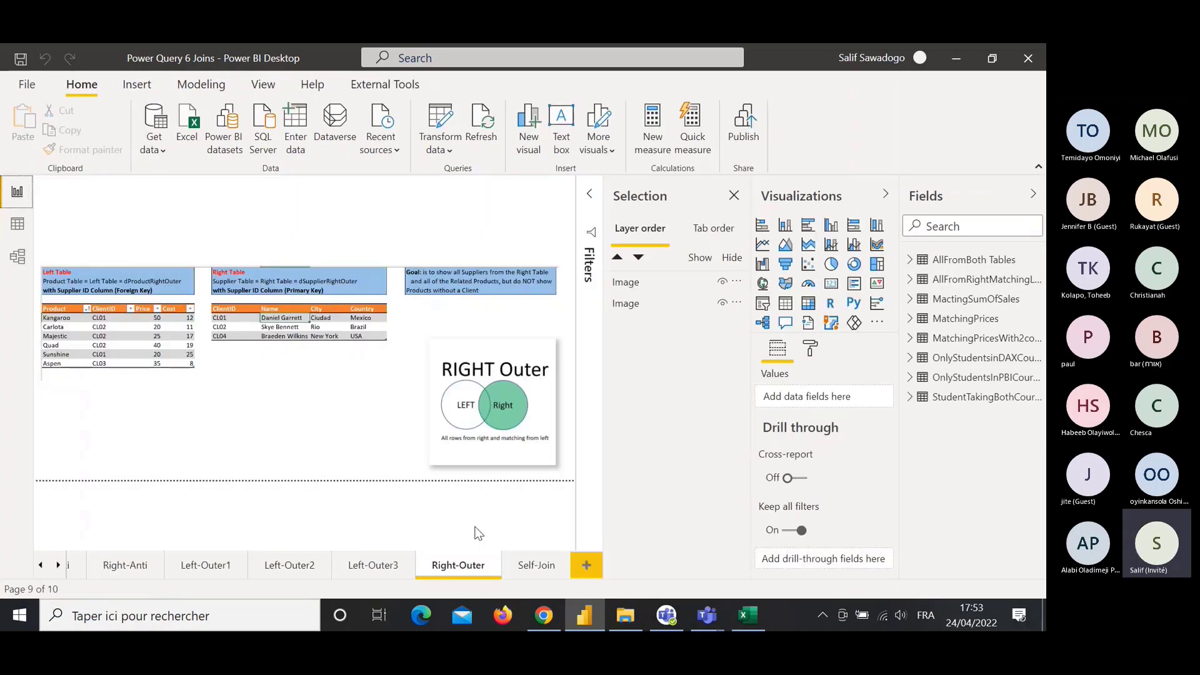
Show the Self-Join report page and bring StudentTable from the 7.SelfJoin.xlsx workbook into the query editor for transformation.
click(535, 567)
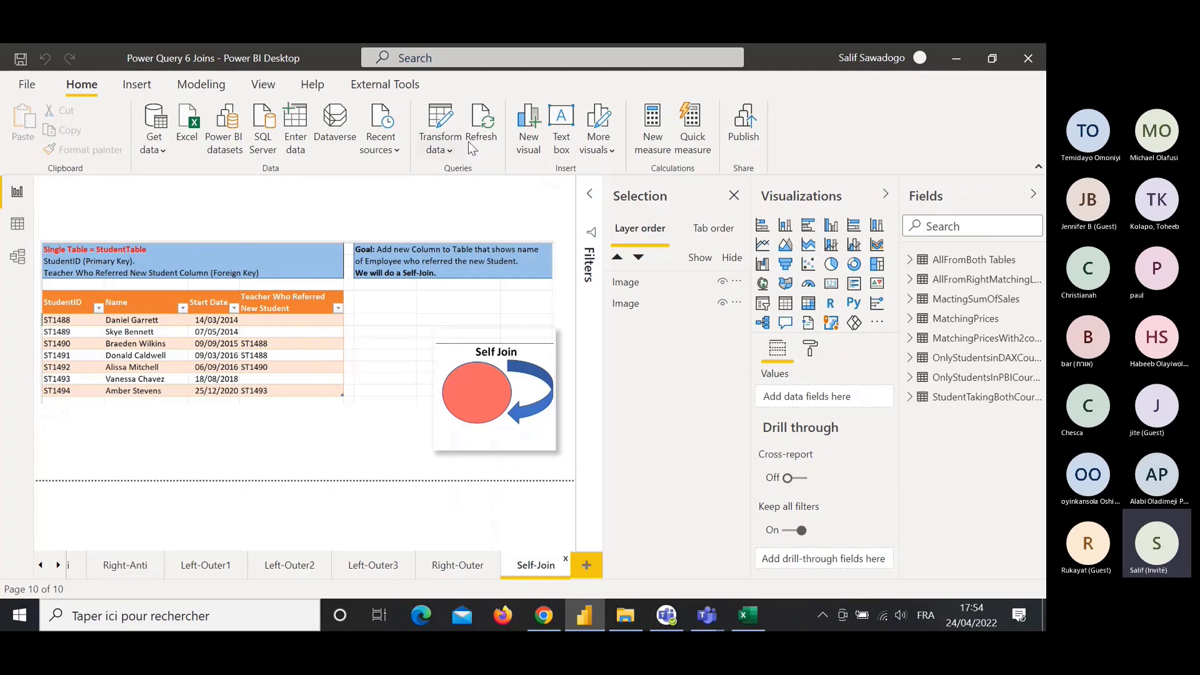
click(187, 128)
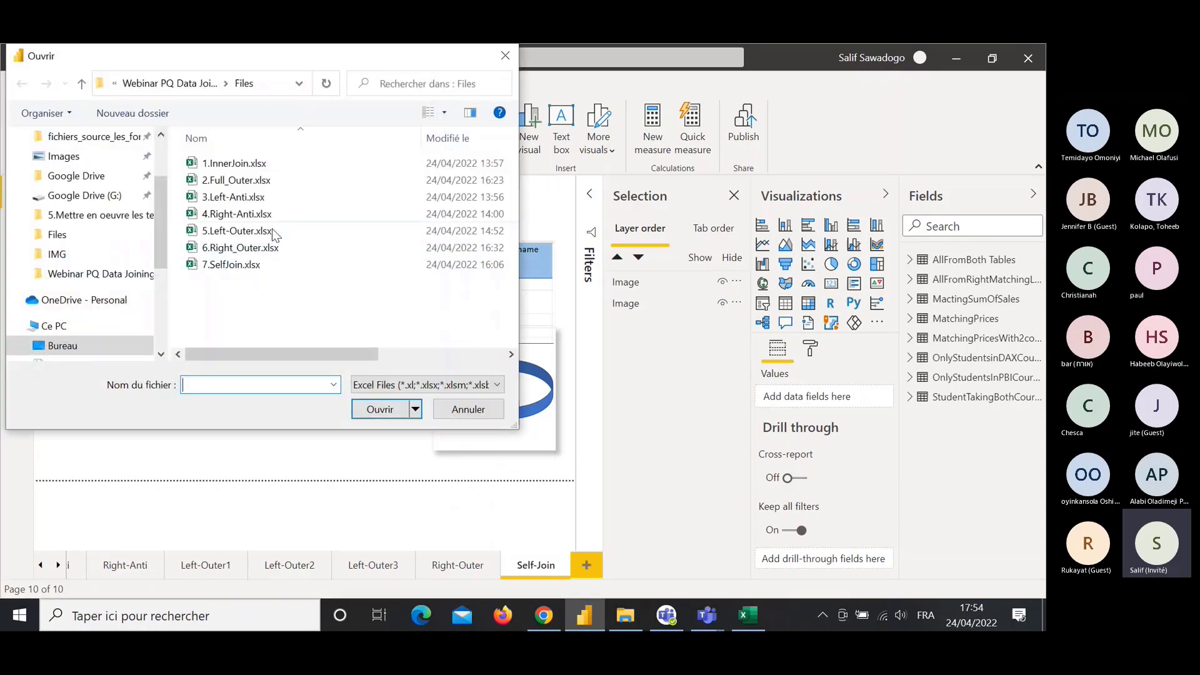
double_click(253, 264)
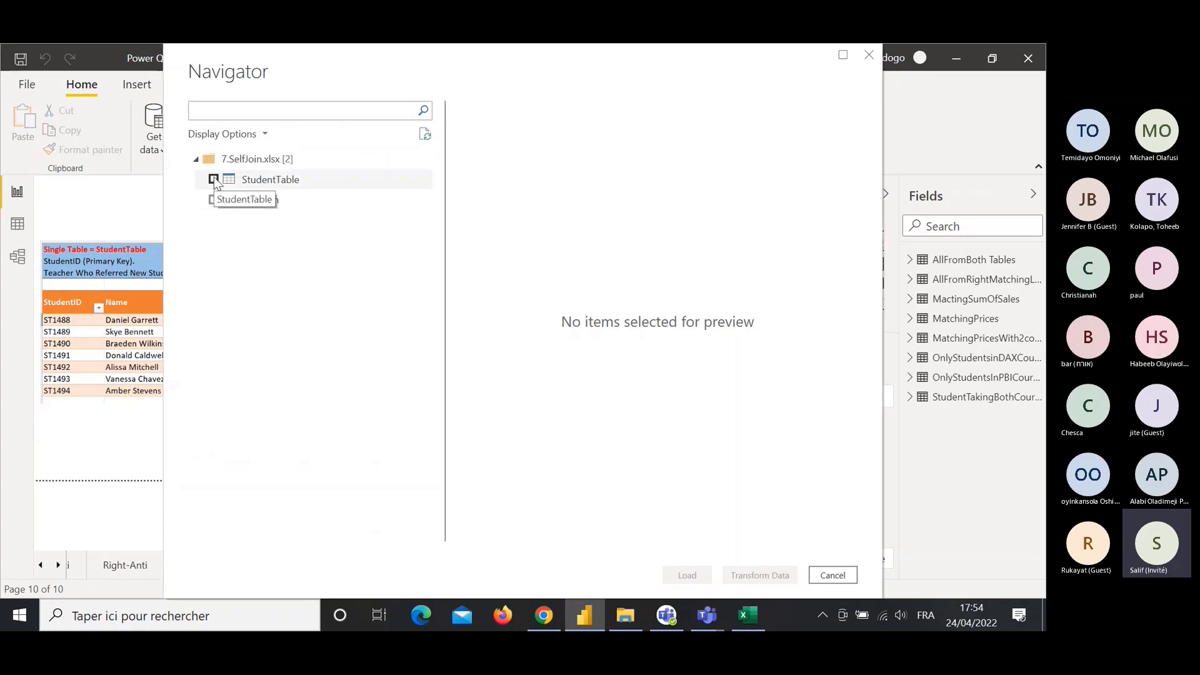
click(214, 180)
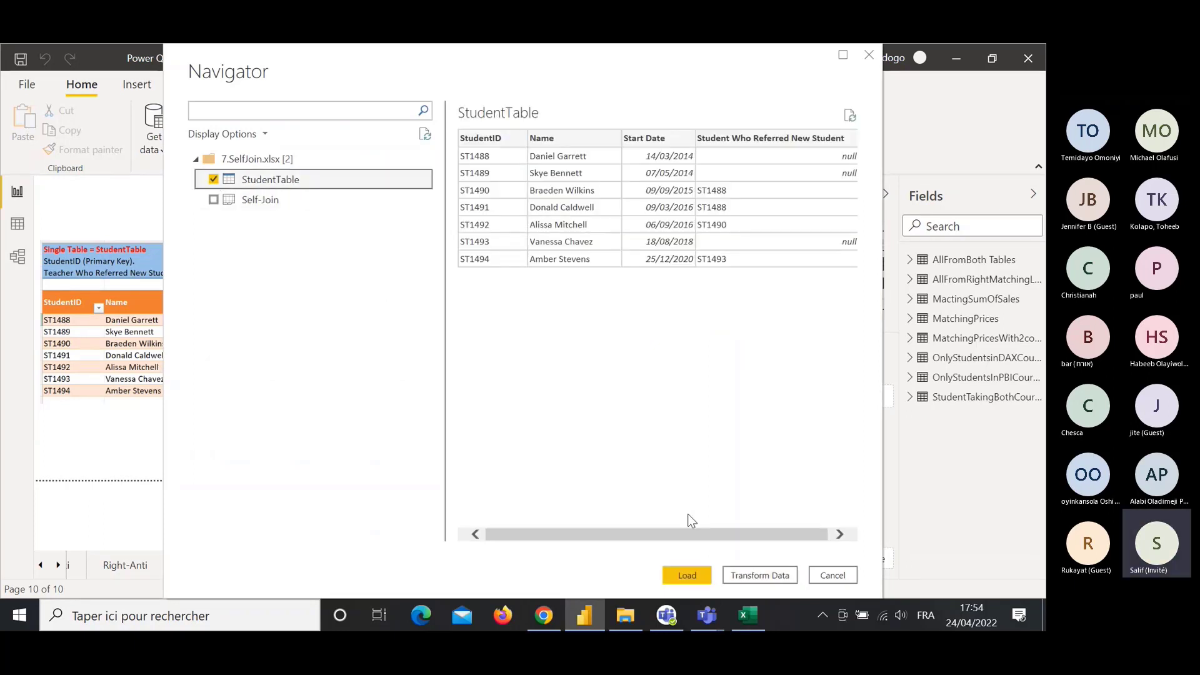
key(Escape)
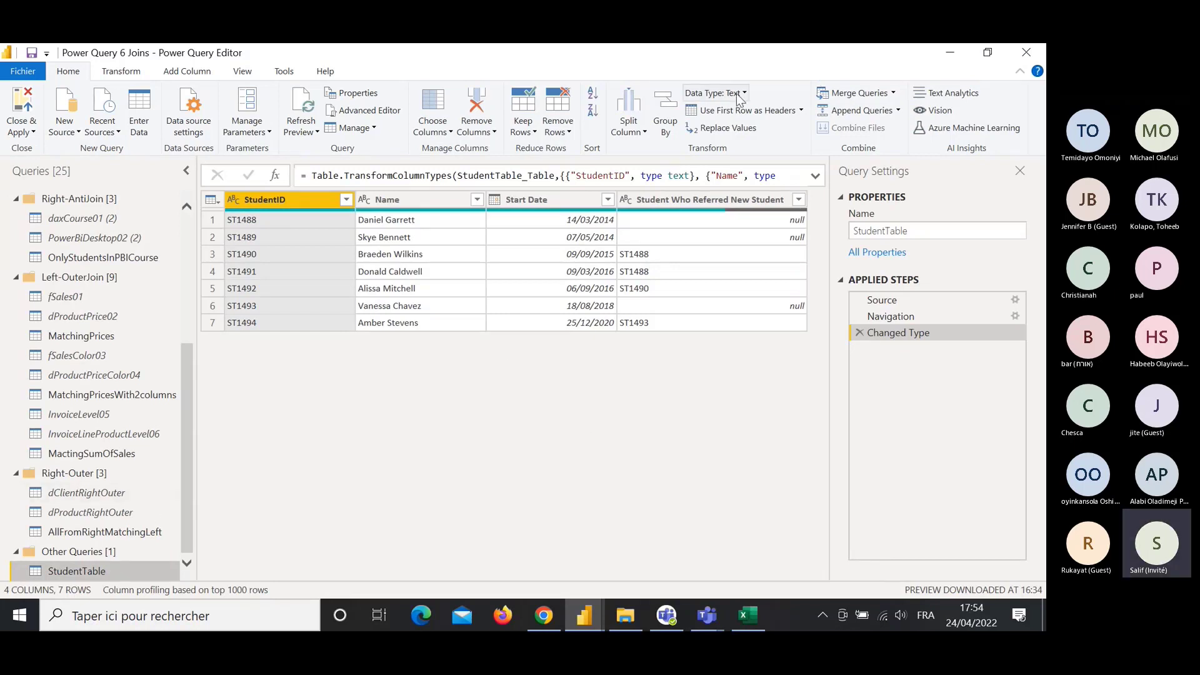
Start merging queries as a new query, with StudentTable as both the first and the second table.
click(893, 93)
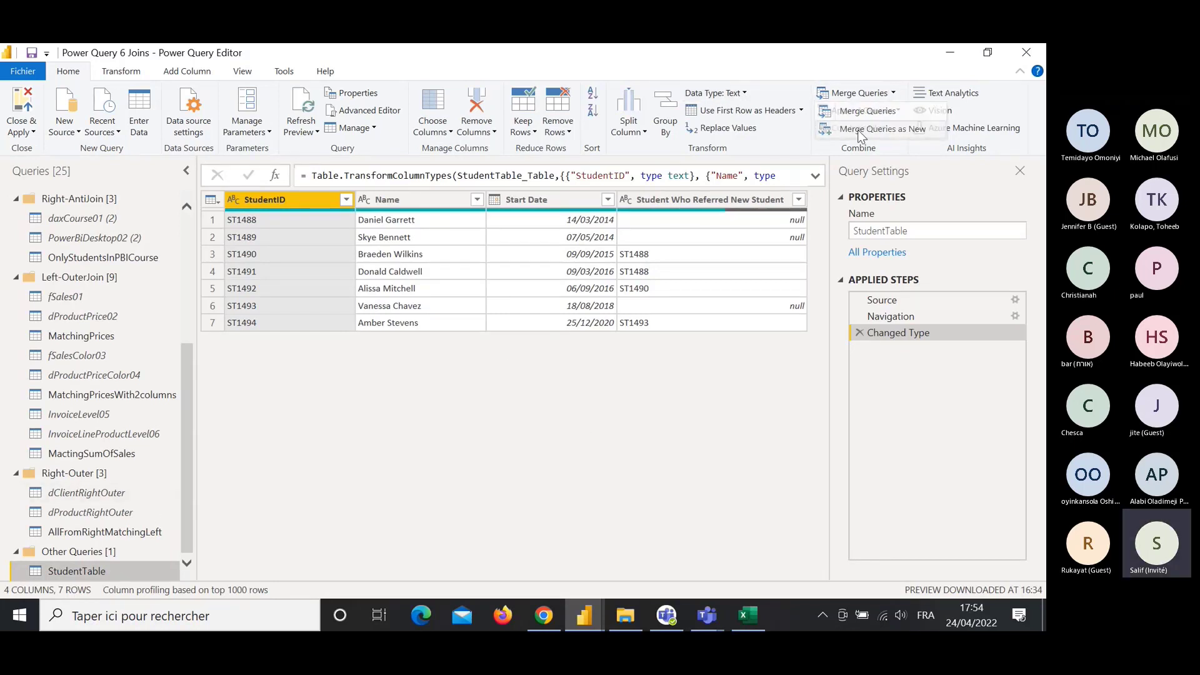
click(854, 112)
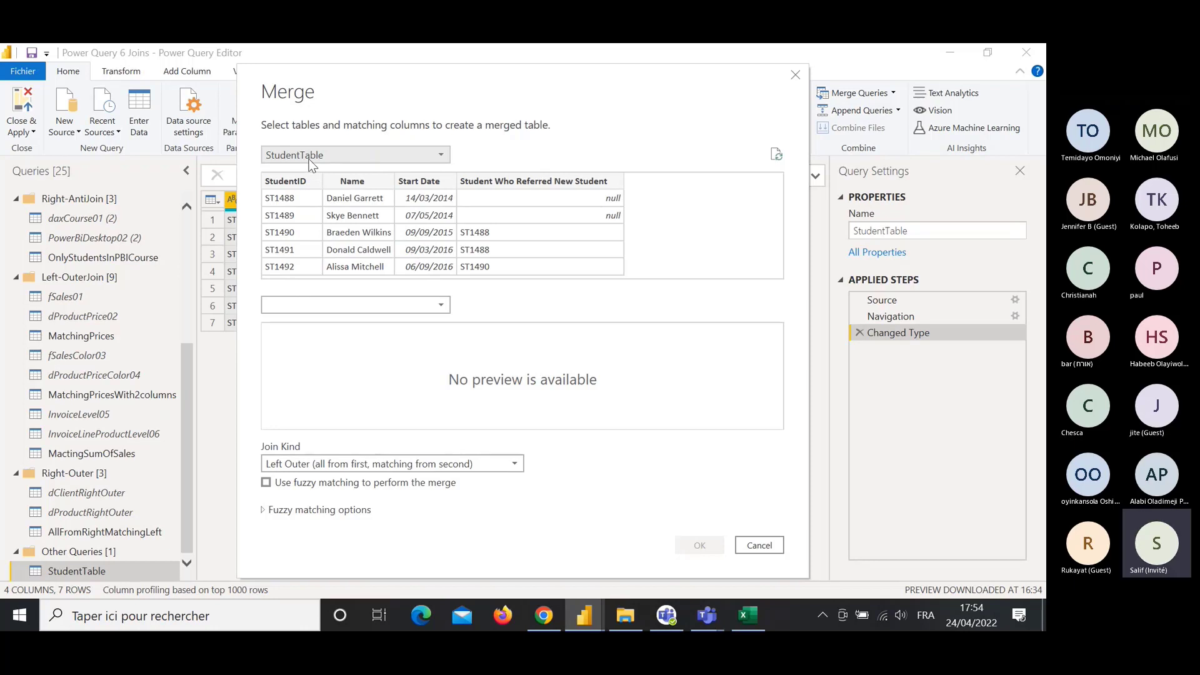
click(376, 305)
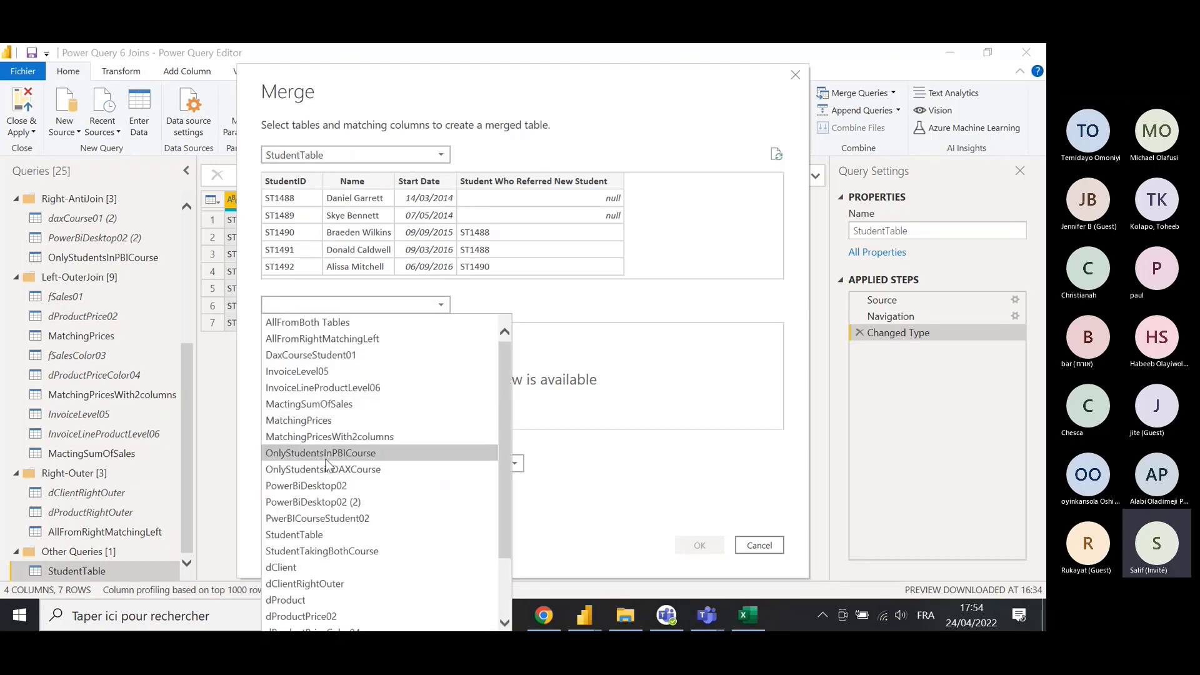
click(315, 536)
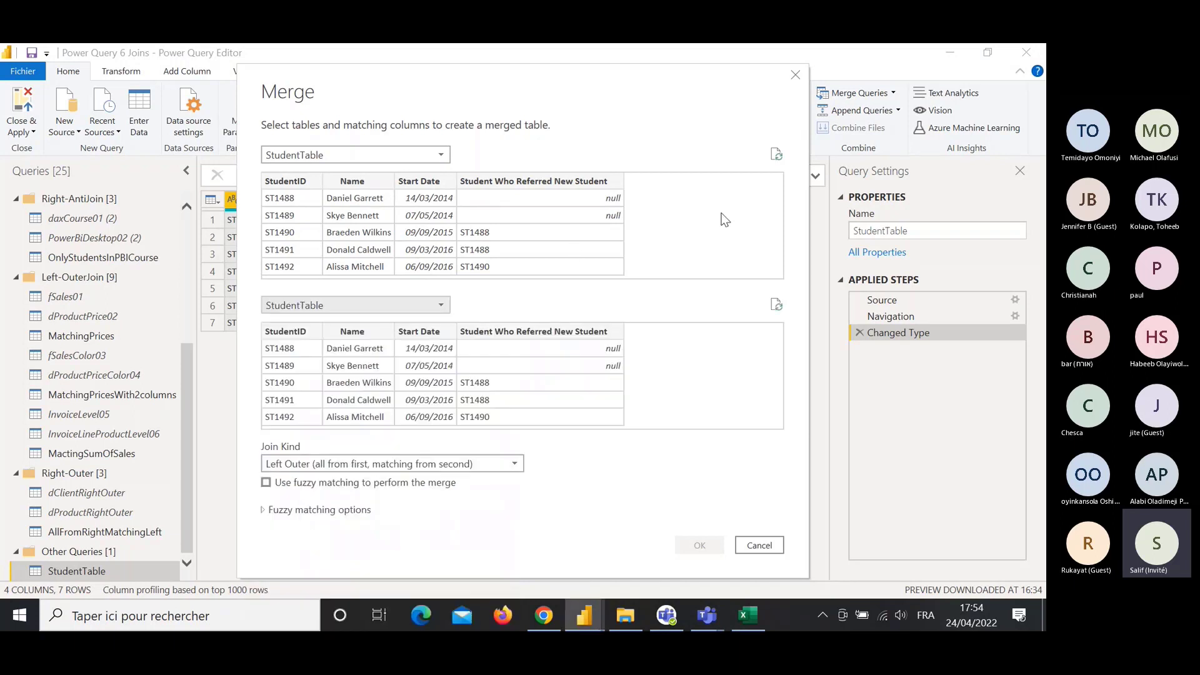
Match Student Who Referred New Student in the first table to StudentID in the second, and create the merge with the Left Outer join kind.
click(549, 185)
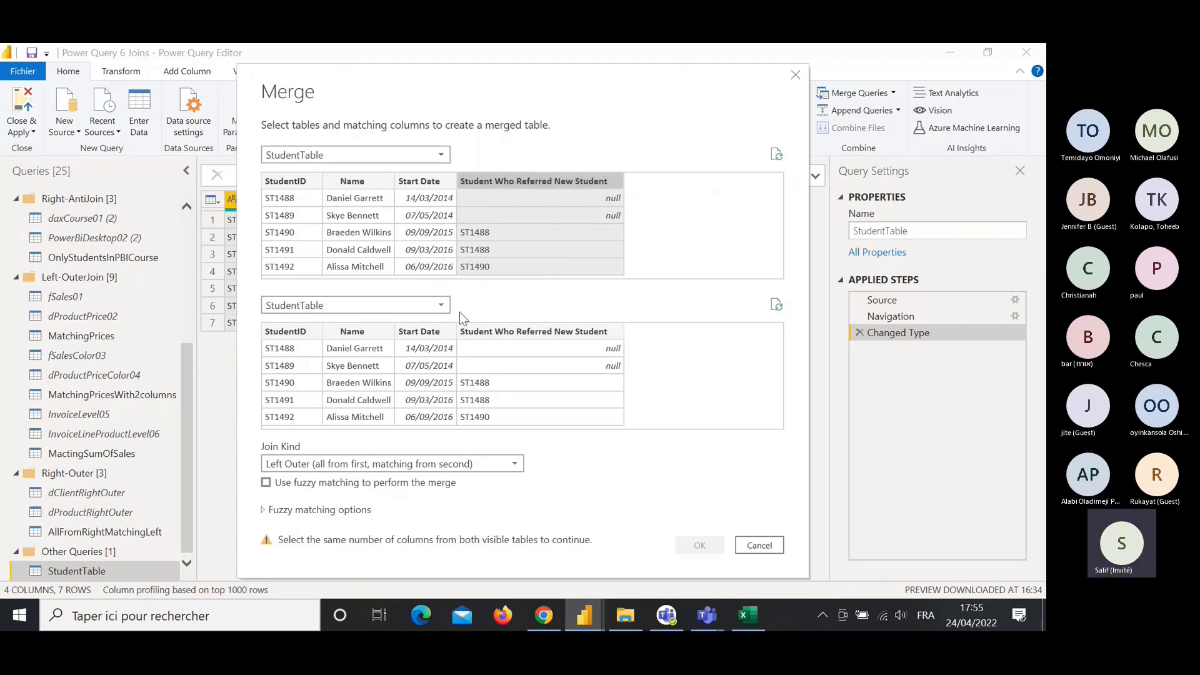
click(290, 332)
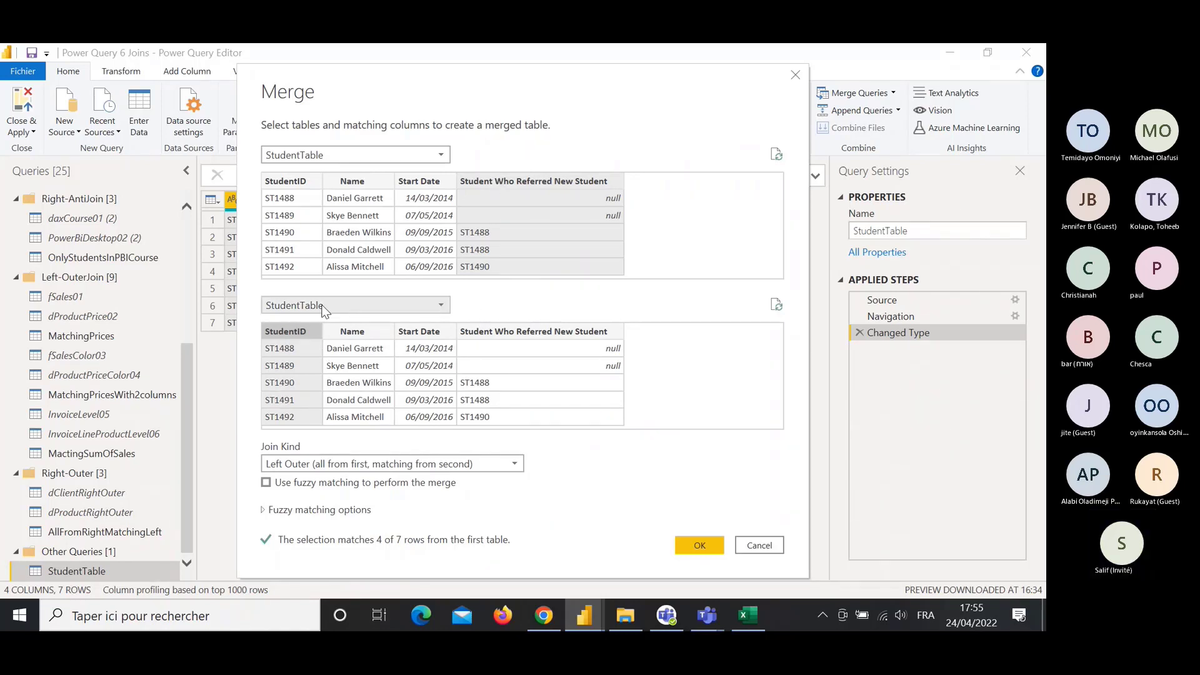
click(698, 542)
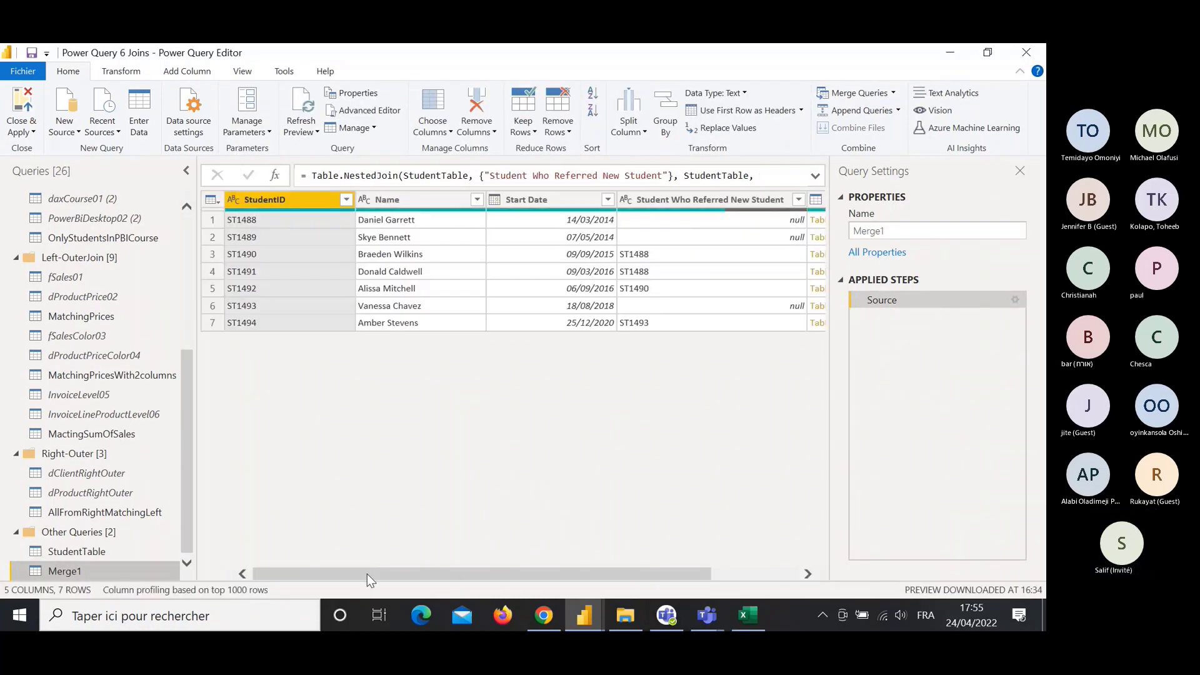
drag(366, 573, 321, 561)
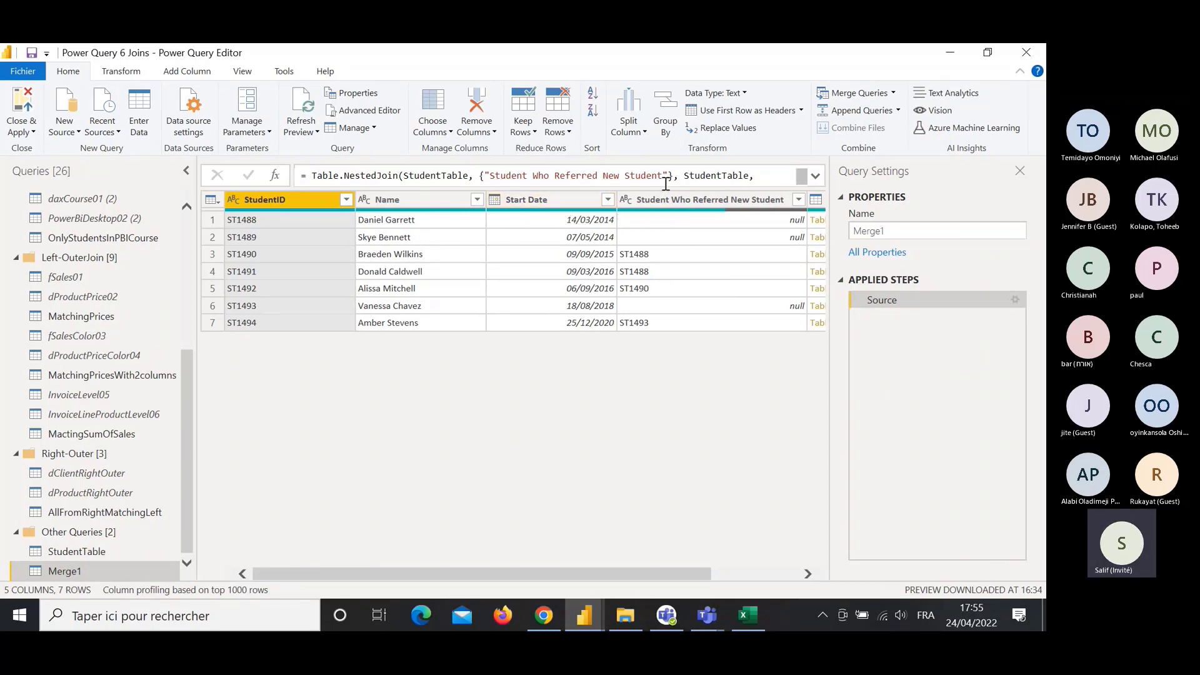
Remove the Student Who Referred New Student column from the merged query.
scroll(579, 261, right, 3)
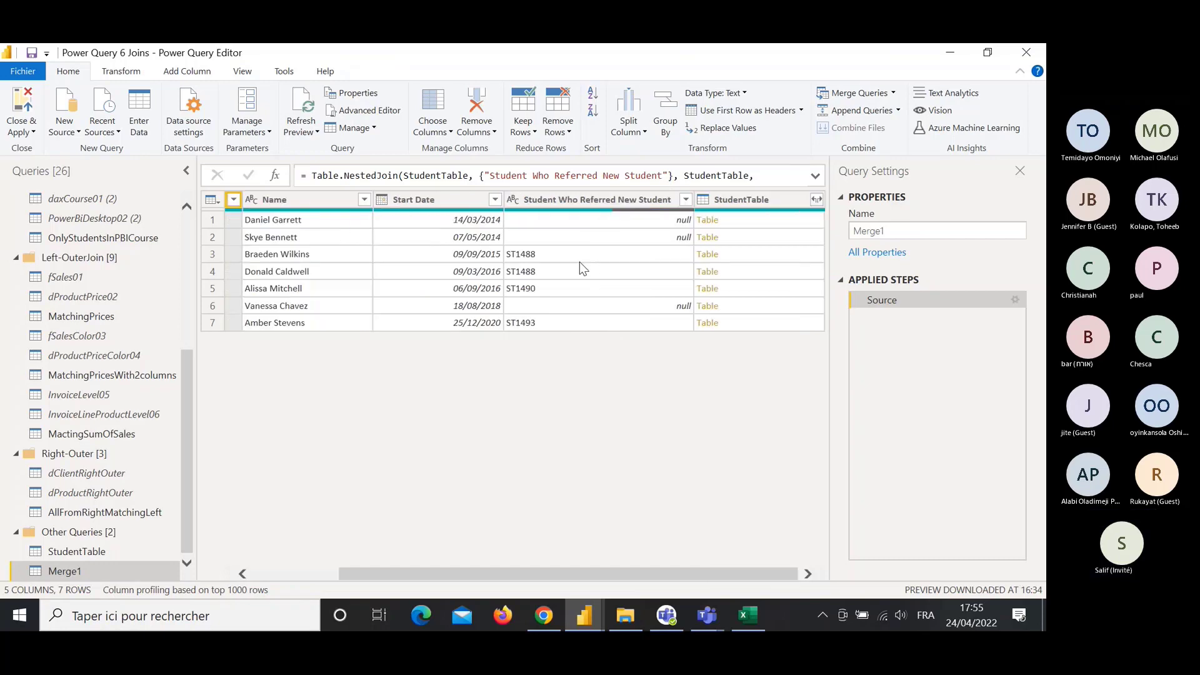
right_click(578, 205)
click(612, 230)
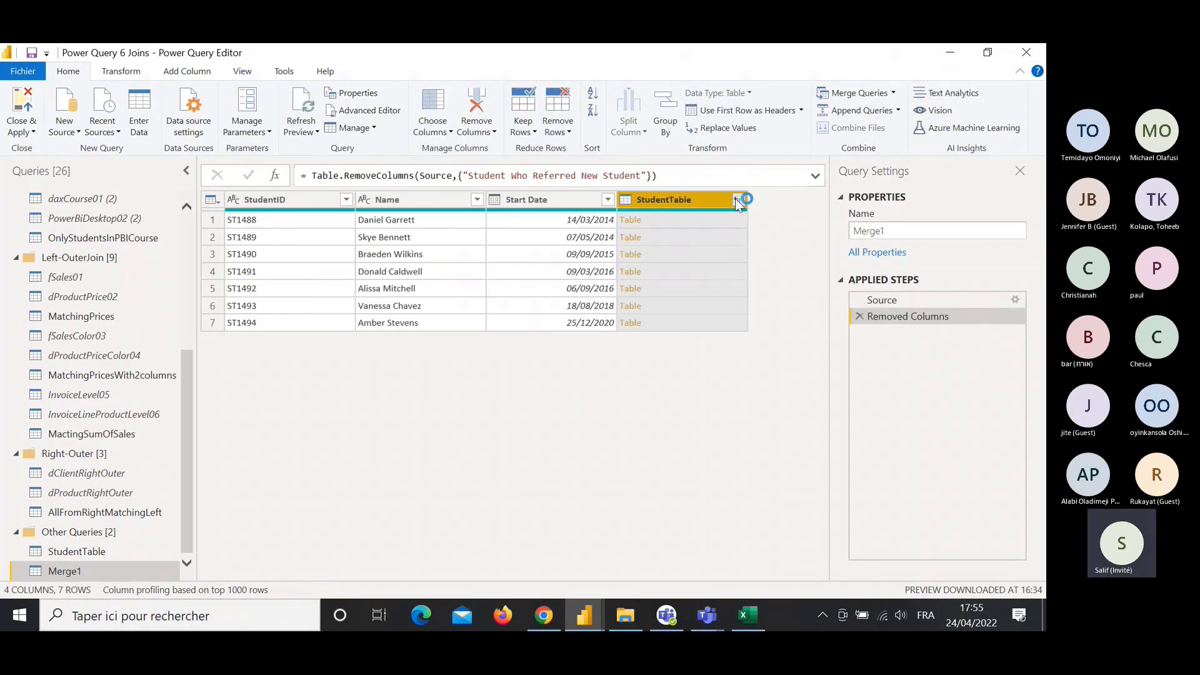
Expand the nested StudentTable column to only the Name field, without the original column name as prefix.
click(739, 200)
click(492, 369)
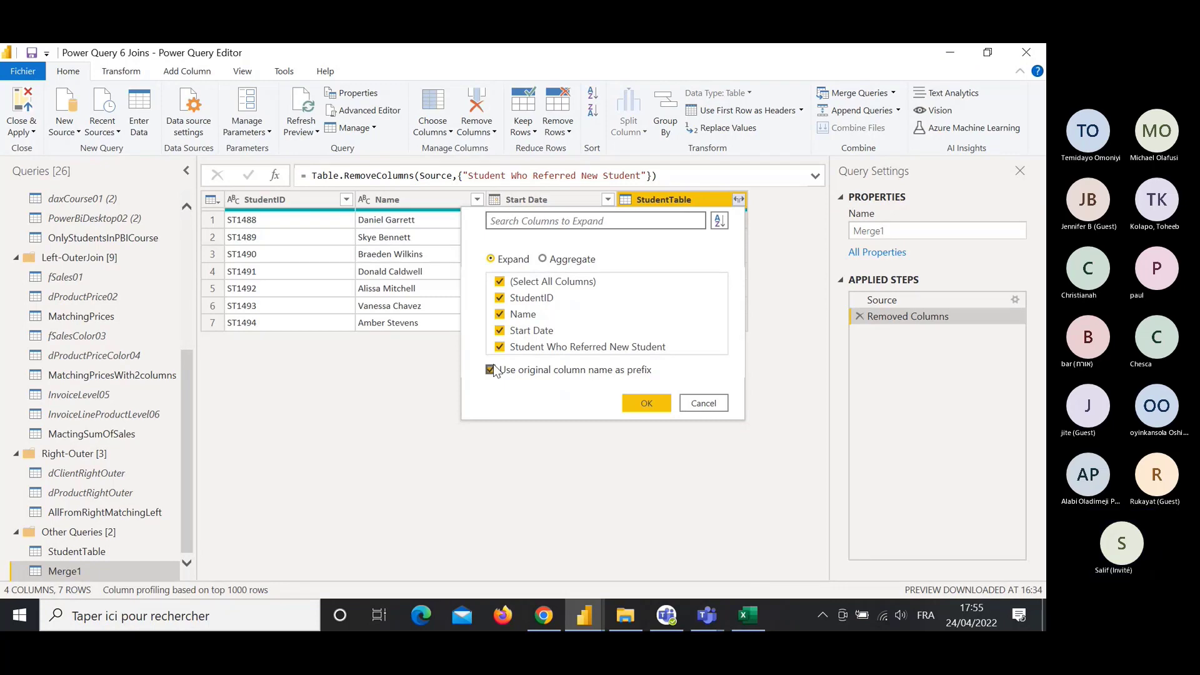
click(499, 281)
click(499, 315)
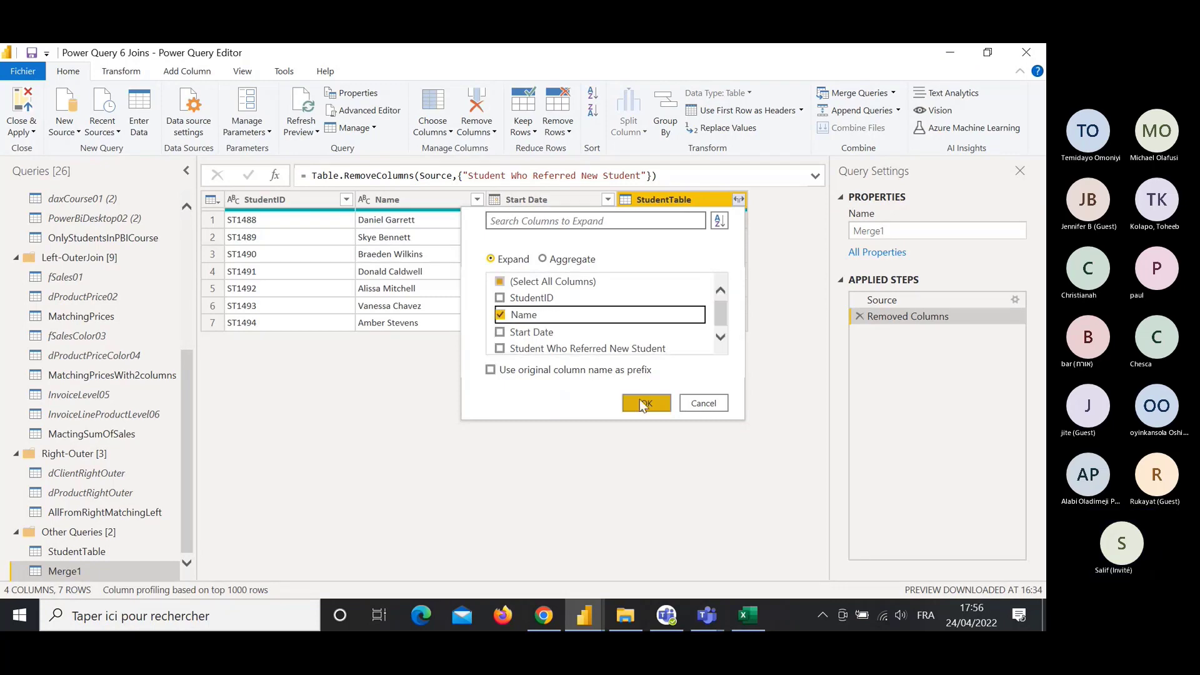
click(641, 403)
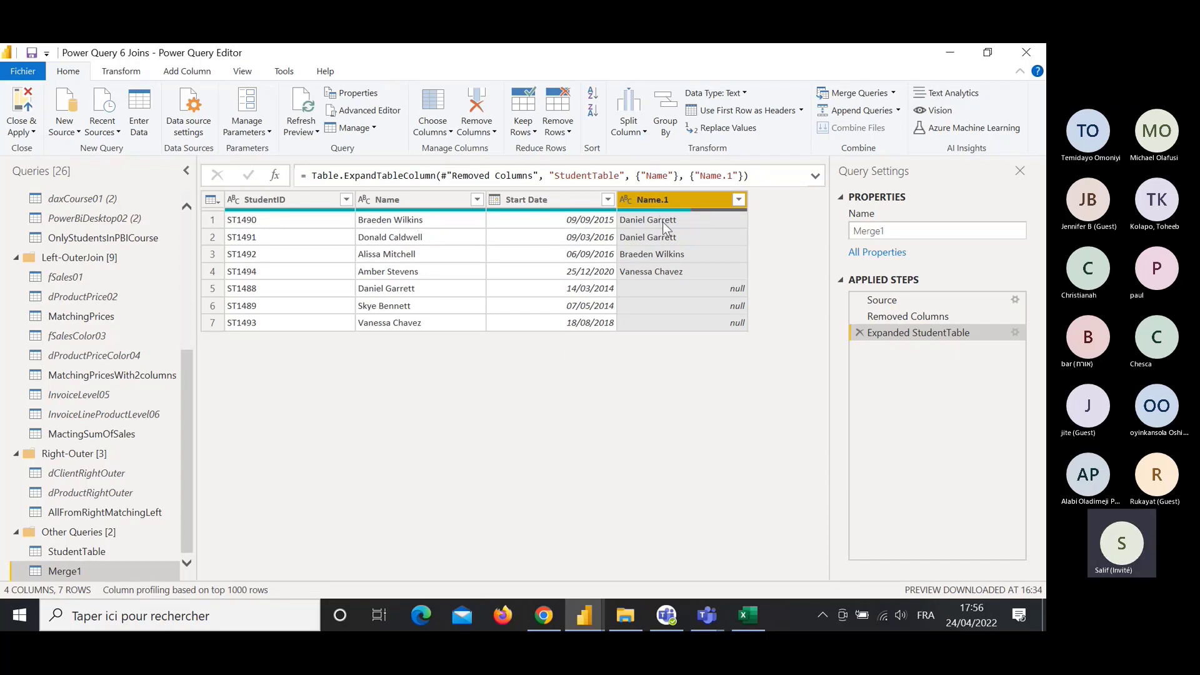
Compare the students in the second to fourth rows with their referrers in the Name.1 column.
click(417, 240)
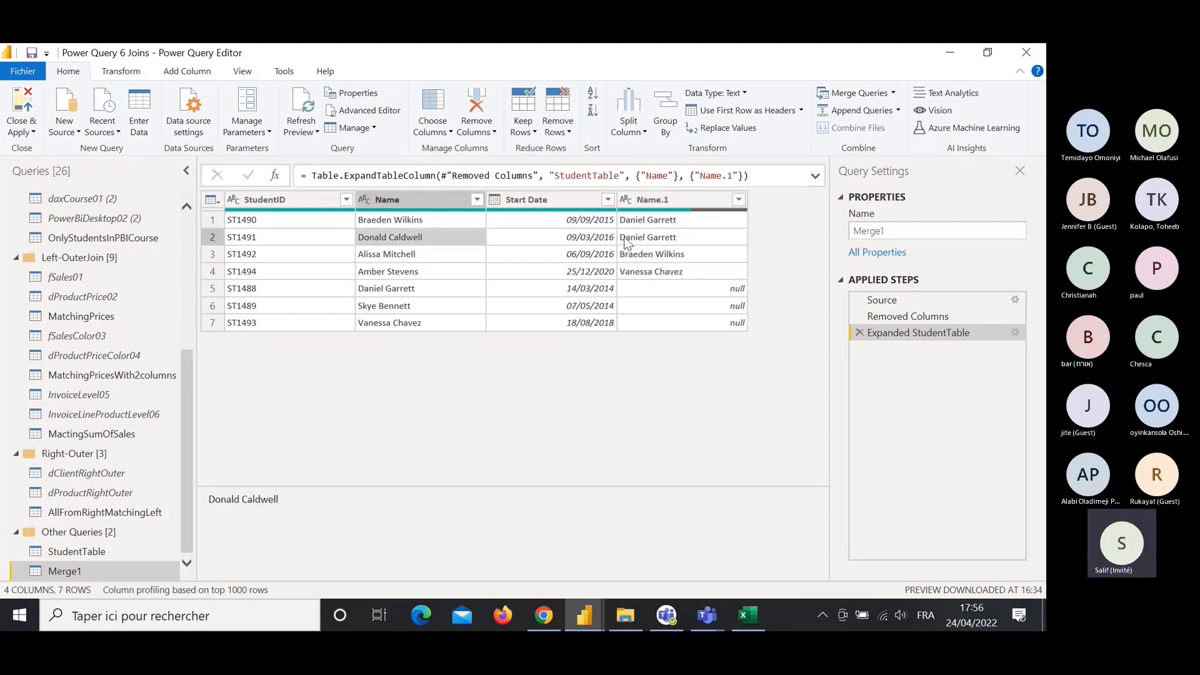
click(650, 239)
click(401, 257)
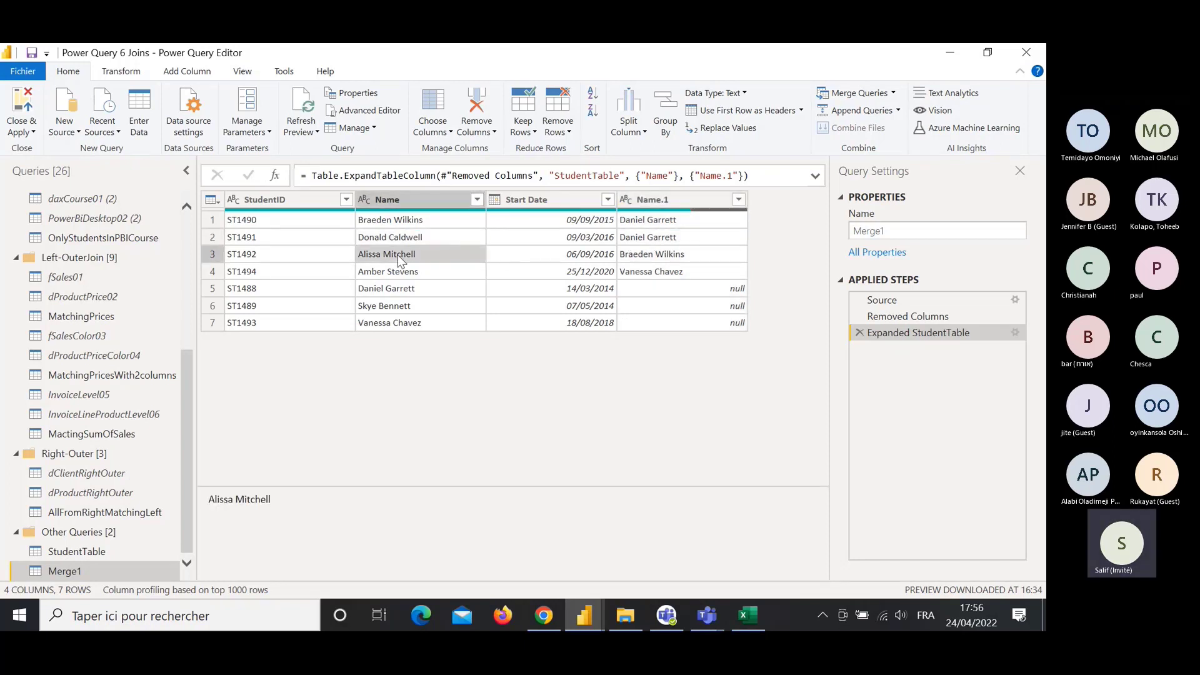
click(665, 258)
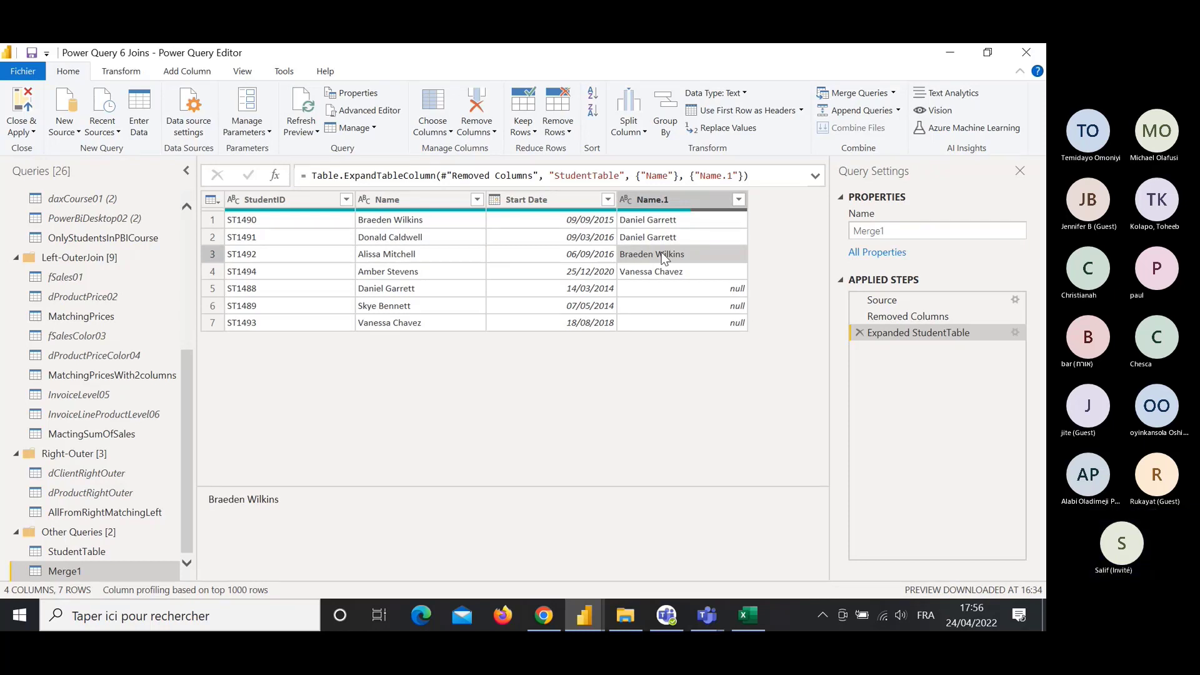
click(396, 273)
click(659, 277)
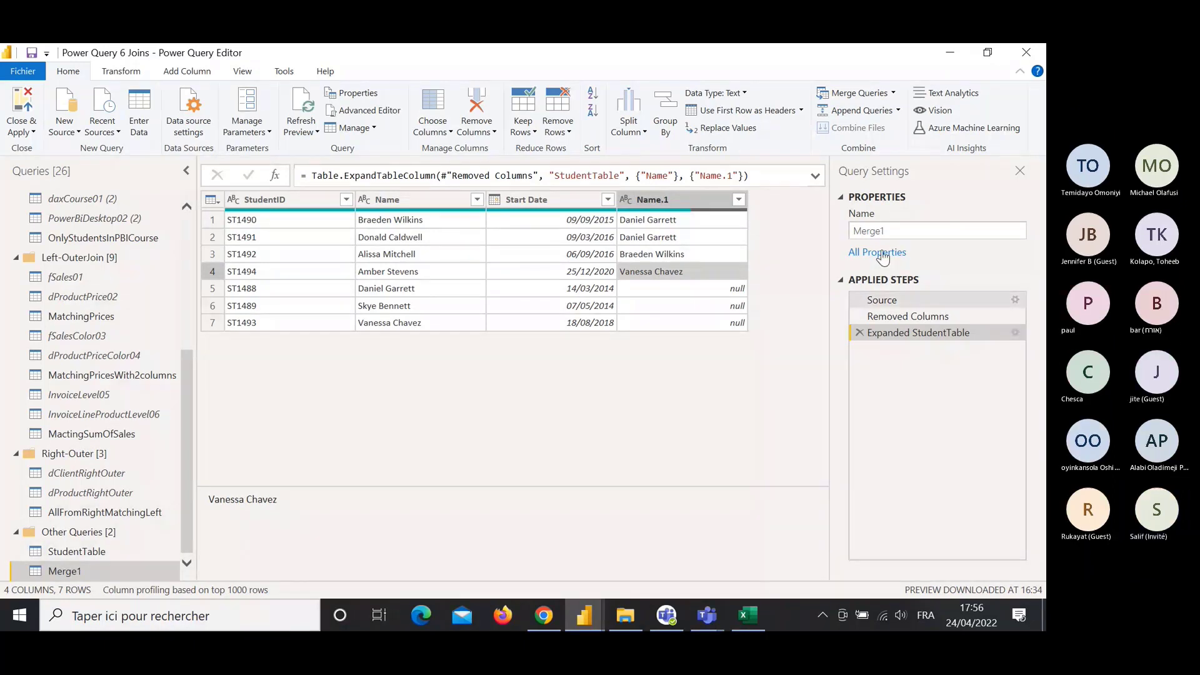
Rename the merged query as ReferalStudents.
click(903, 237)
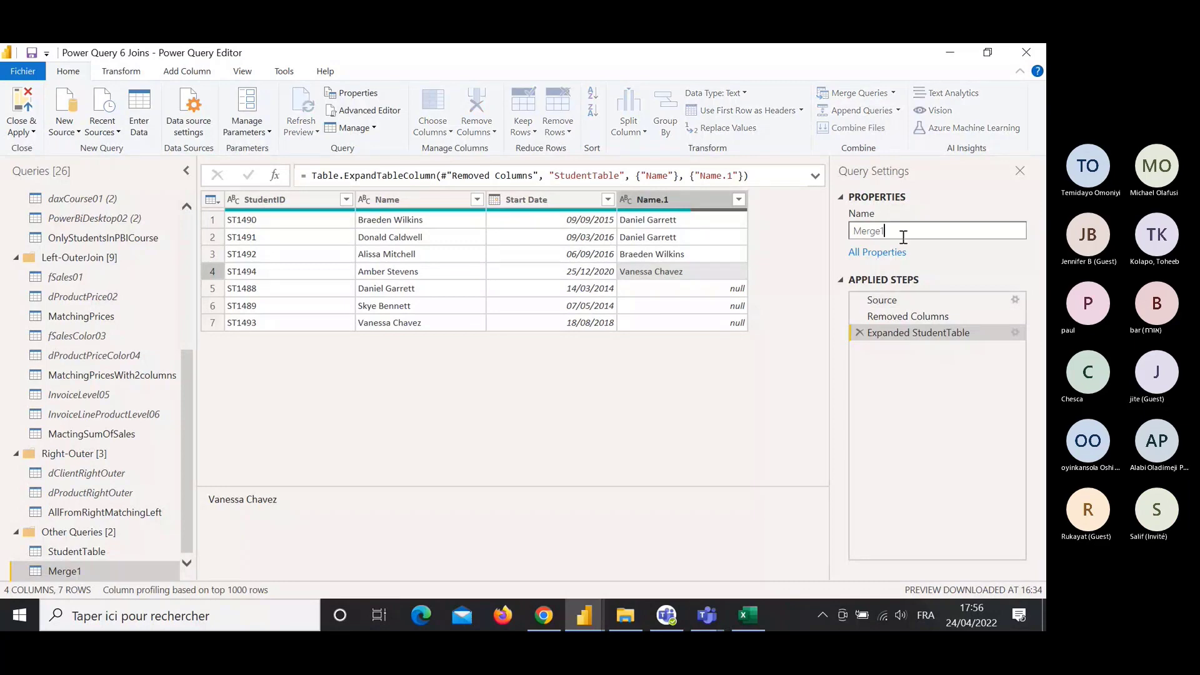
key(ctrl+a)
text(Refer)
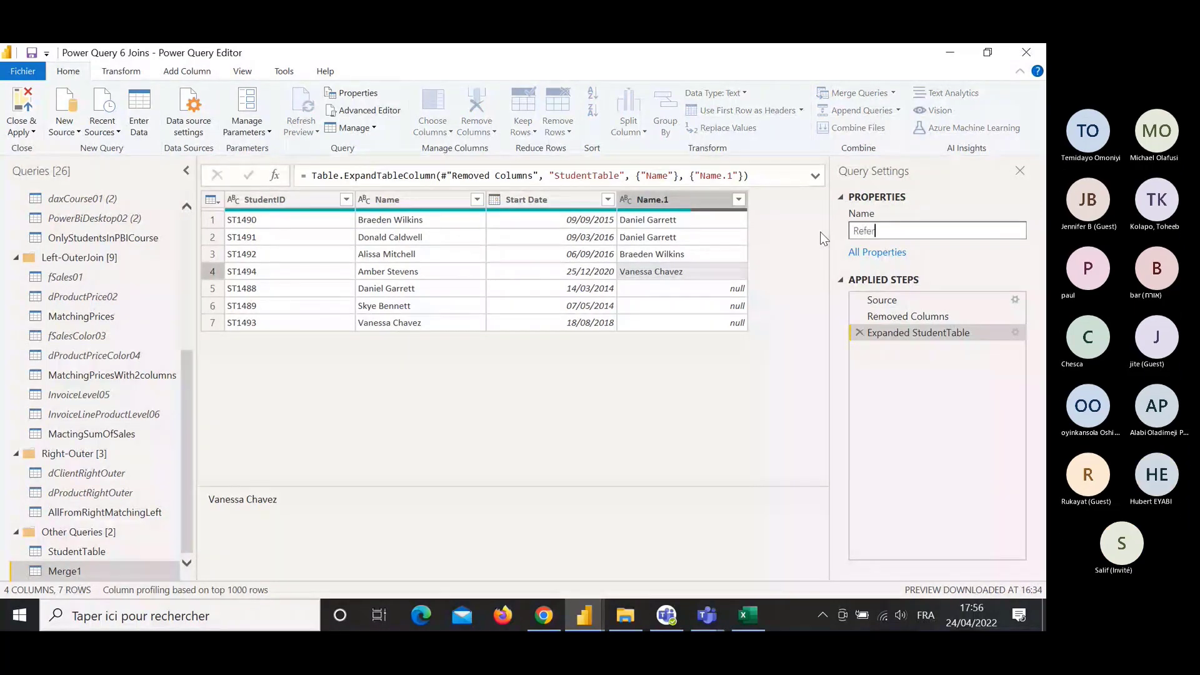
text(alSutden)
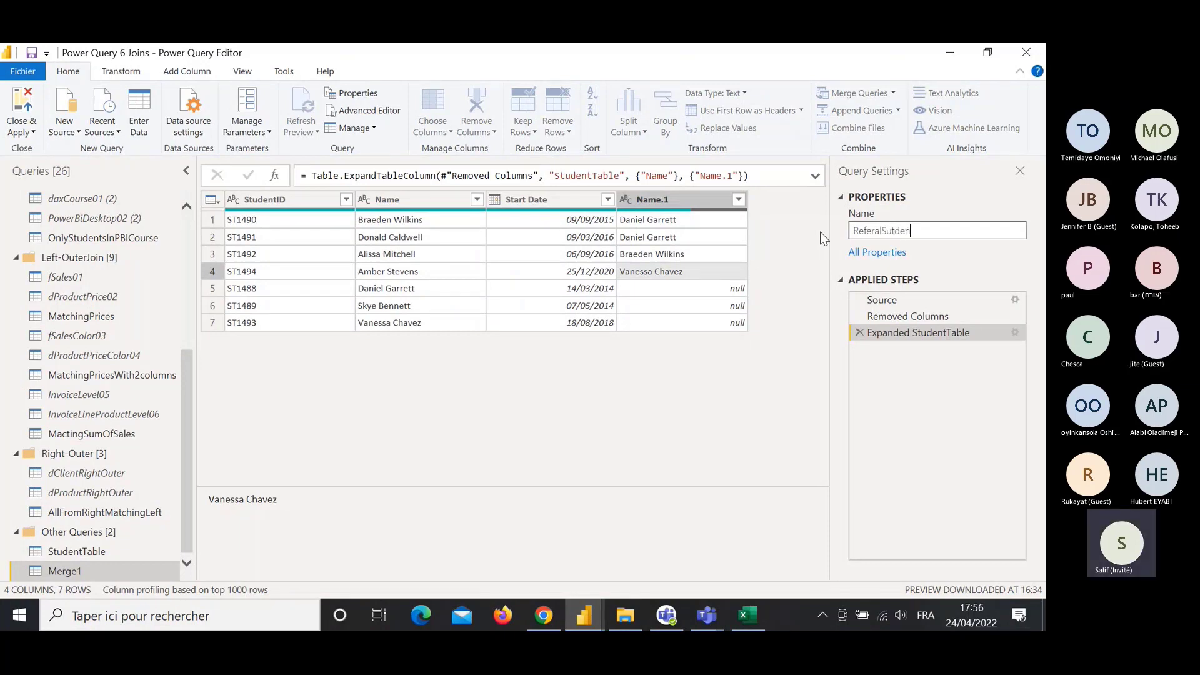
key(BackSpace)
key(BackSpace)
key(BackSpace)
key(BackSpace)
key(BackSpace)
text(t)
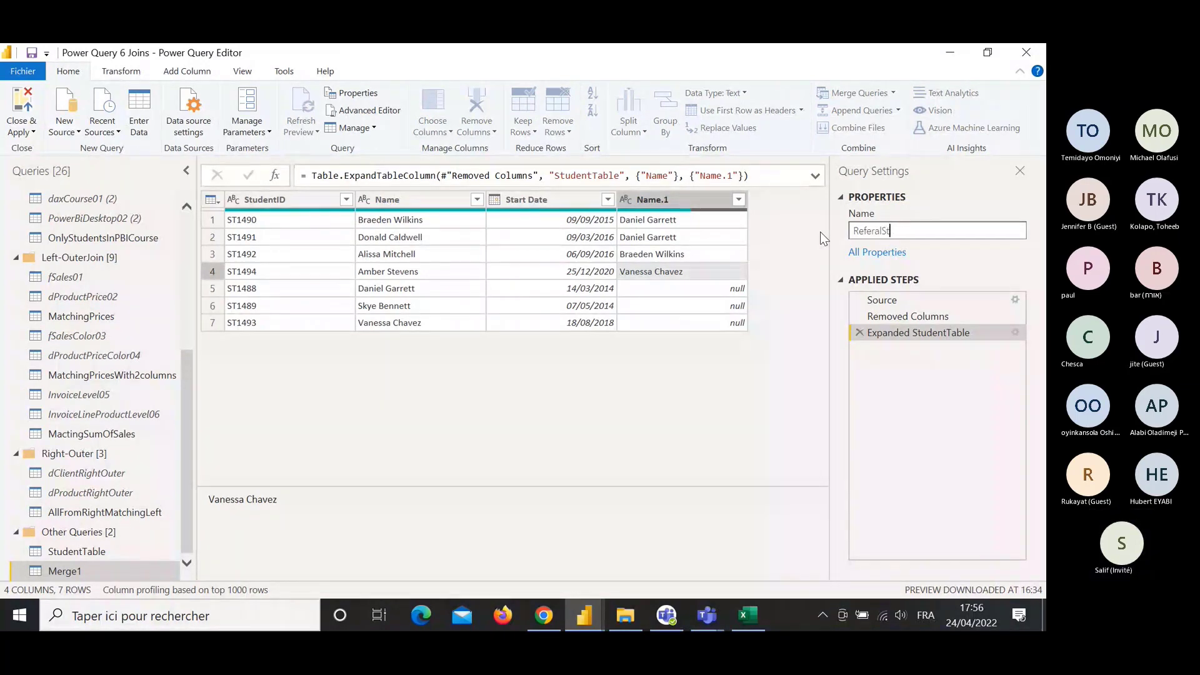
text(udents)
key(Return)
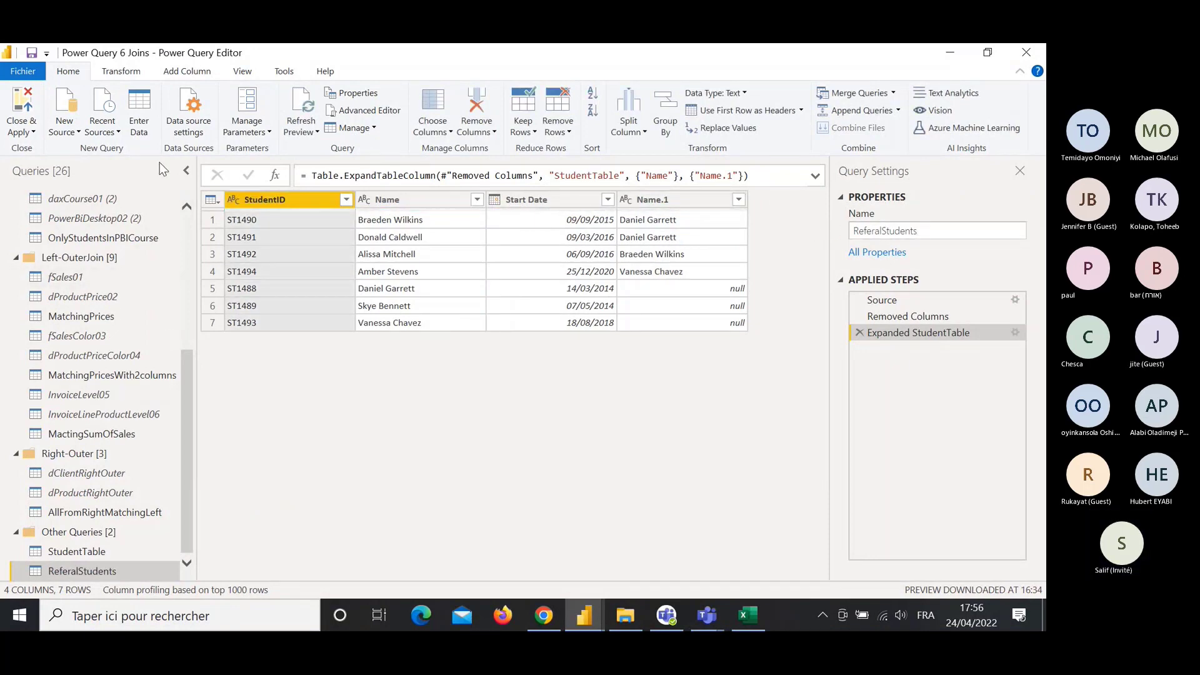
Disable loading for the StudentTable query, and close the query editor with the changes applied.
right_click(96, 555)
click(125, 418)
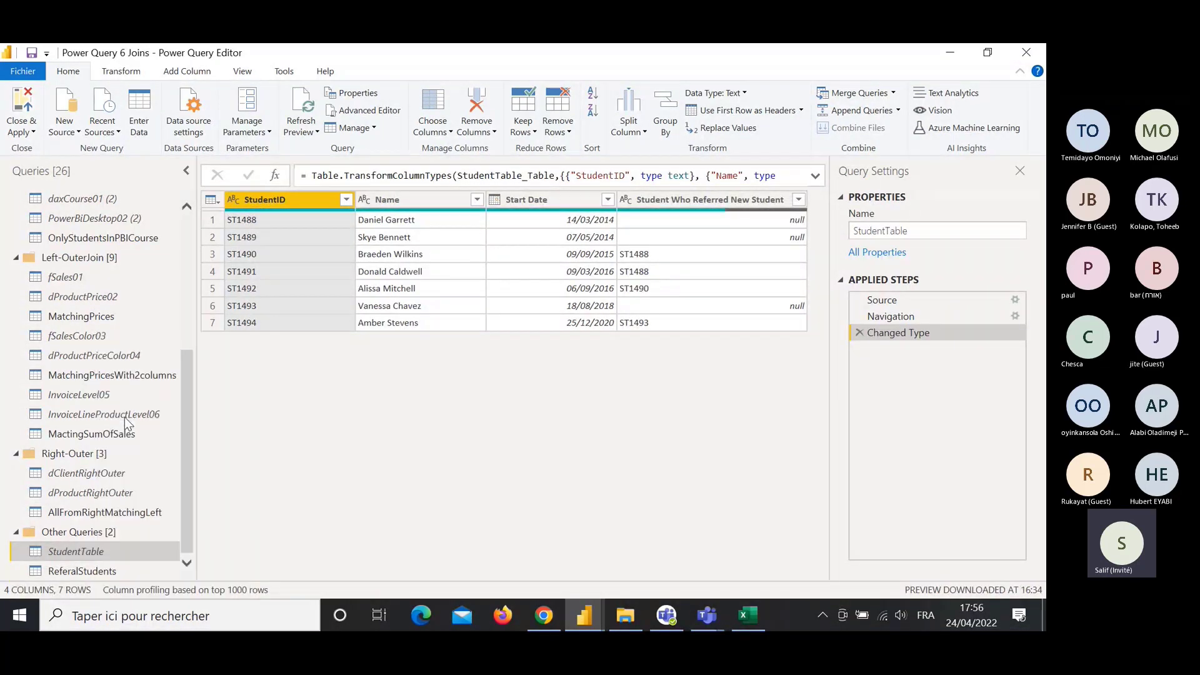
click(25, 105)
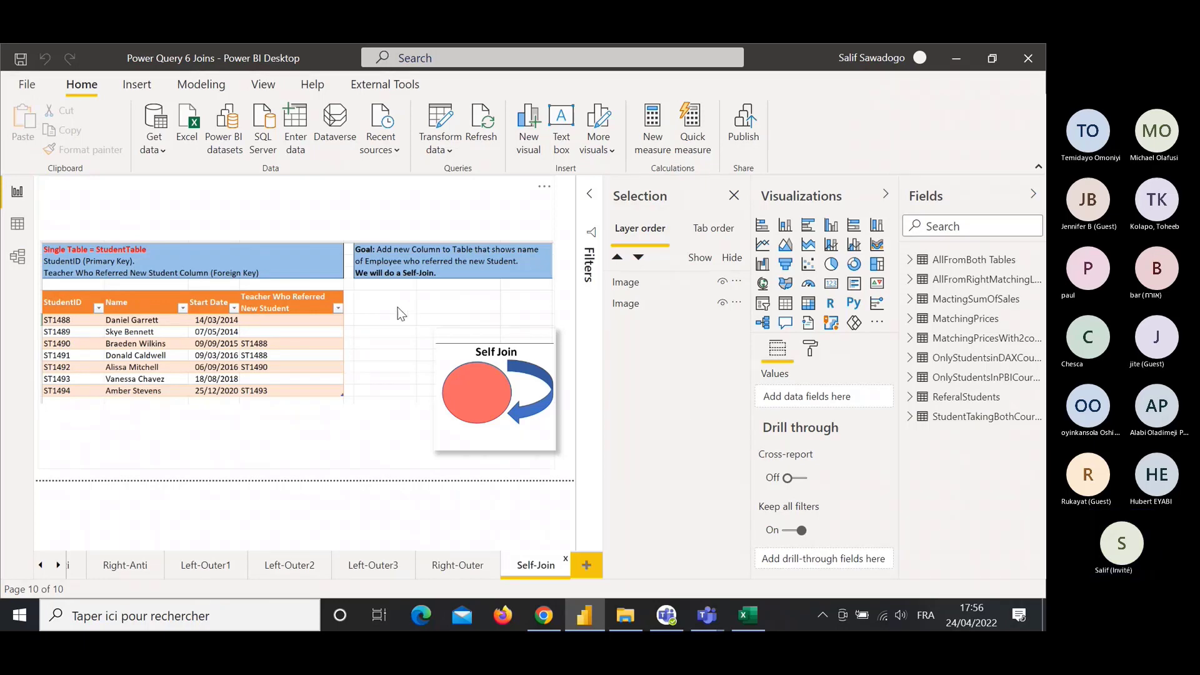
Review the loaded data of the ReferalStudents table and return to the report page.
click(18, 224)
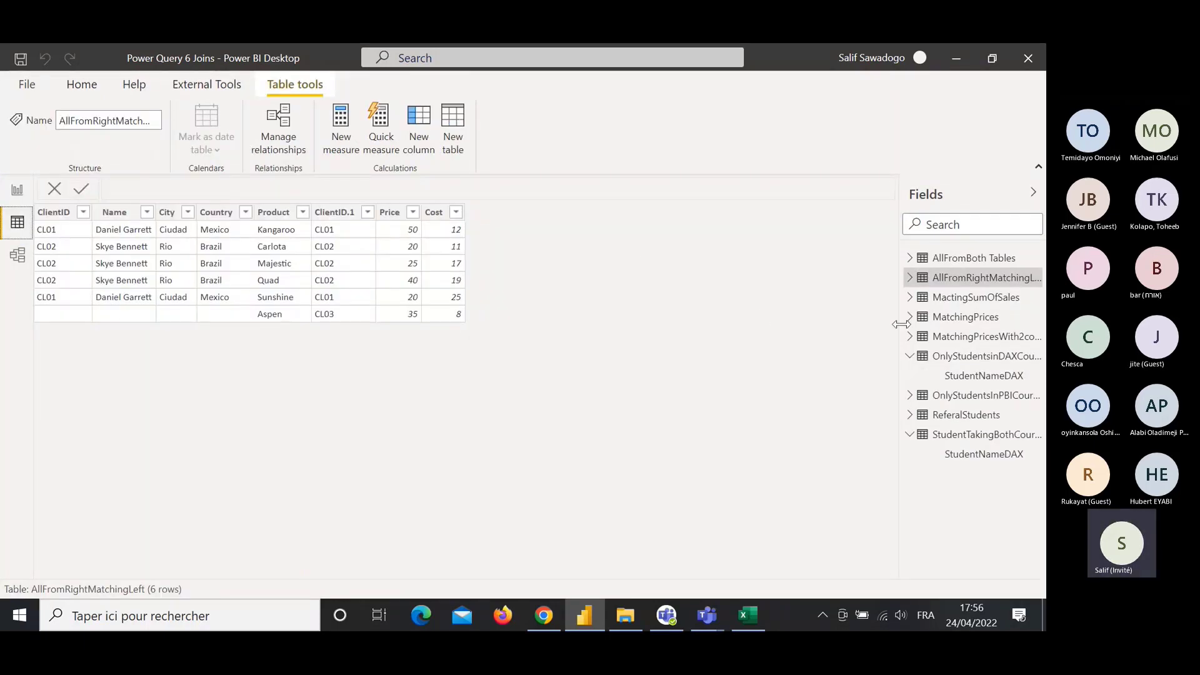
click(980, 418)
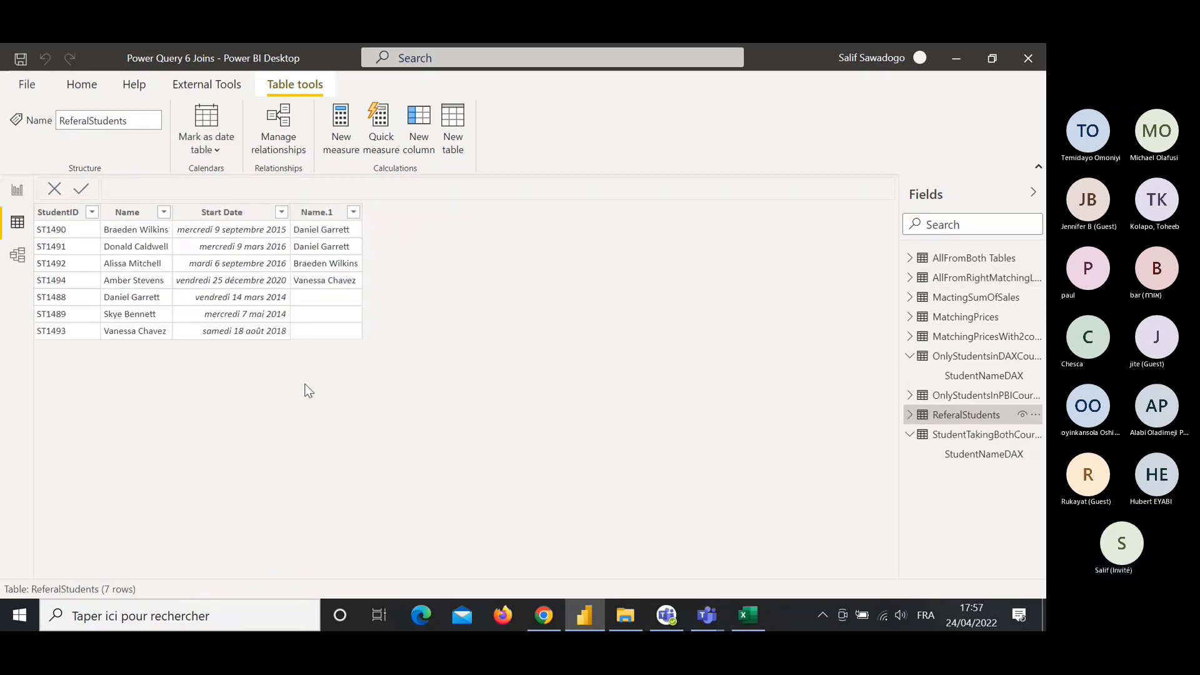
click(16, 195)
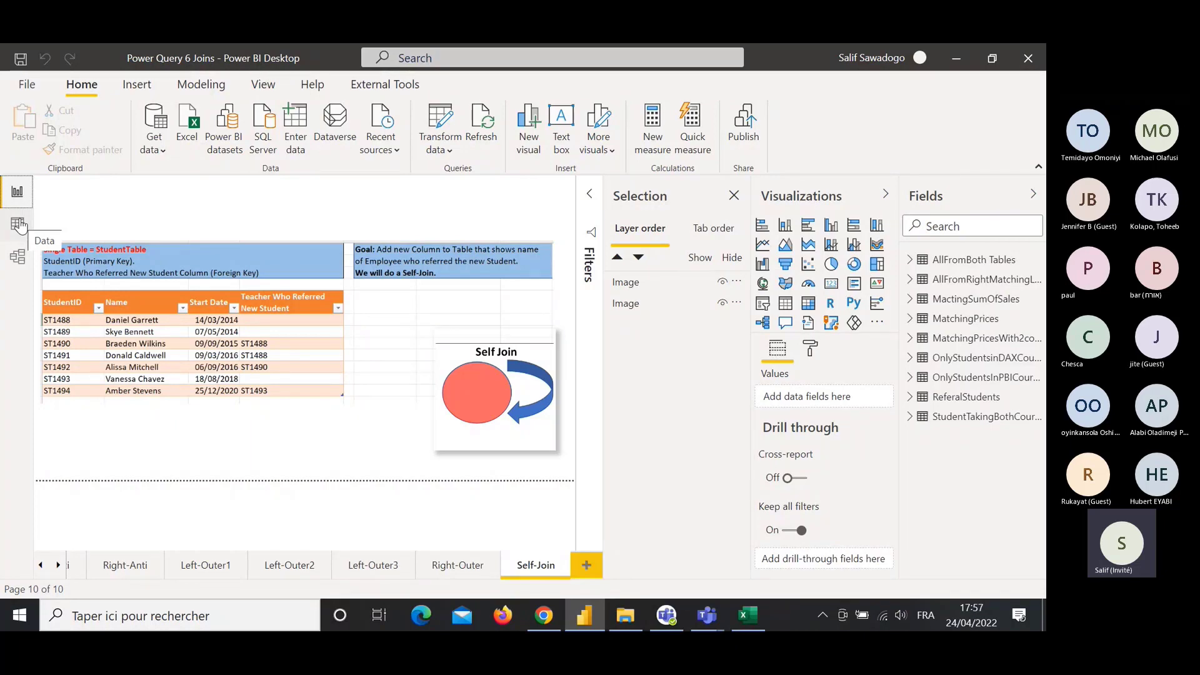
Go back to the Home report page with the six join diagrams, looking briefly at the InnerJoin page.
click(41, 564)
click(91, 572)
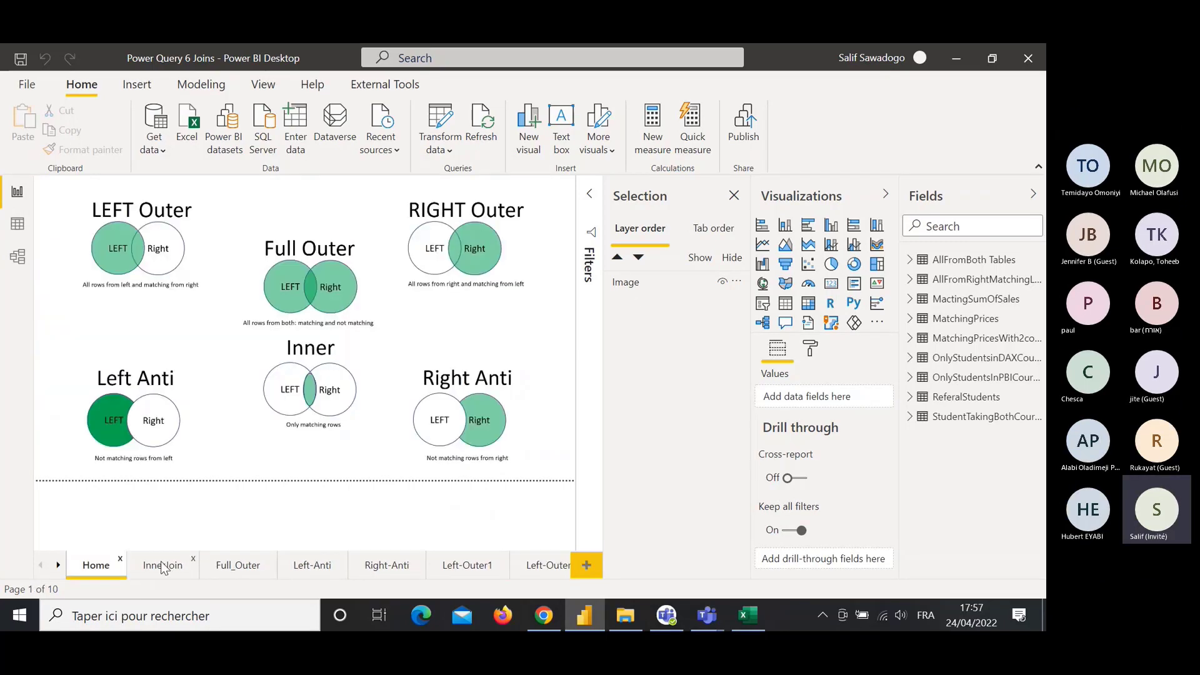
click(164, 566)
click(100, 567)
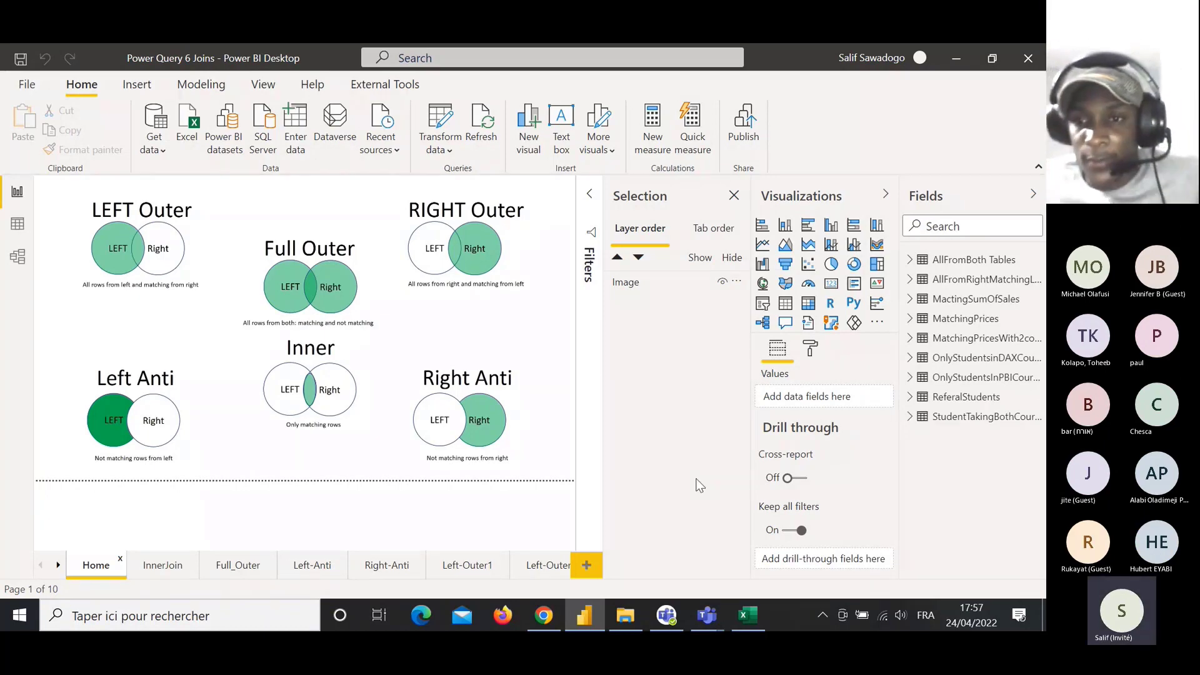
click(670, 615)
click(671, 616)
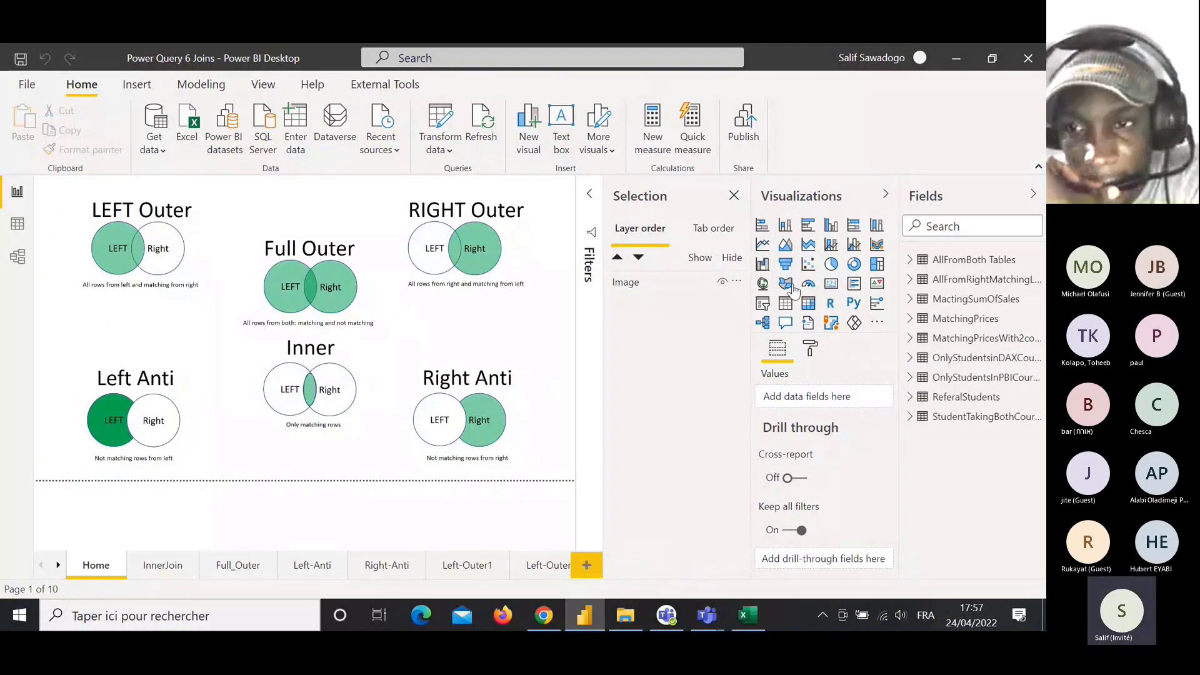
mouse_move(675, 616)
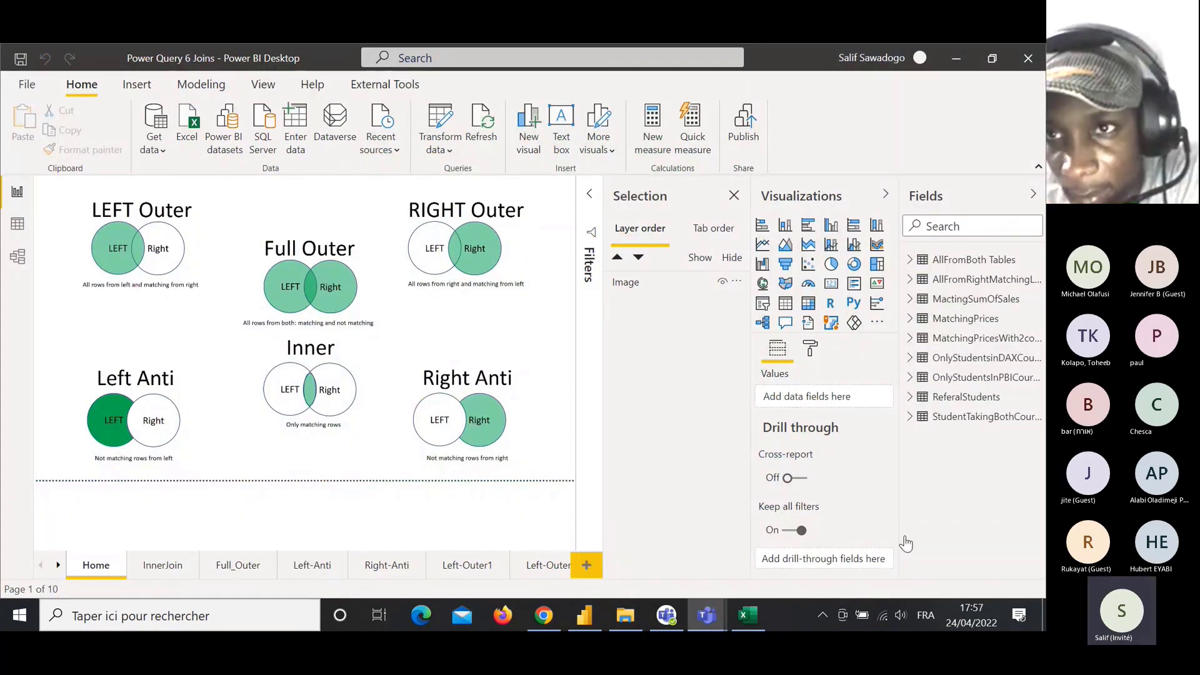
mouse_move(775, 515)
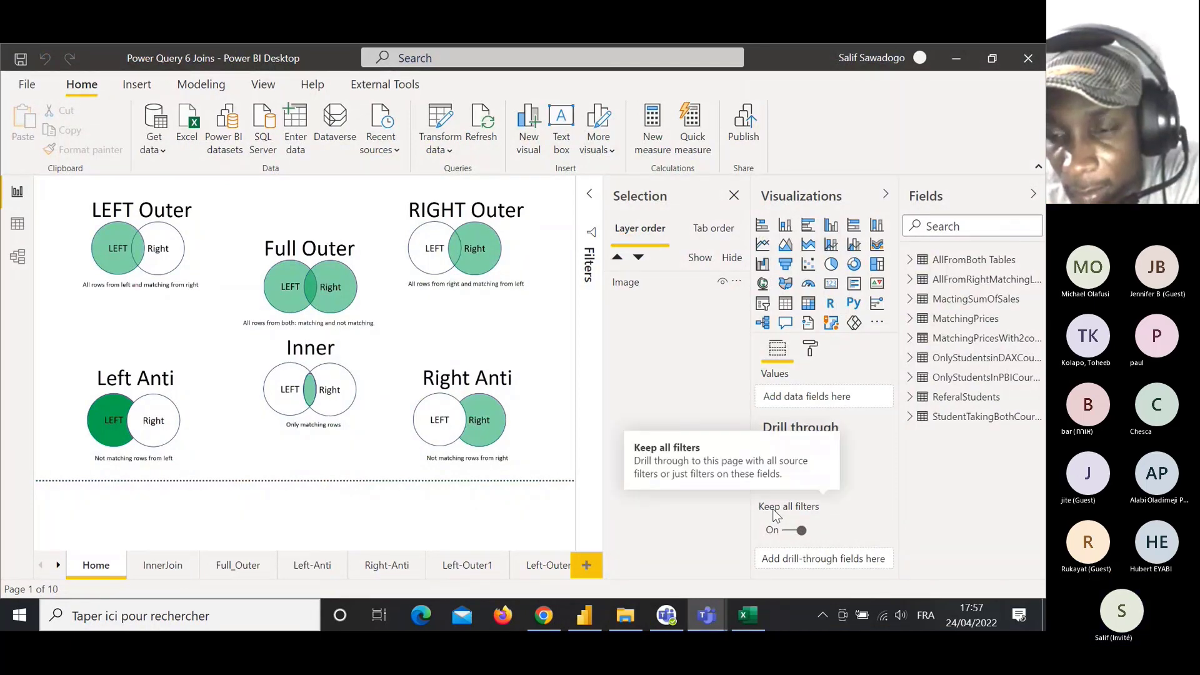